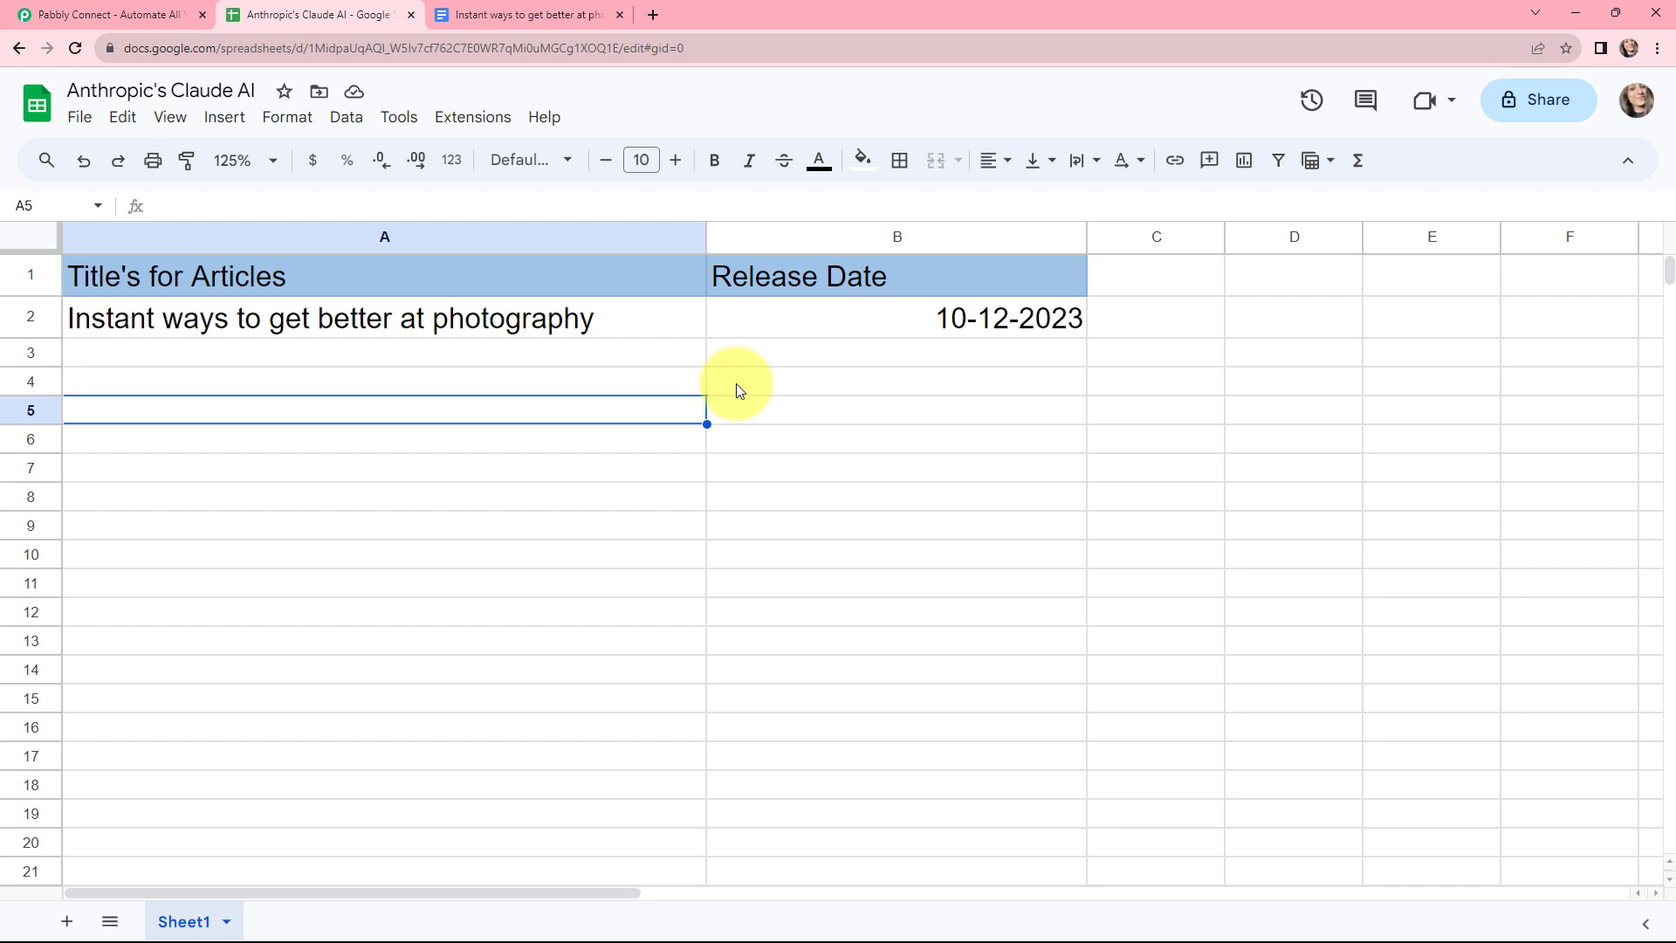
Check the sample article document, then sign in to the Pabbly account and open Pabbly Connect
key(ctrl+Tab)
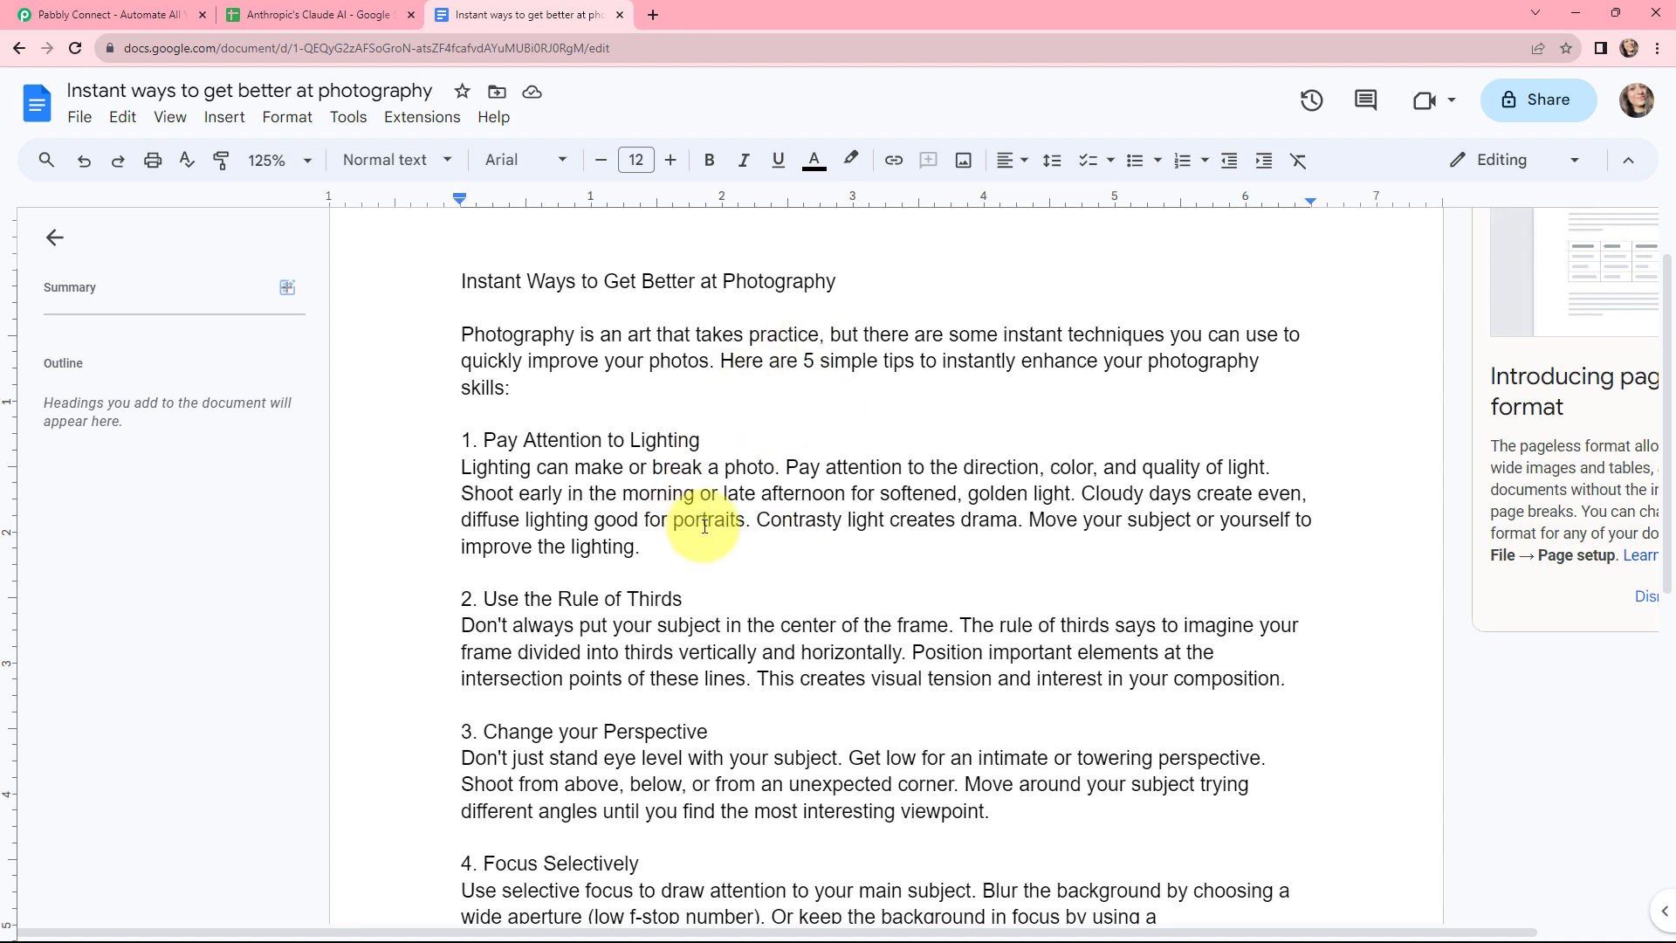
key(ctrl+1)
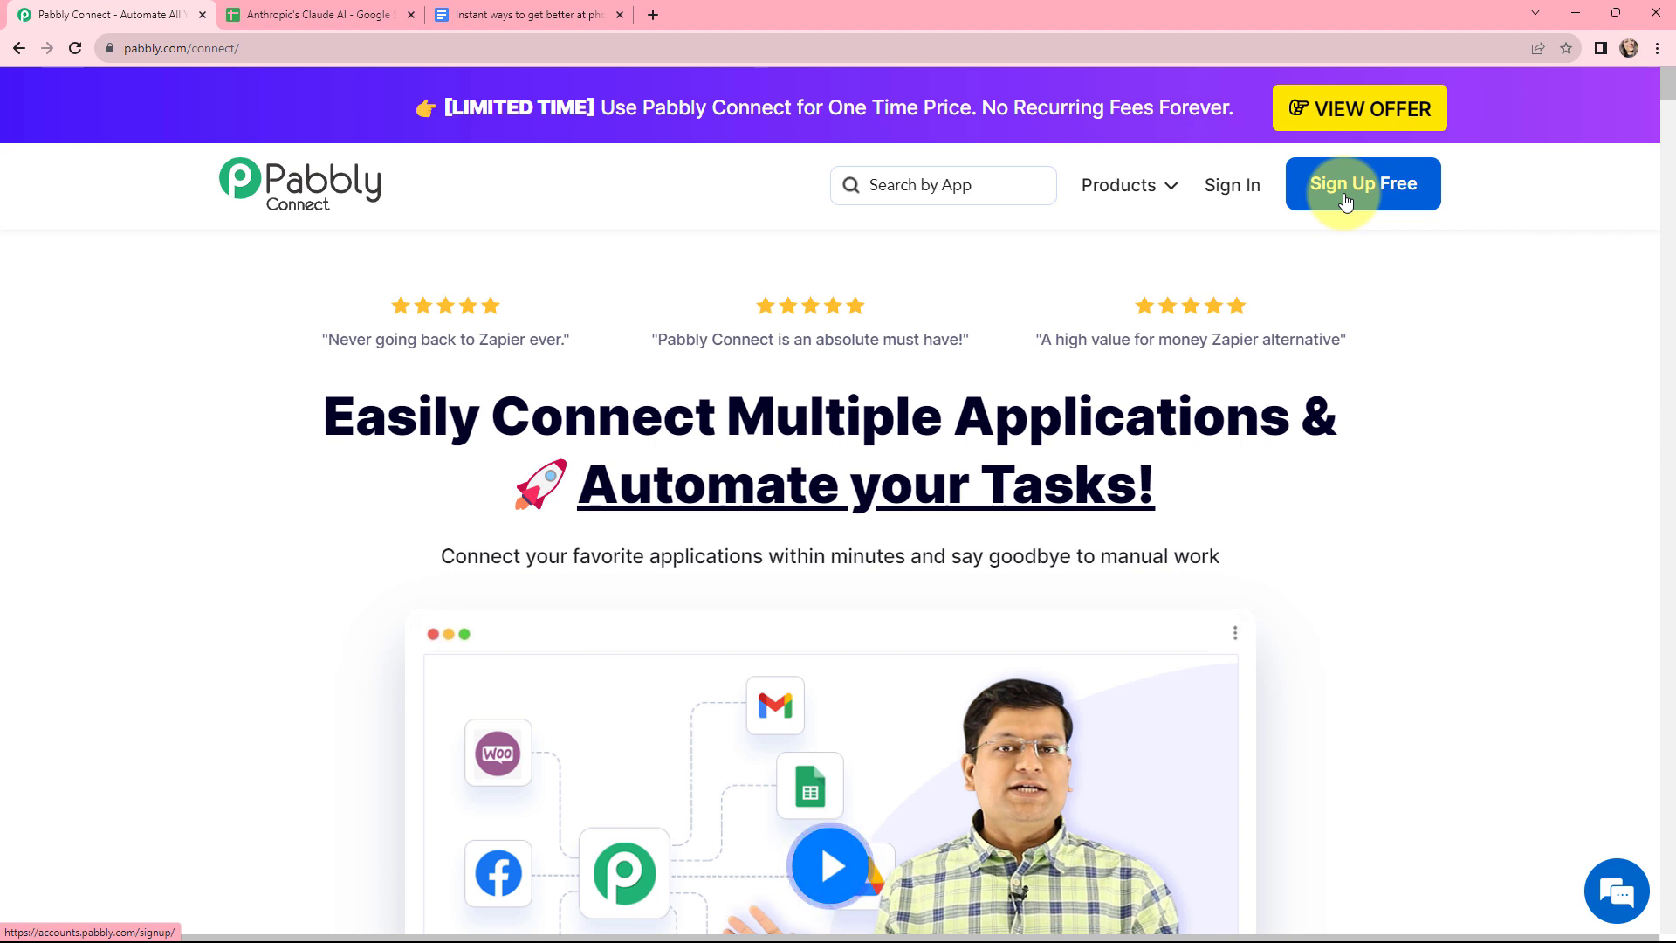
click(1244, 196)
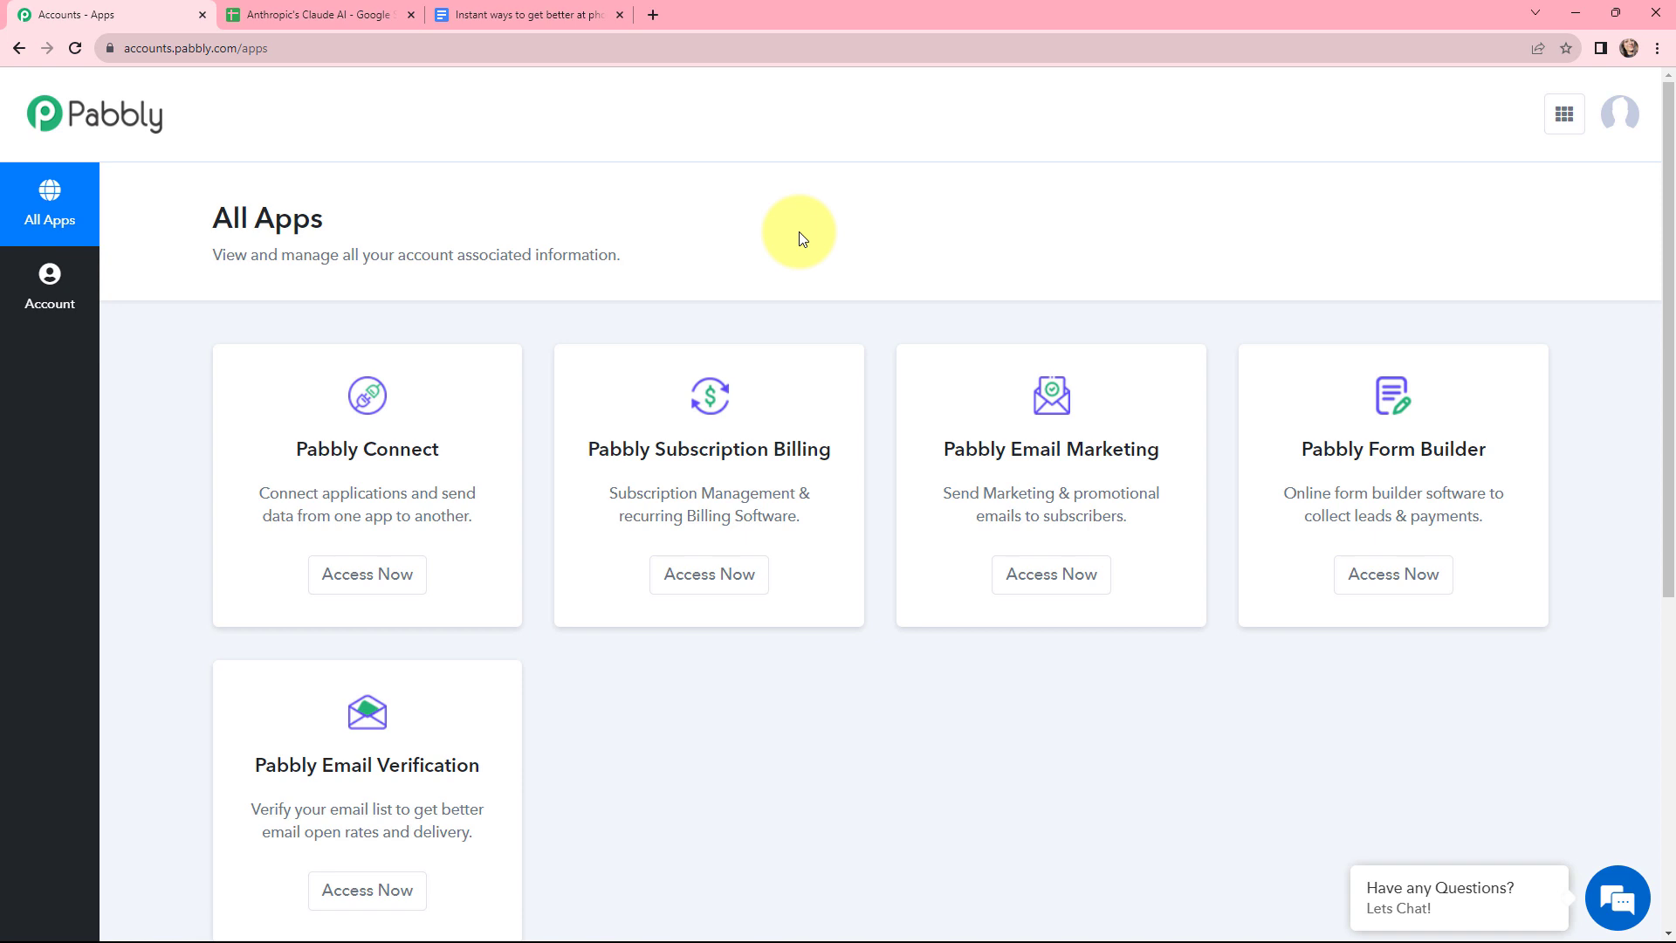
click(360, 586)
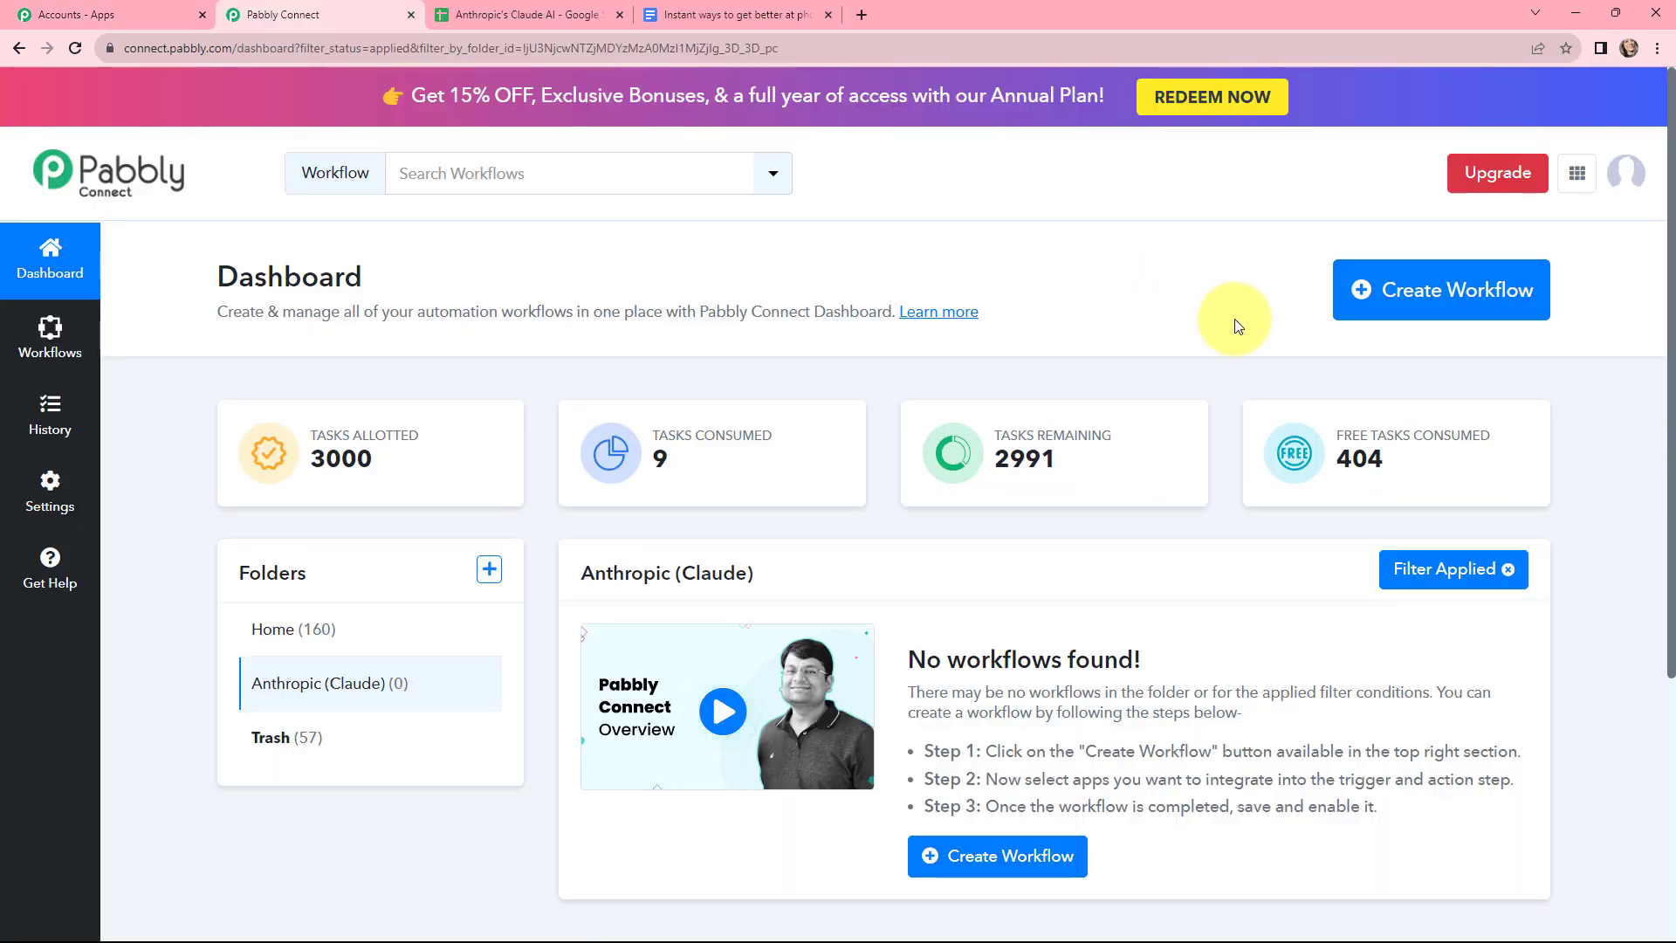
Create a workflow named "Auto-Generate Articles using Anthropic's Claude AI" in the Anthropic (Claude) folder
click(1397, 297)
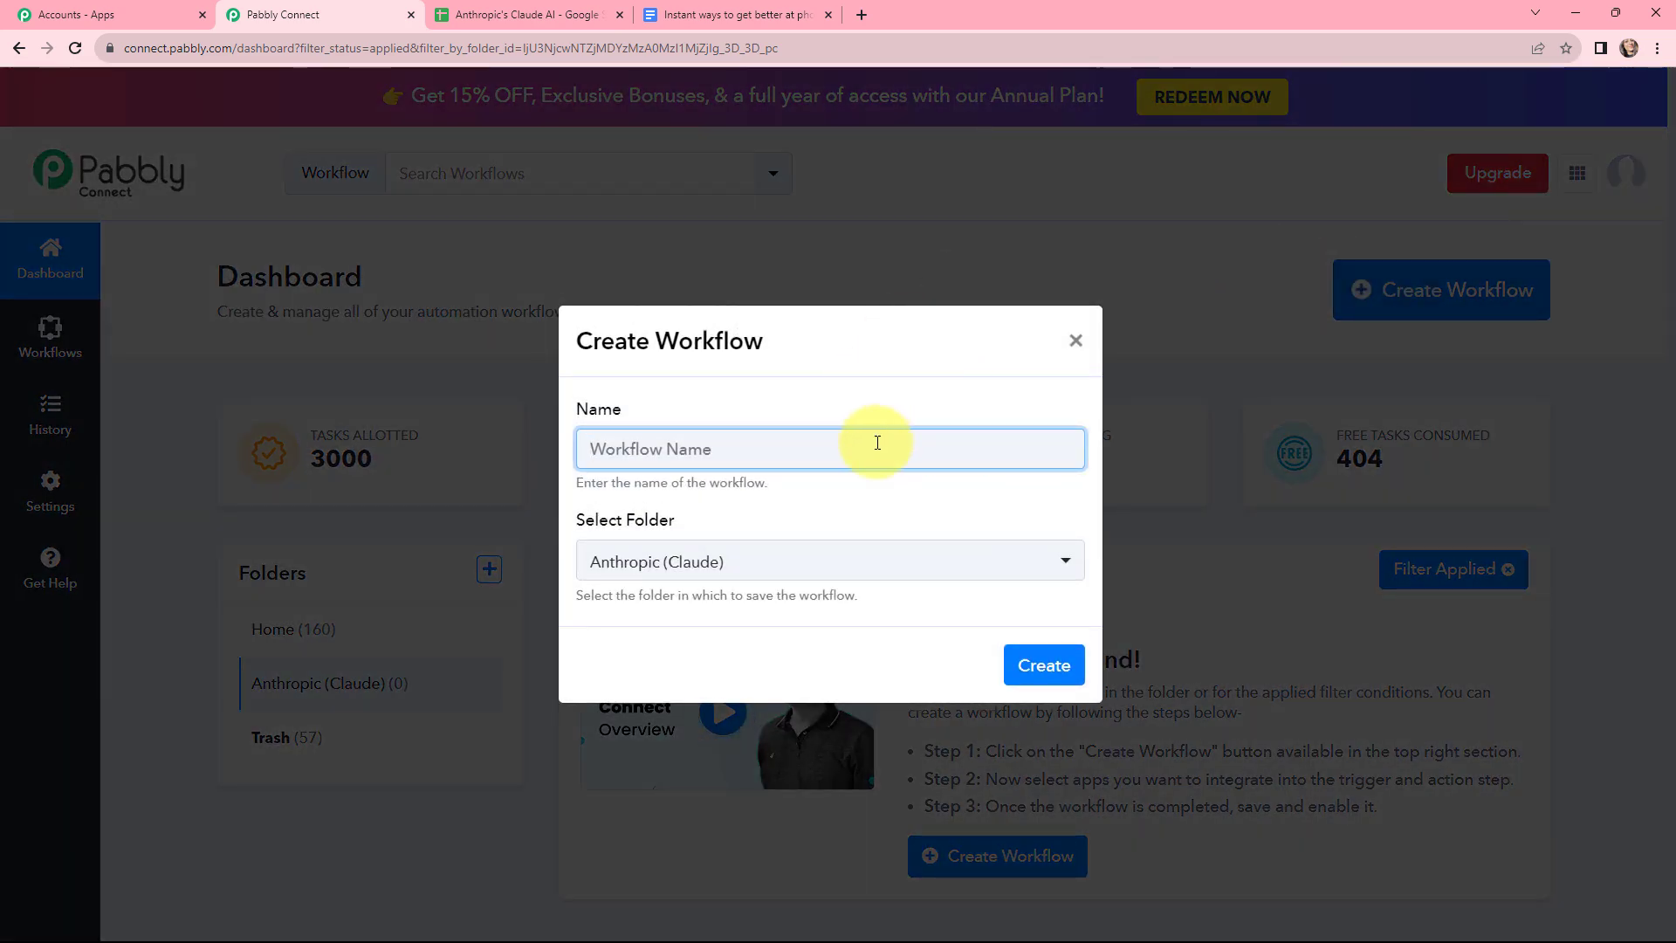
text(Auto-Generate Articles using Anthropic's Claude AI)
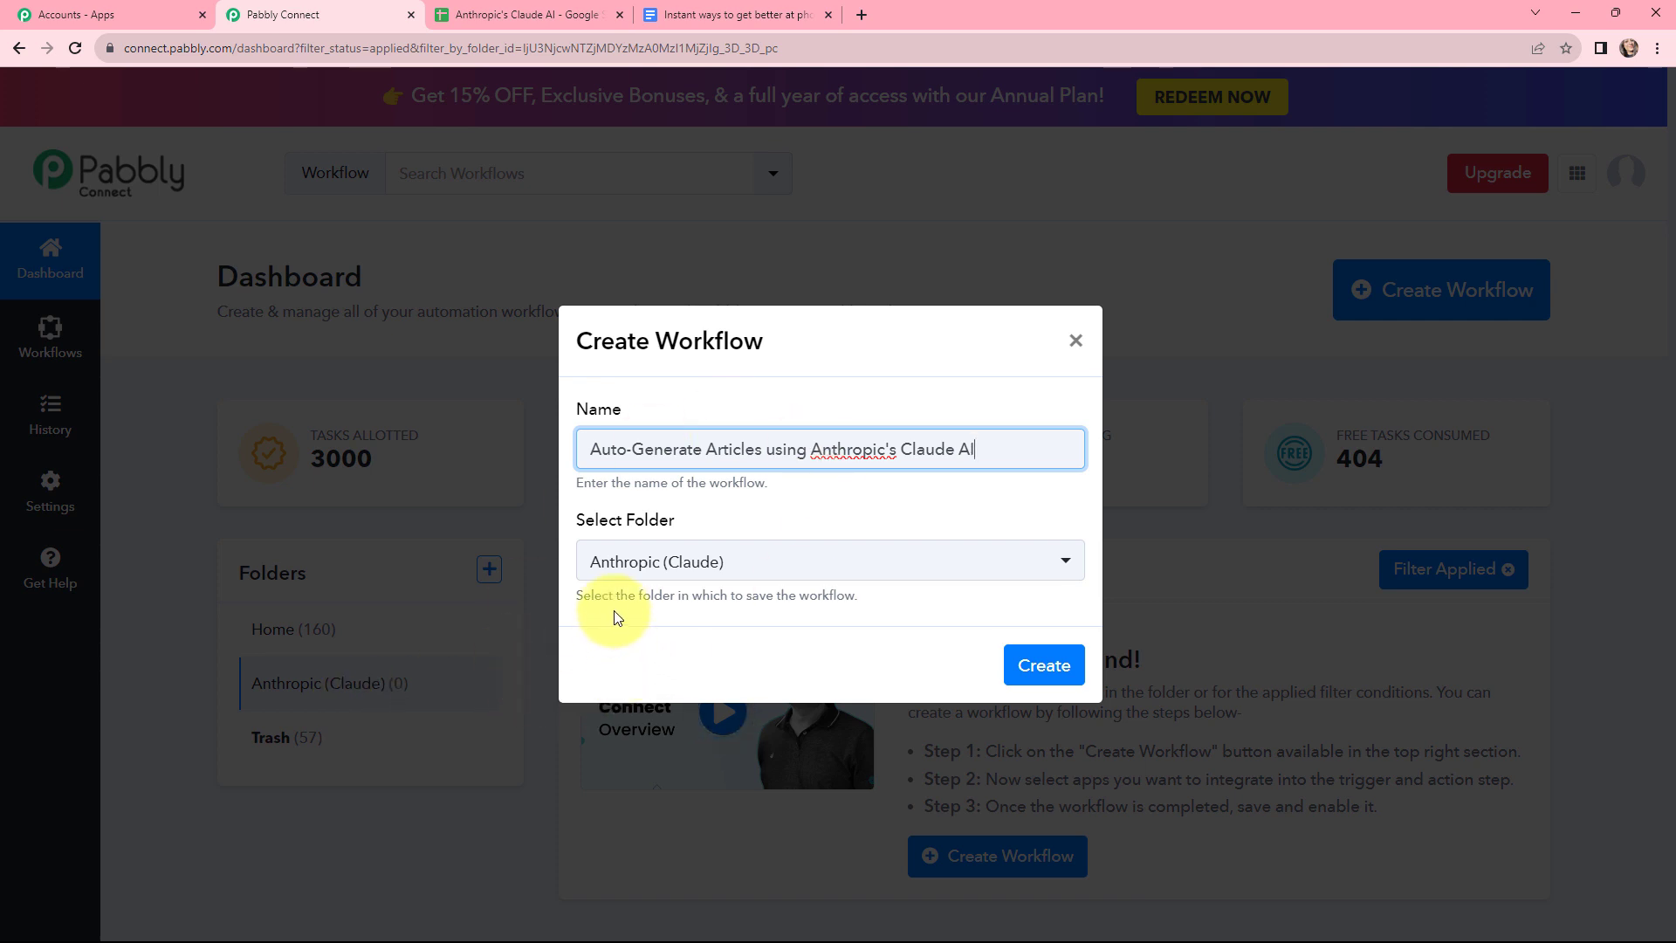
click(1038, 668)
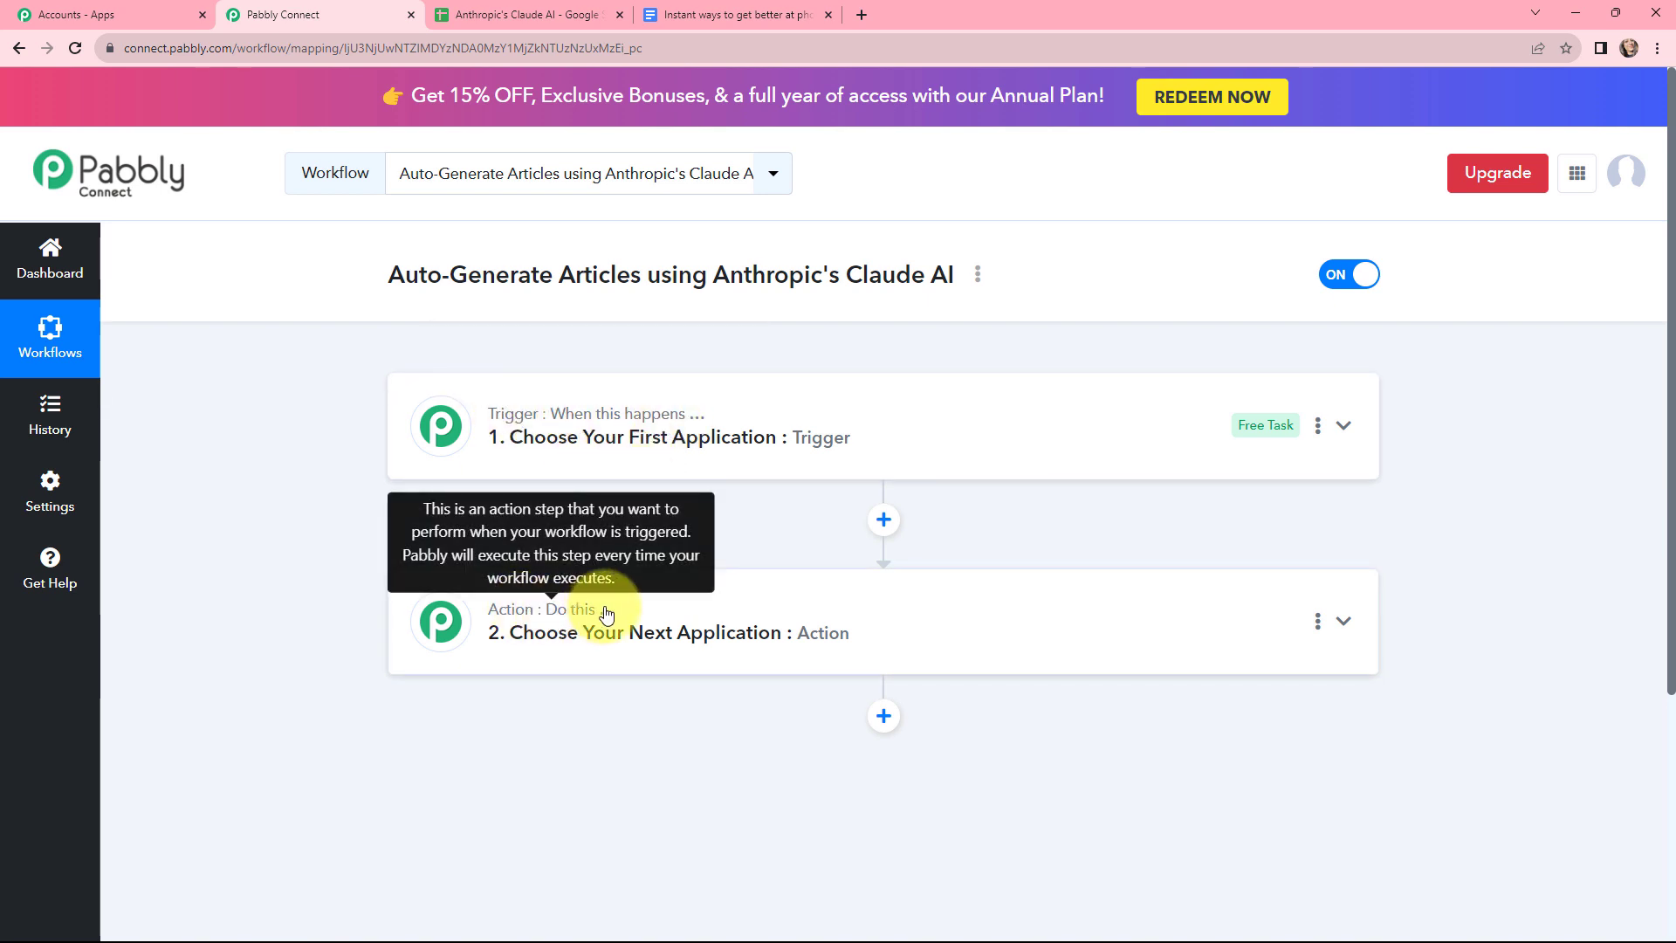
Set the workflow's trigger to Google Sheets with the New or Updated Spreadsheet Row event
click(436, 411)
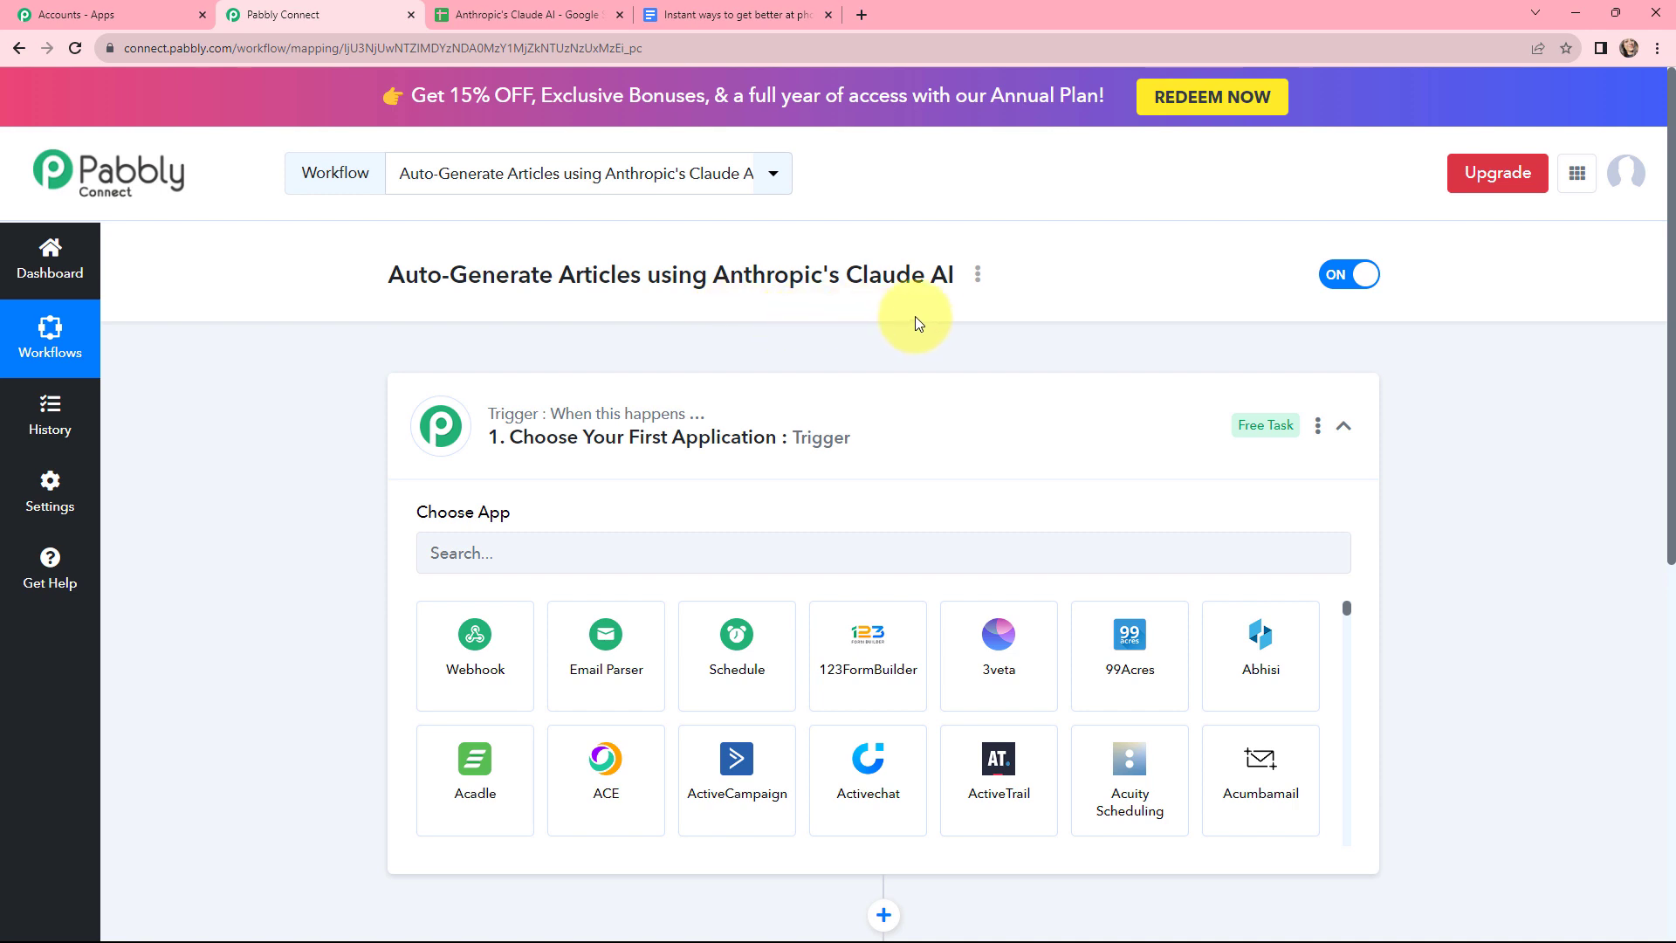
click(589, 550)
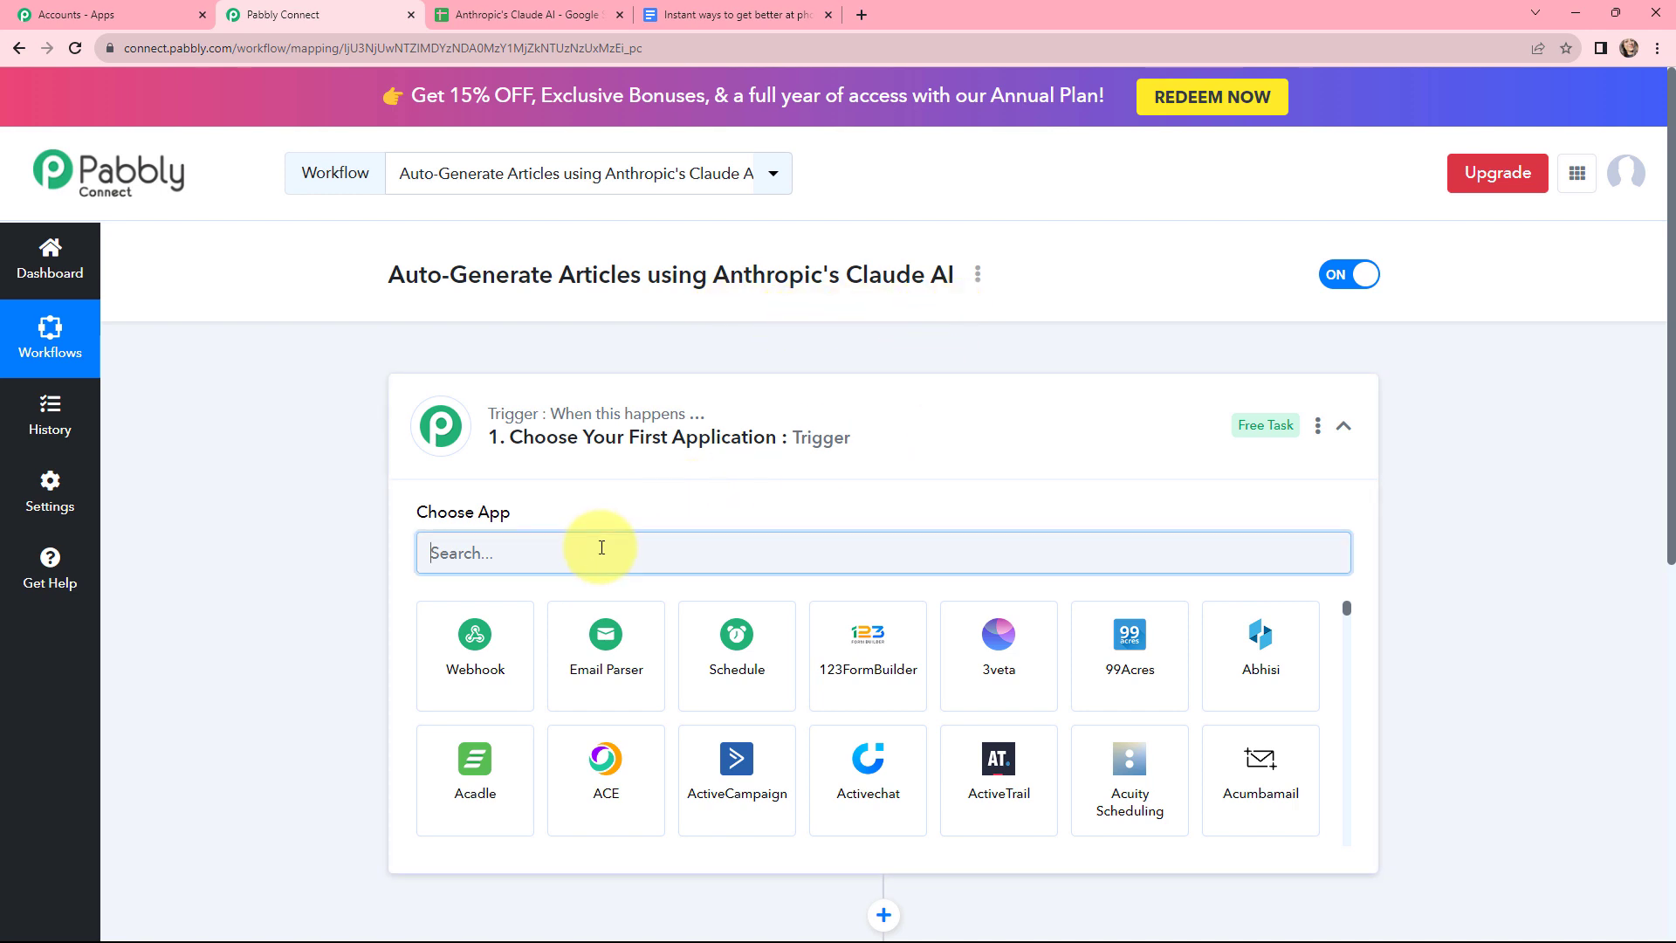
text(go)
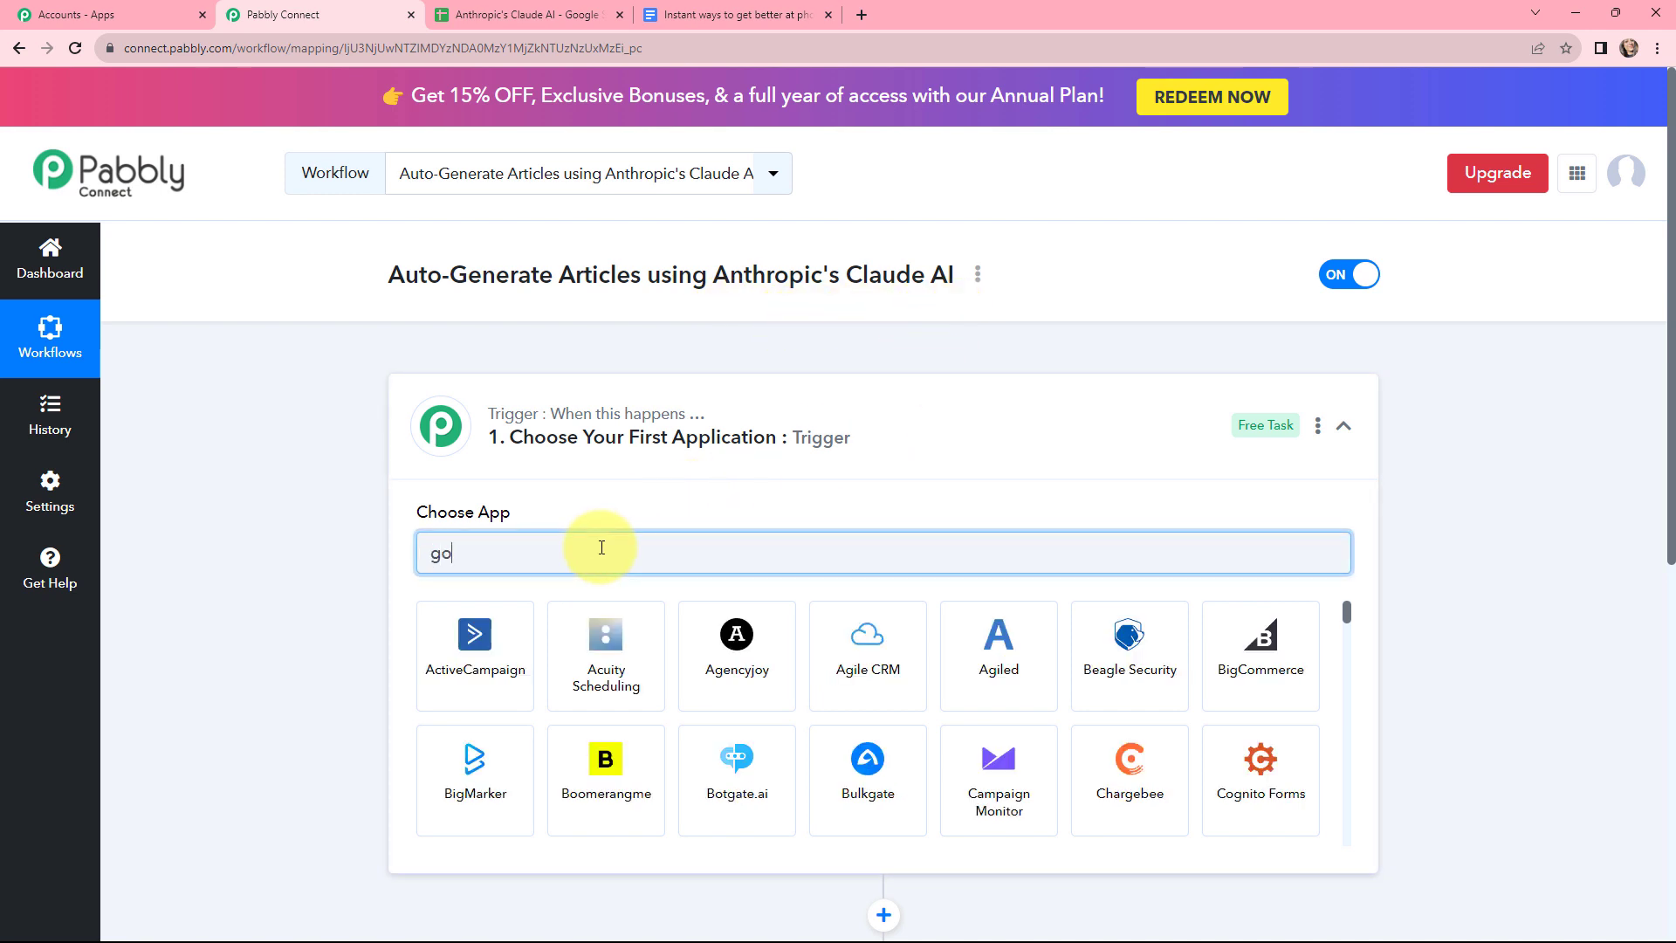
text(ogle)
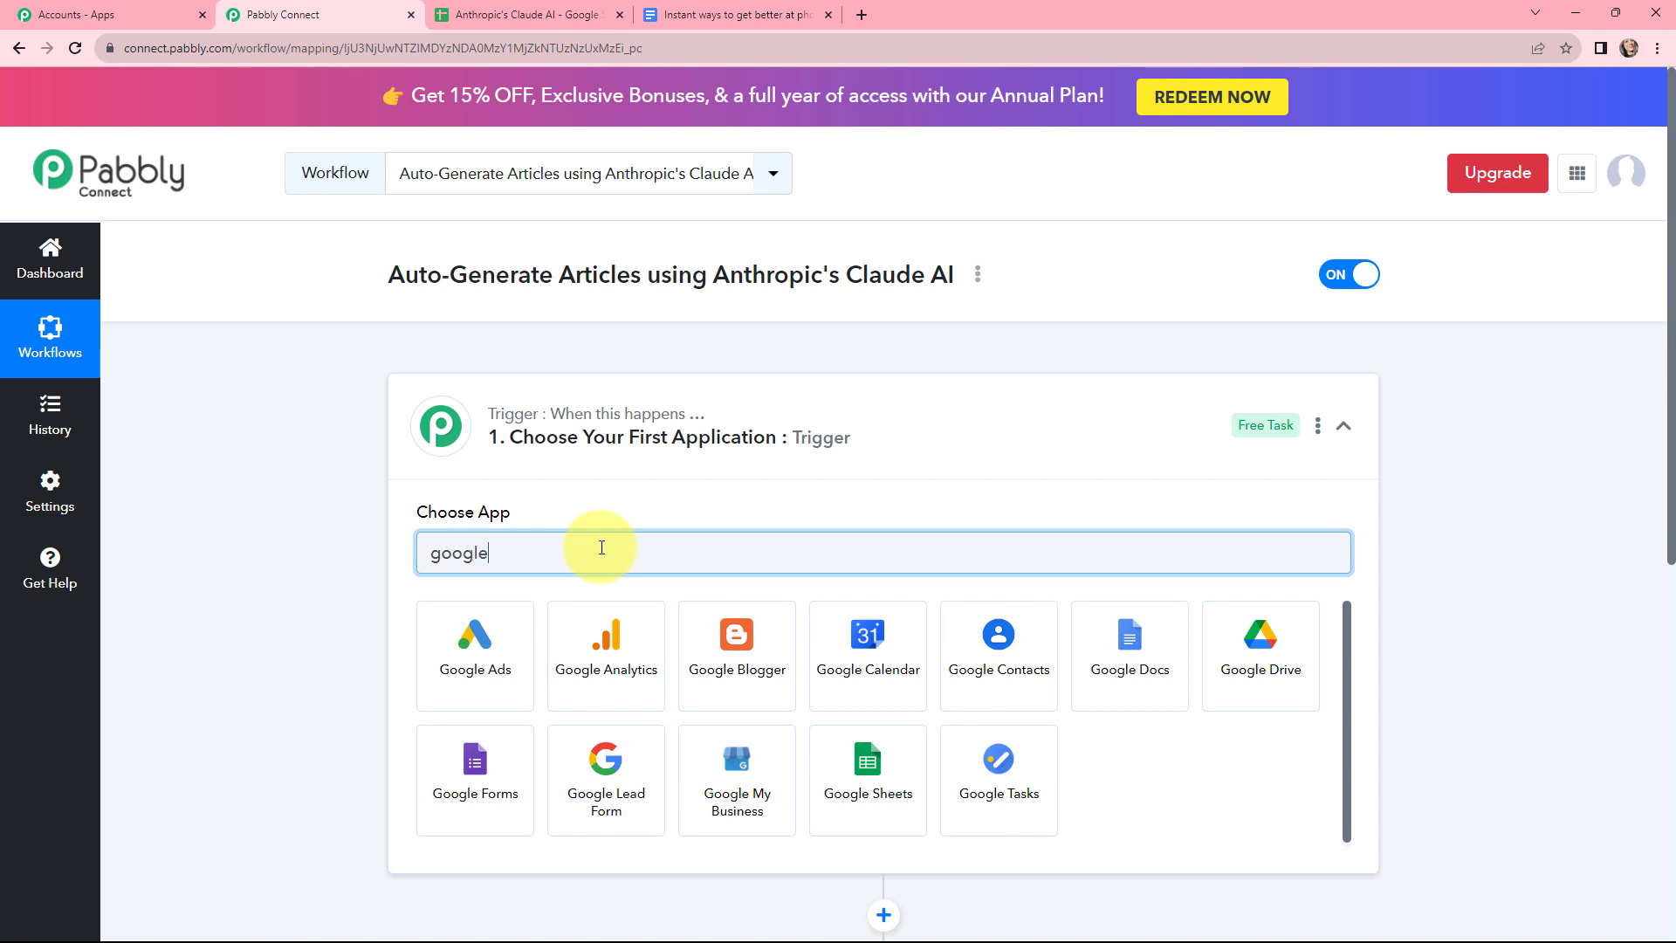
click(852, 765)
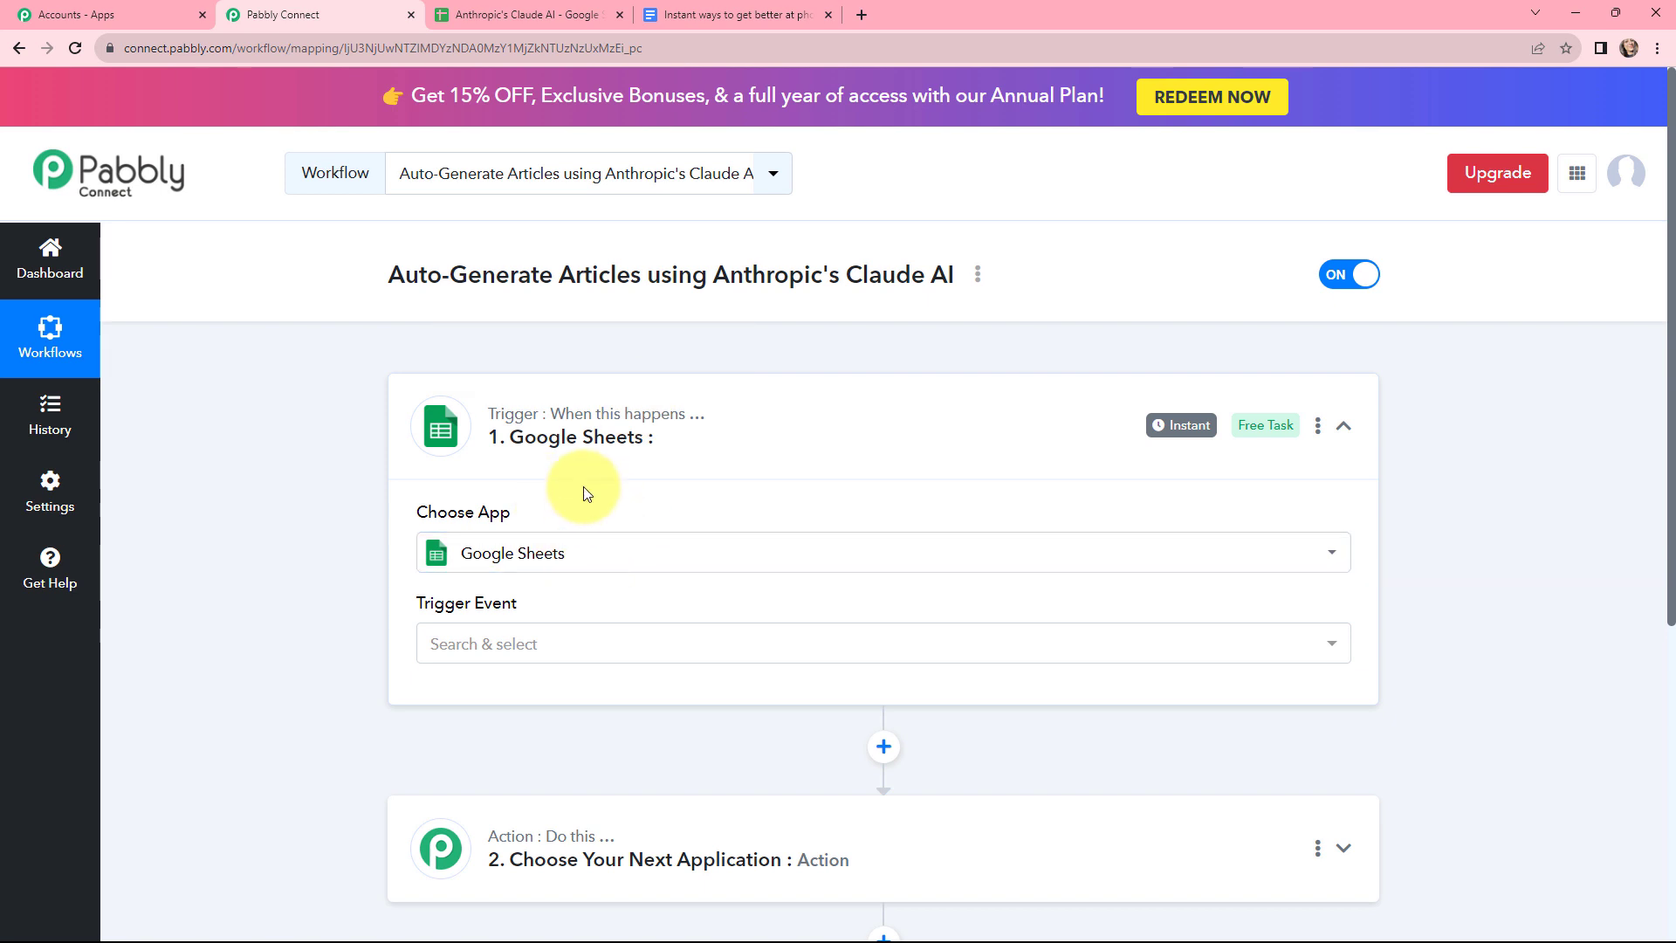
click(518, 637)
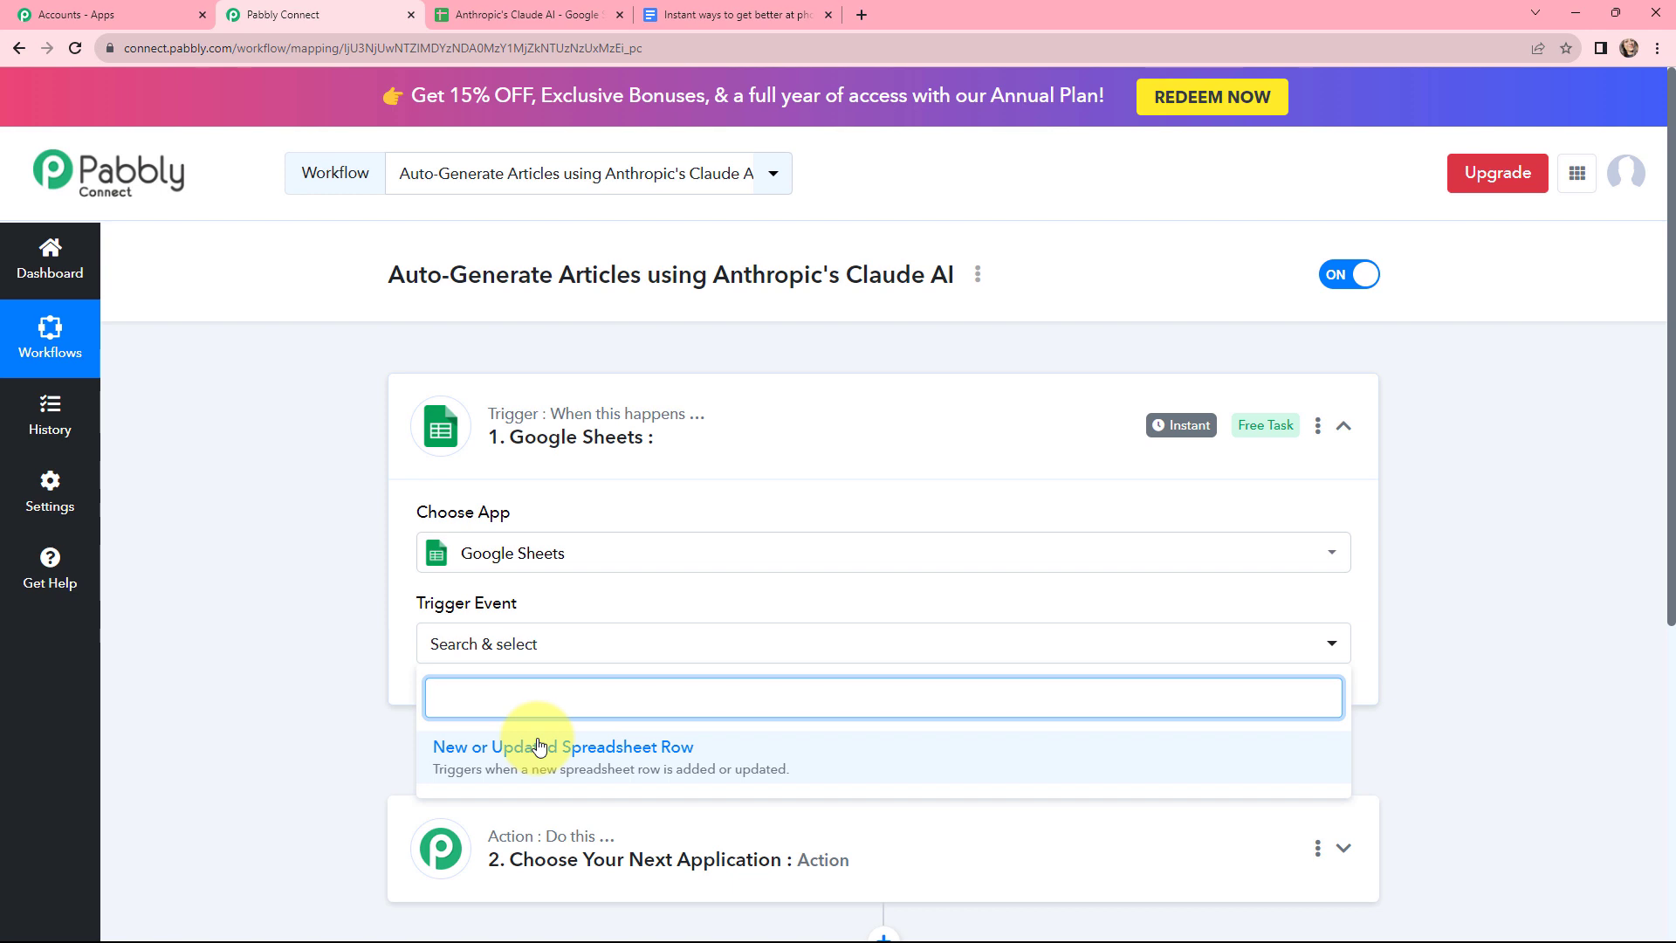
click(539, 747)
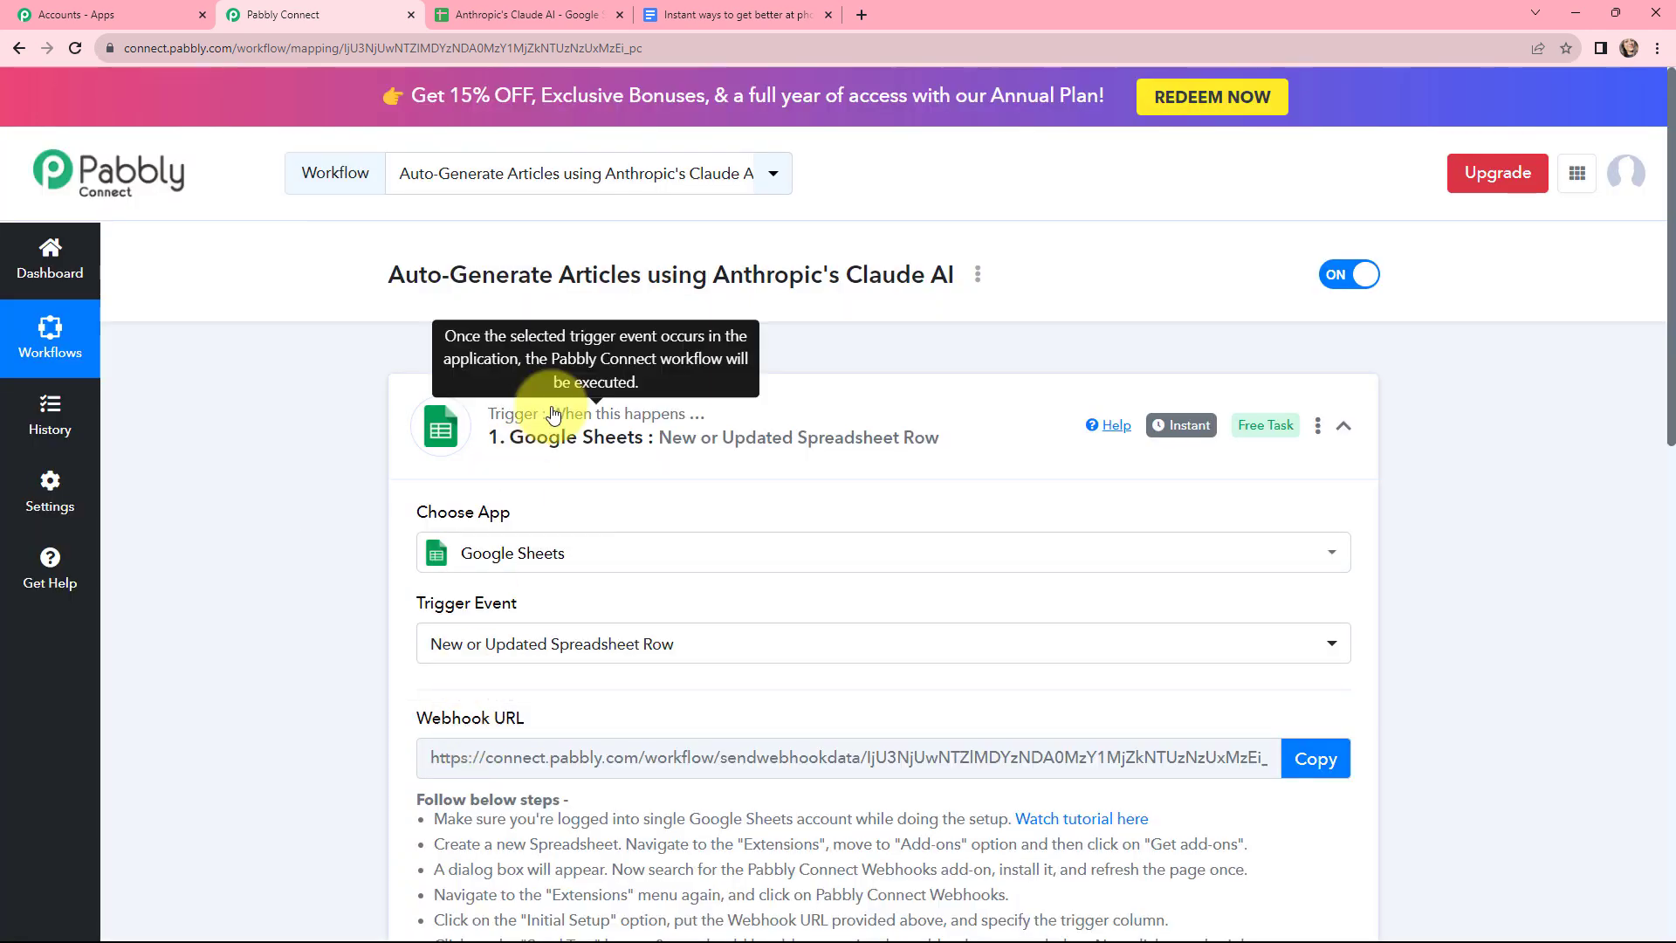
Review the webhook URL and the setup instructions of the Google Sheets trigger
scroll(553, 414, down, 1)
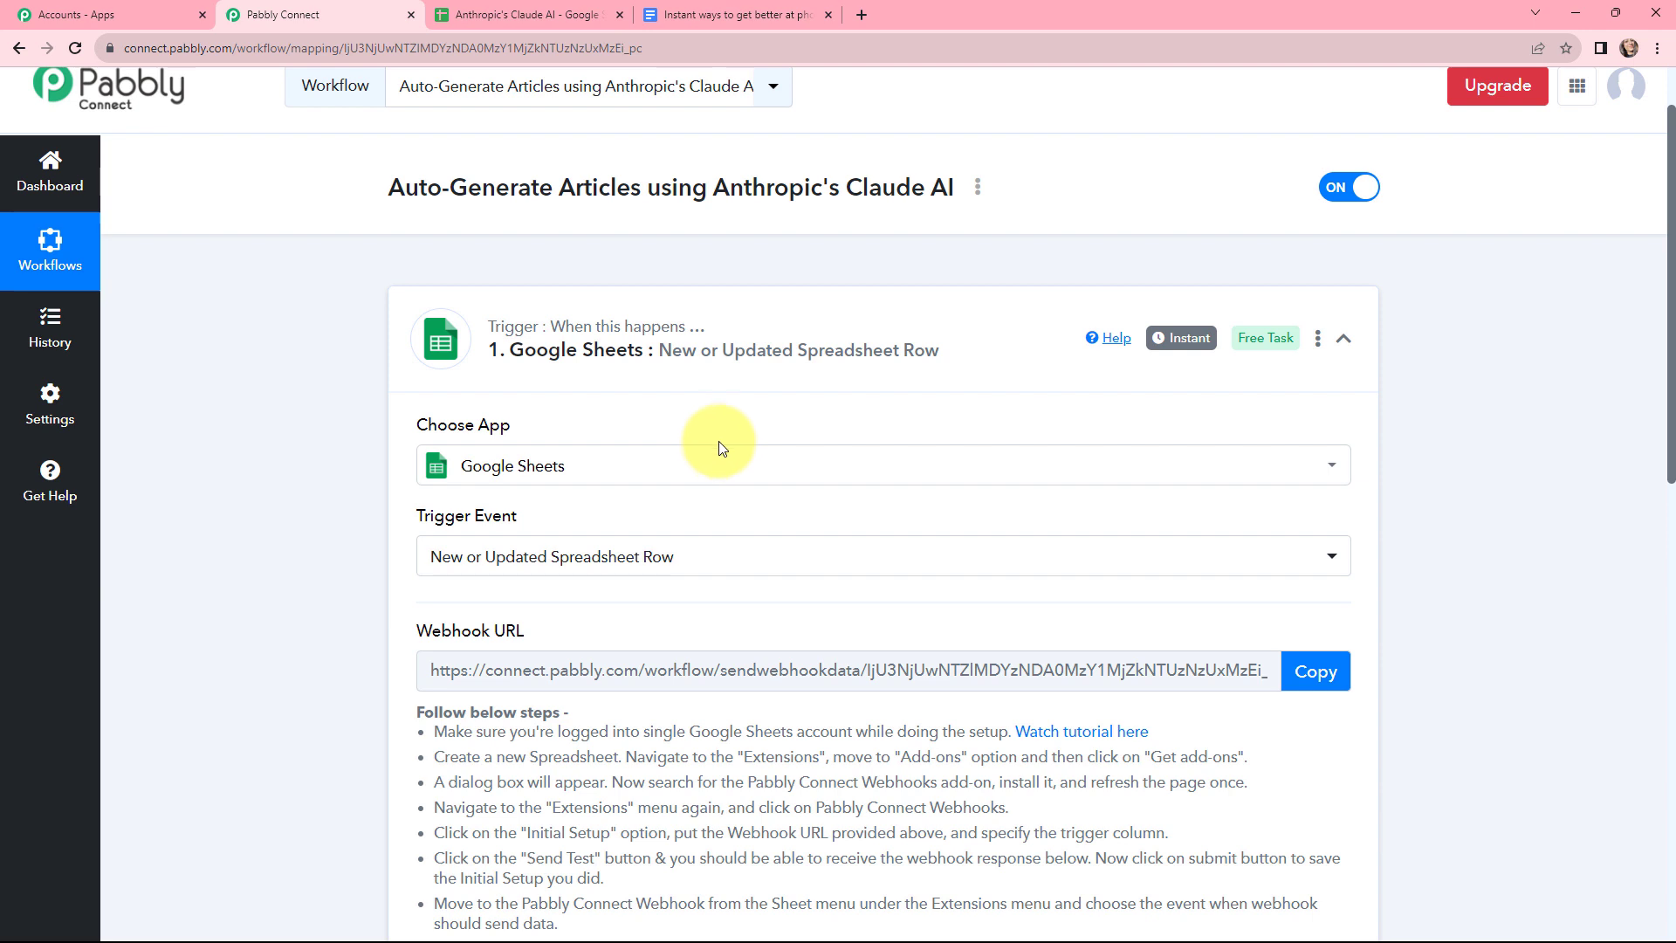
scroll(719, 436, down, 2)
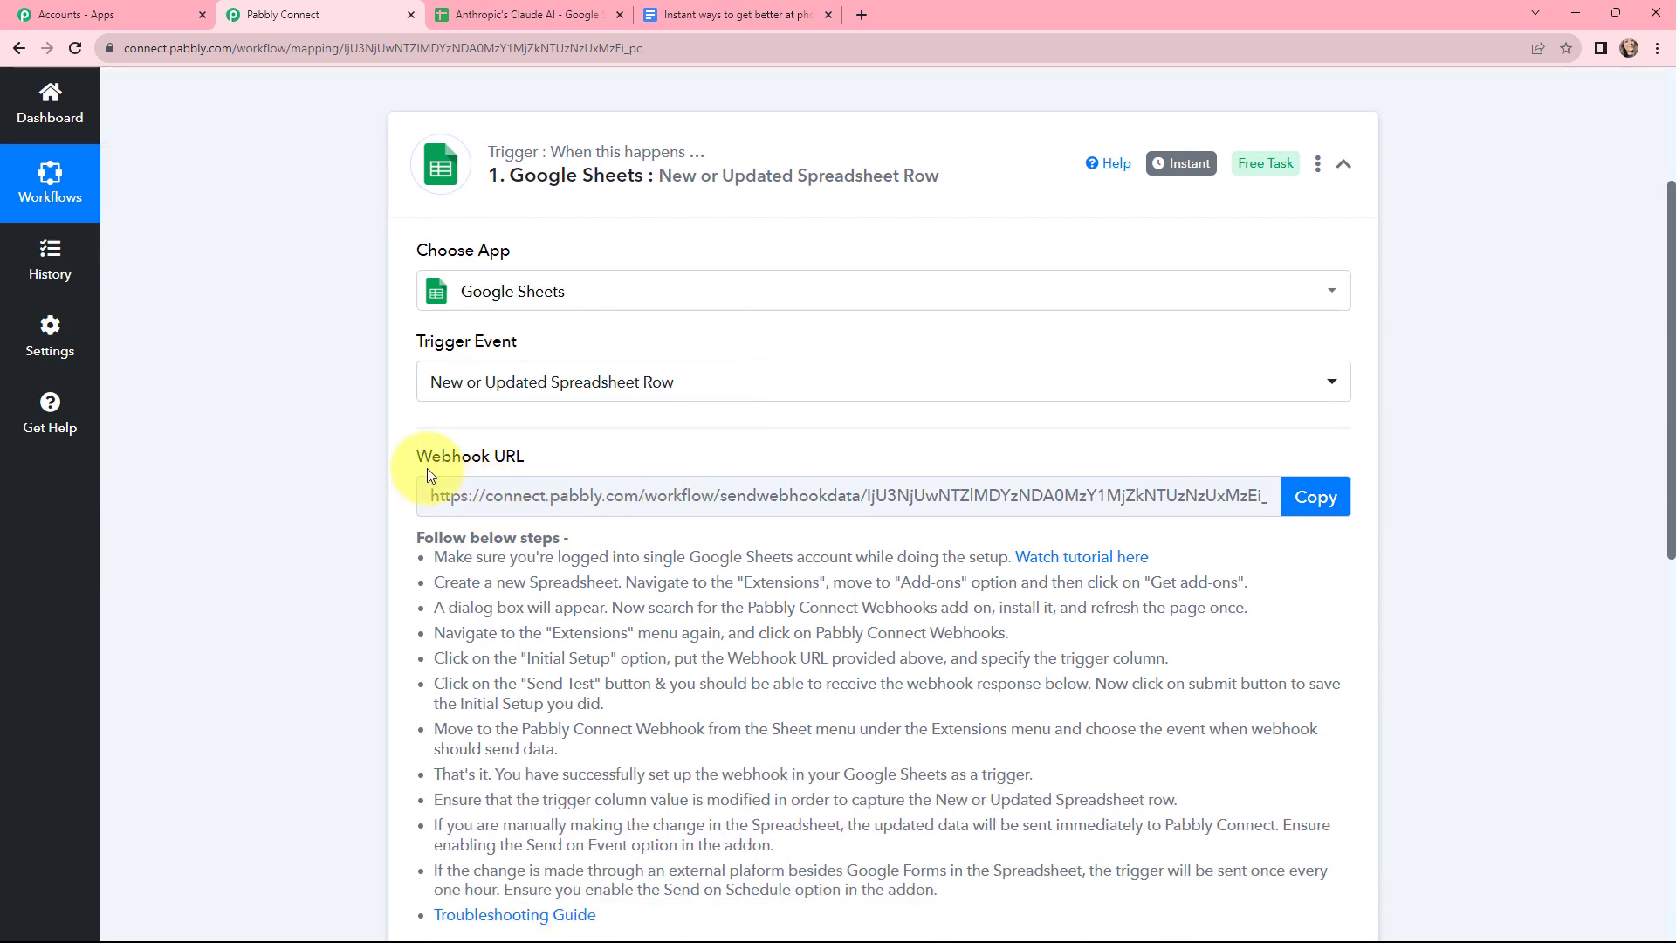
drag(397, 456, 542, 458)
click(540, 460)
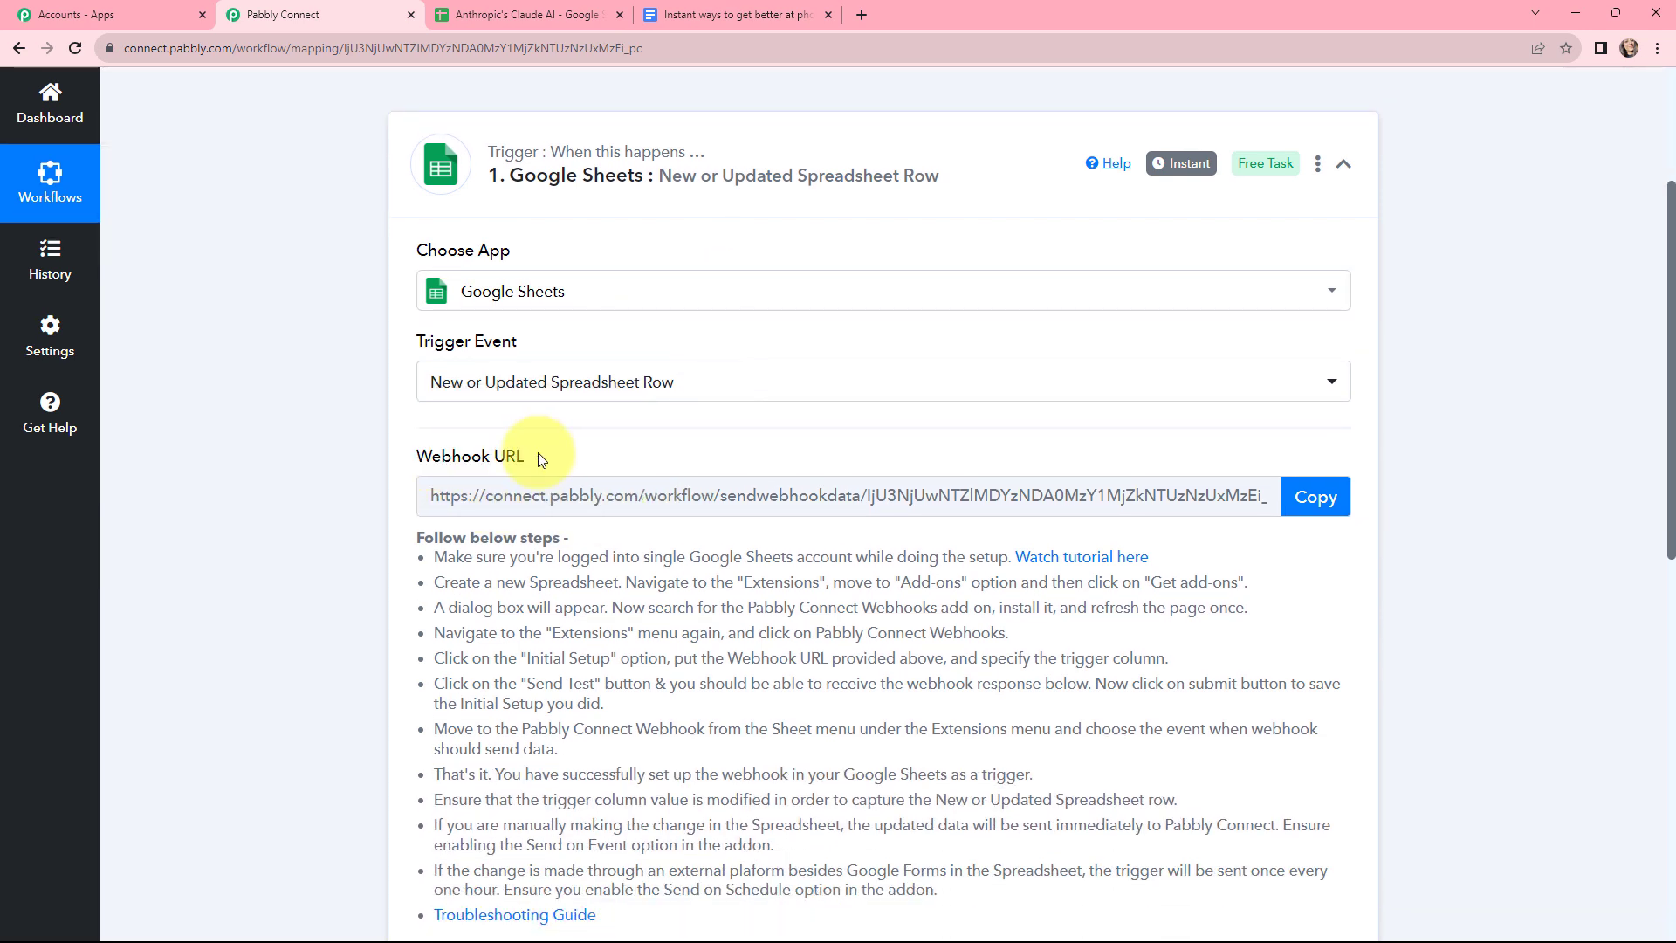
drag(416, 534, 703, 896)
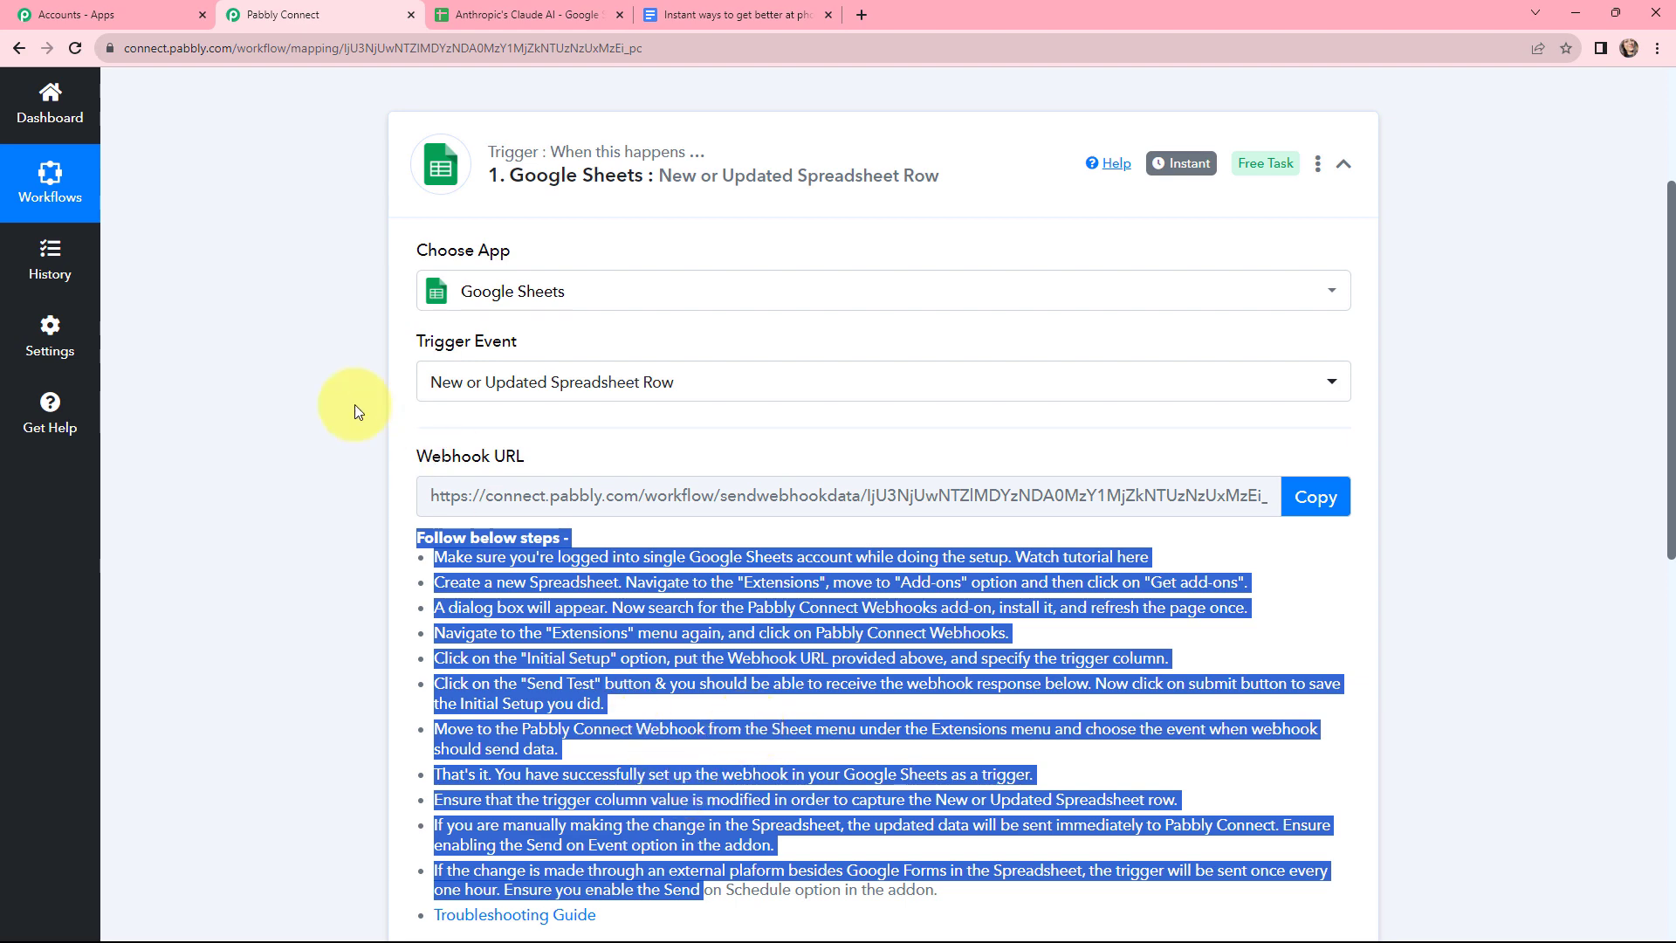
click(262, 369)
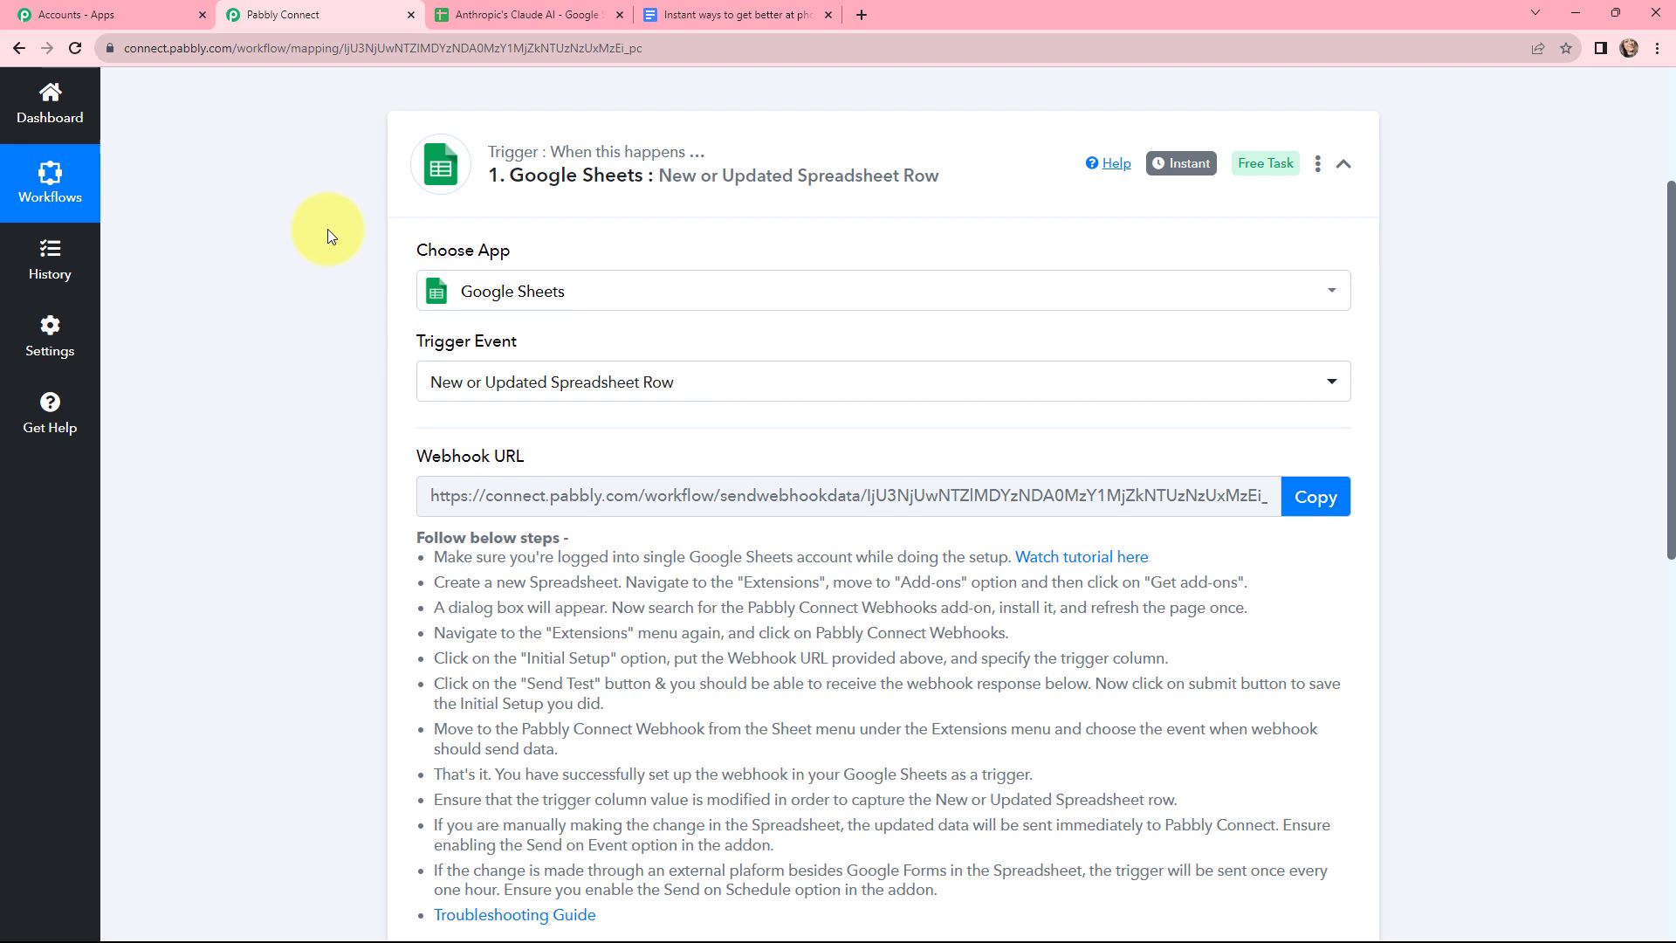
In the article titles spreadsheet, look up the Pabbly Connect Webhooks add-on in the Google Workspace Marketplace and close the marketplace
click(475, 7)
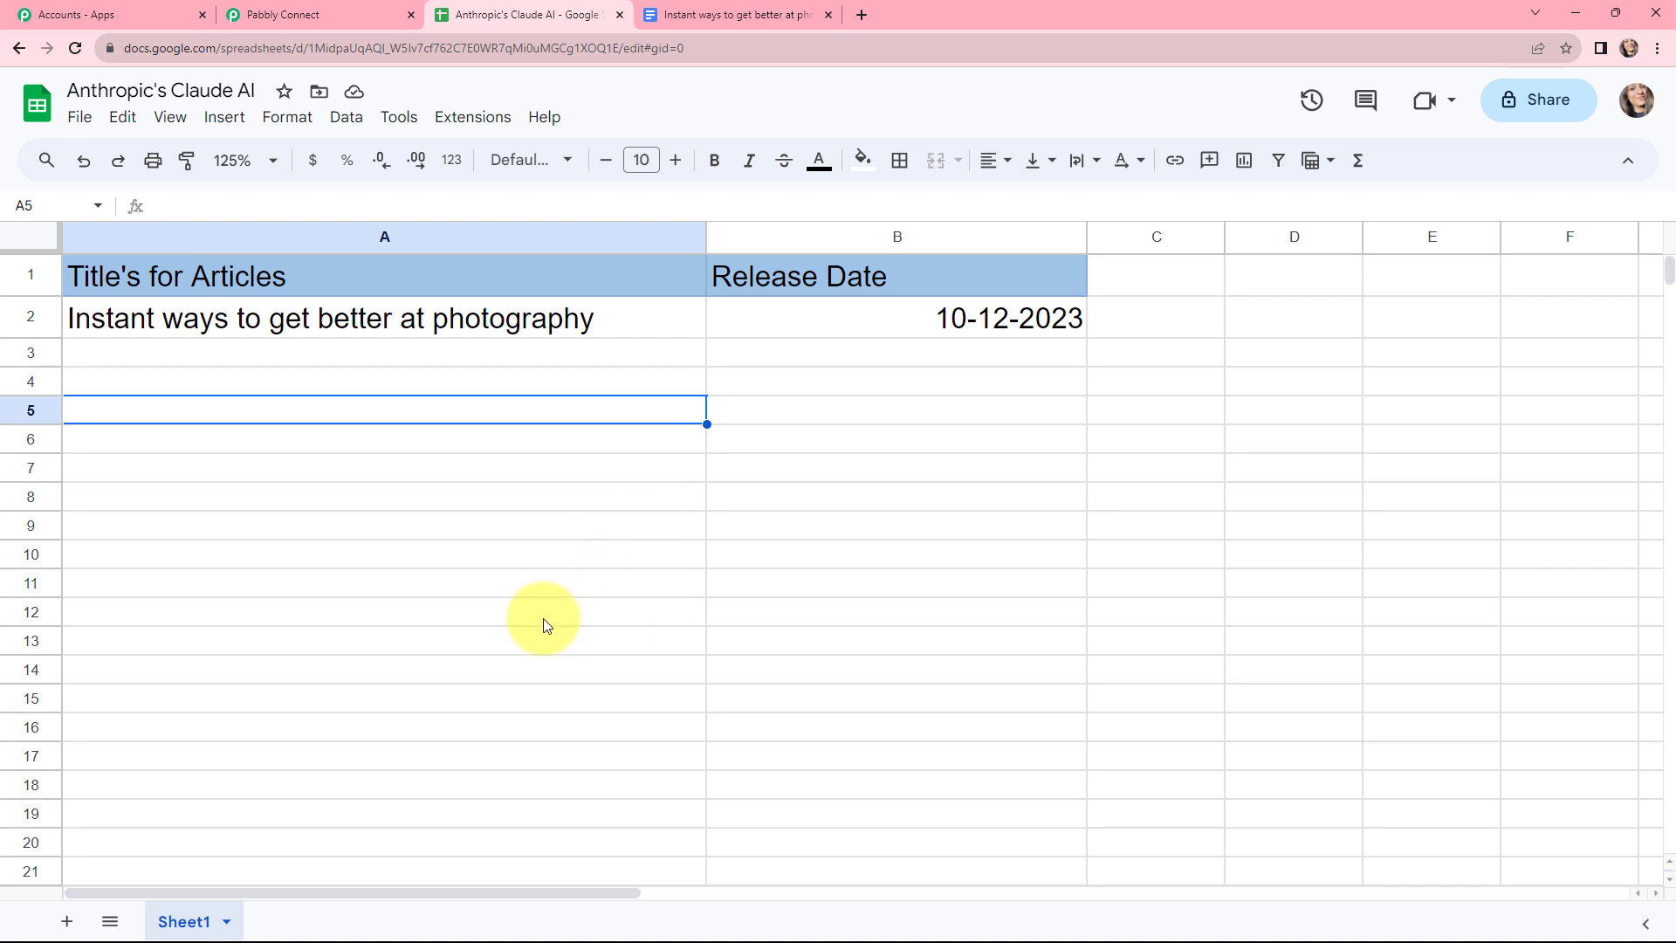
click(466, 118)
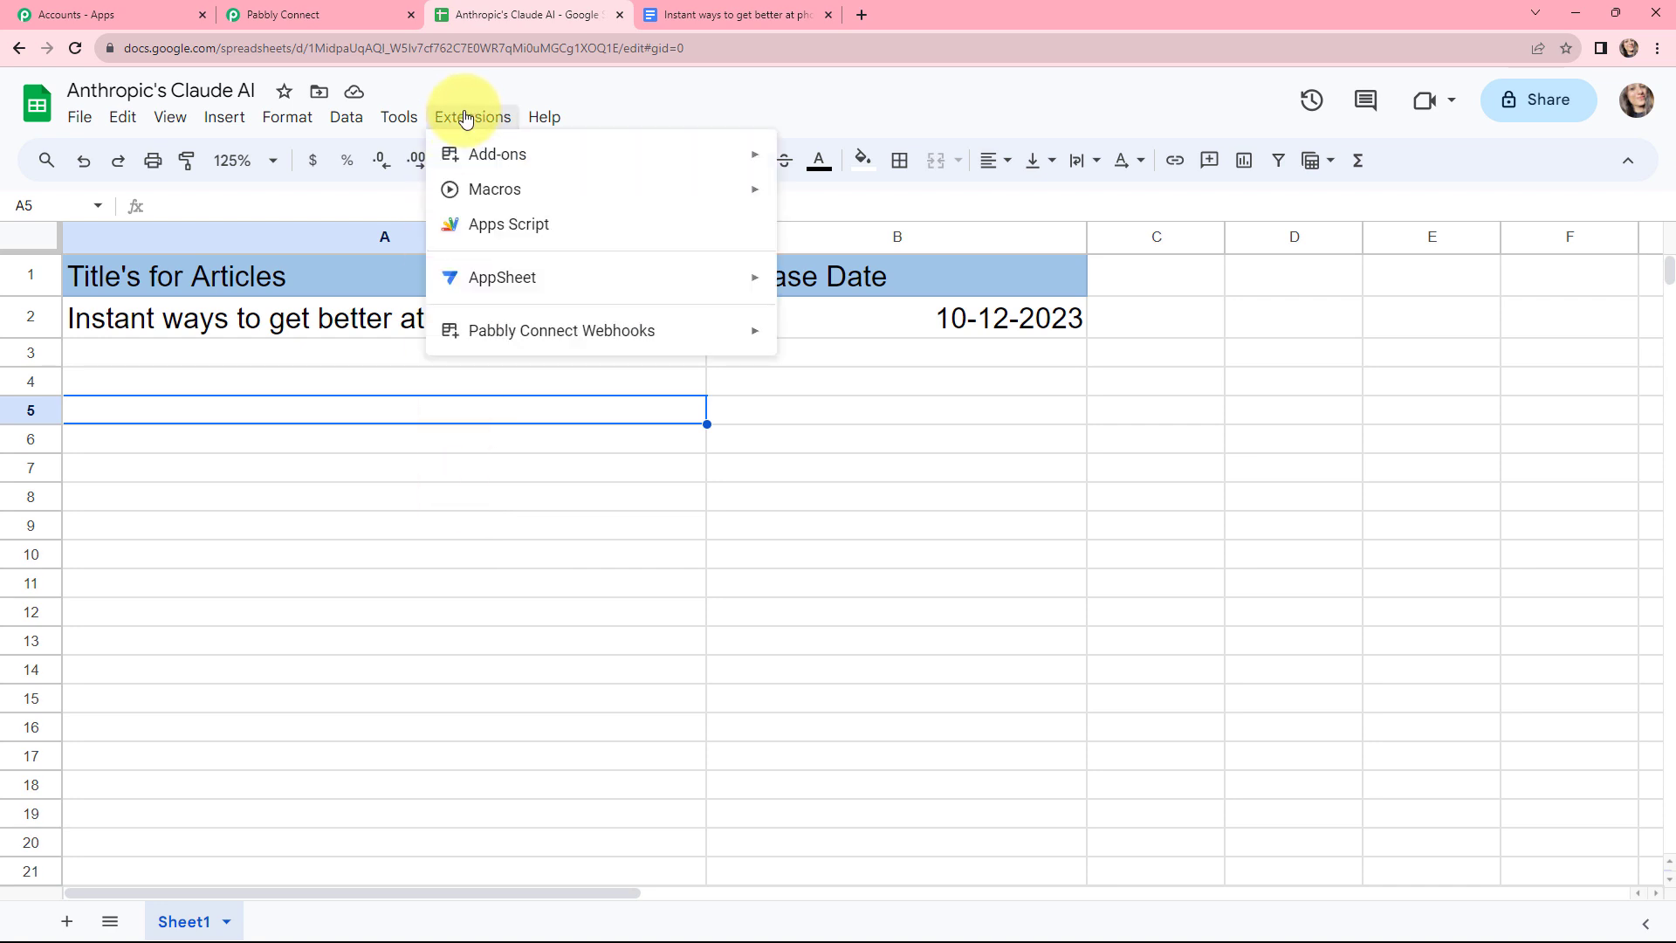
mouse_move(511, 332)
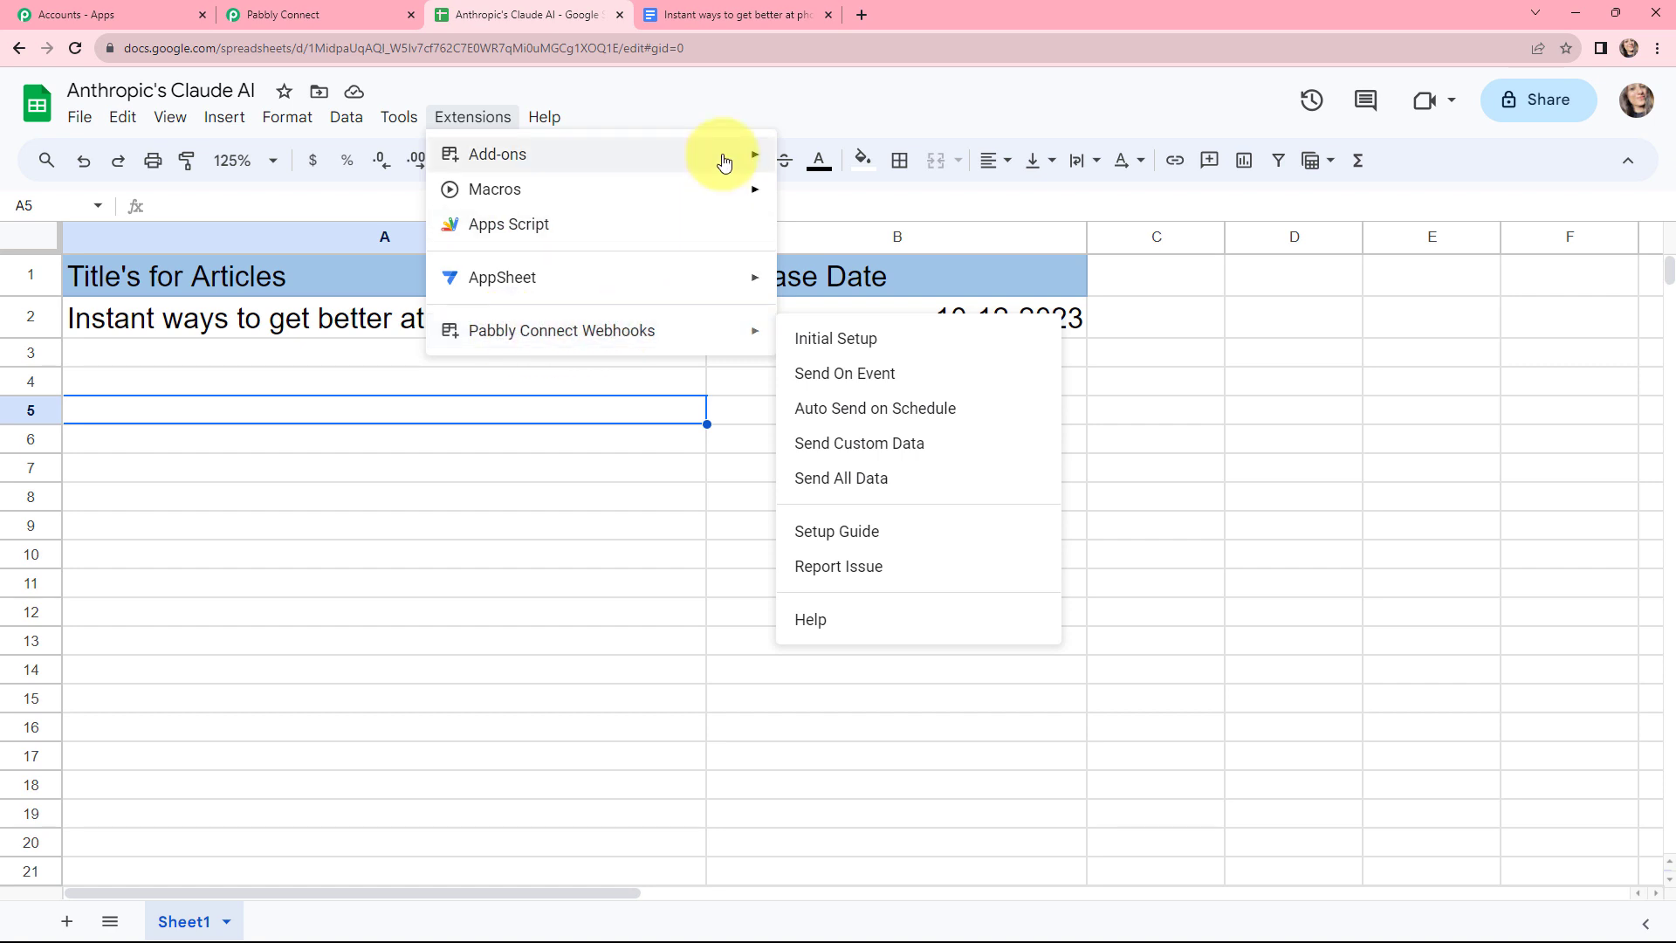
click(803, 159)
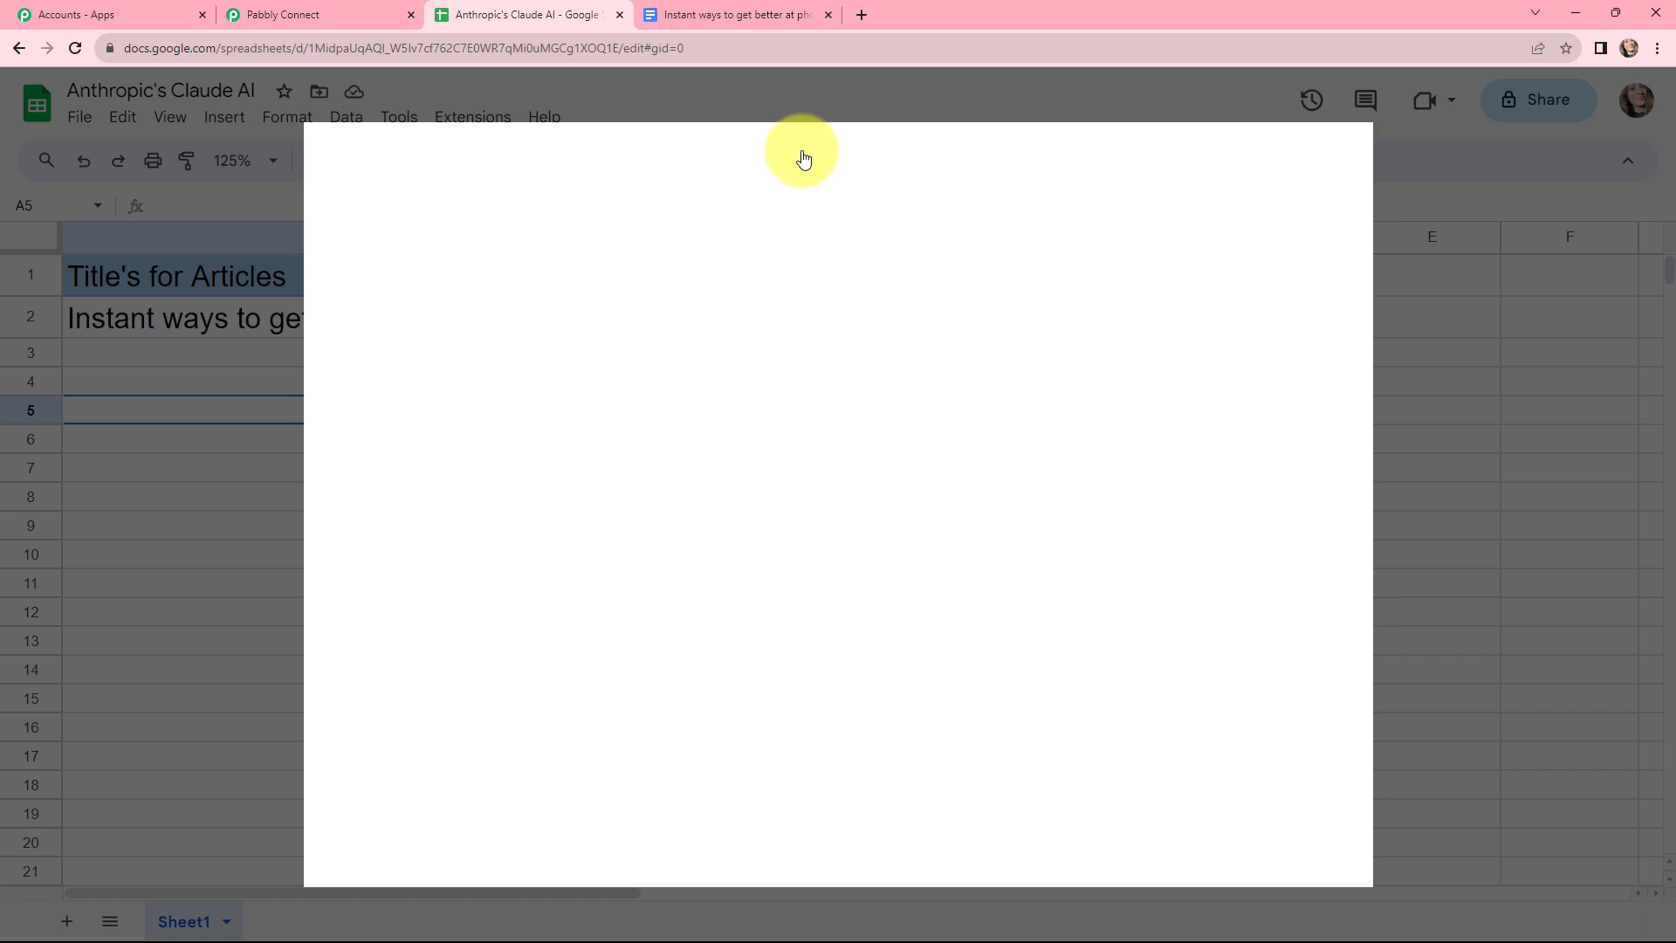
click(901, 166)
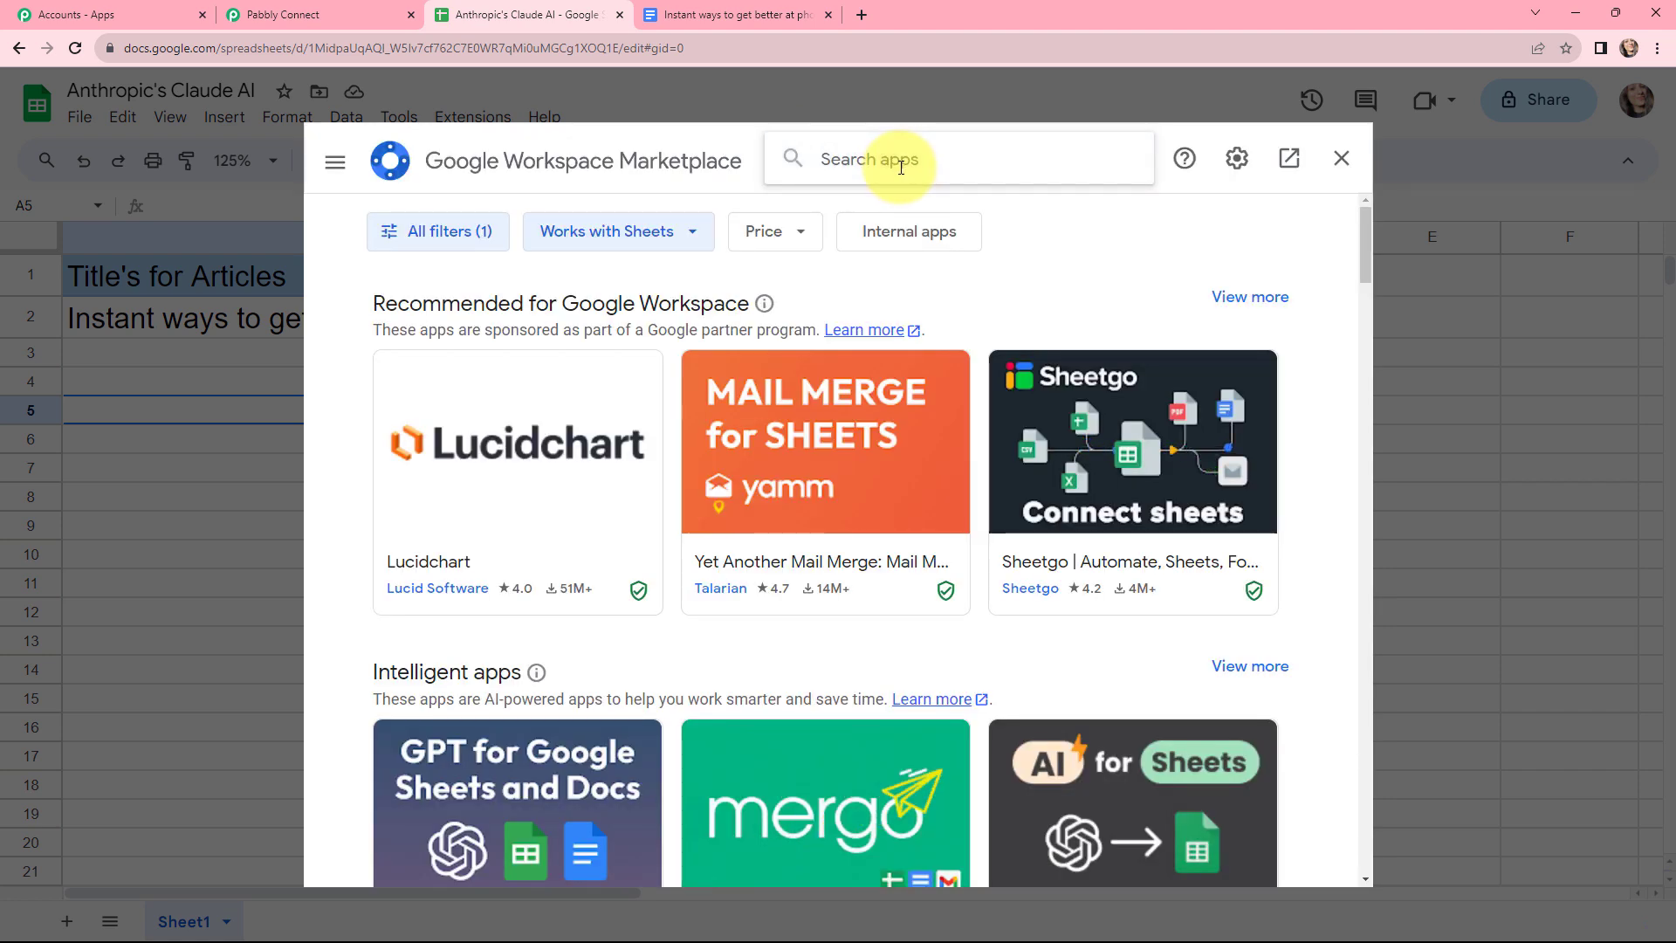
text(pabb)
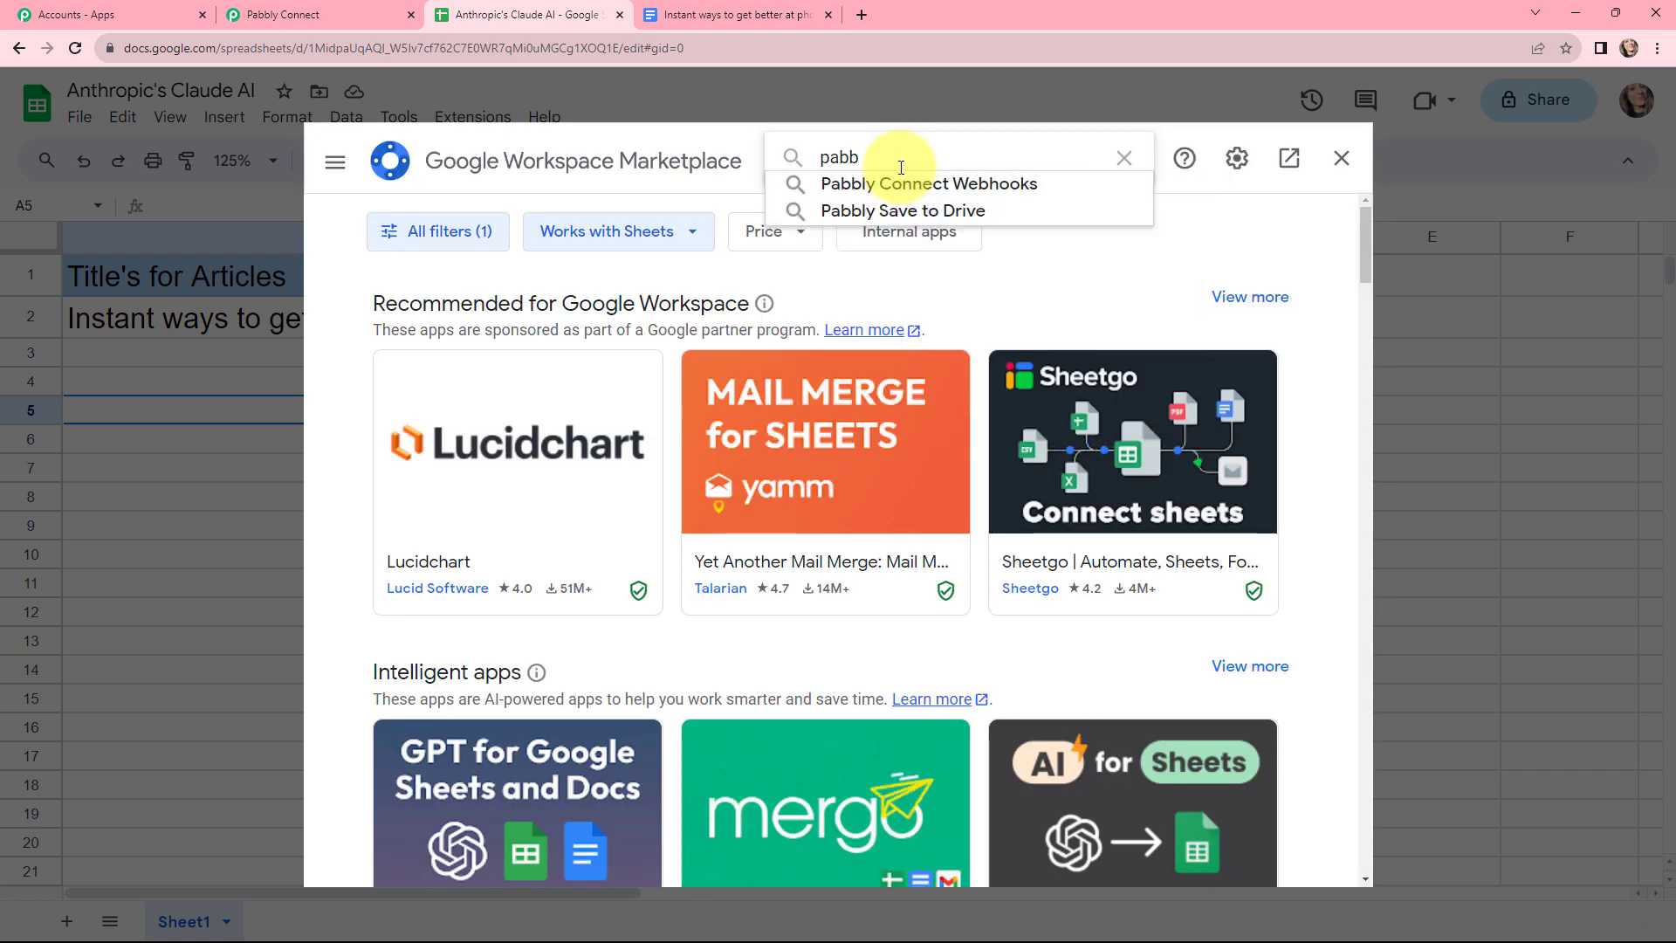
click(877, 179)
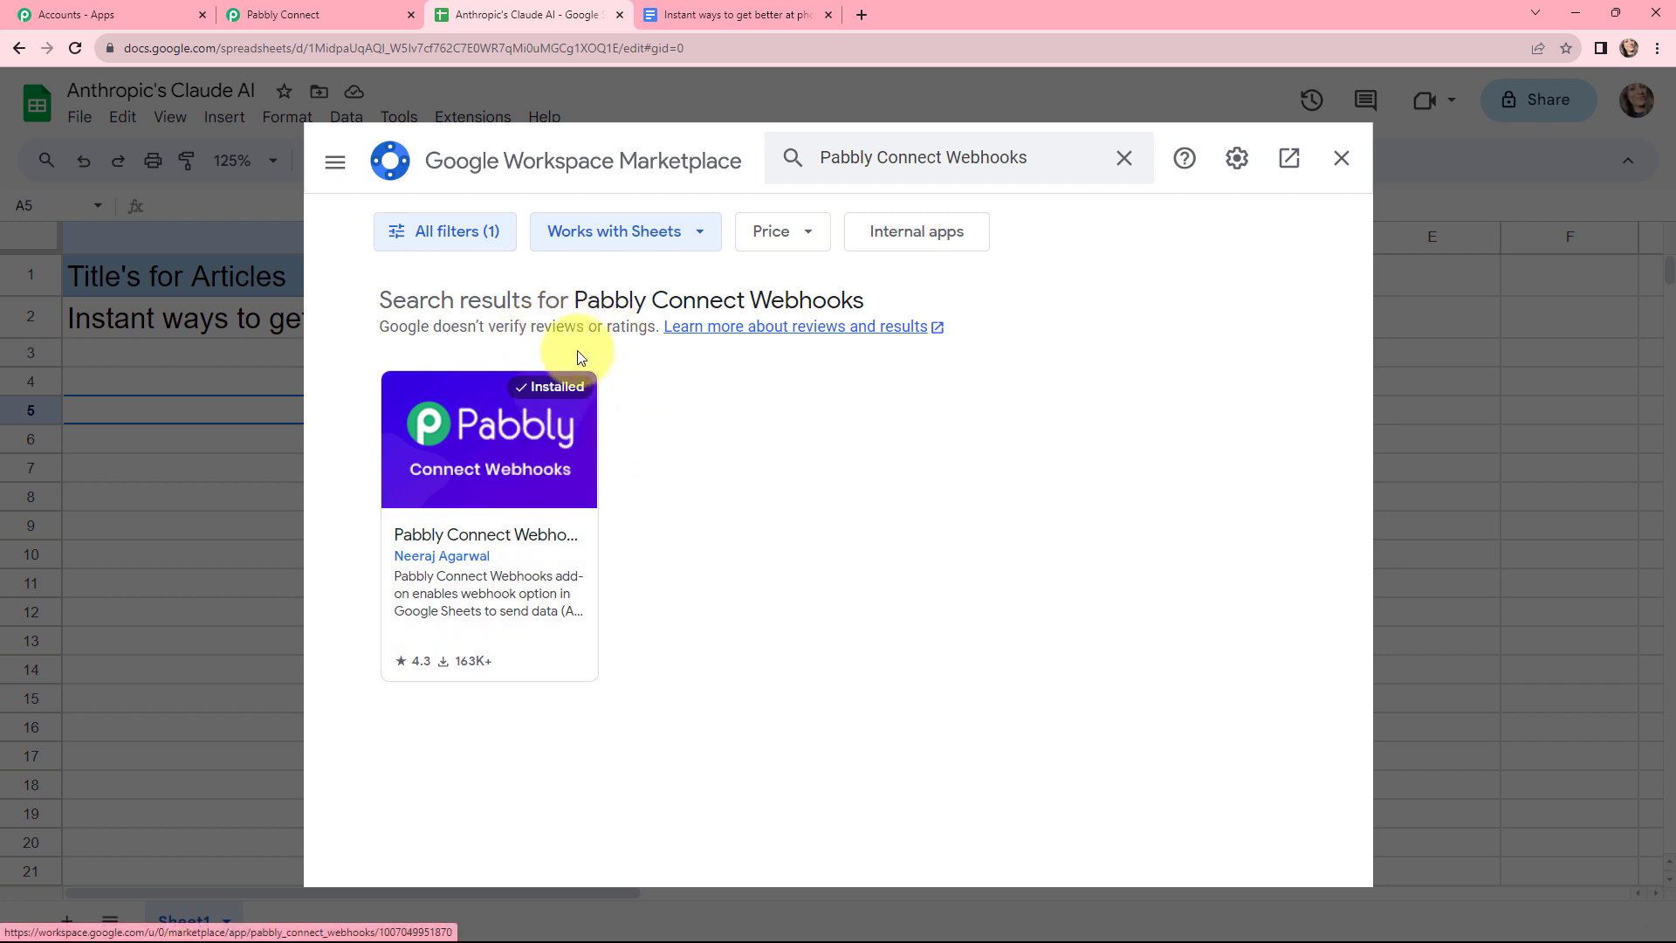
click(1346, 159)
Open the Pabbly Connect Webhooks initial setup for Sheet1 and paste in the webhook URL copied from the workflow's trigger
click(496, 131)
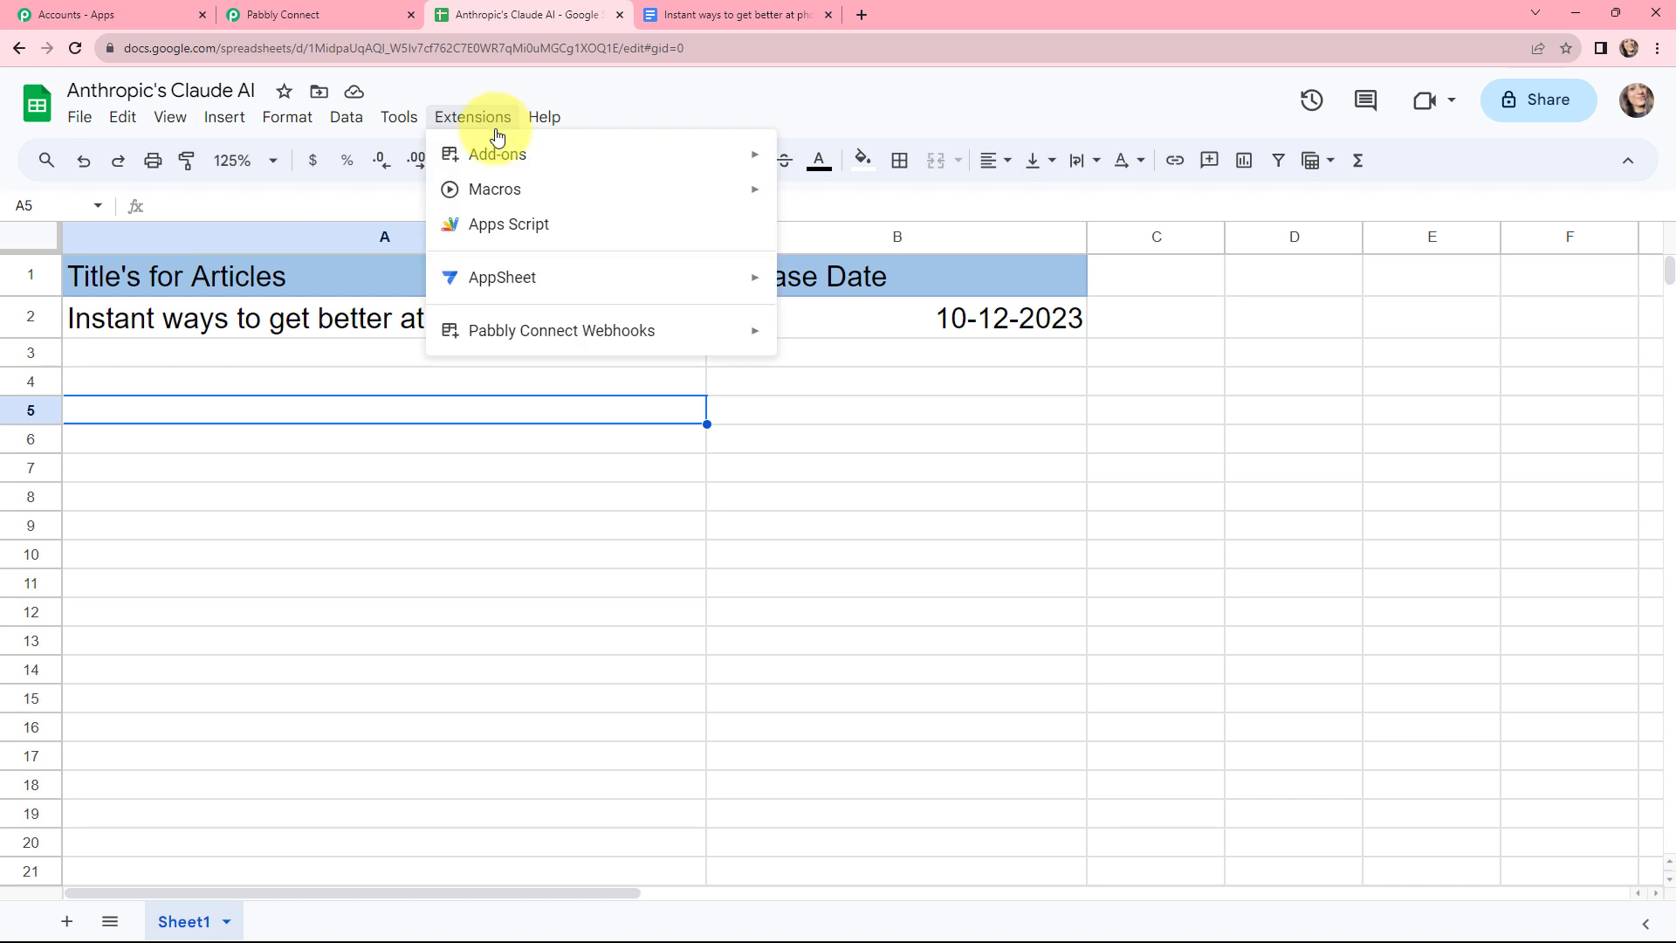
mouse_move(684, 330)
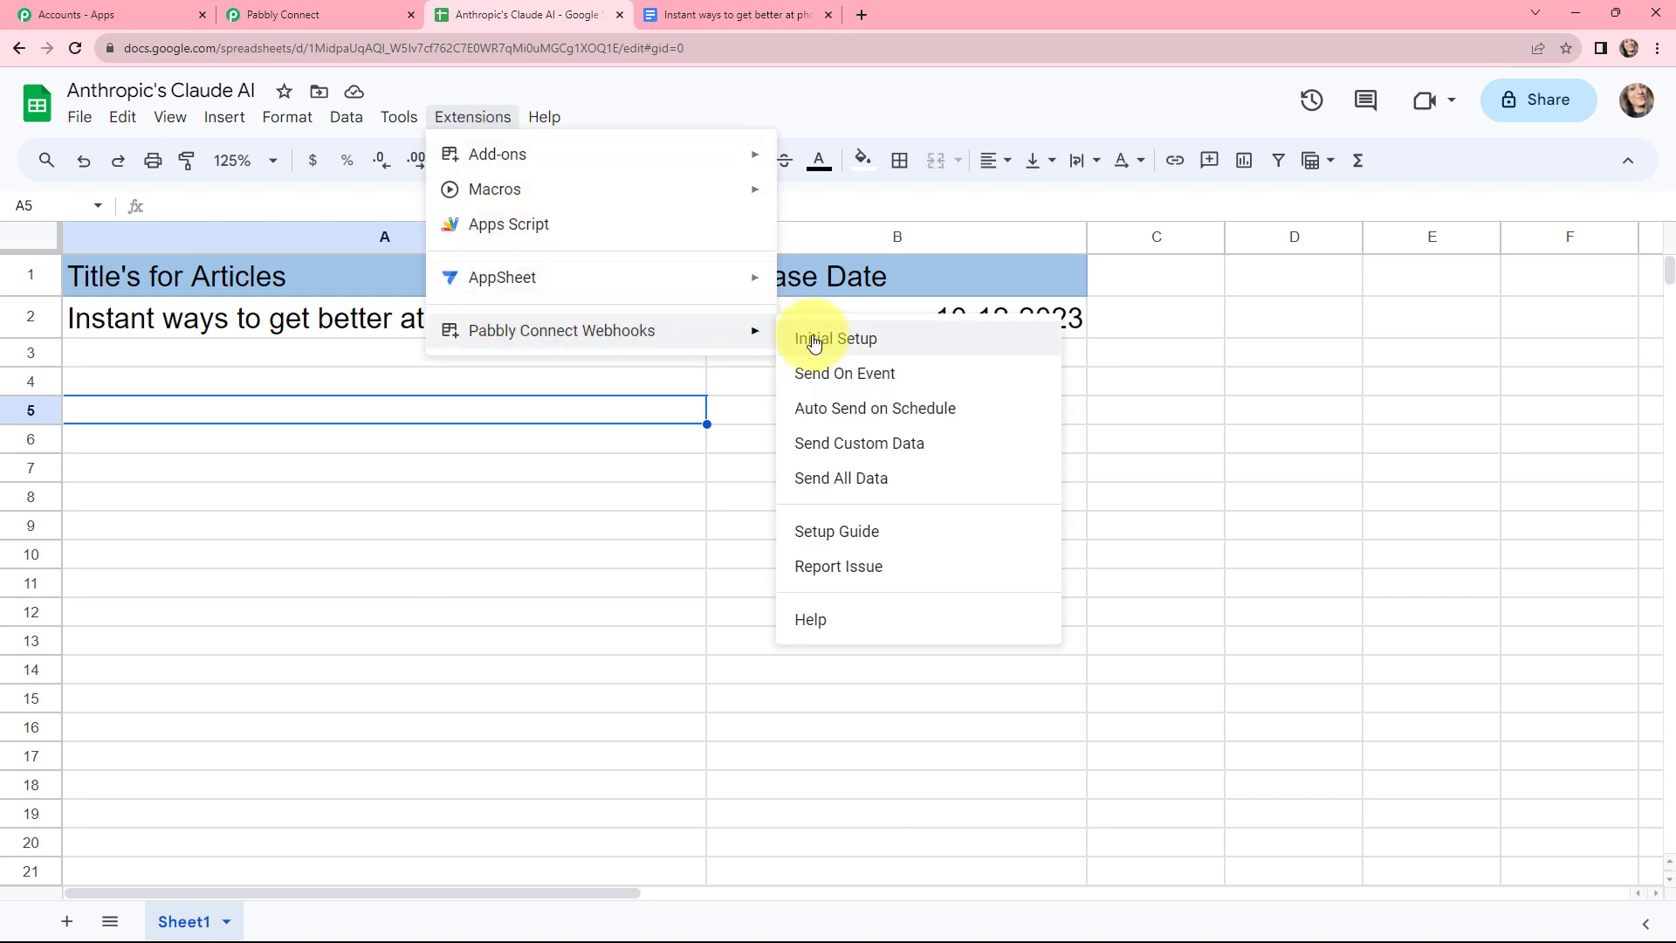
click(843, 342)
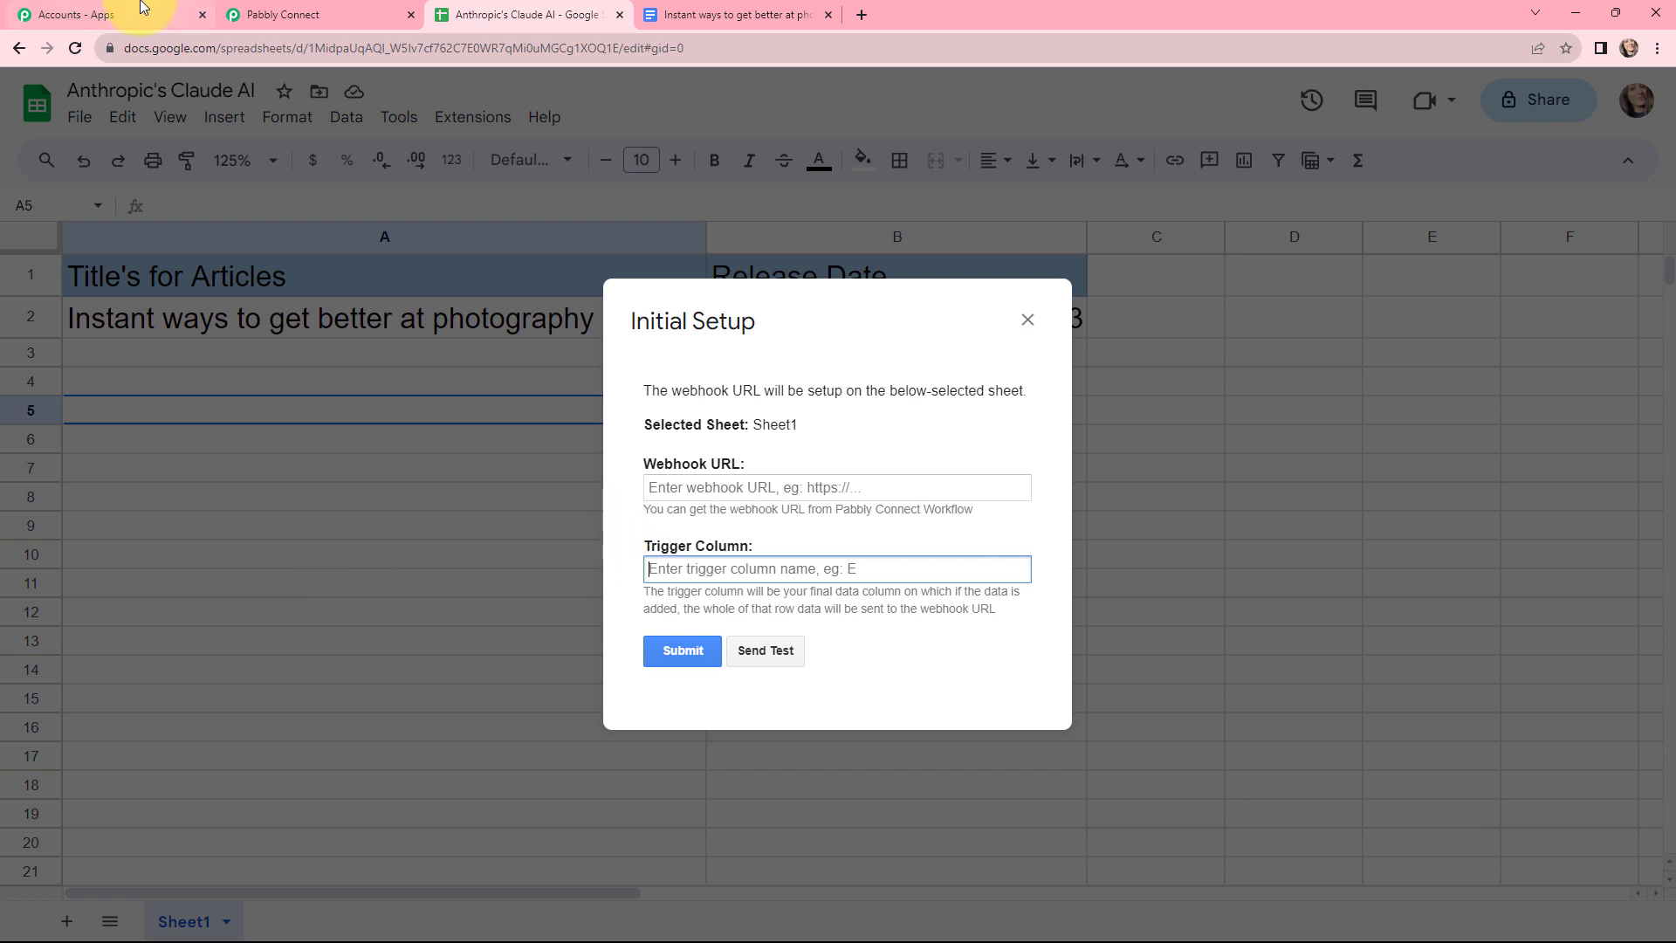
click(245, 8)
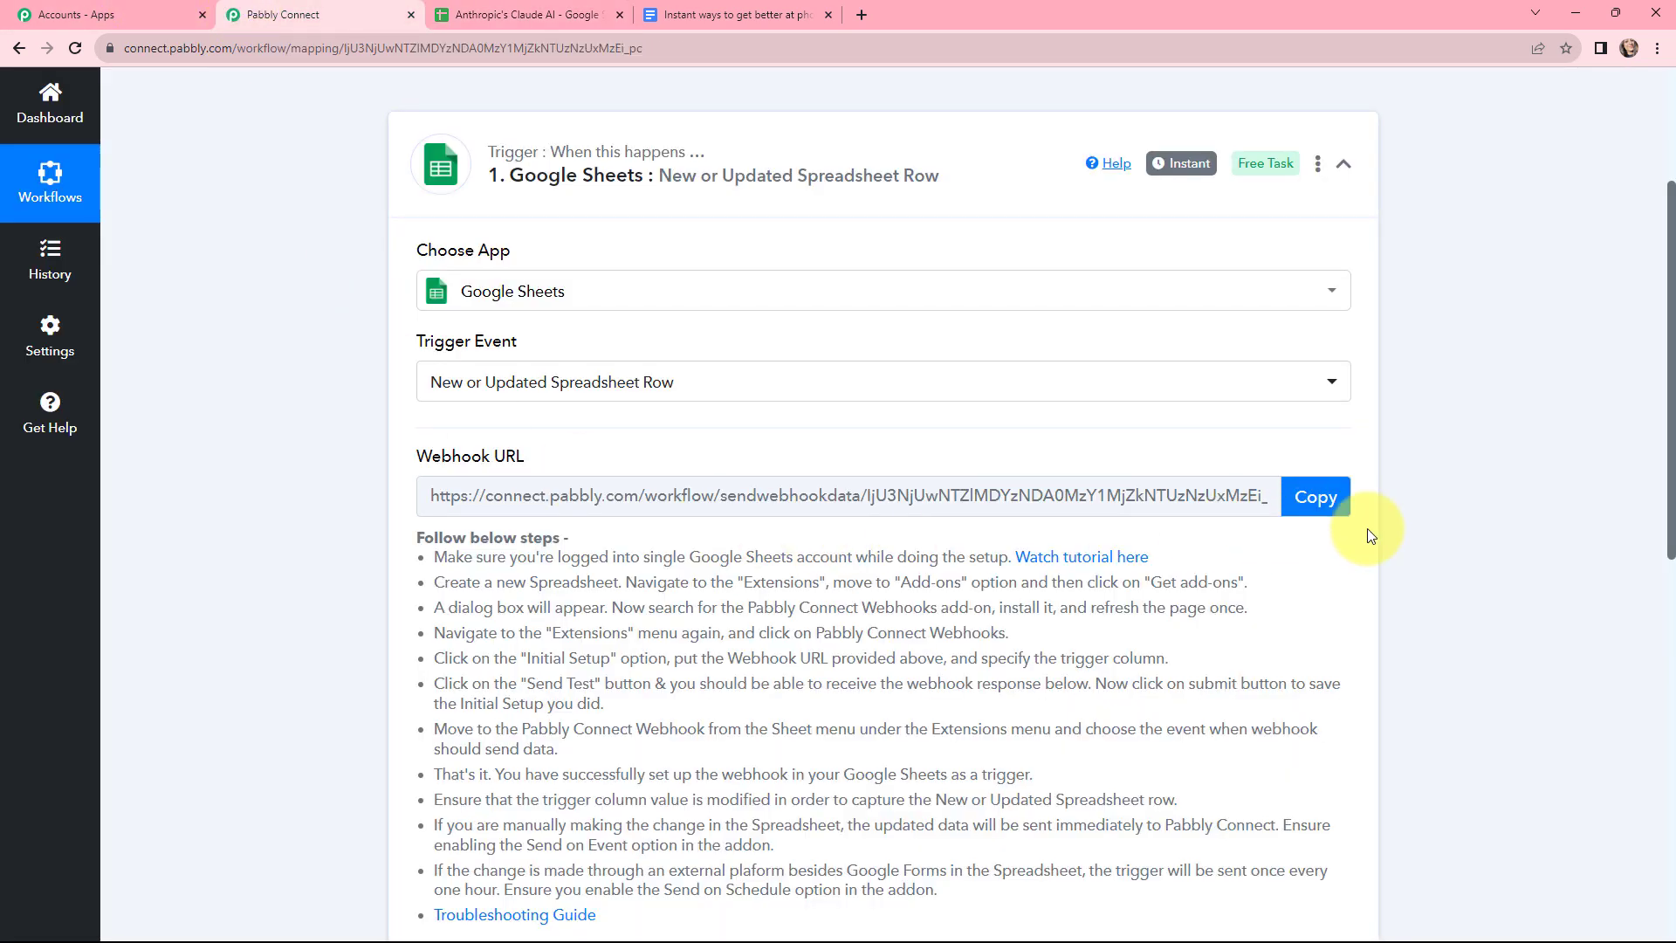
click(1347, 510)
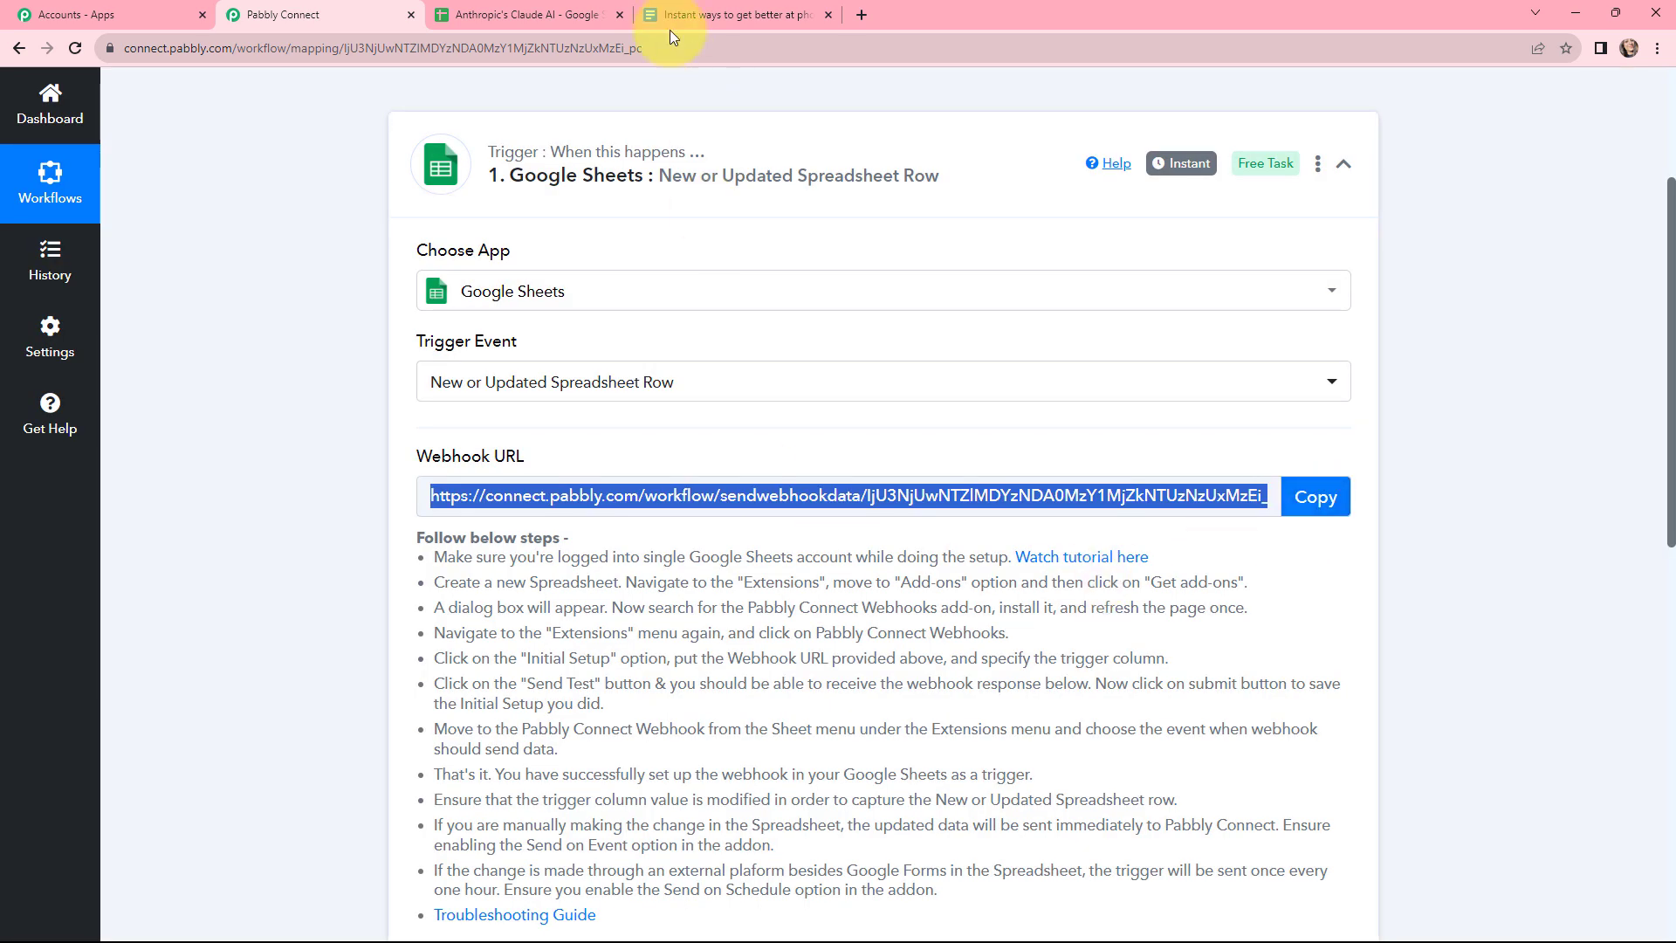
click(560, 11)
click(728, 489)
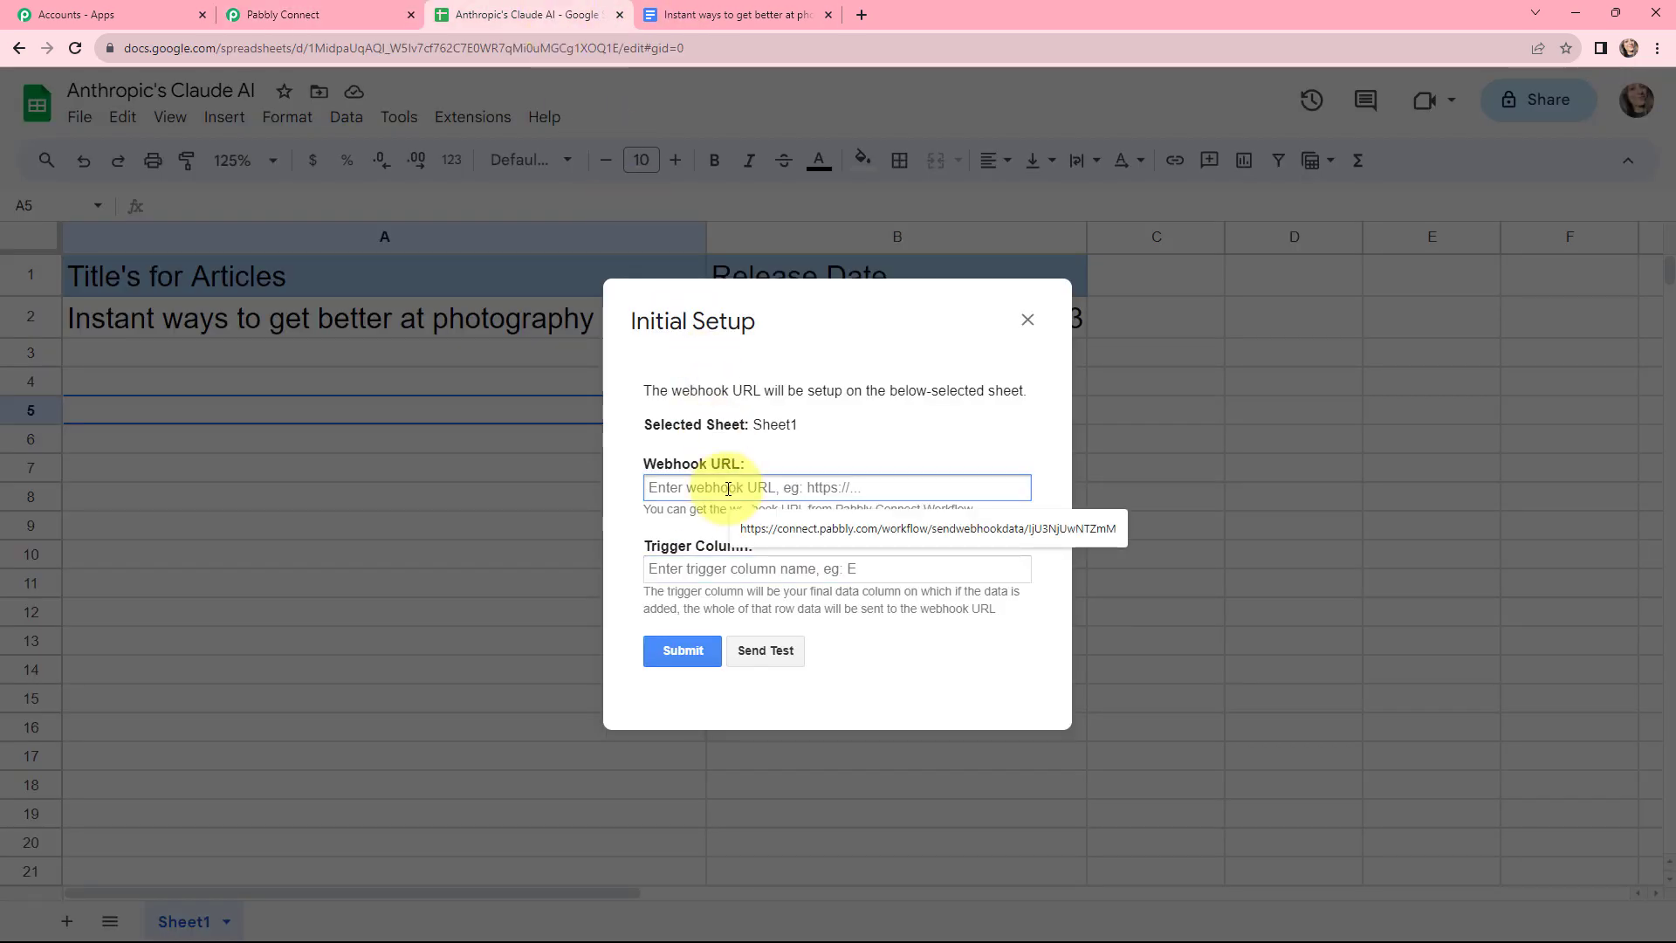
key(ctrl+v)
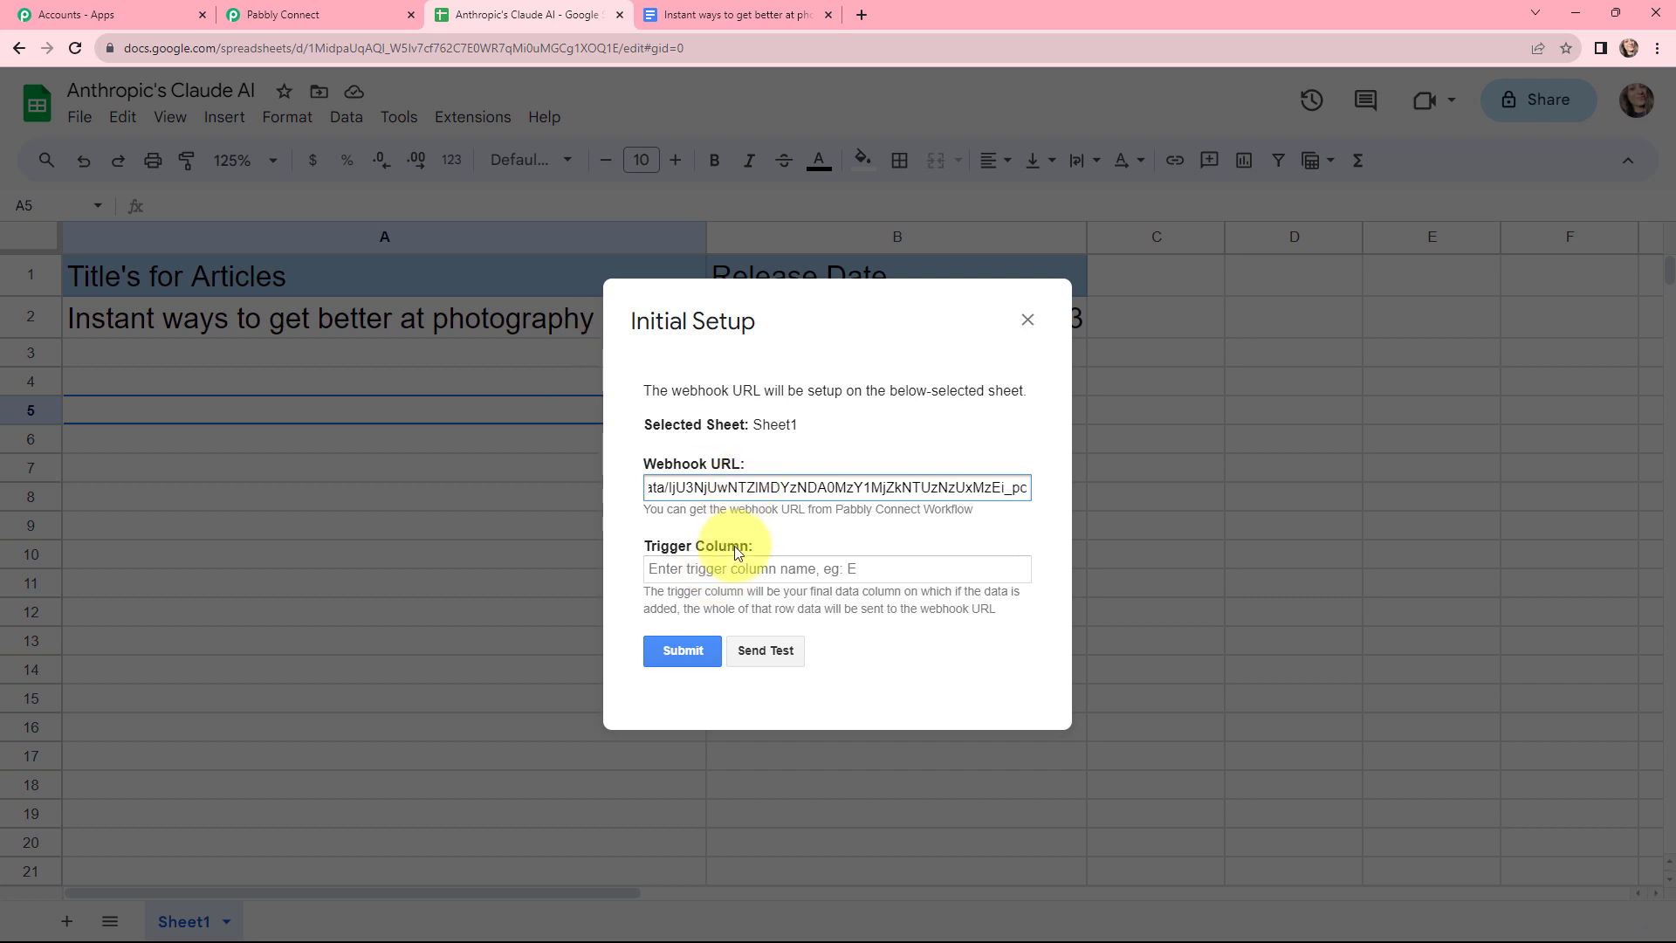
Set the webhook's trigger column to b and submit the initial setup
click(723, 577)
text(b)
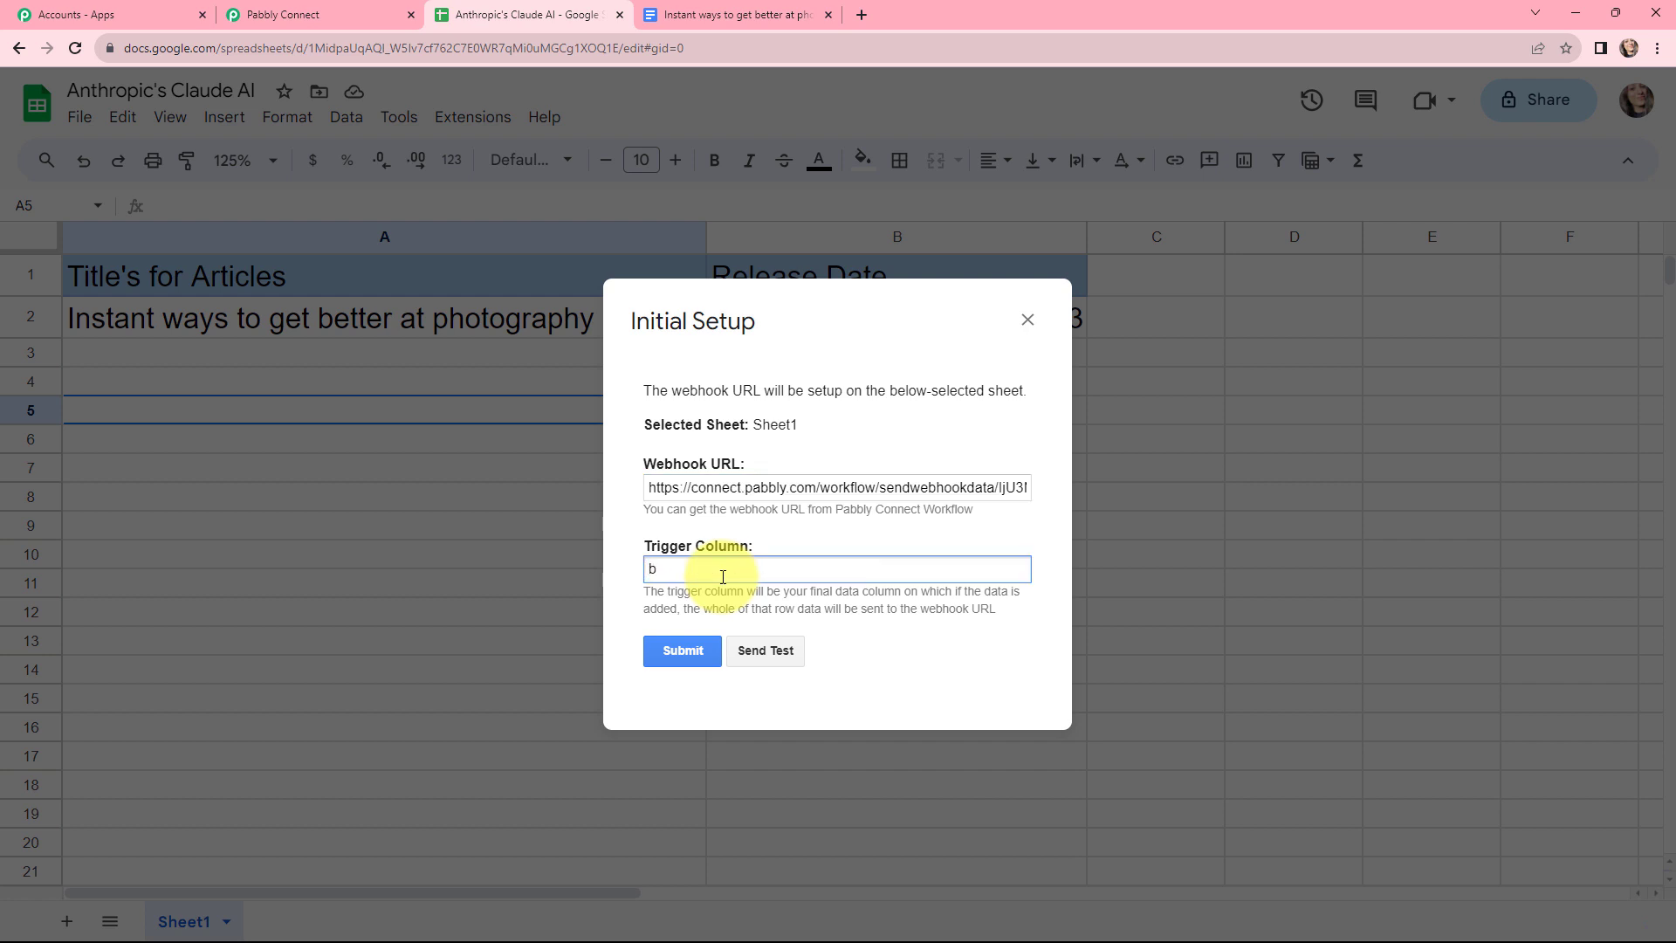
click(682, 653)
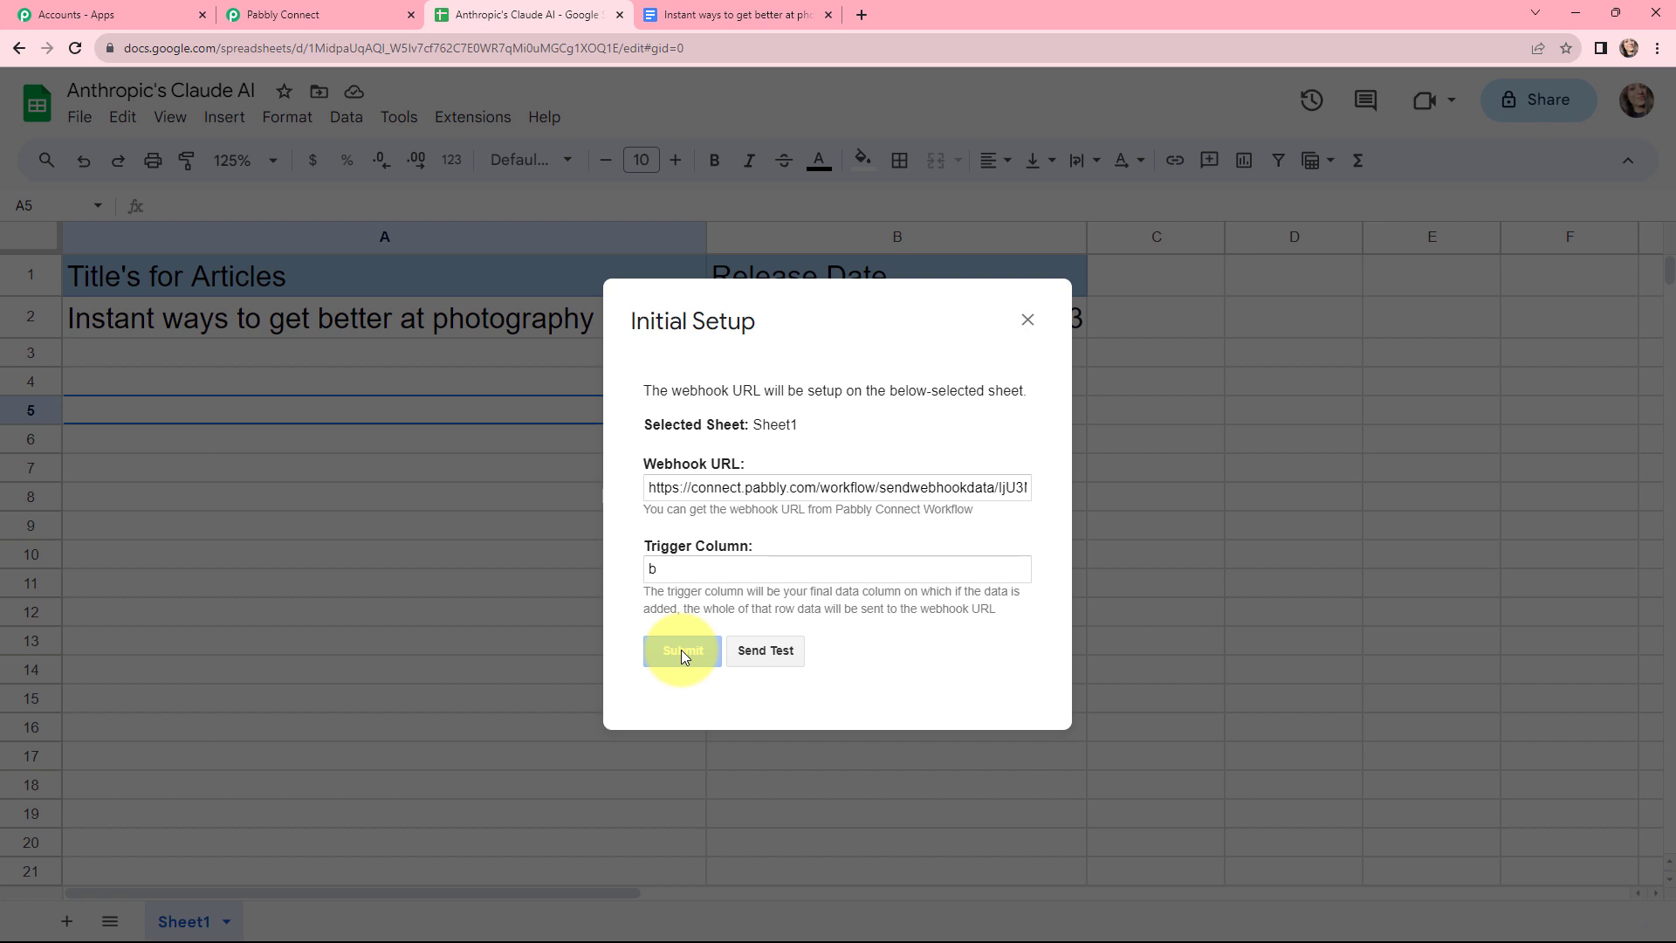
Close the initial setup and enable the Pabbly Connect Webhooks add-on's Send On Event option for the spreadsheet
scroll(883, 509, down, 1)
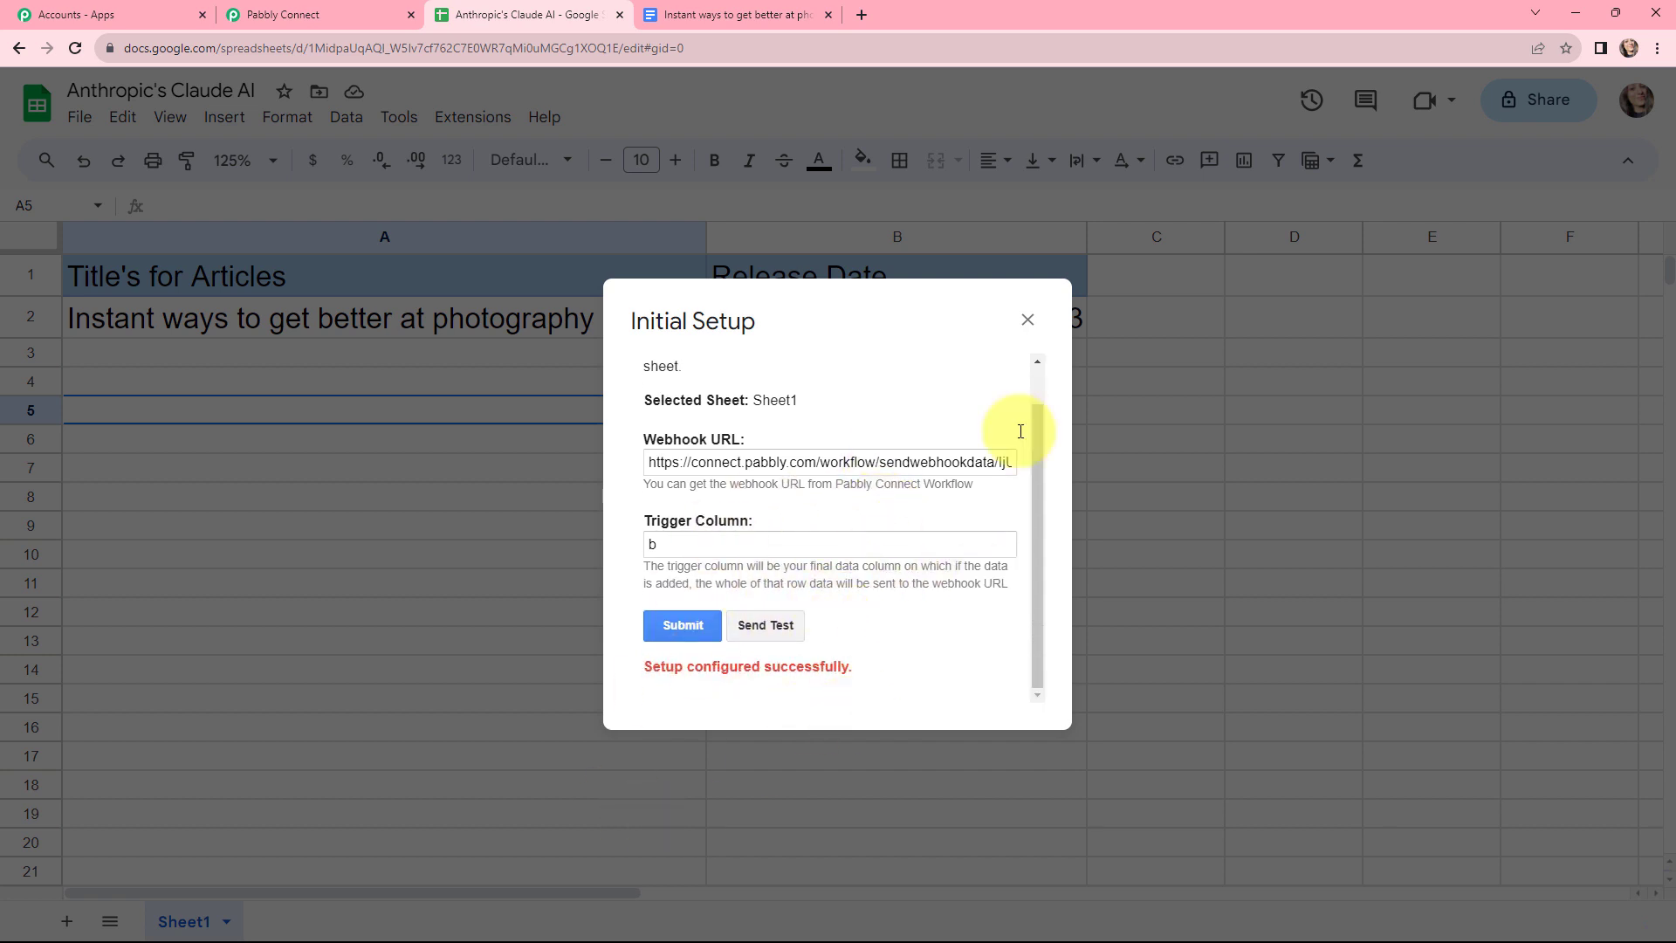
click(1030, 321)
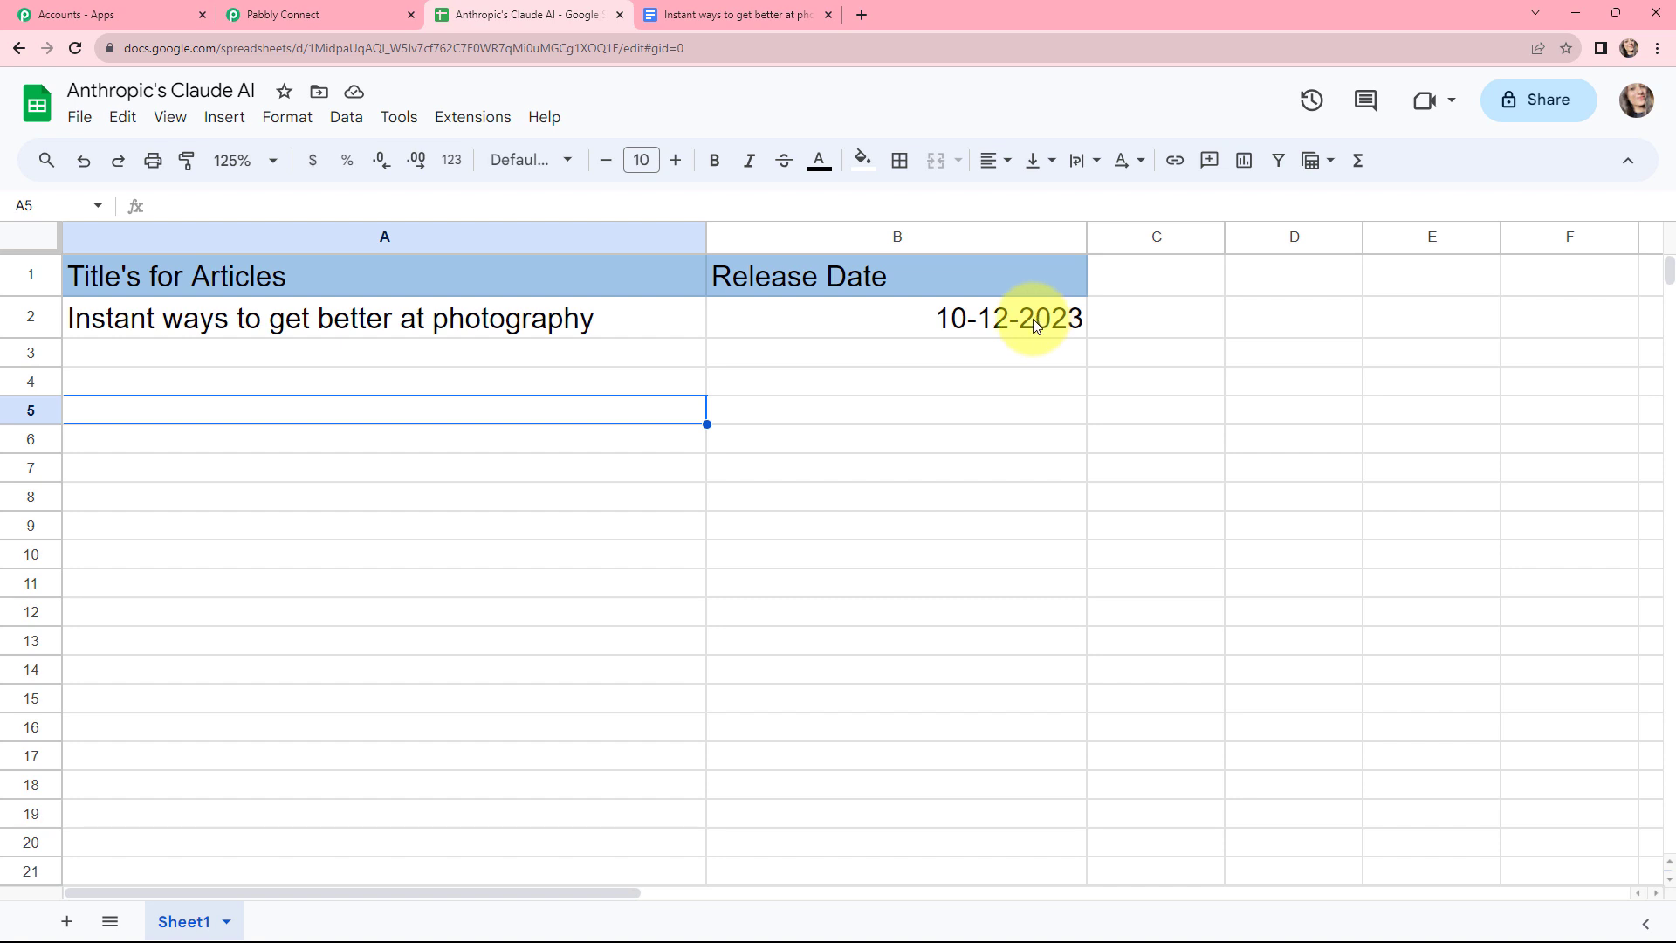
click(470, 122)
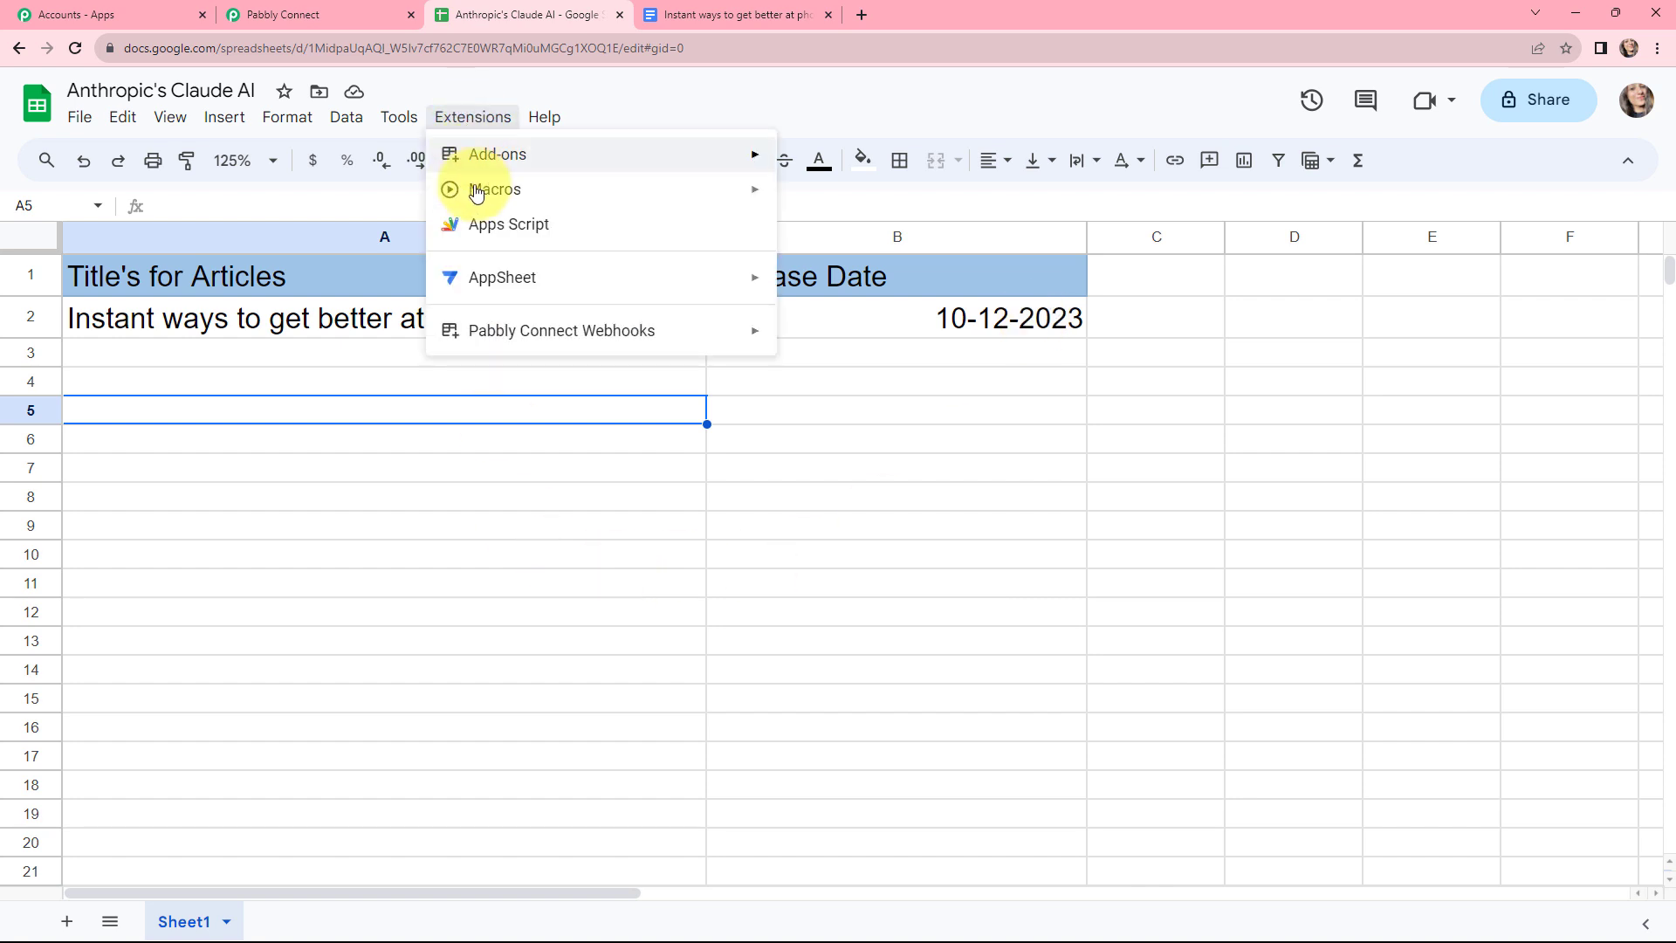
mouse_move(644, 330)
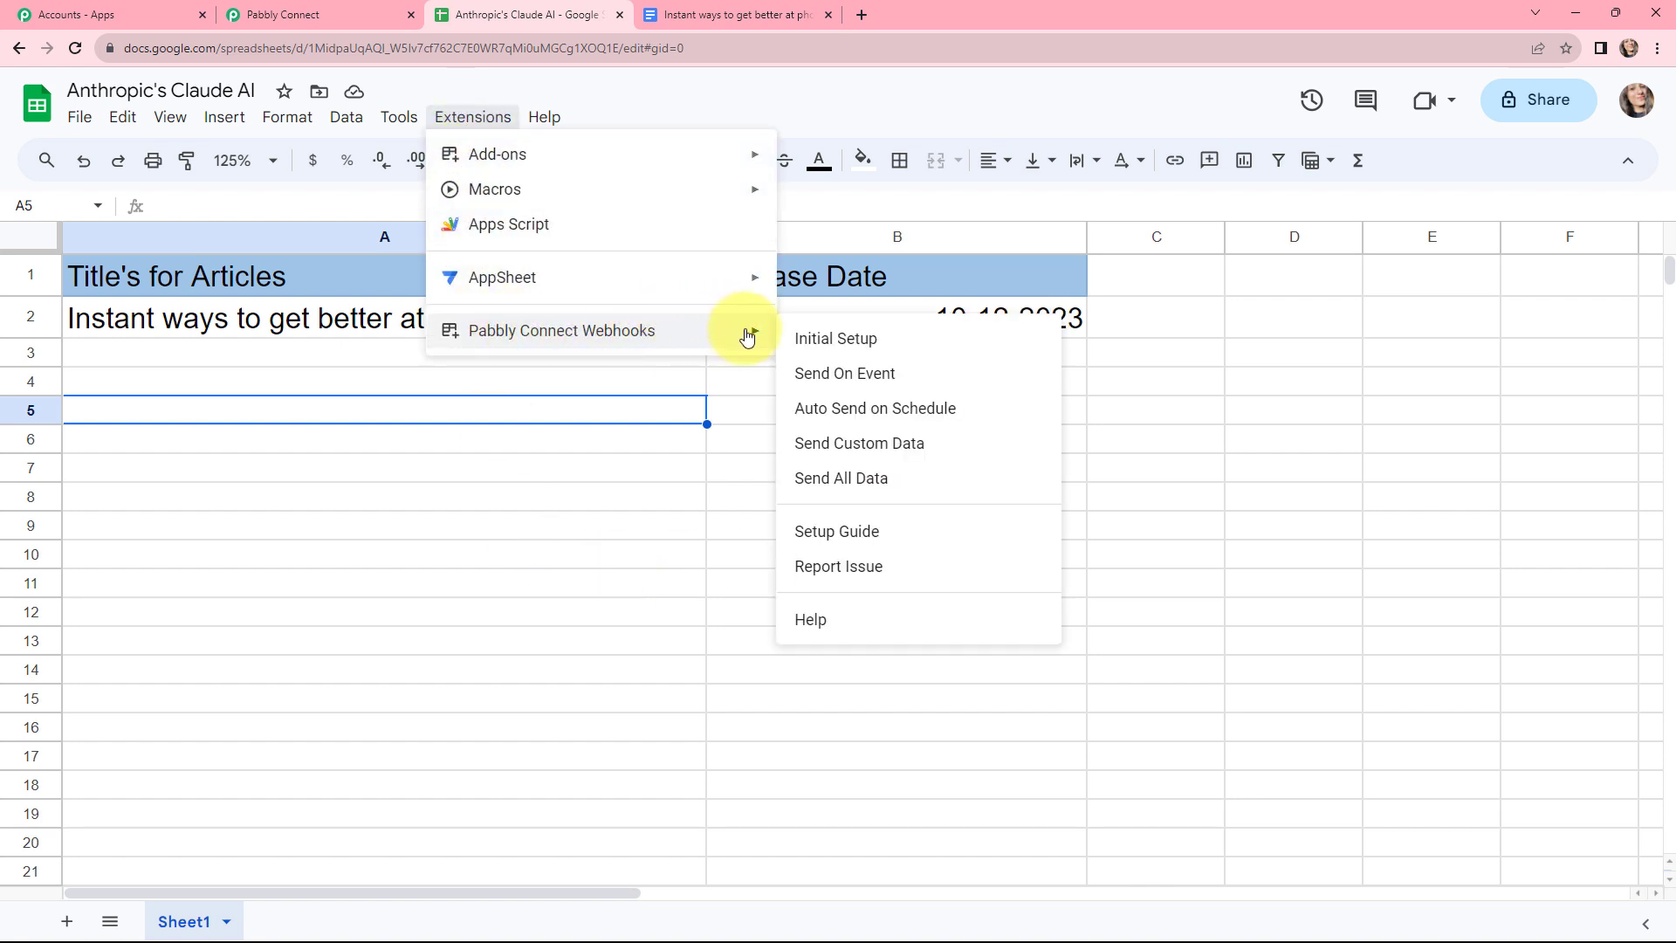
click(845, 374)
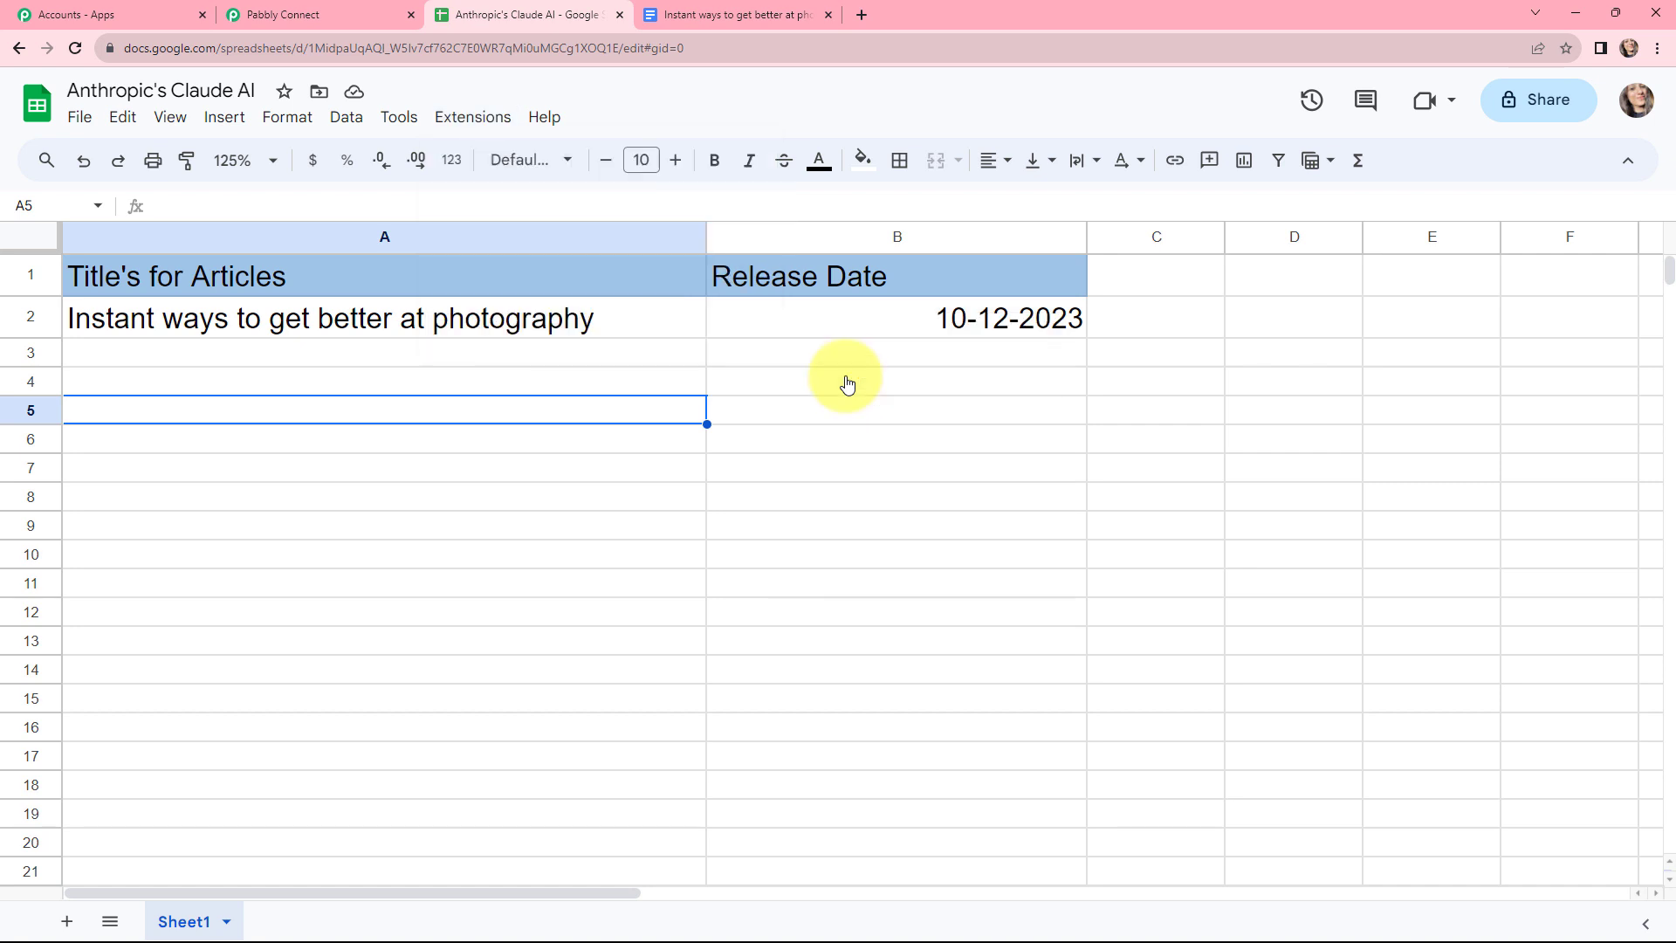
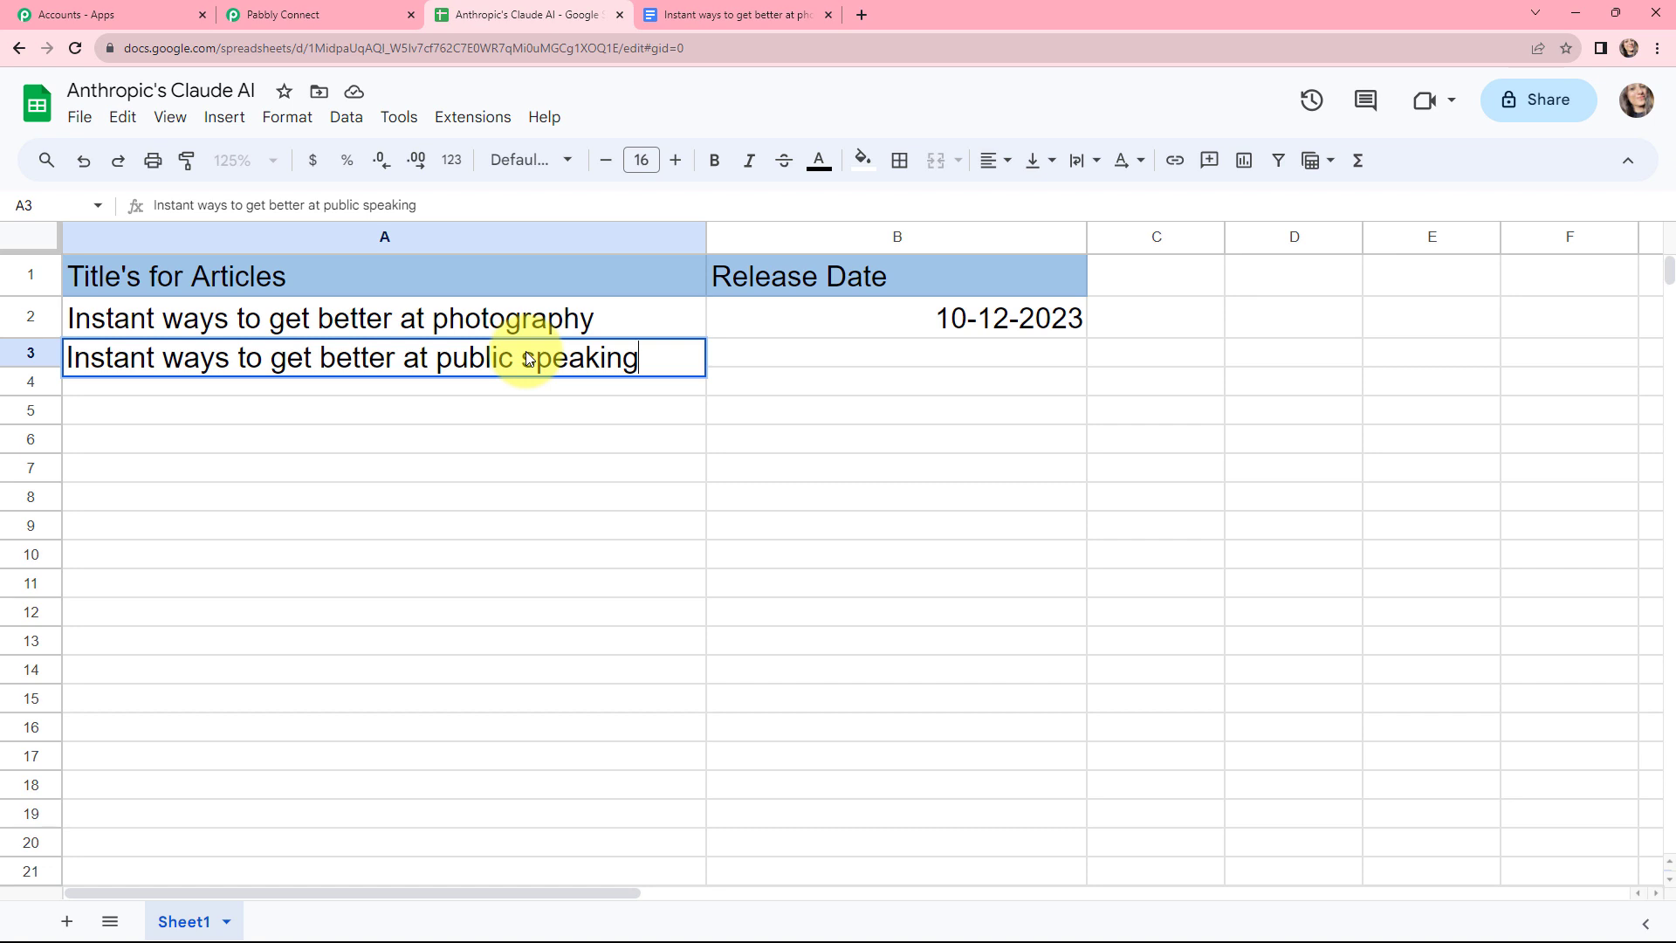
Fill row 3 with the title "Instant ways to get better at public speaking" and the release date 11-12-2023
click(877, 354)
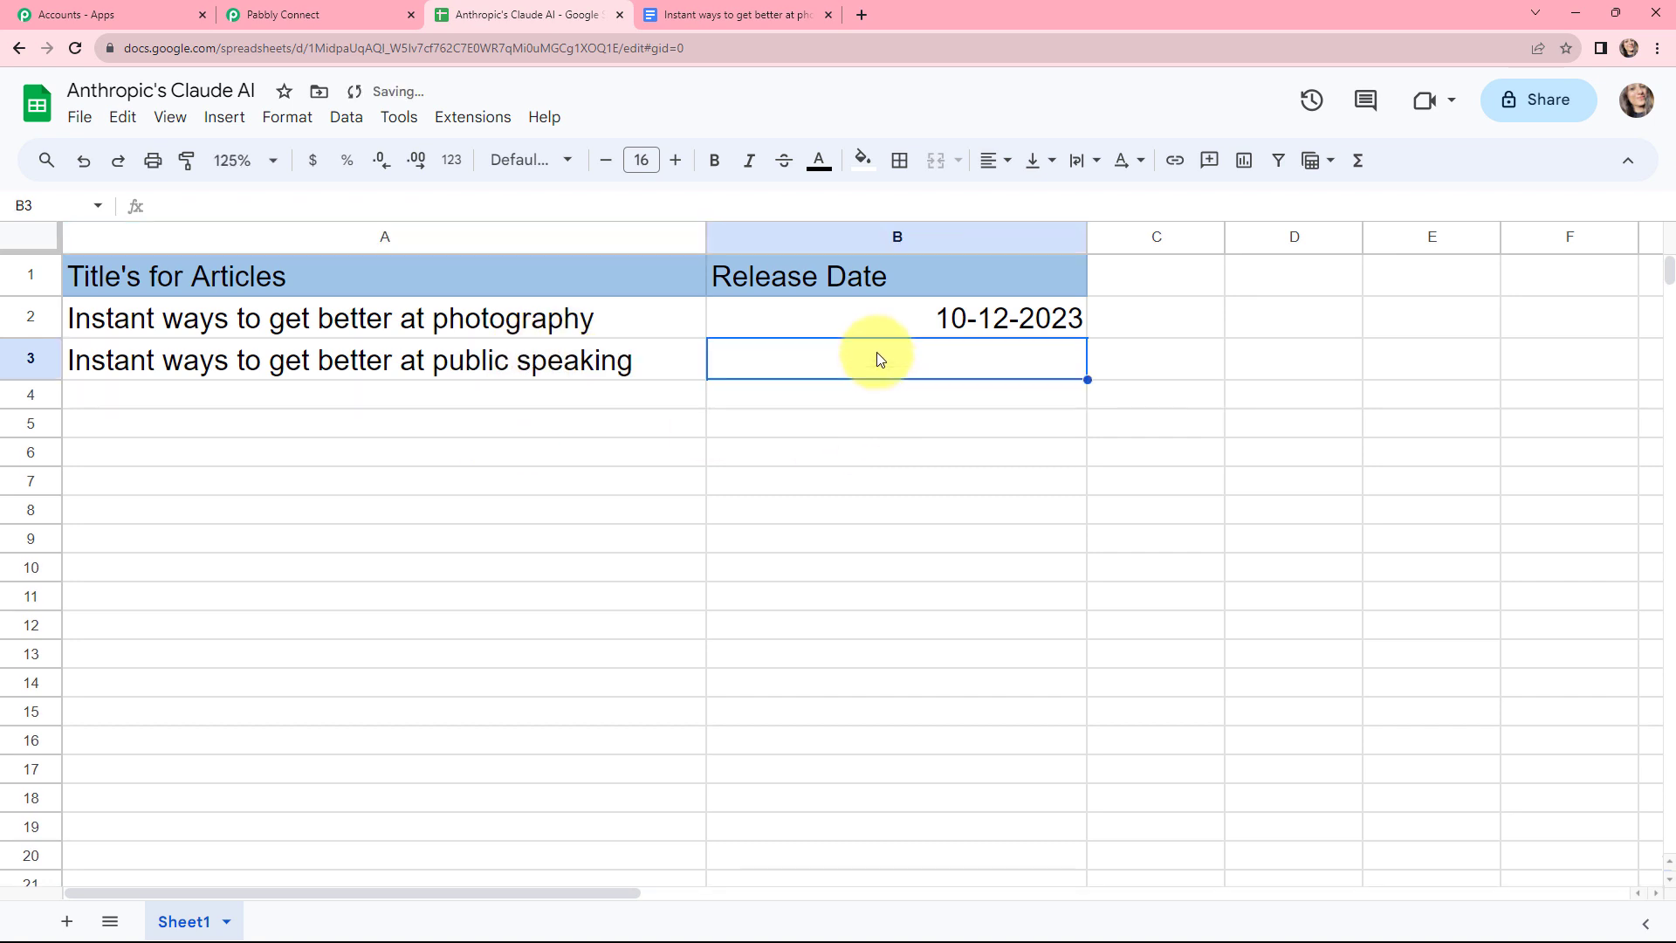
text(11-12-2023)
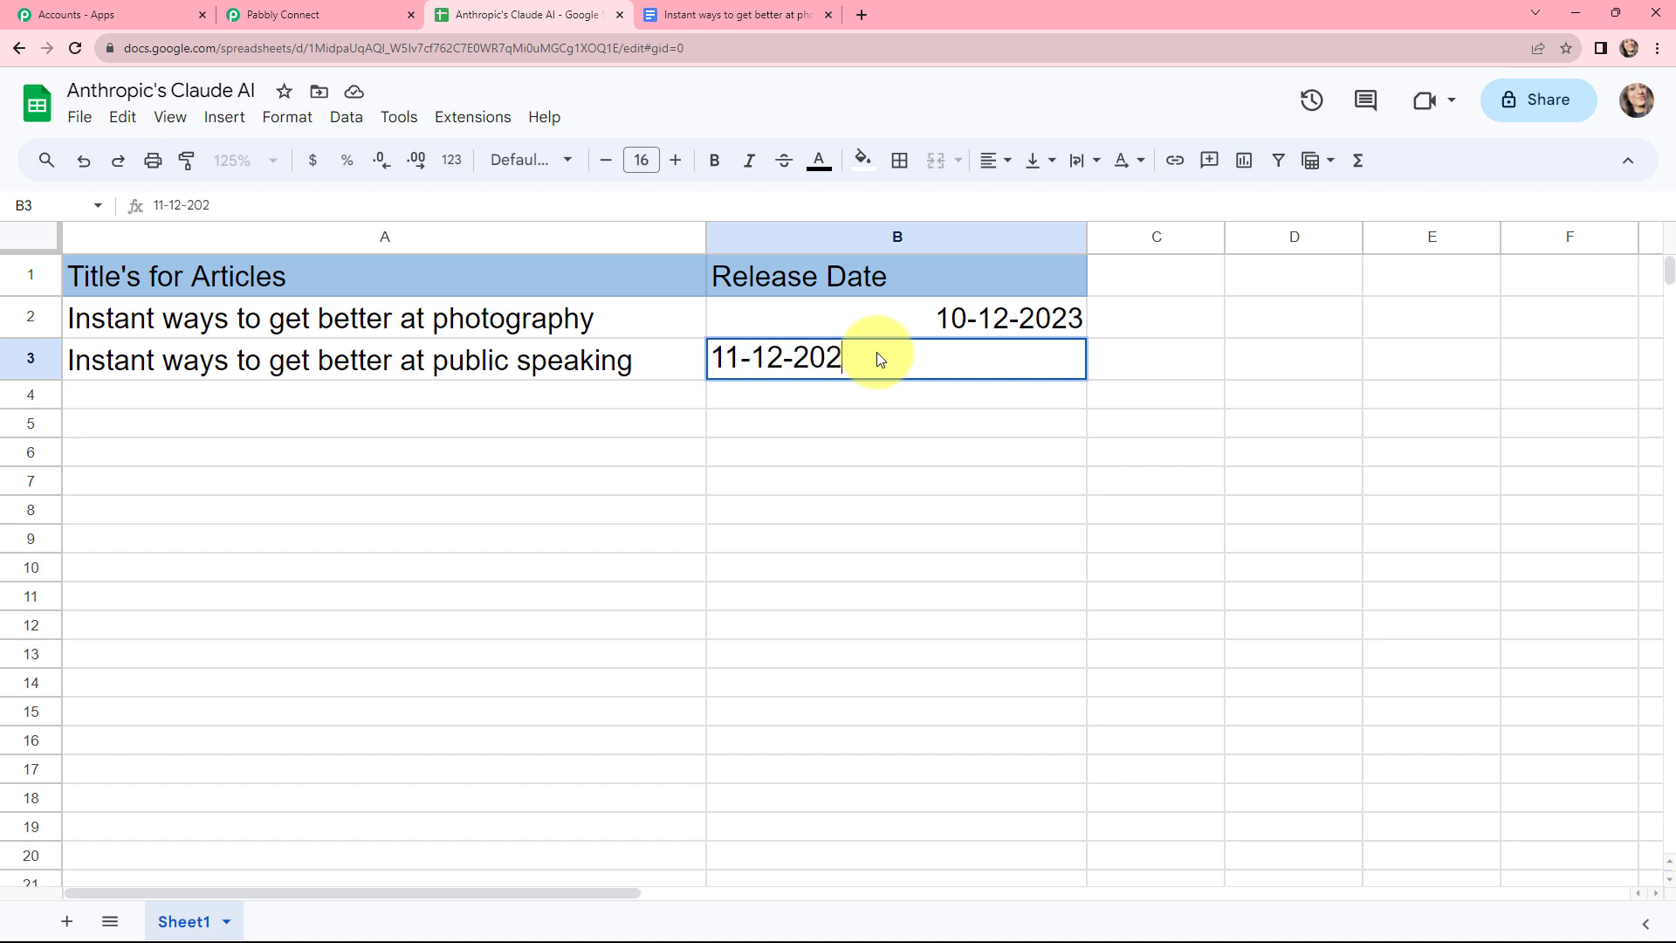
key(Return)
key(Down)
key(Down)
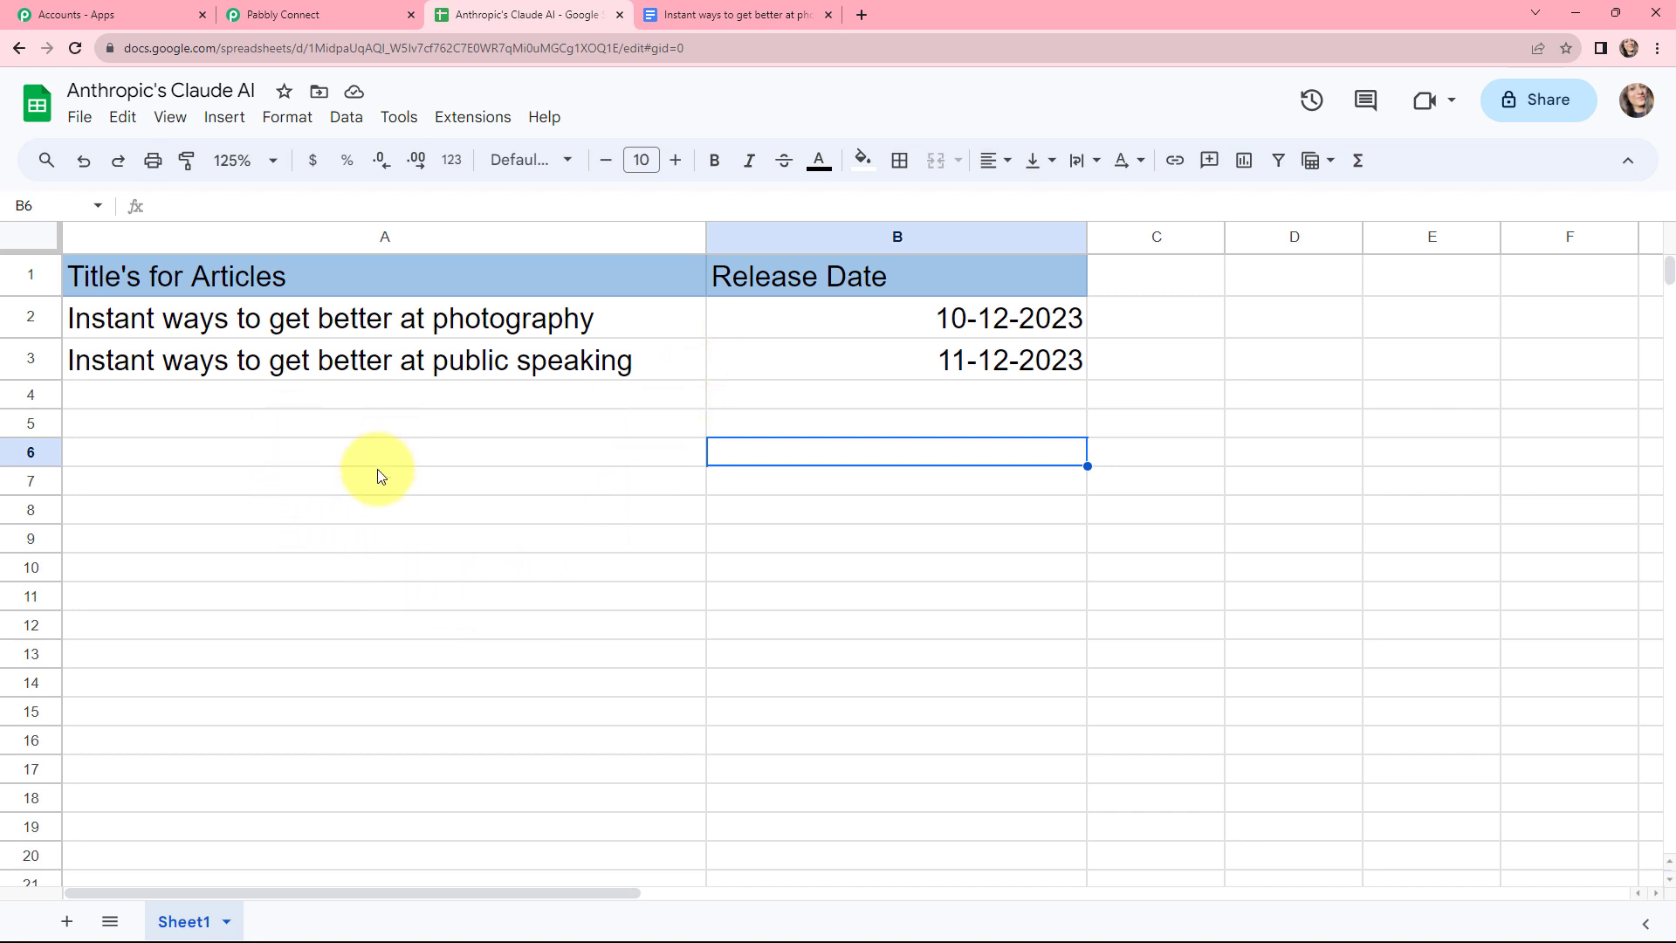
In the Pabbly Connect workflow, examine the webhook response captured by the Google Sheets trigger, field by field
click(339, 14)
scroll(814, 389, down, 7)
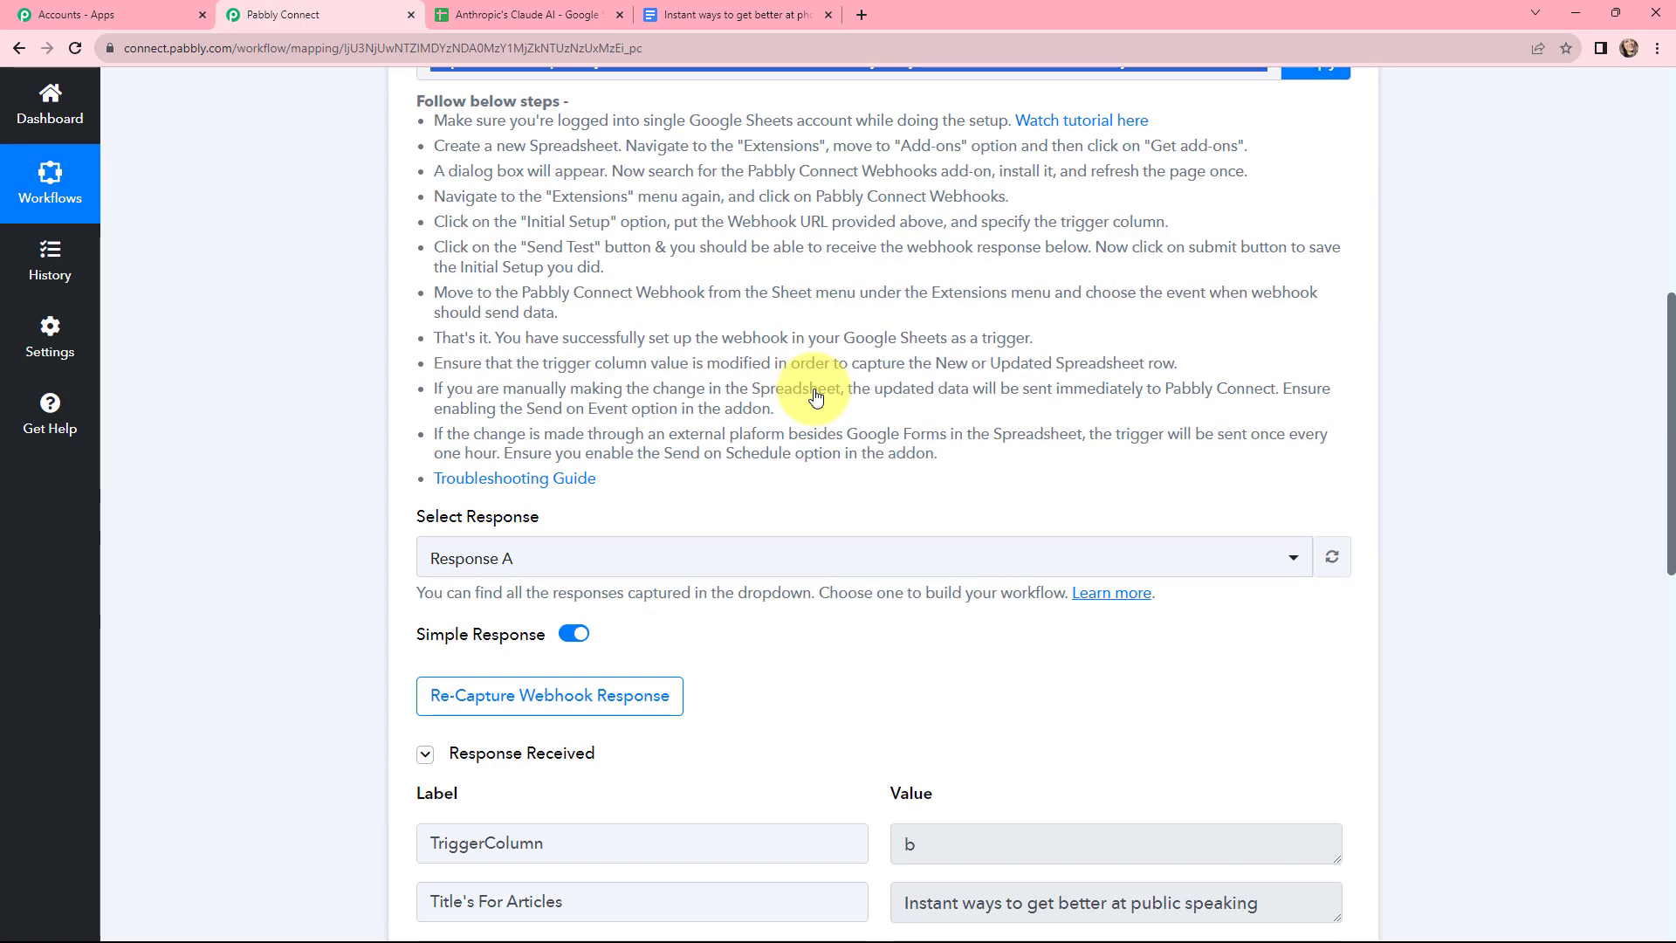
scroll(815, 397, down, 3)
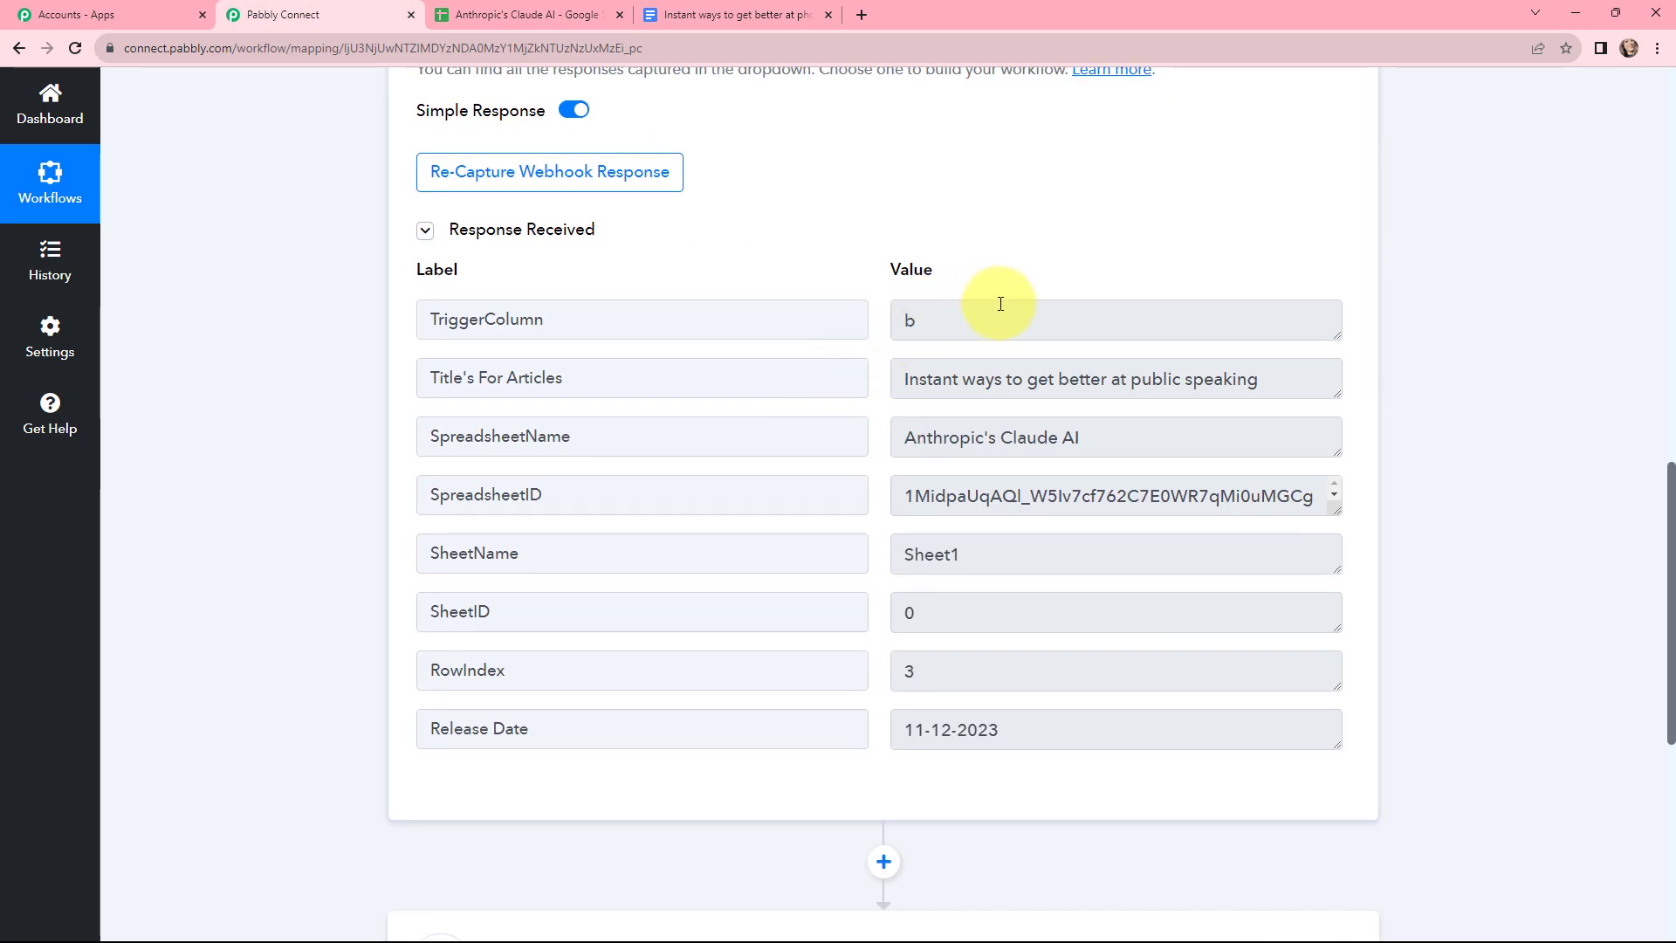
click(1013, 314)
double_click(909, 320)
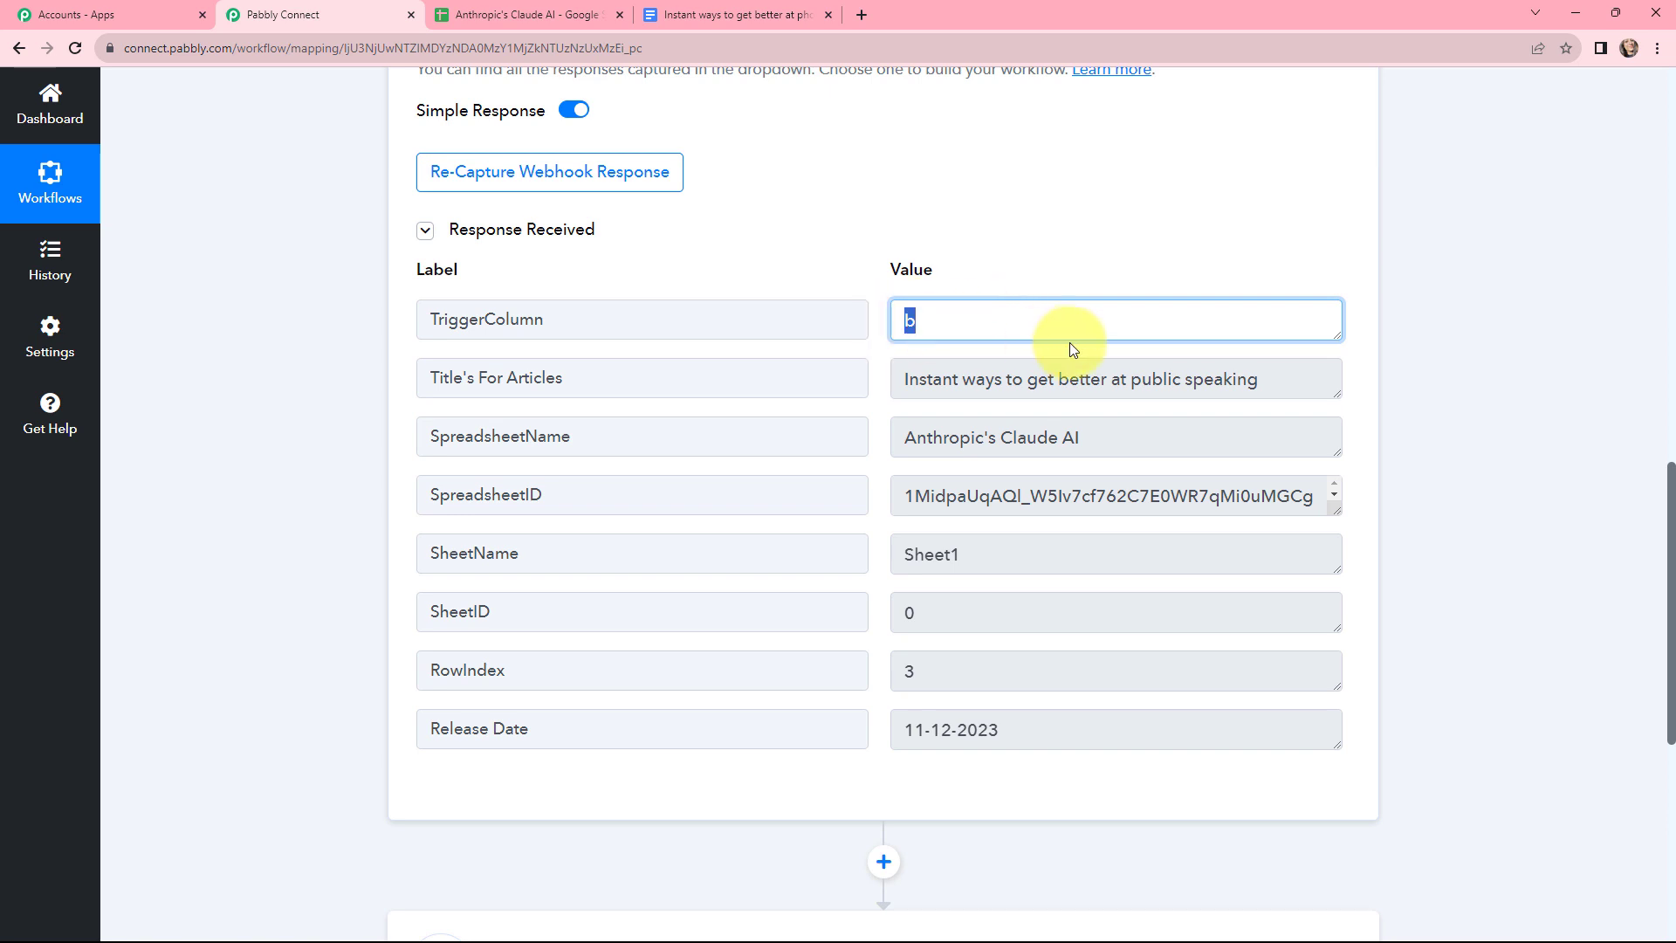
drag(1306, 392, 903, 397)
drag(1159, 446, 1373, 524)
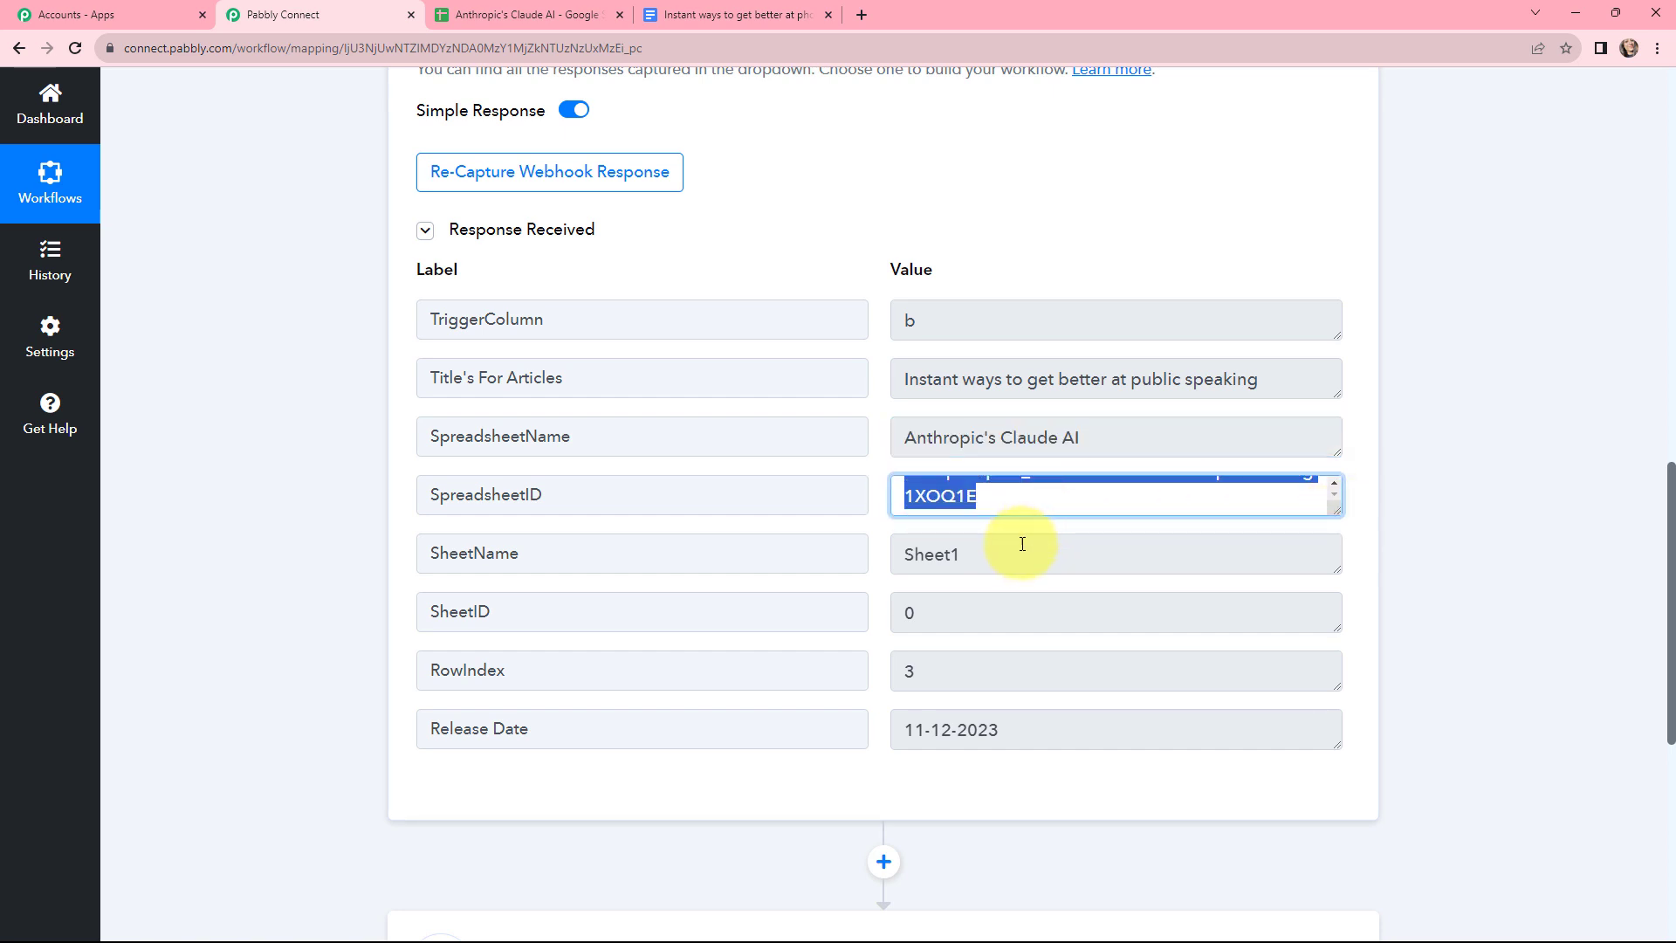
drag(1018, 546, 887, 557)
drag(928, 610, 908, 610)
drag(913, 673, 891, 725)
click(1473, 600)
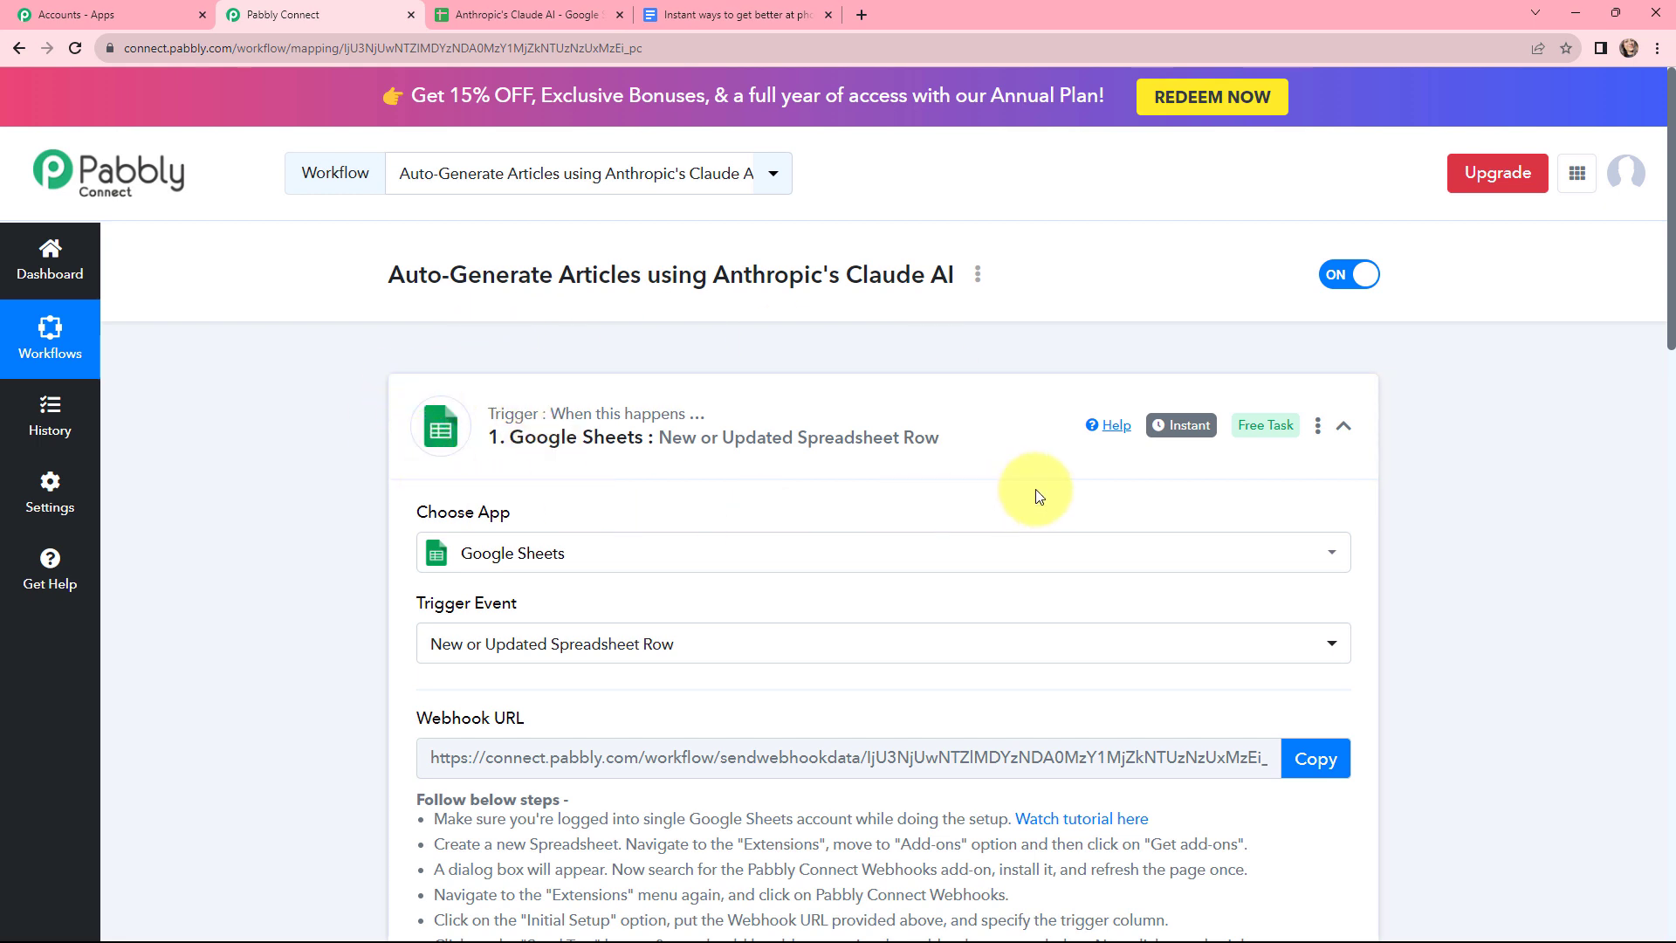
Collapse the trigger step and set the action step to Anthropic (Claude) with the Create Completion event
mouse_move(1178, 439)
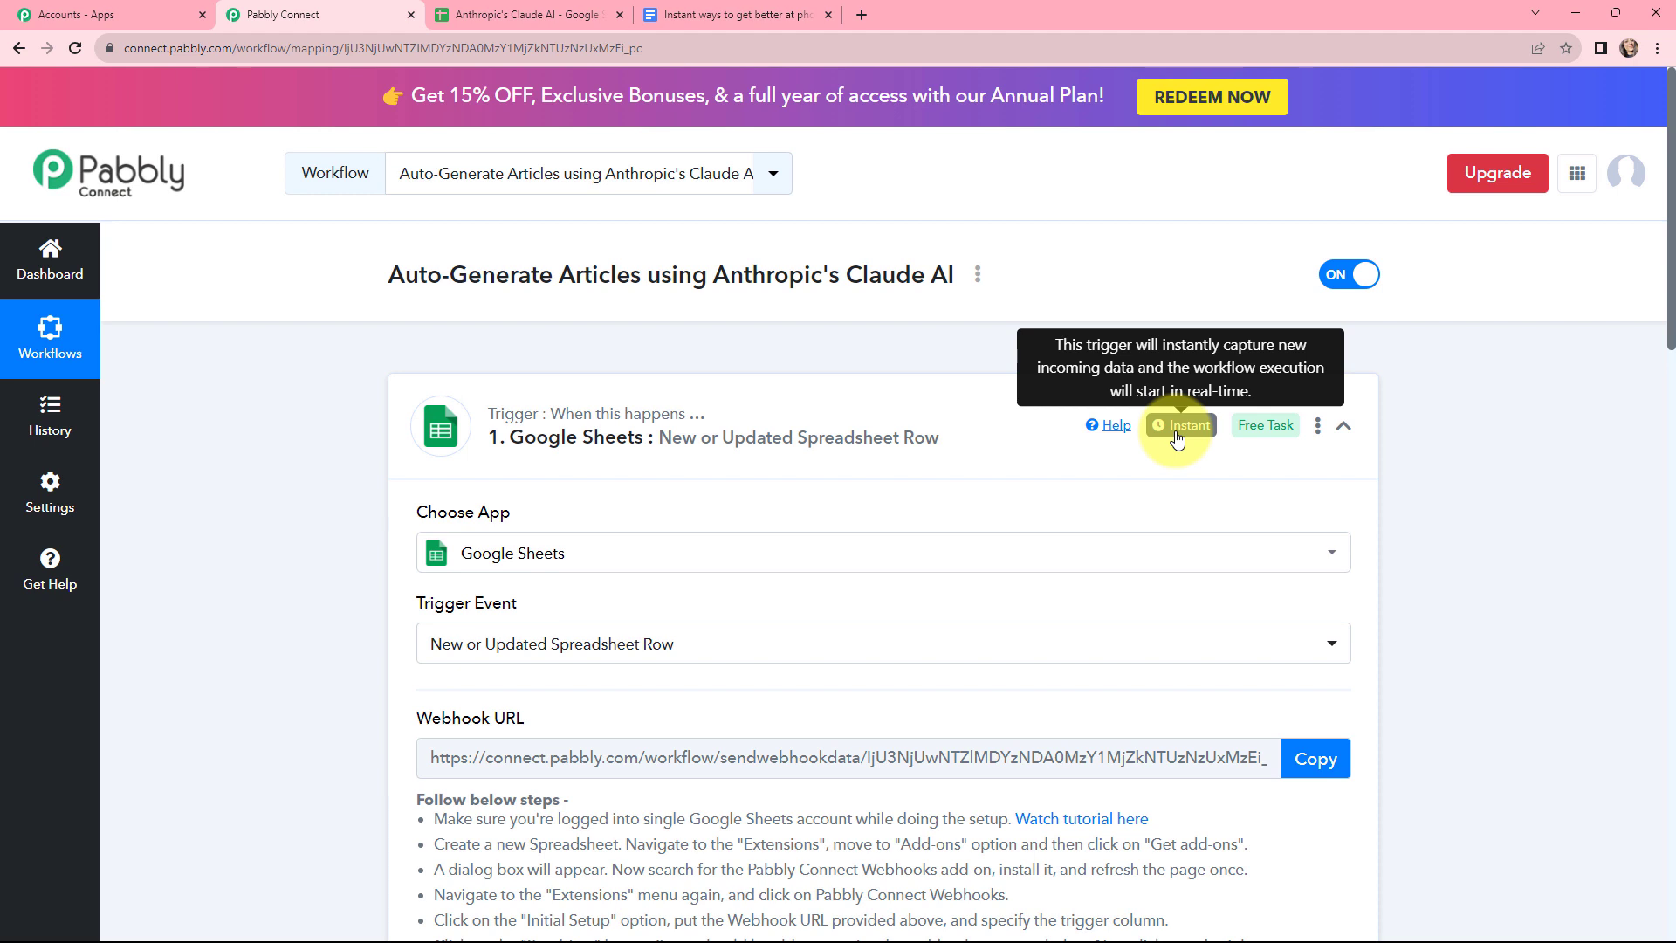
click(706, 407)
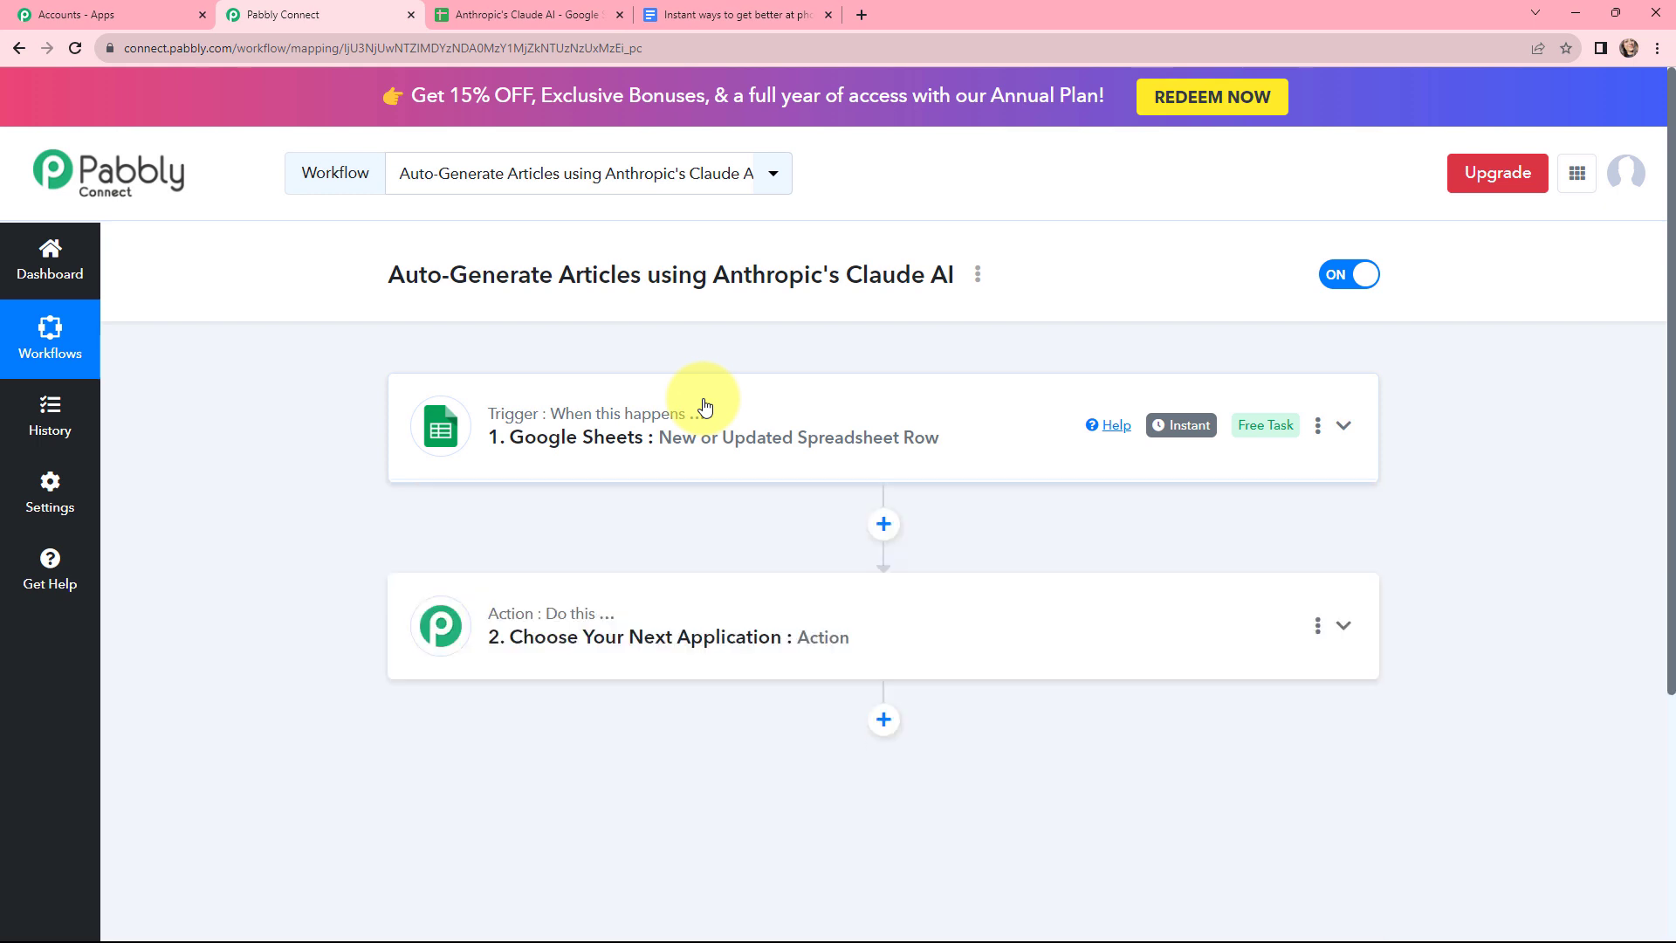
click(744, 611)
scroll(847, 547, down, 3)
click(842, 498)
text(anthro)
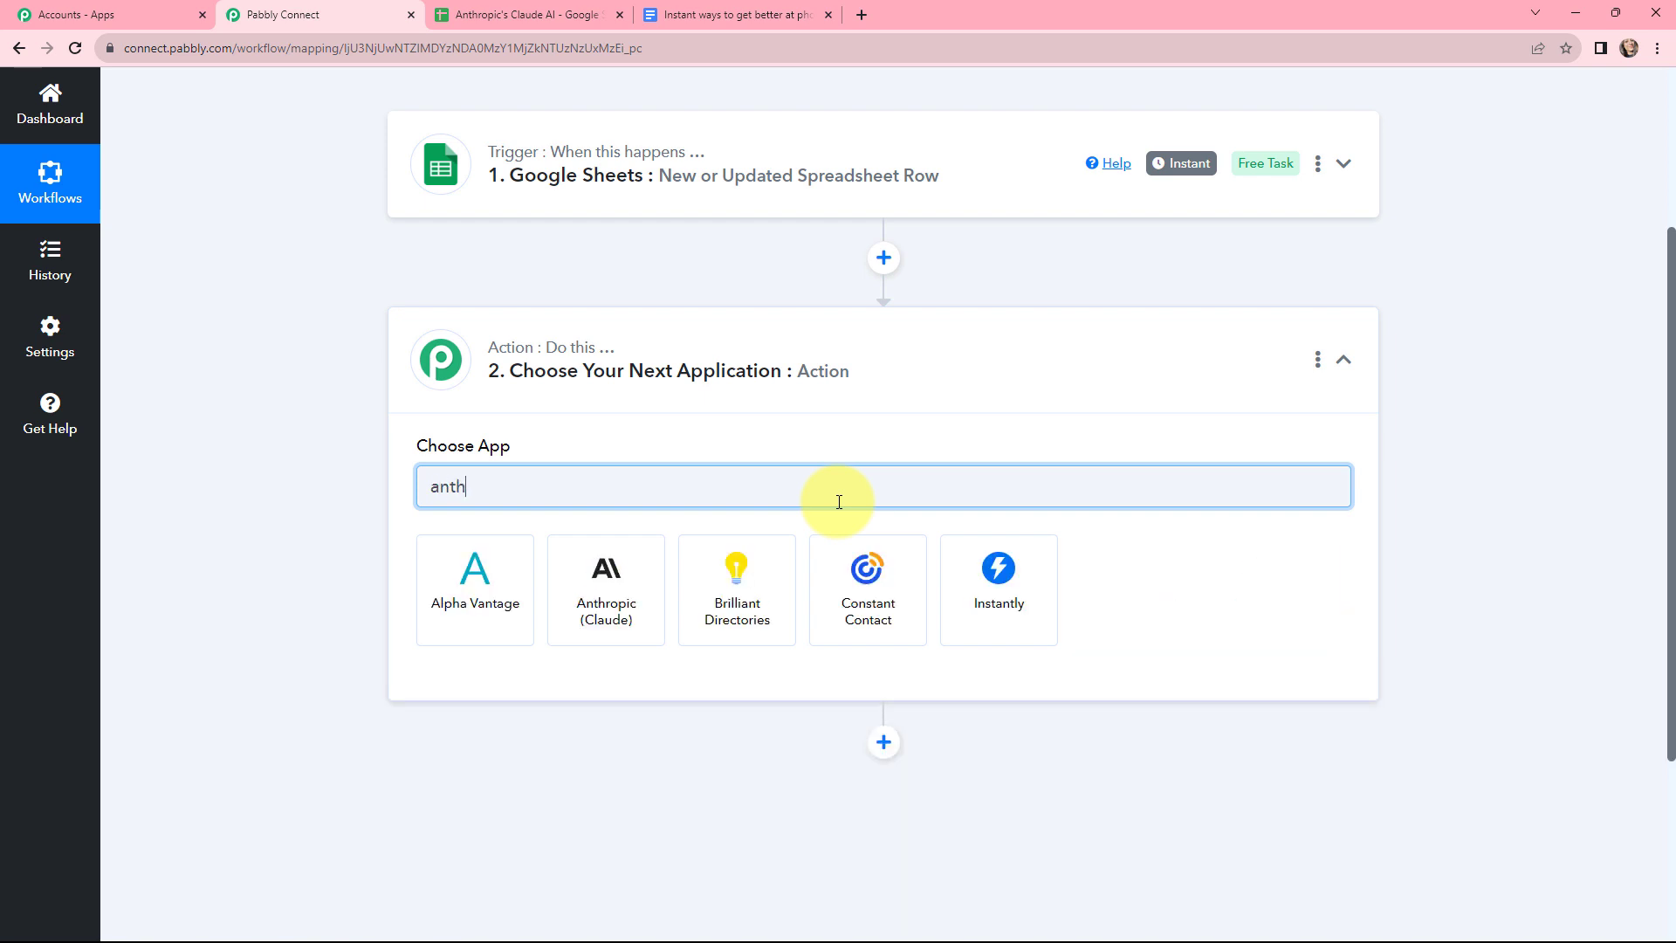
click(518, 614)
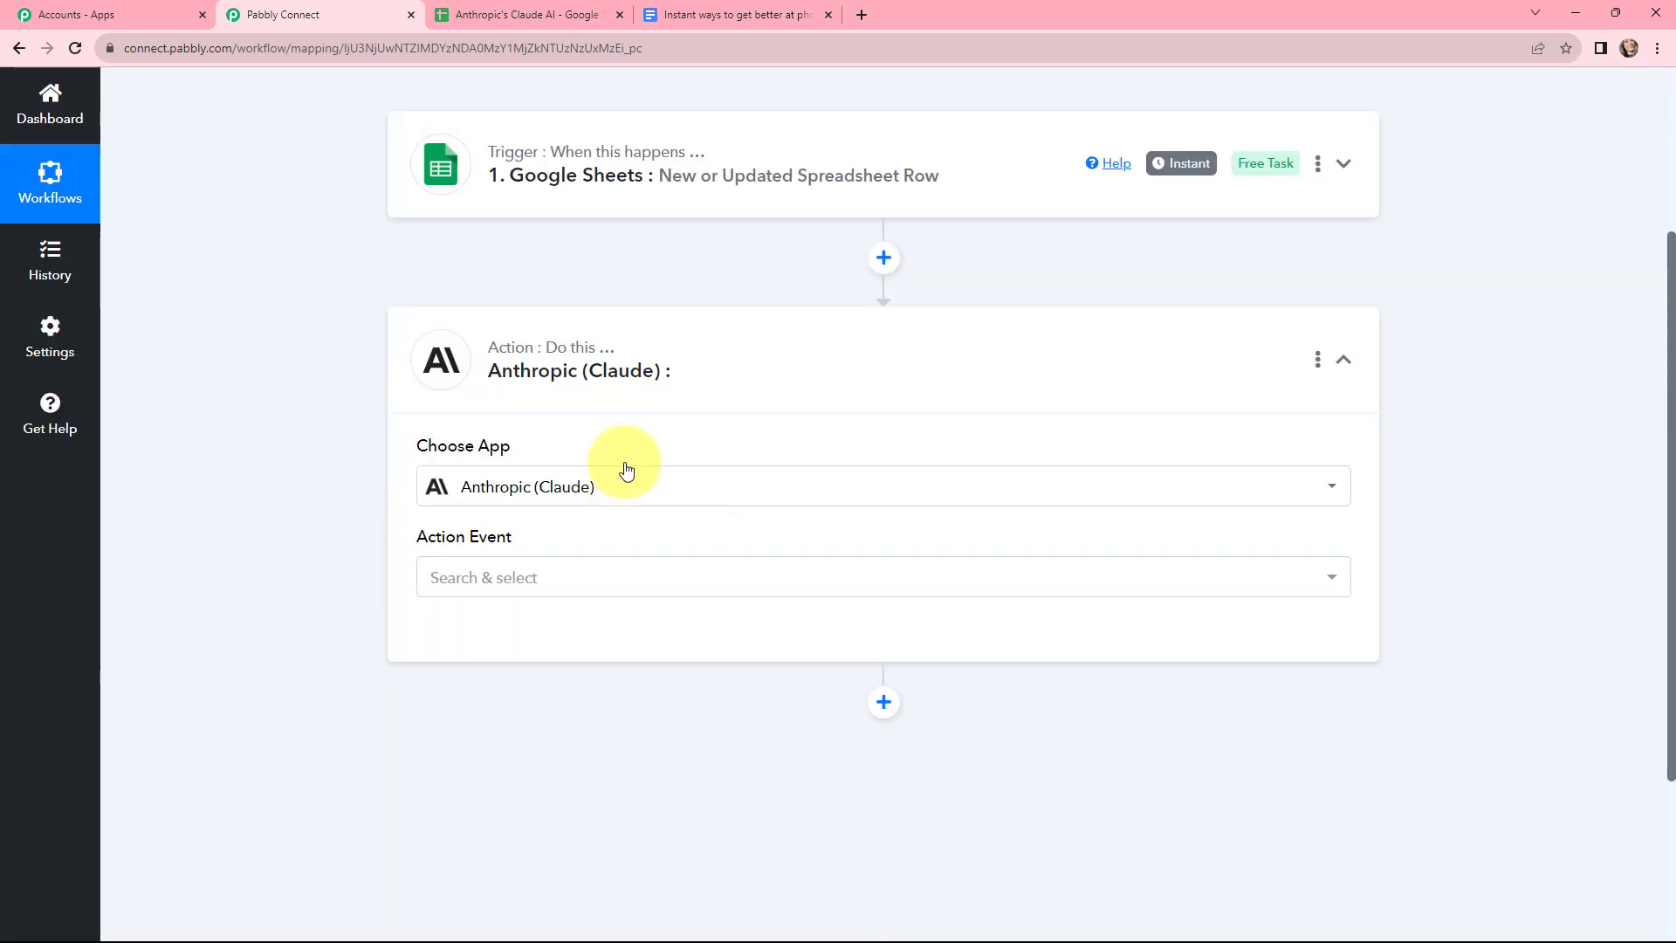
click(523, 574)
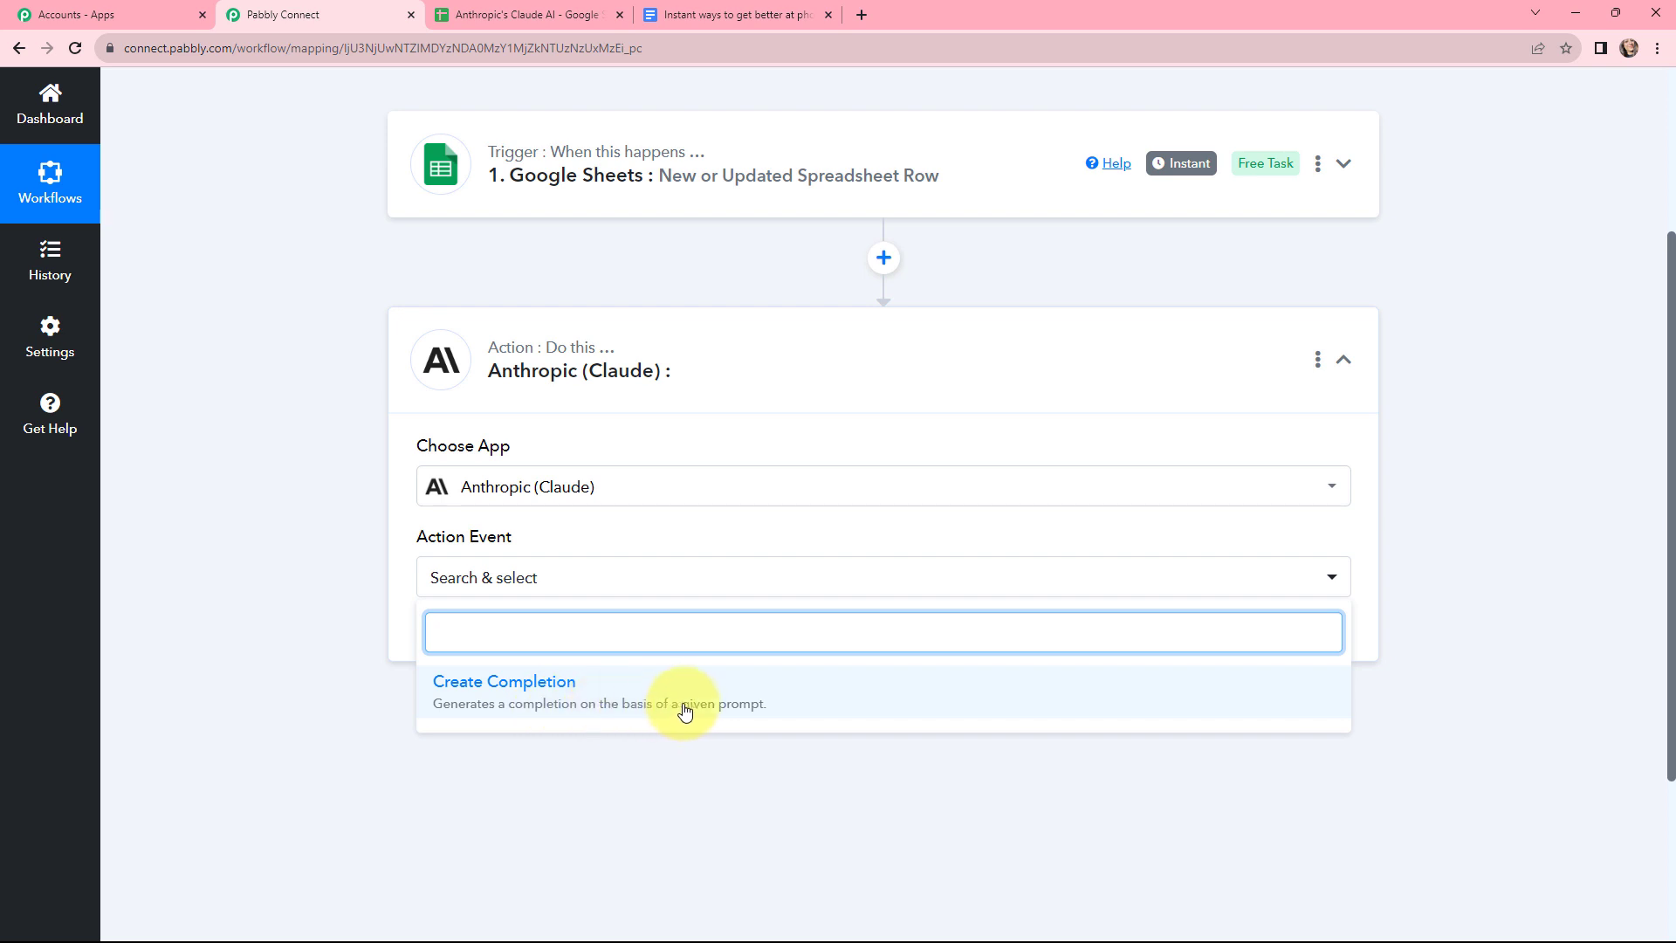
click(494, 696)
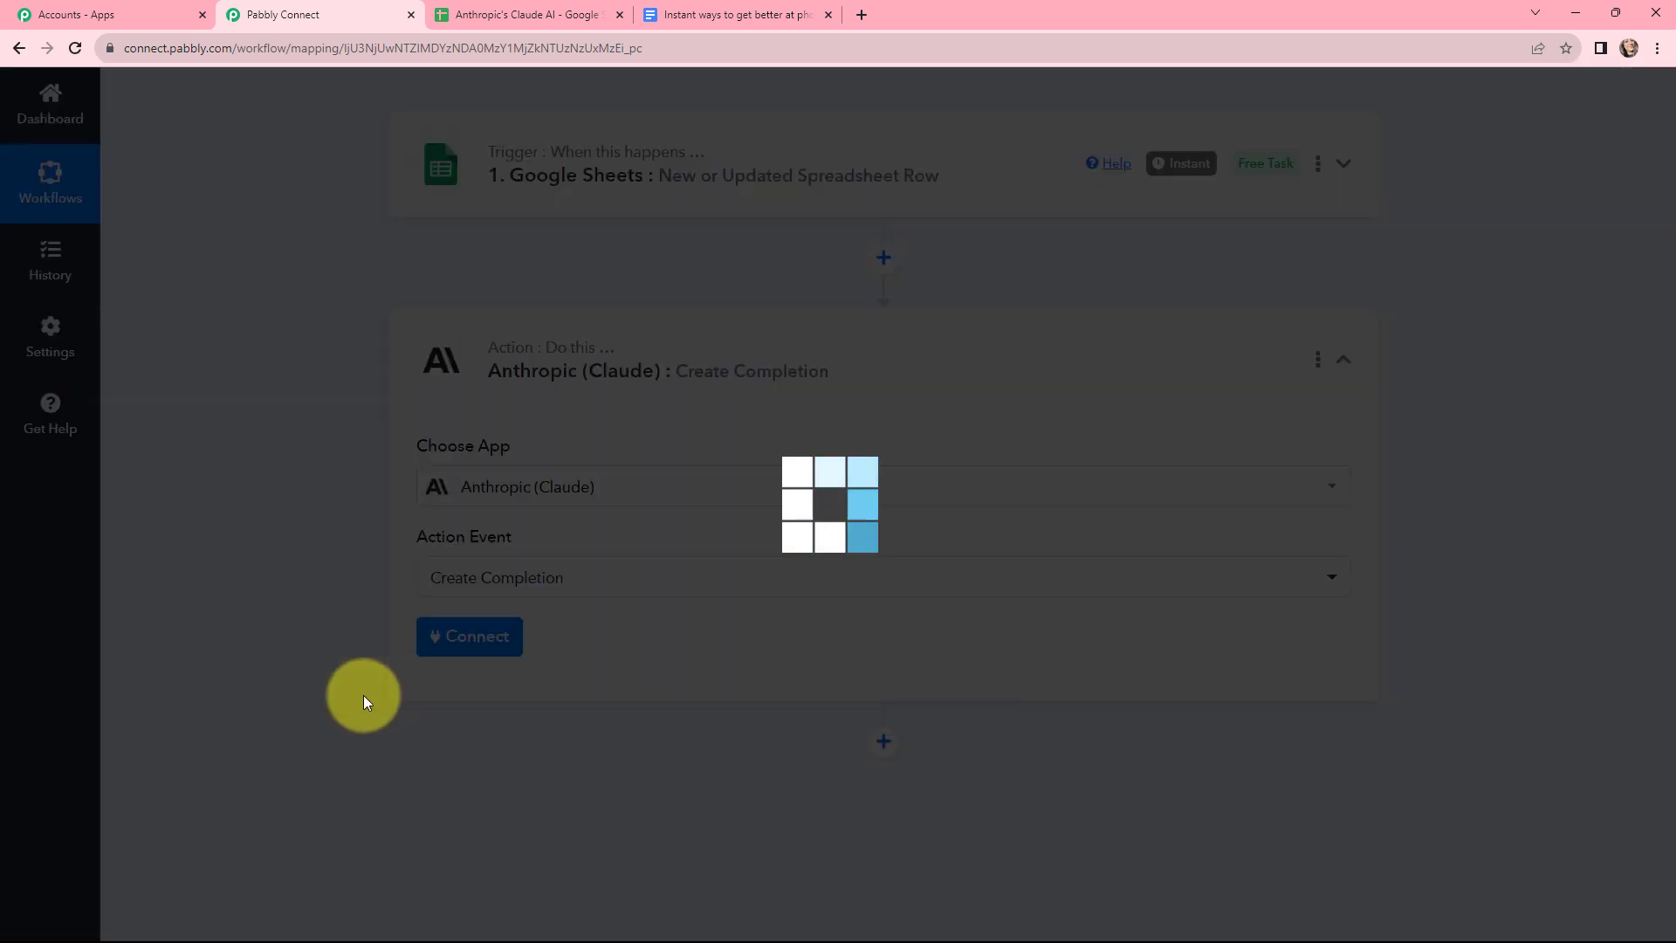
Connect the action to the existing connection Anthropic (Claude) #2 and save it
click(455, 642)
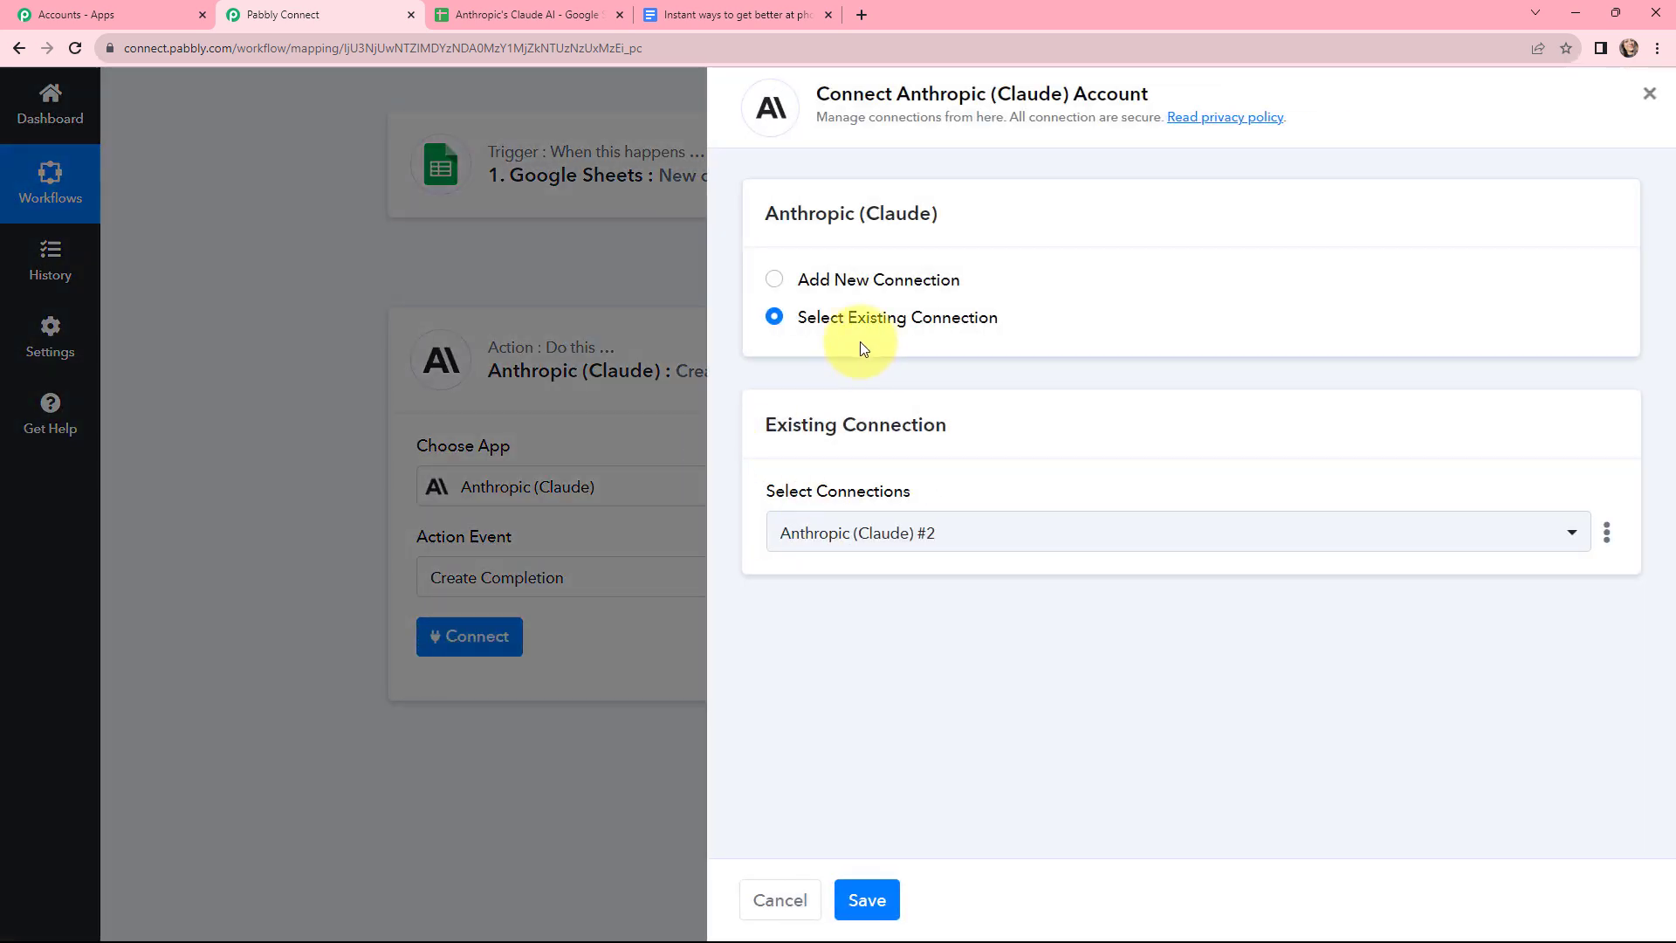
click(774, 281)
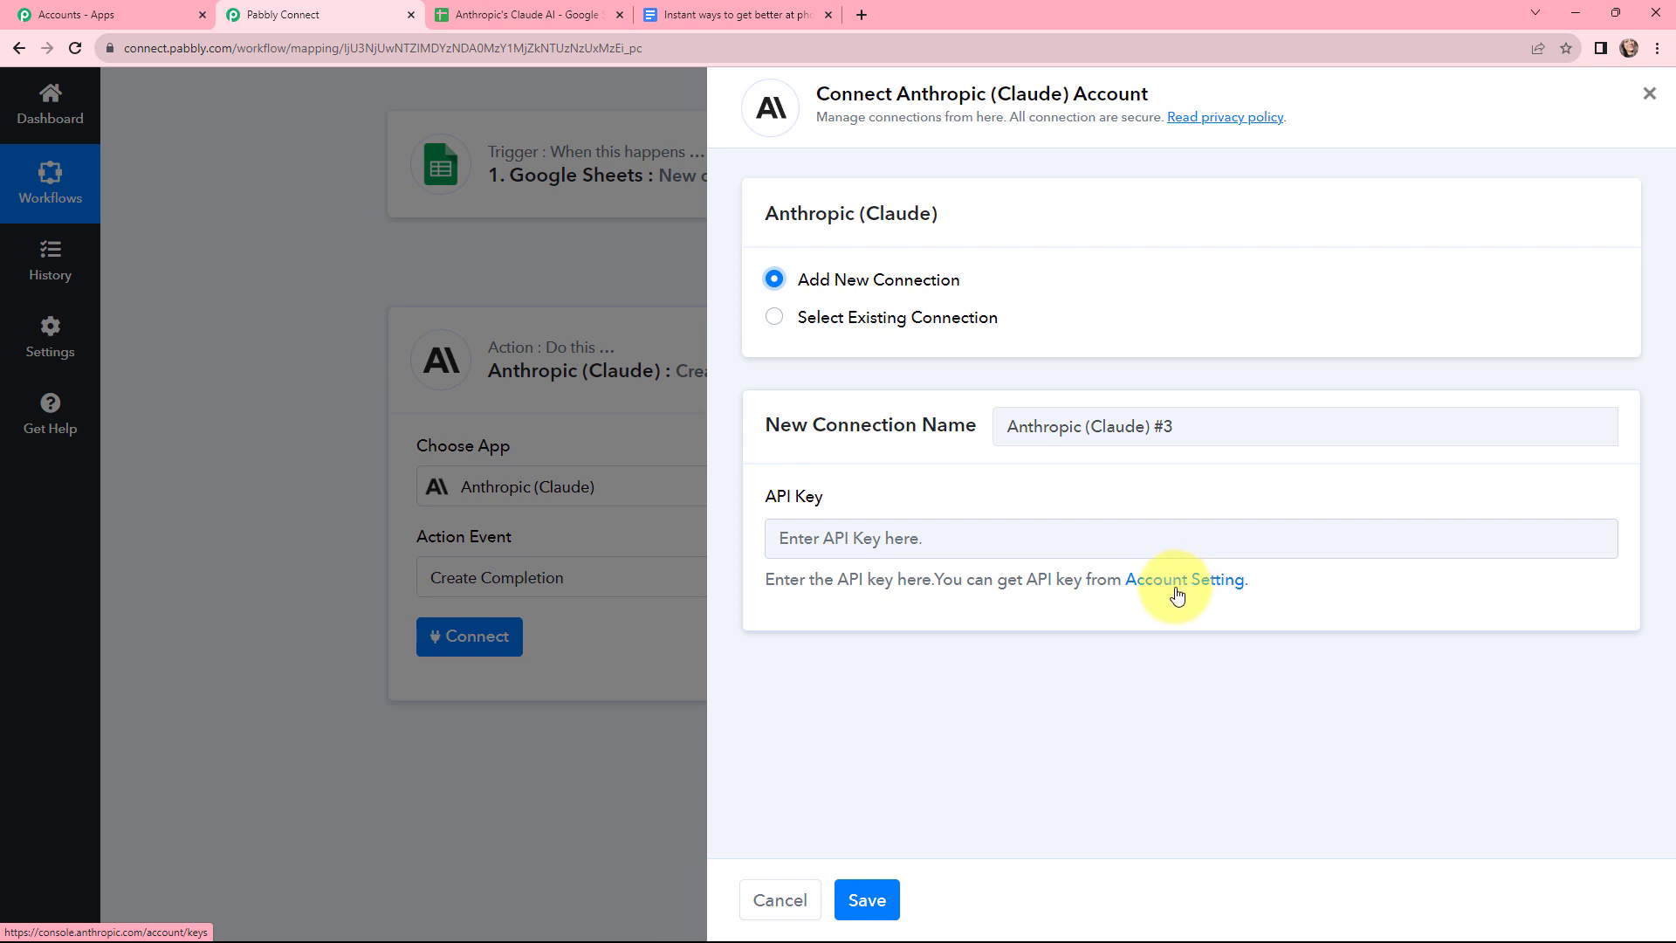
click(775, 317)
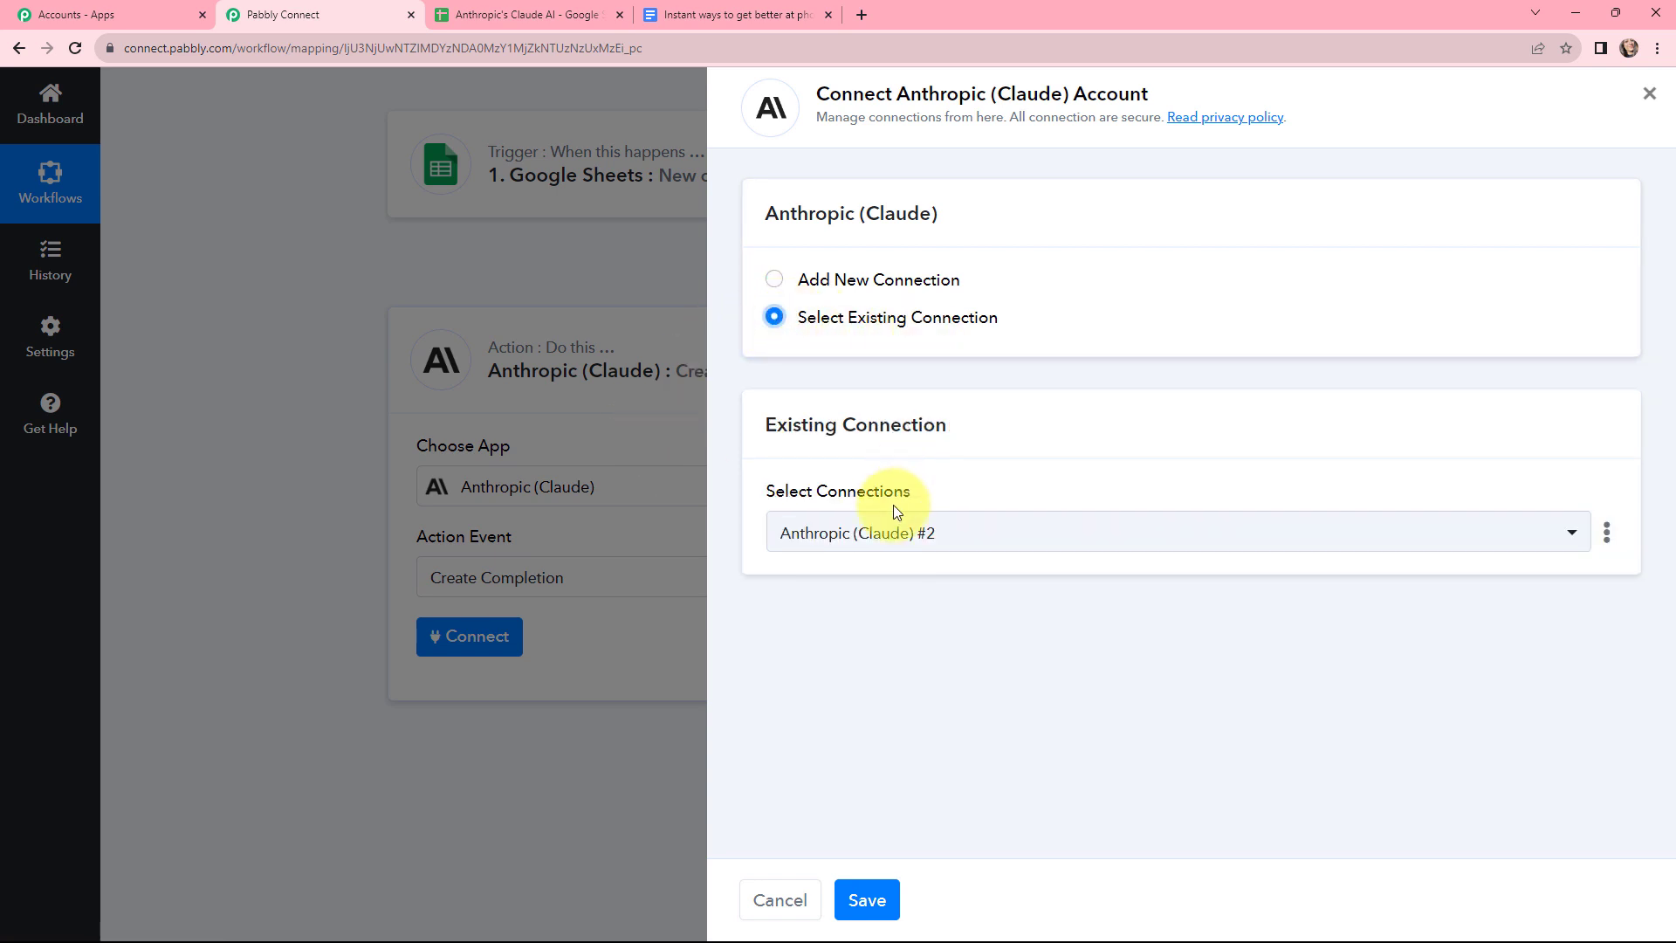
click(863, 899)
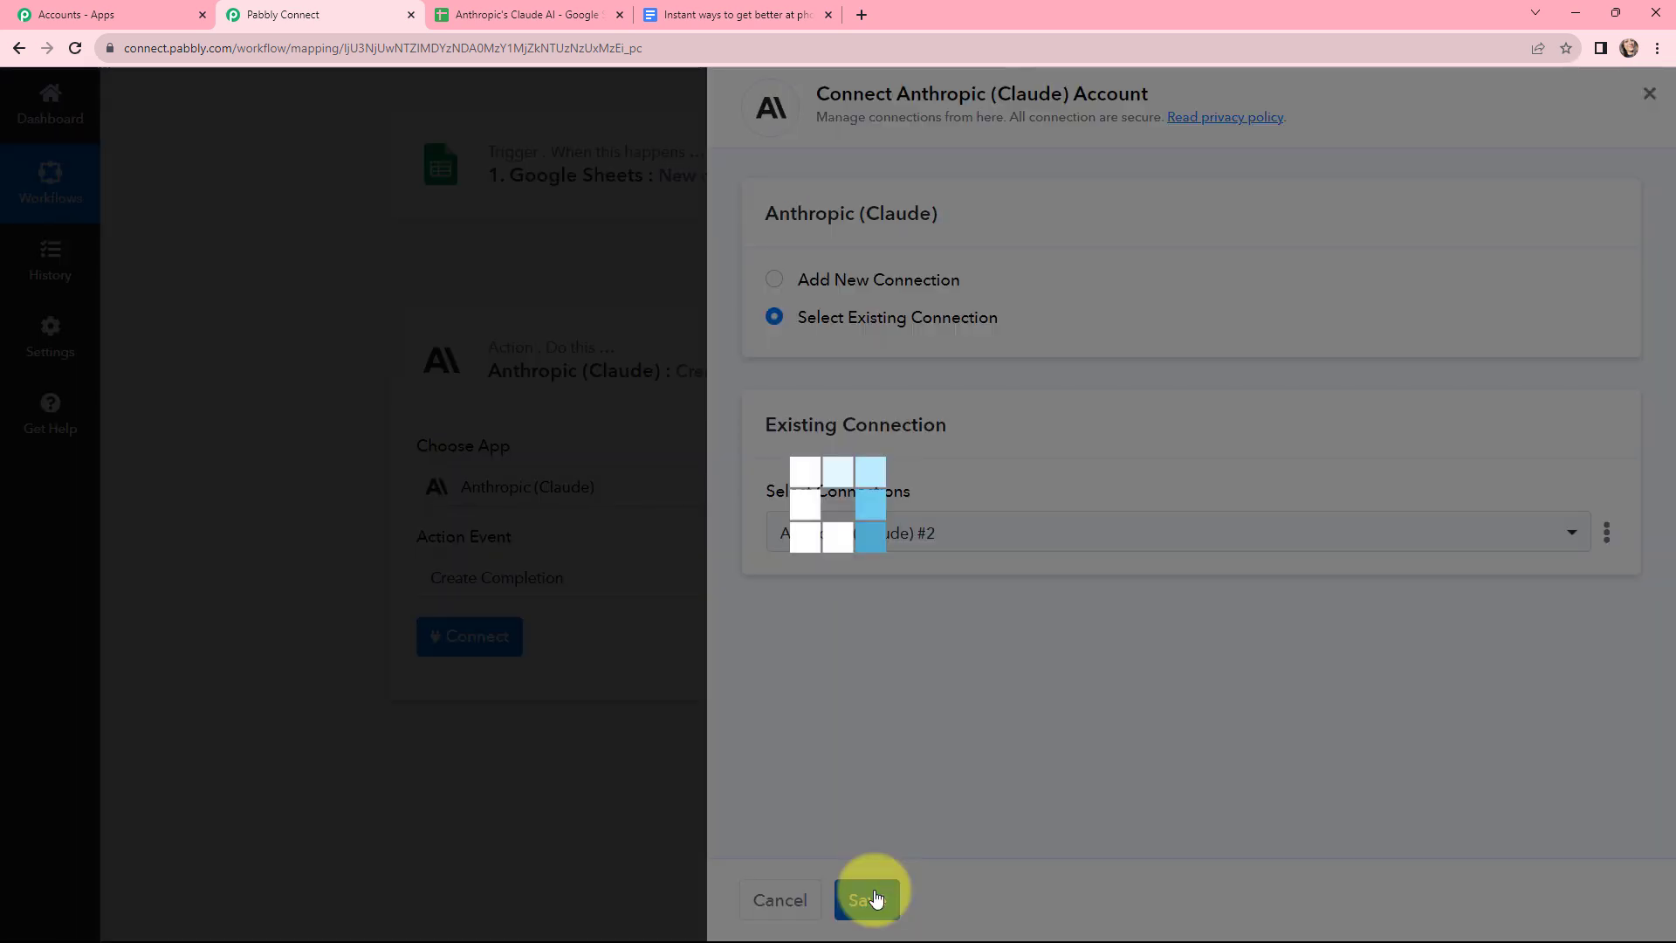
Set the prompt to "Write an article on the topic:" followed by the mapped Title's For Articles value on a new line
scroll(751, 375, down, 2)
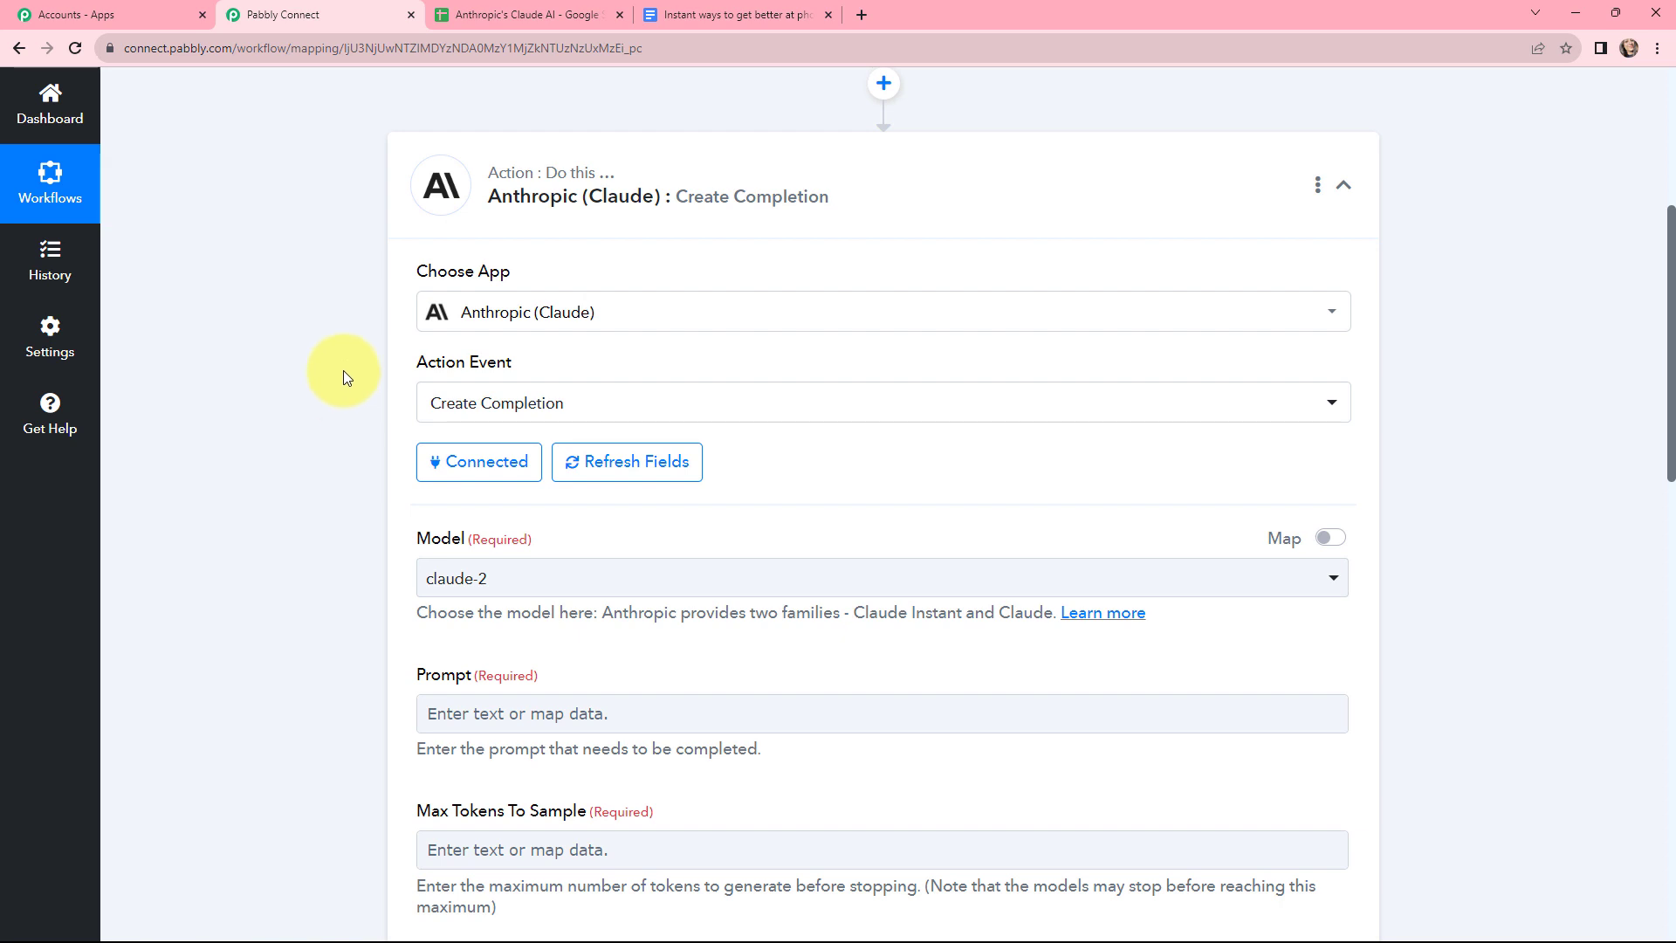
scroll(576, 327, down, 2)
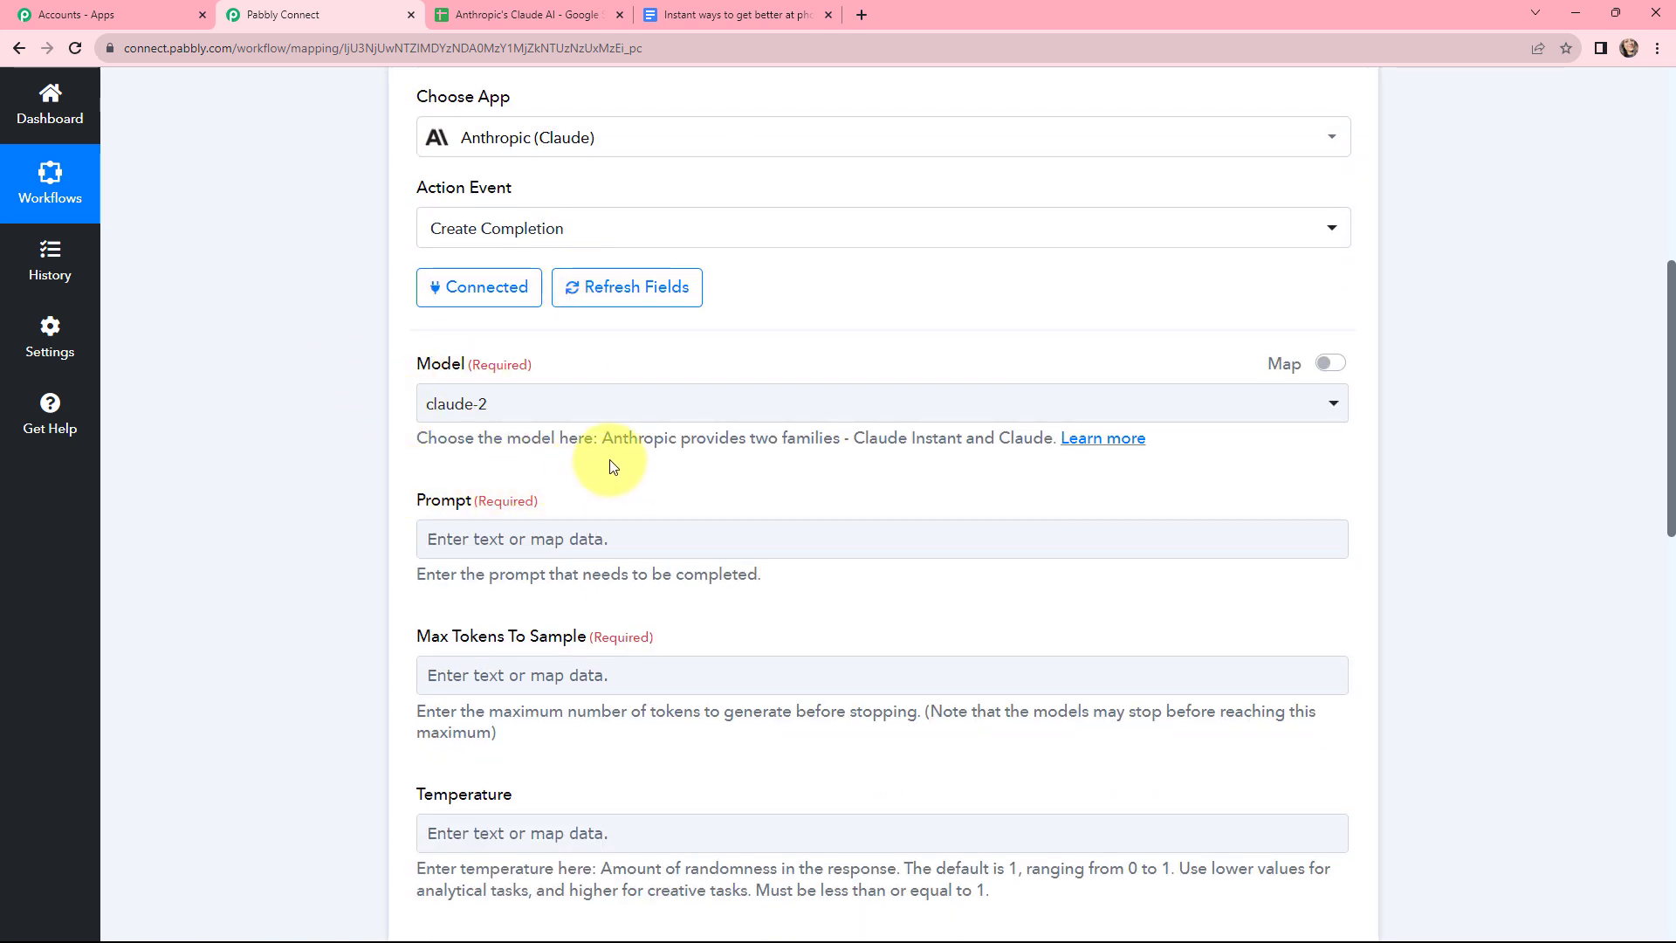
scroll(611, 402, down, 2)
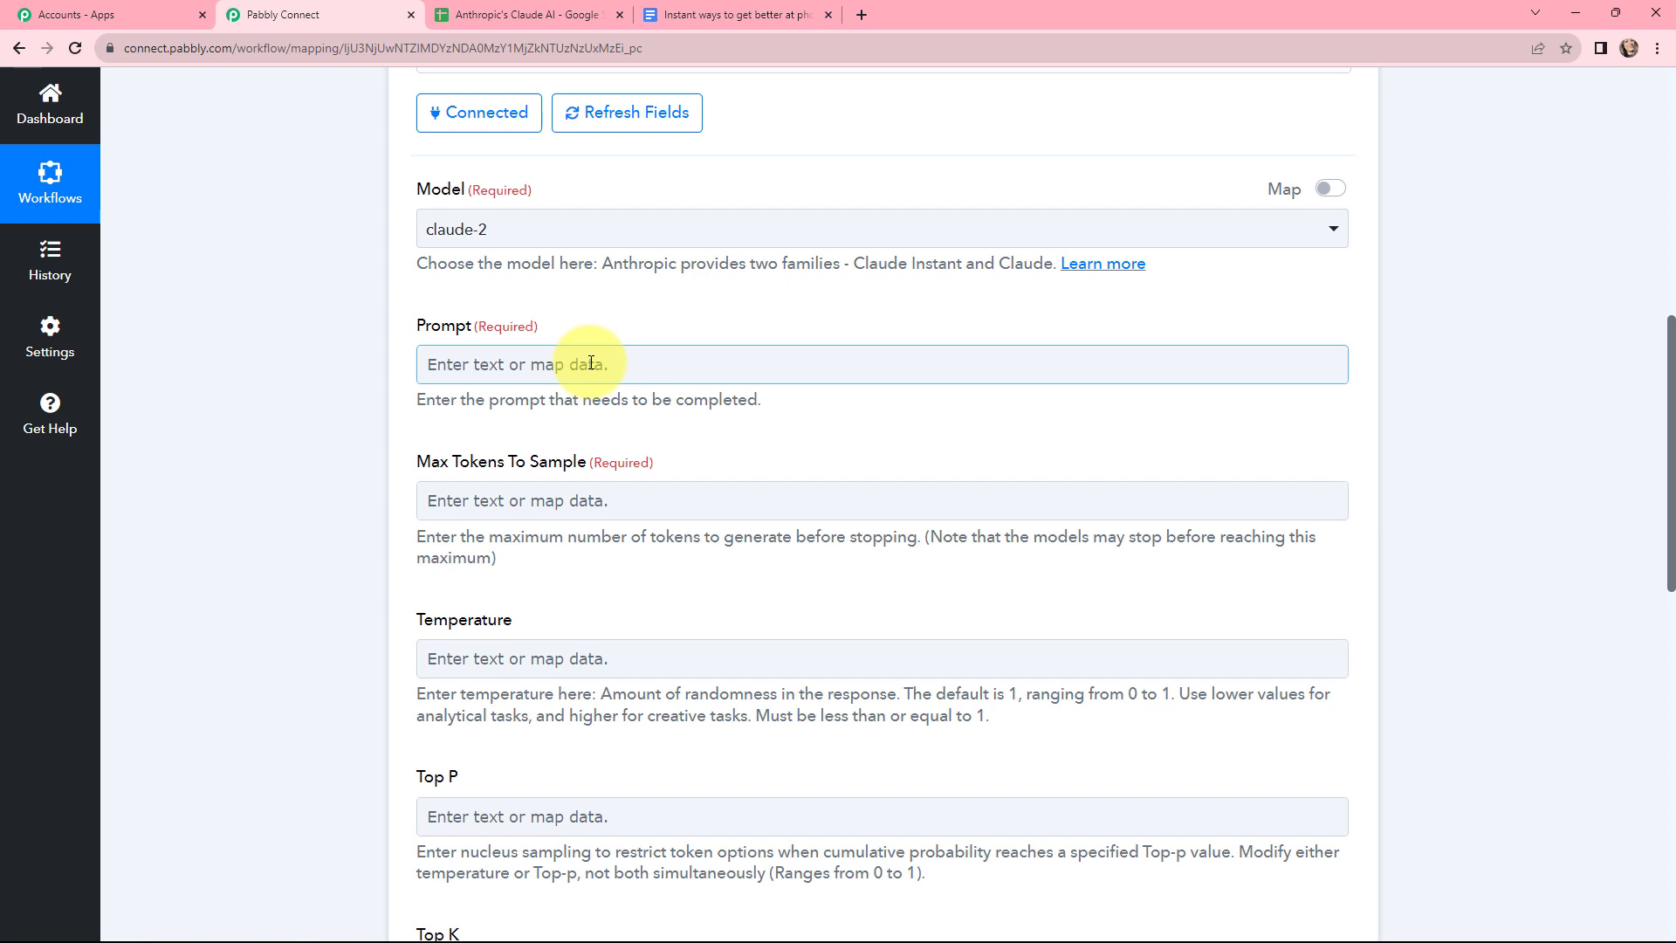
click(591, 363)
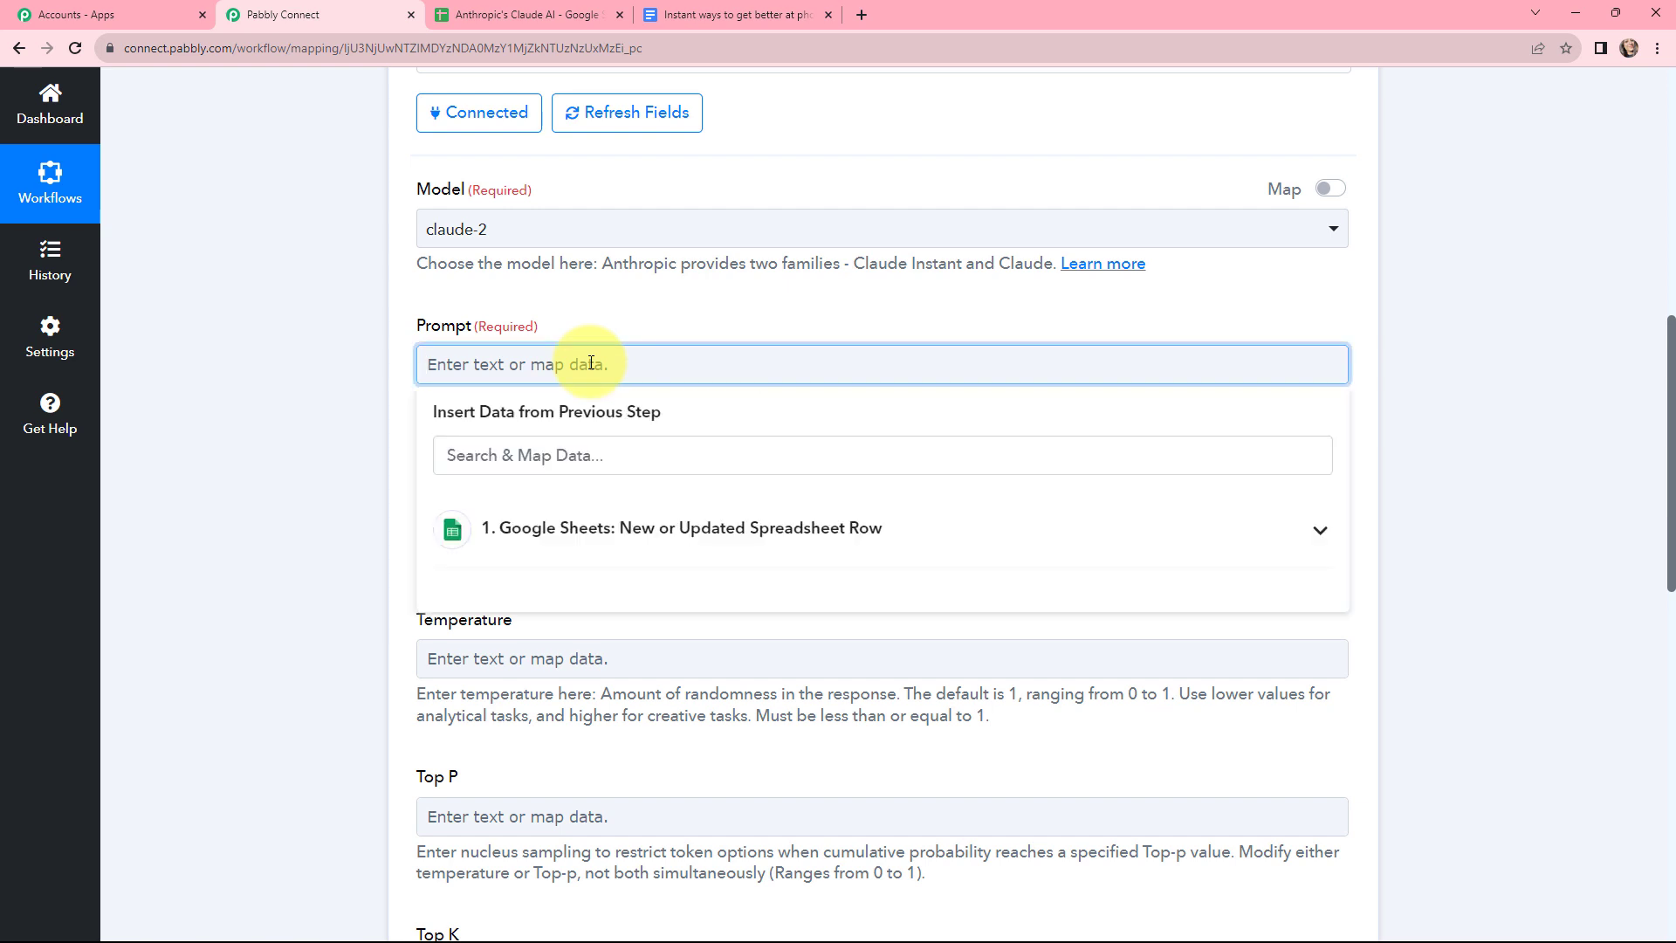
text(Write an article on)
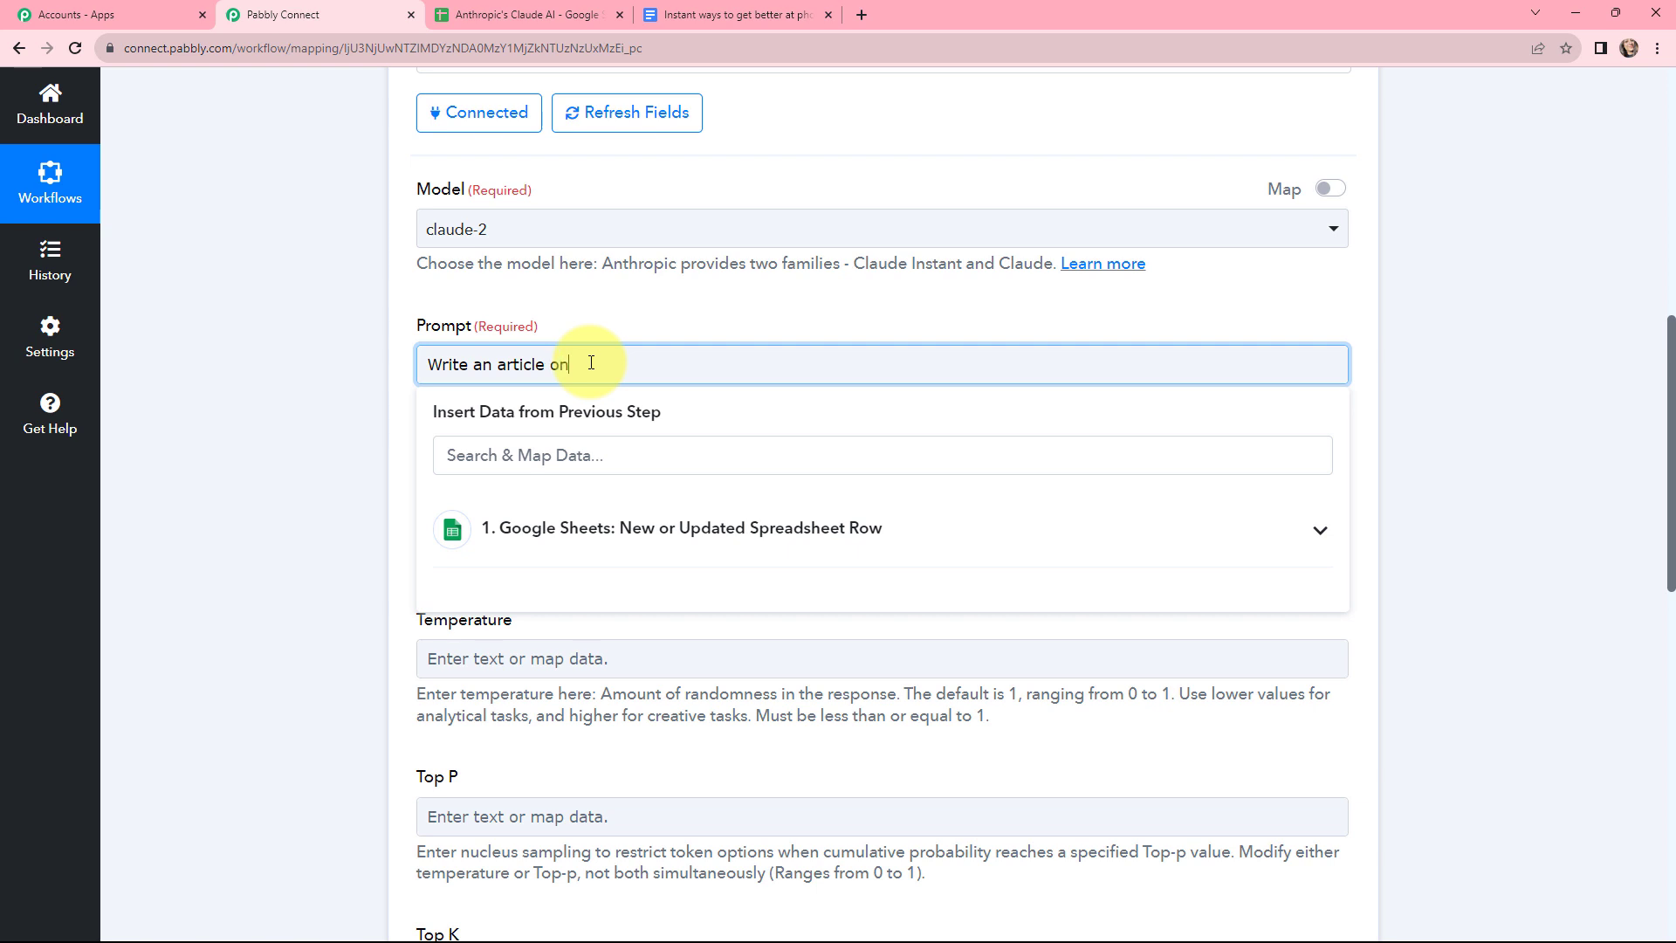
text( the topic:)
key(Return)
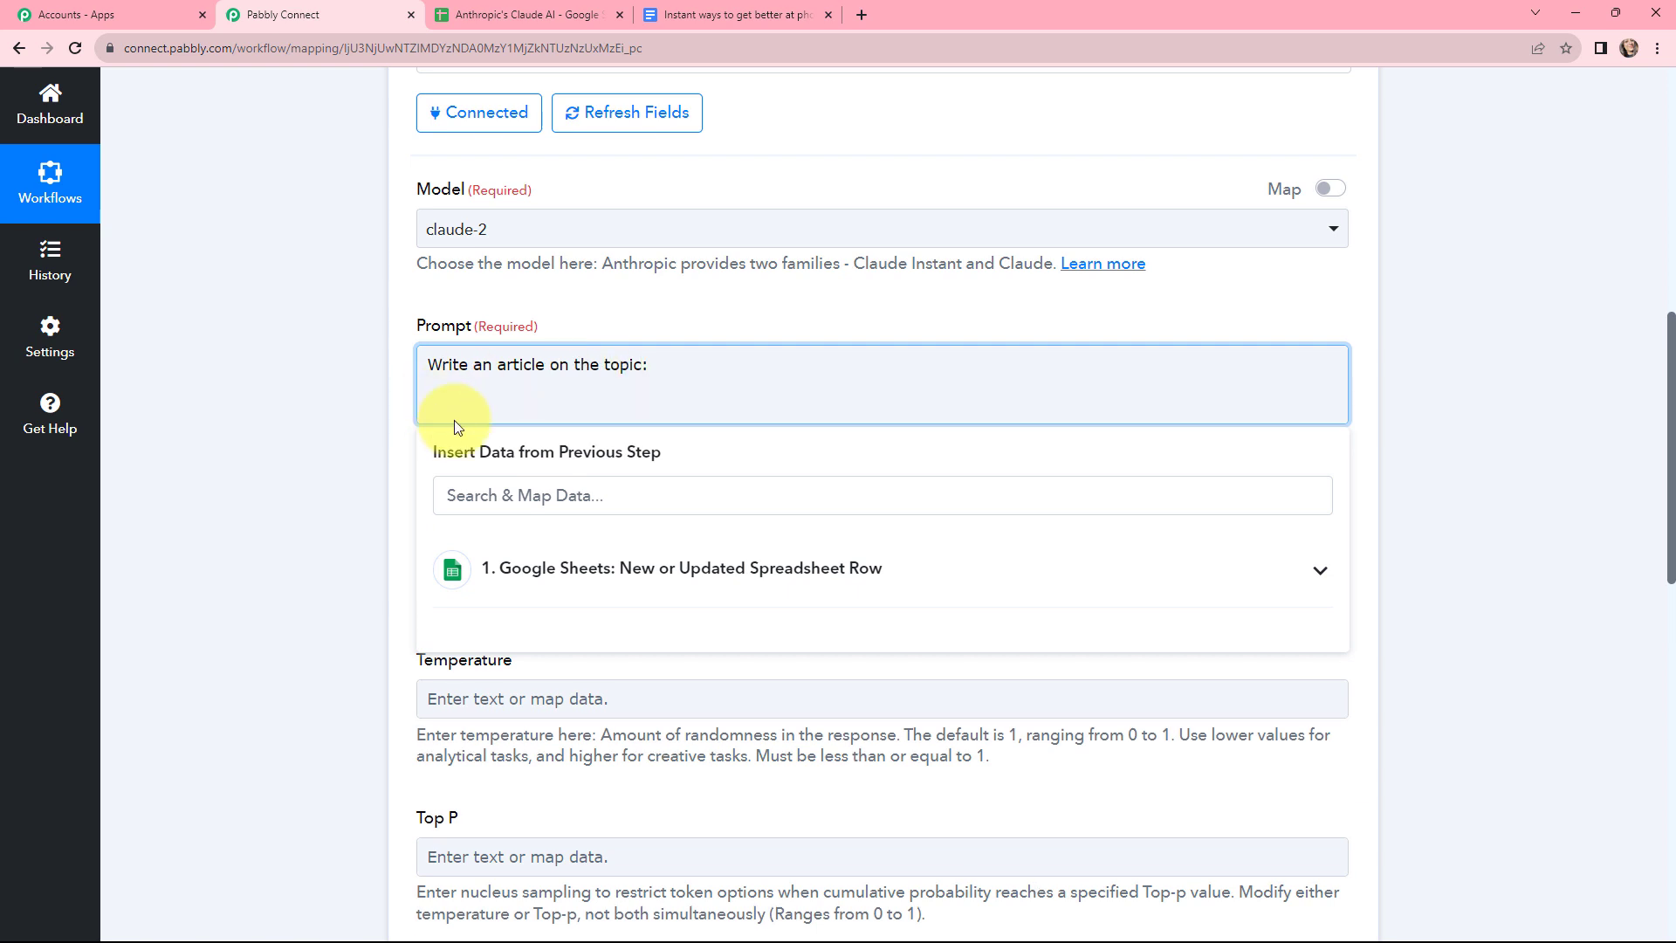
click(582, 568)
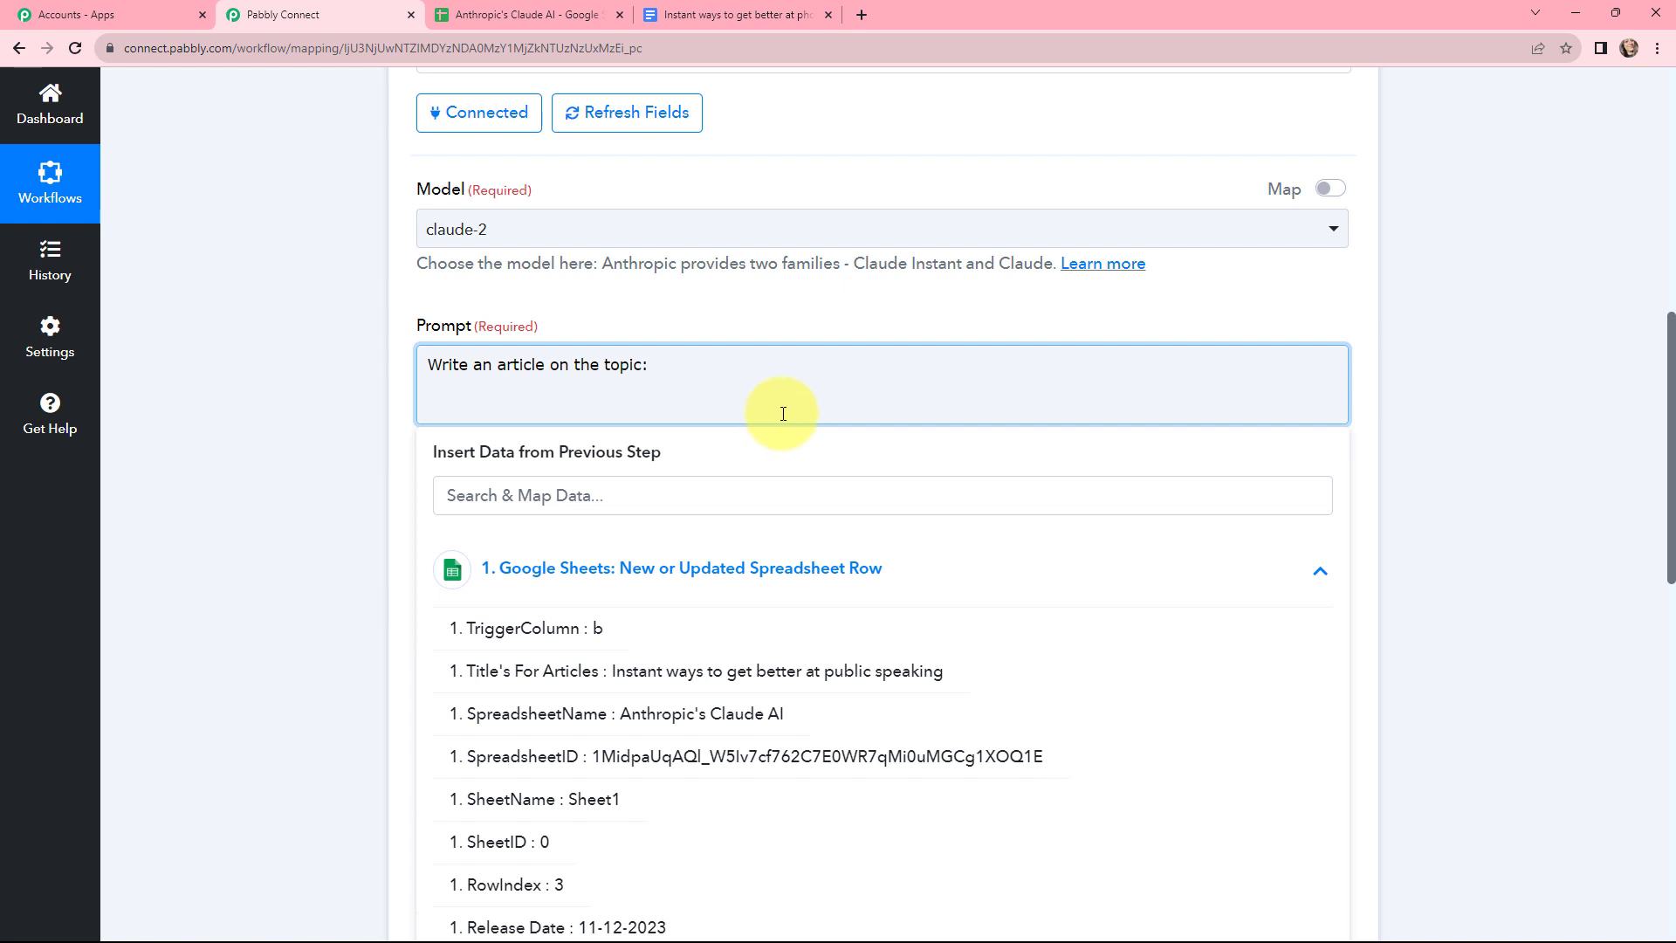
scroll(801, 307, down, 2)
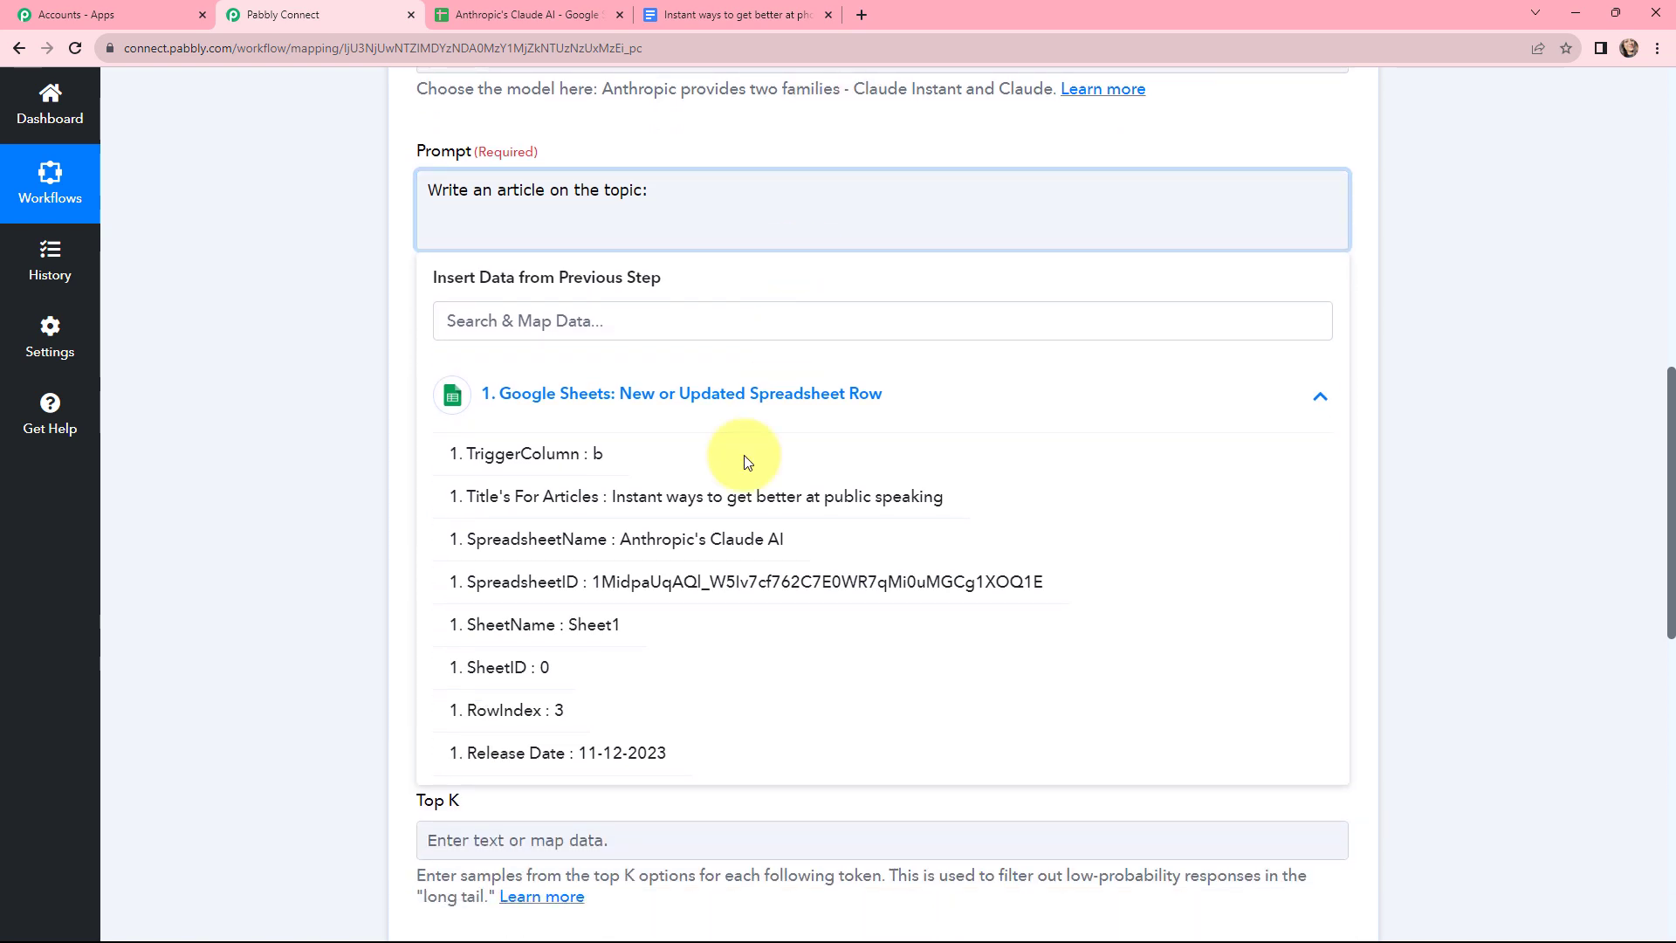
click(681, 498)
click(385, 201)
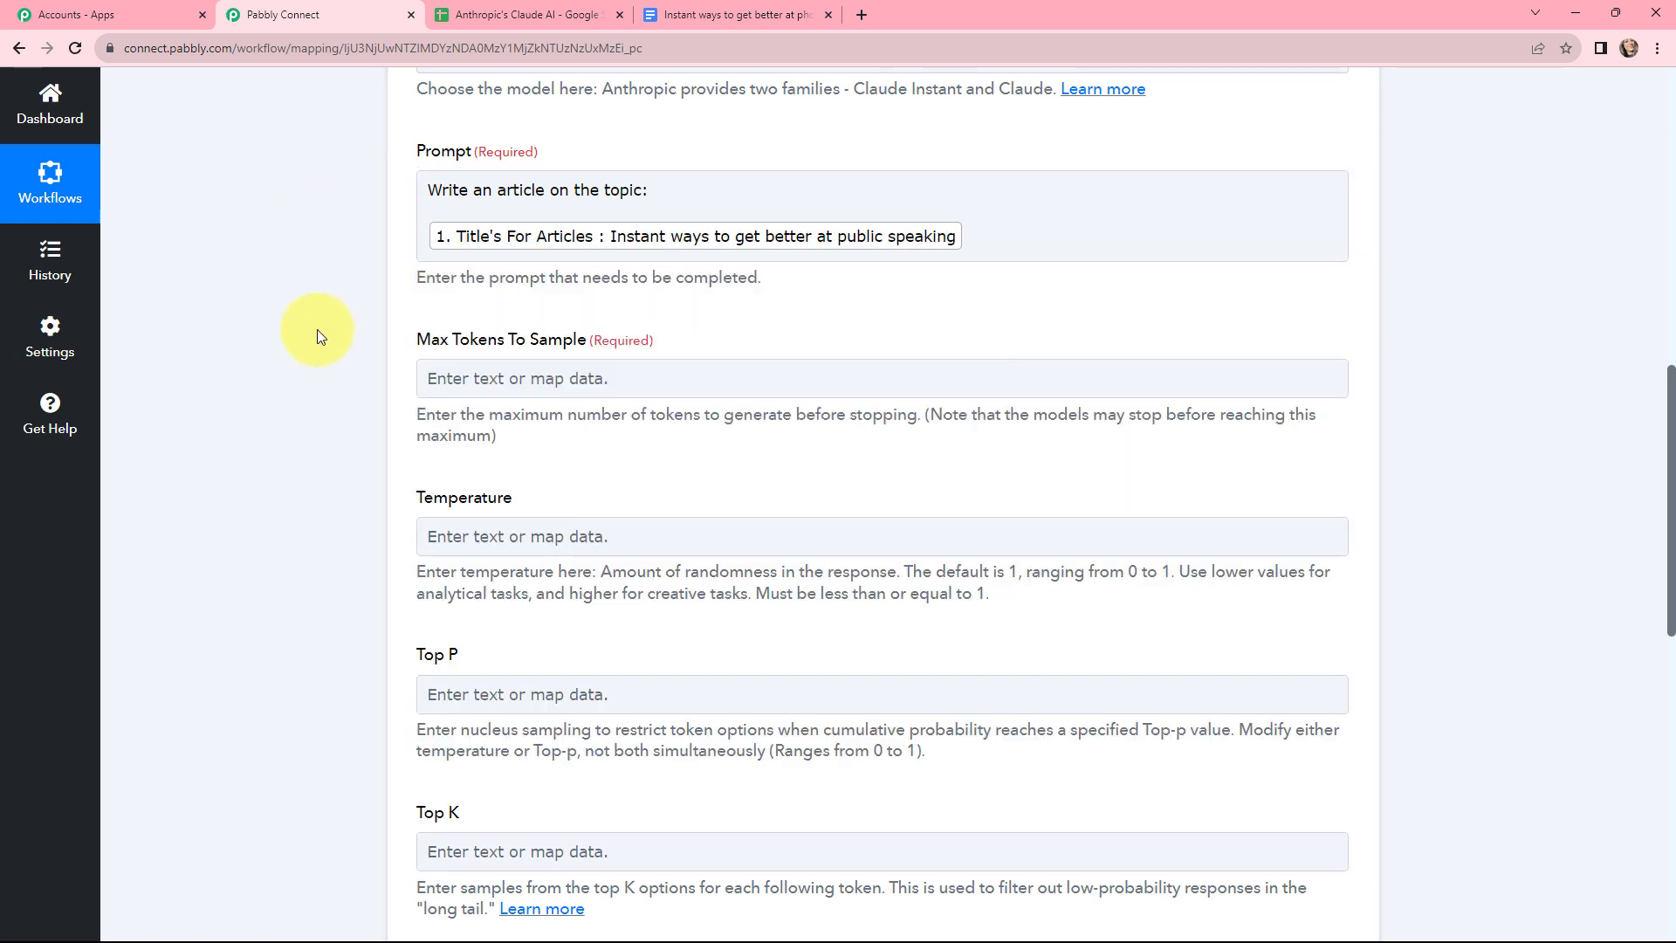
Set Max Tokens To Sample to 350 for the Claude completion
scroll(524, 279, down, 1)
click(555, 291)
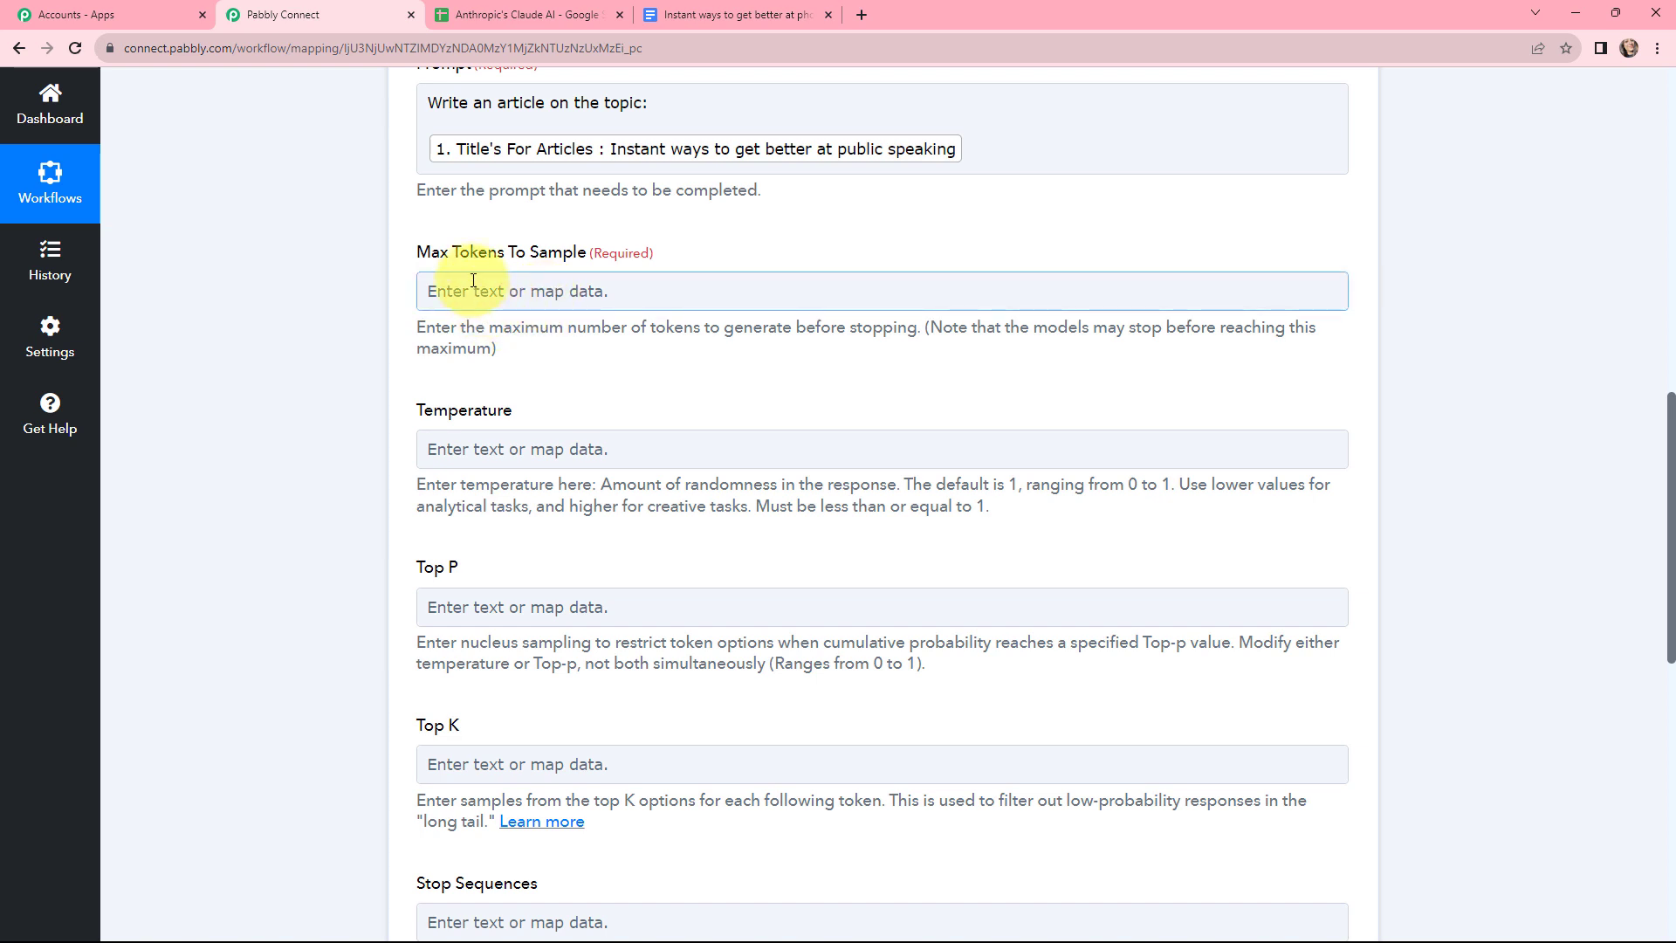
click(545, 292)
text(350)
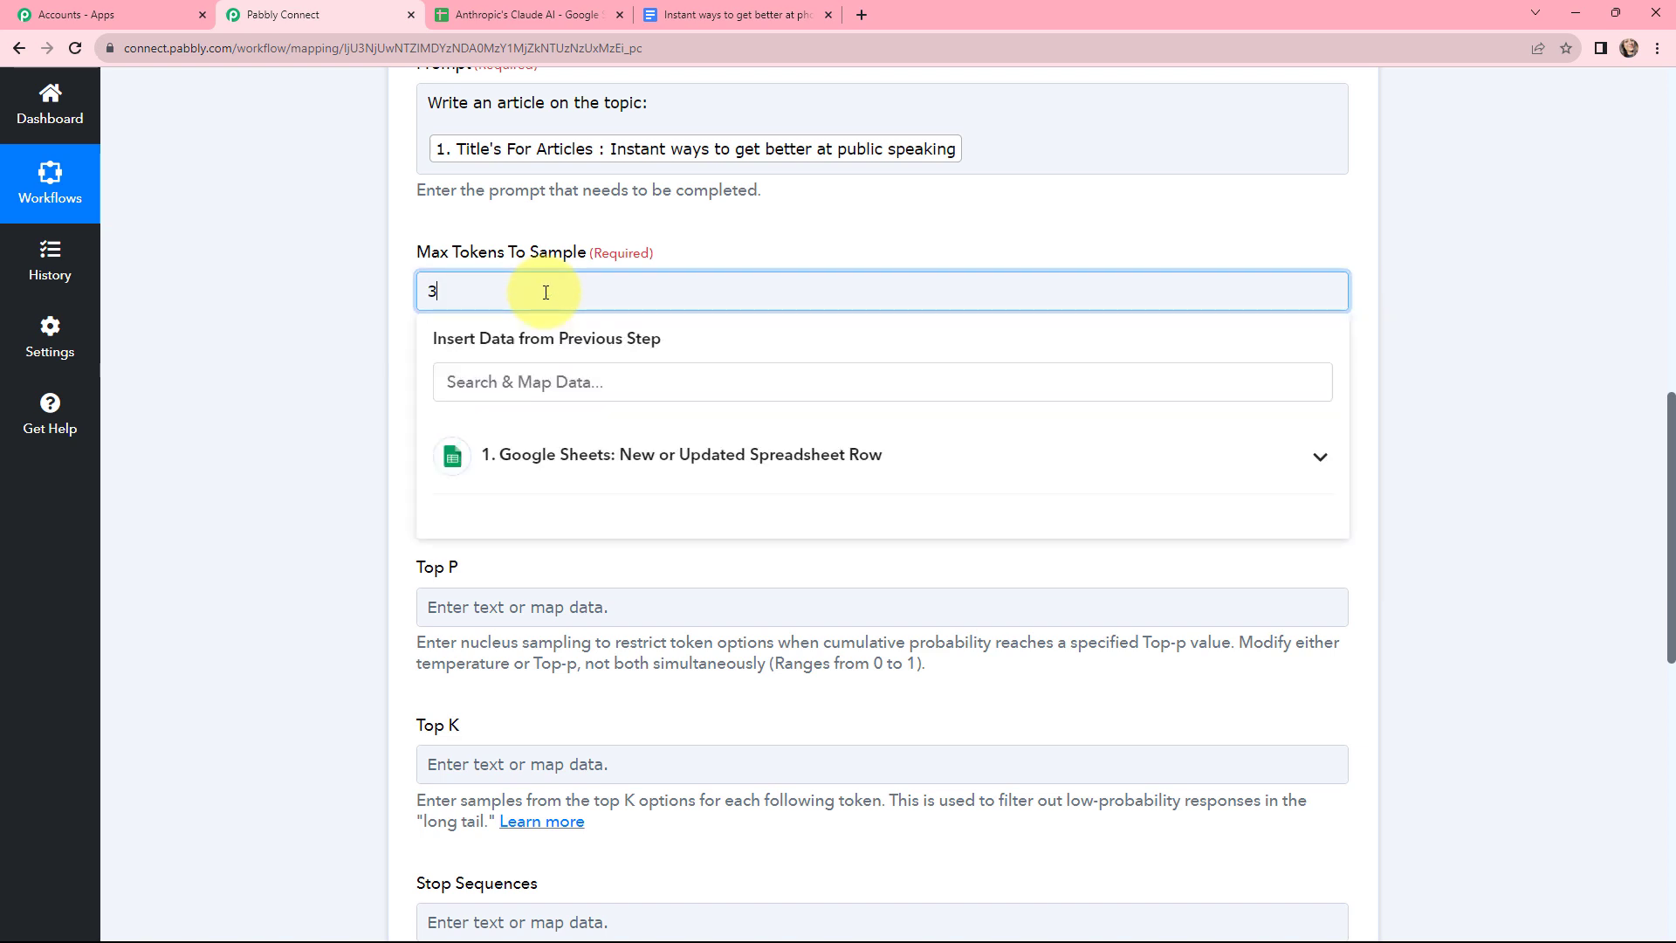
Set the Temperature of the Claude completion to 1
click(265, 285)
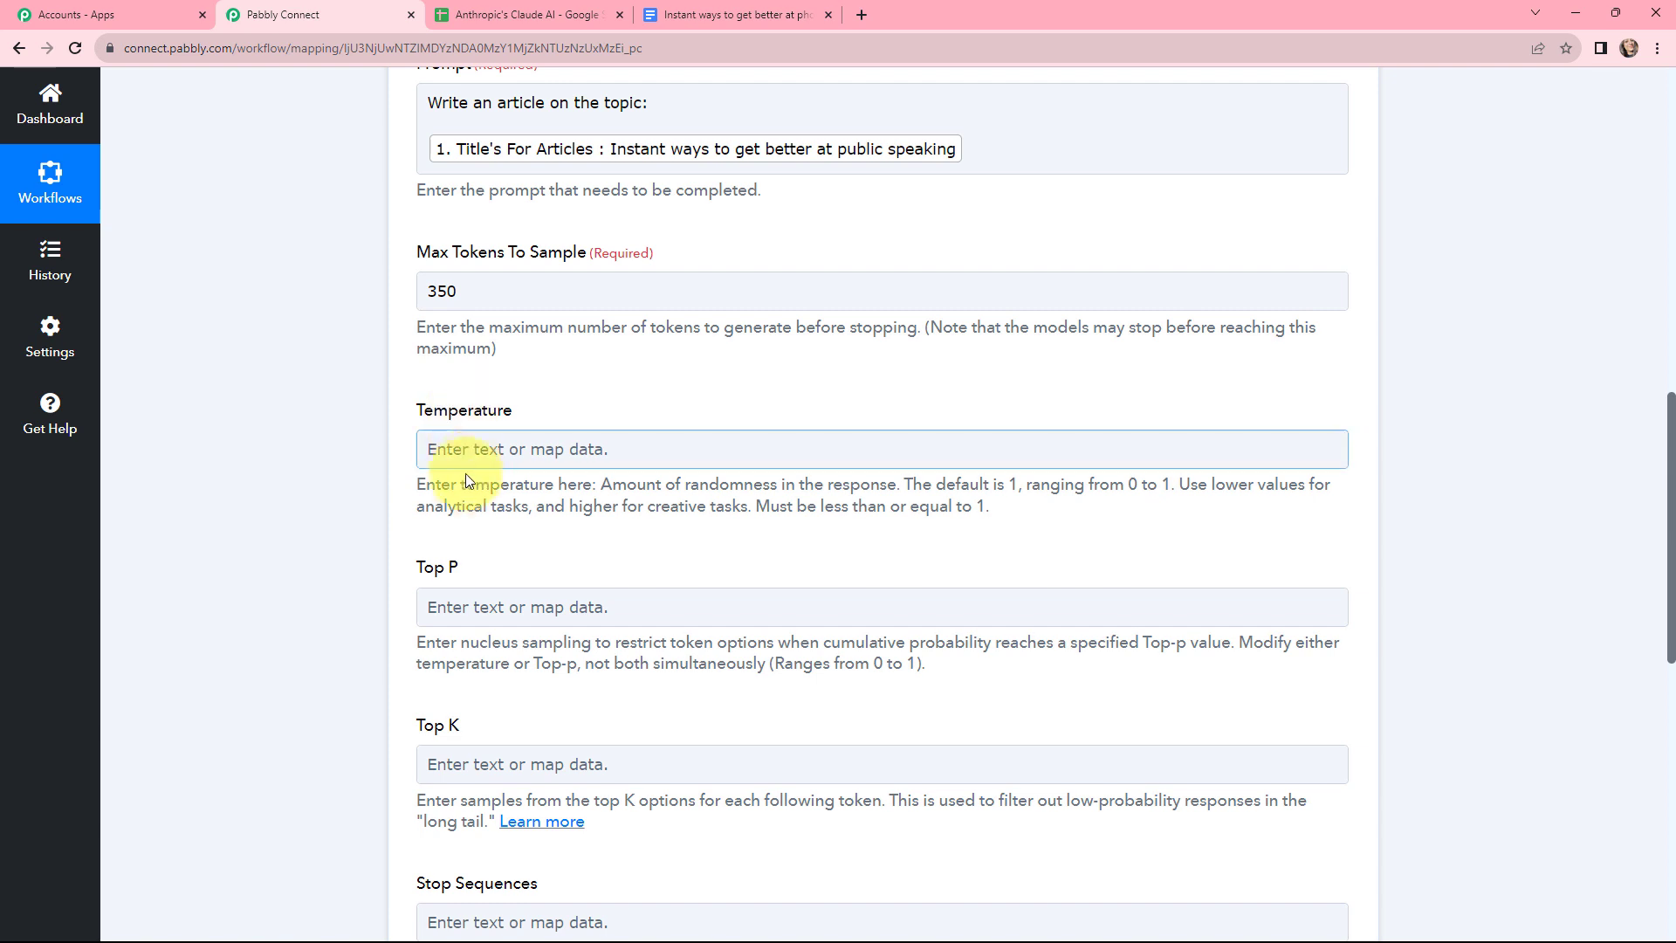
drag(418, 485, 1010, 510)
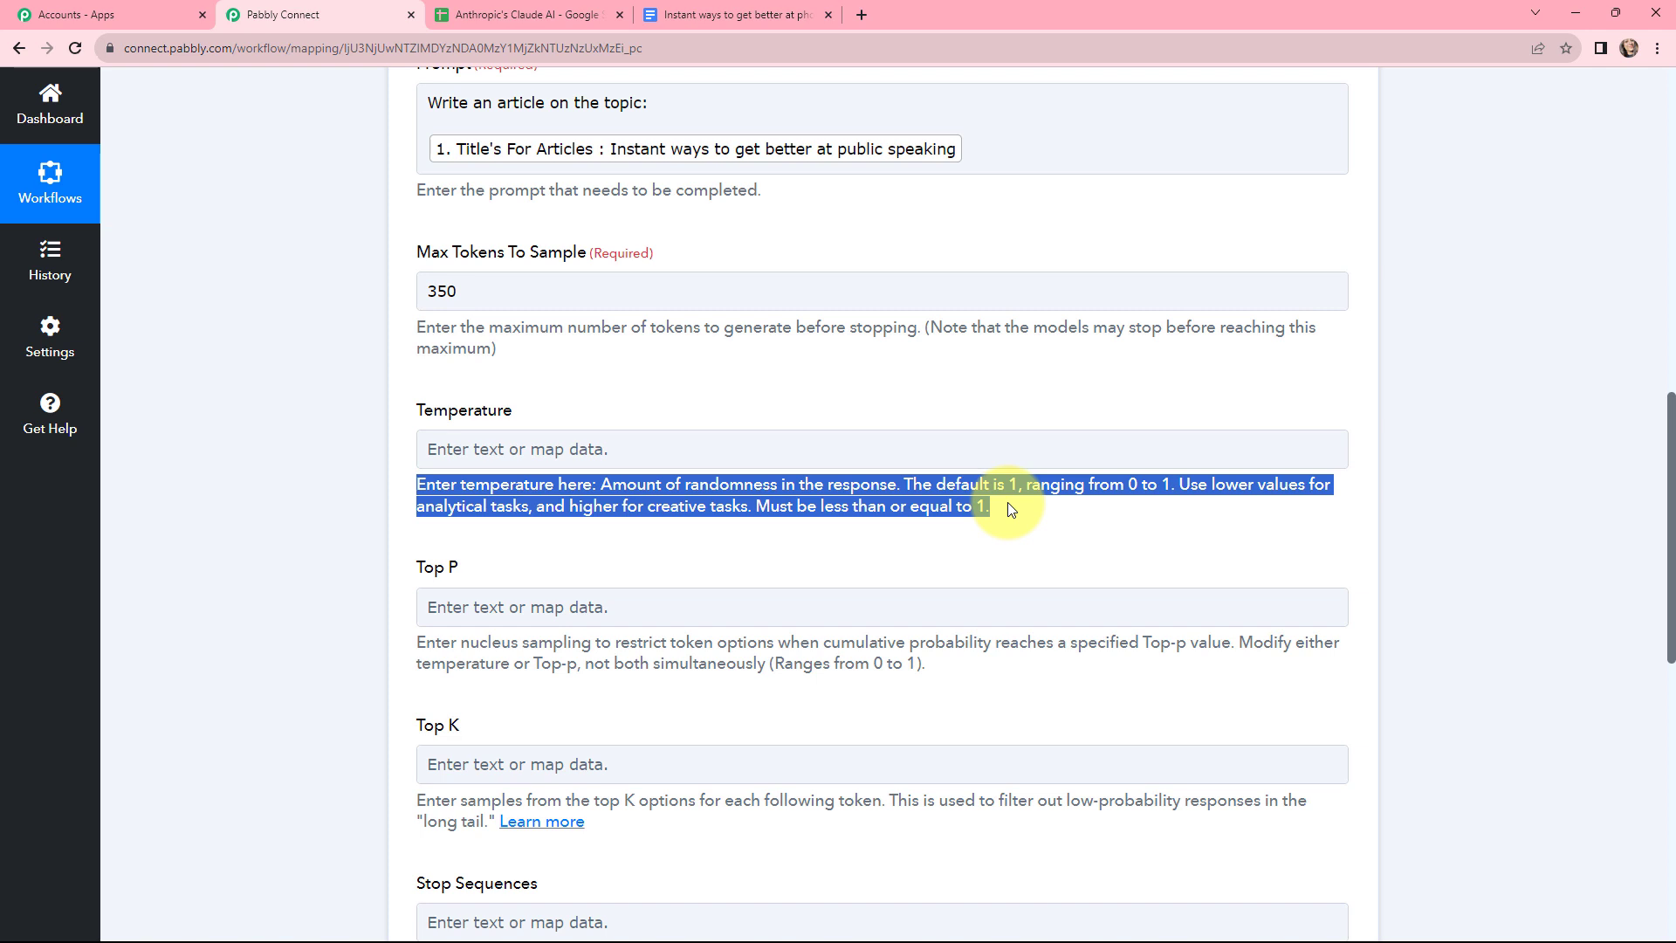
click(759, 448)
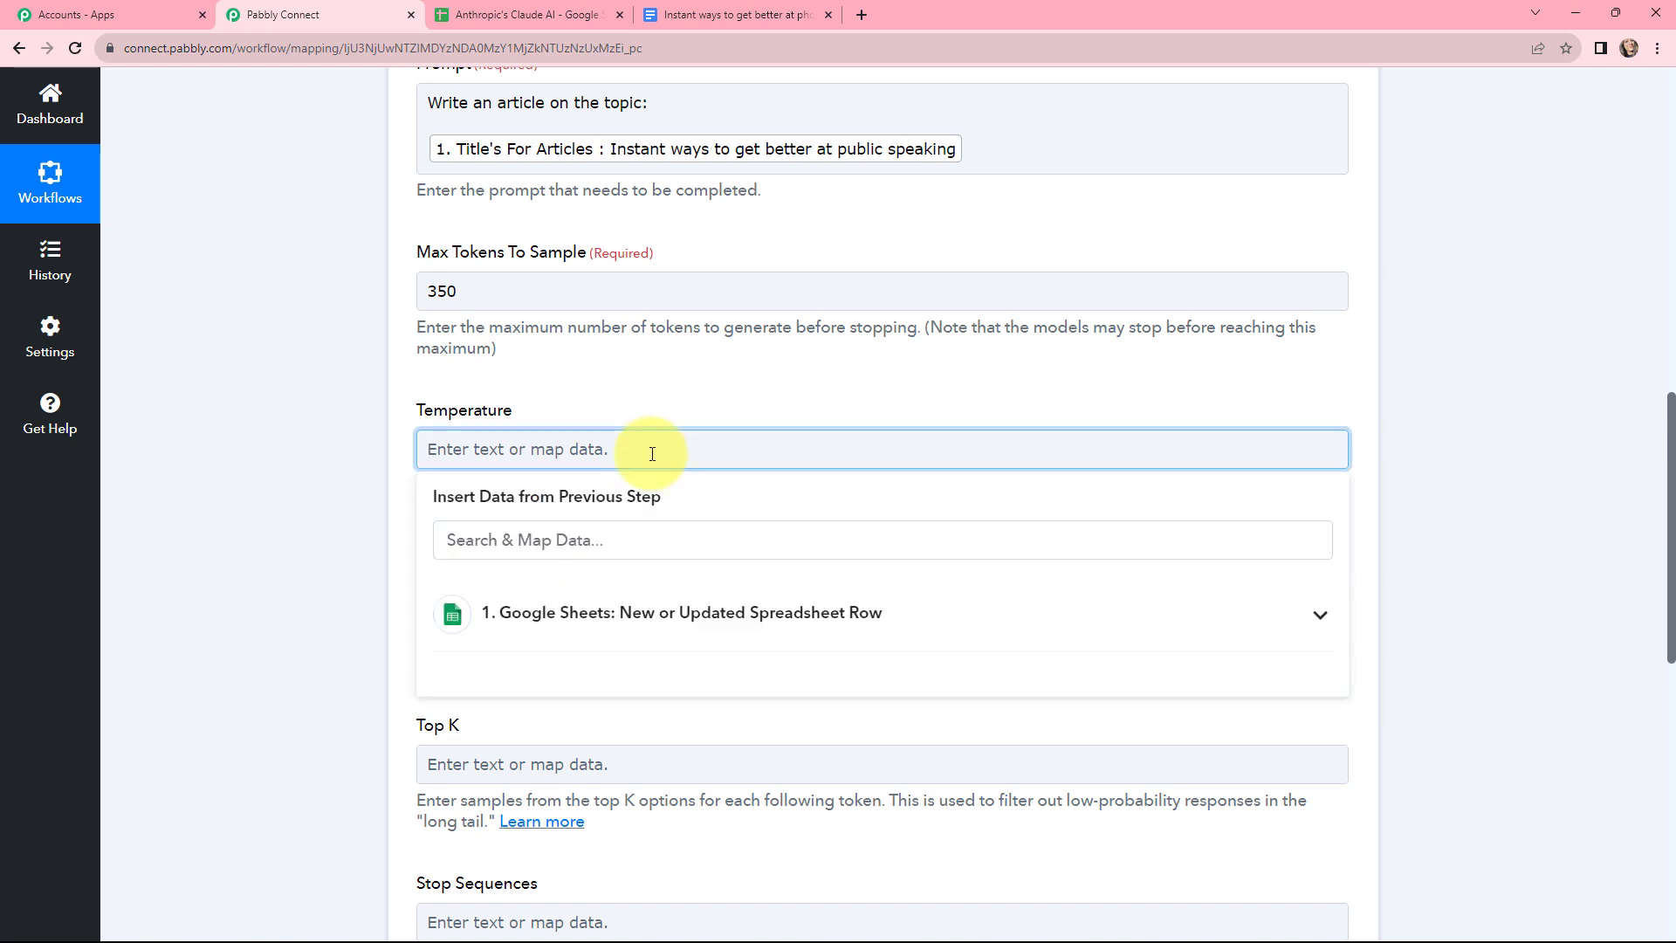
text(1)
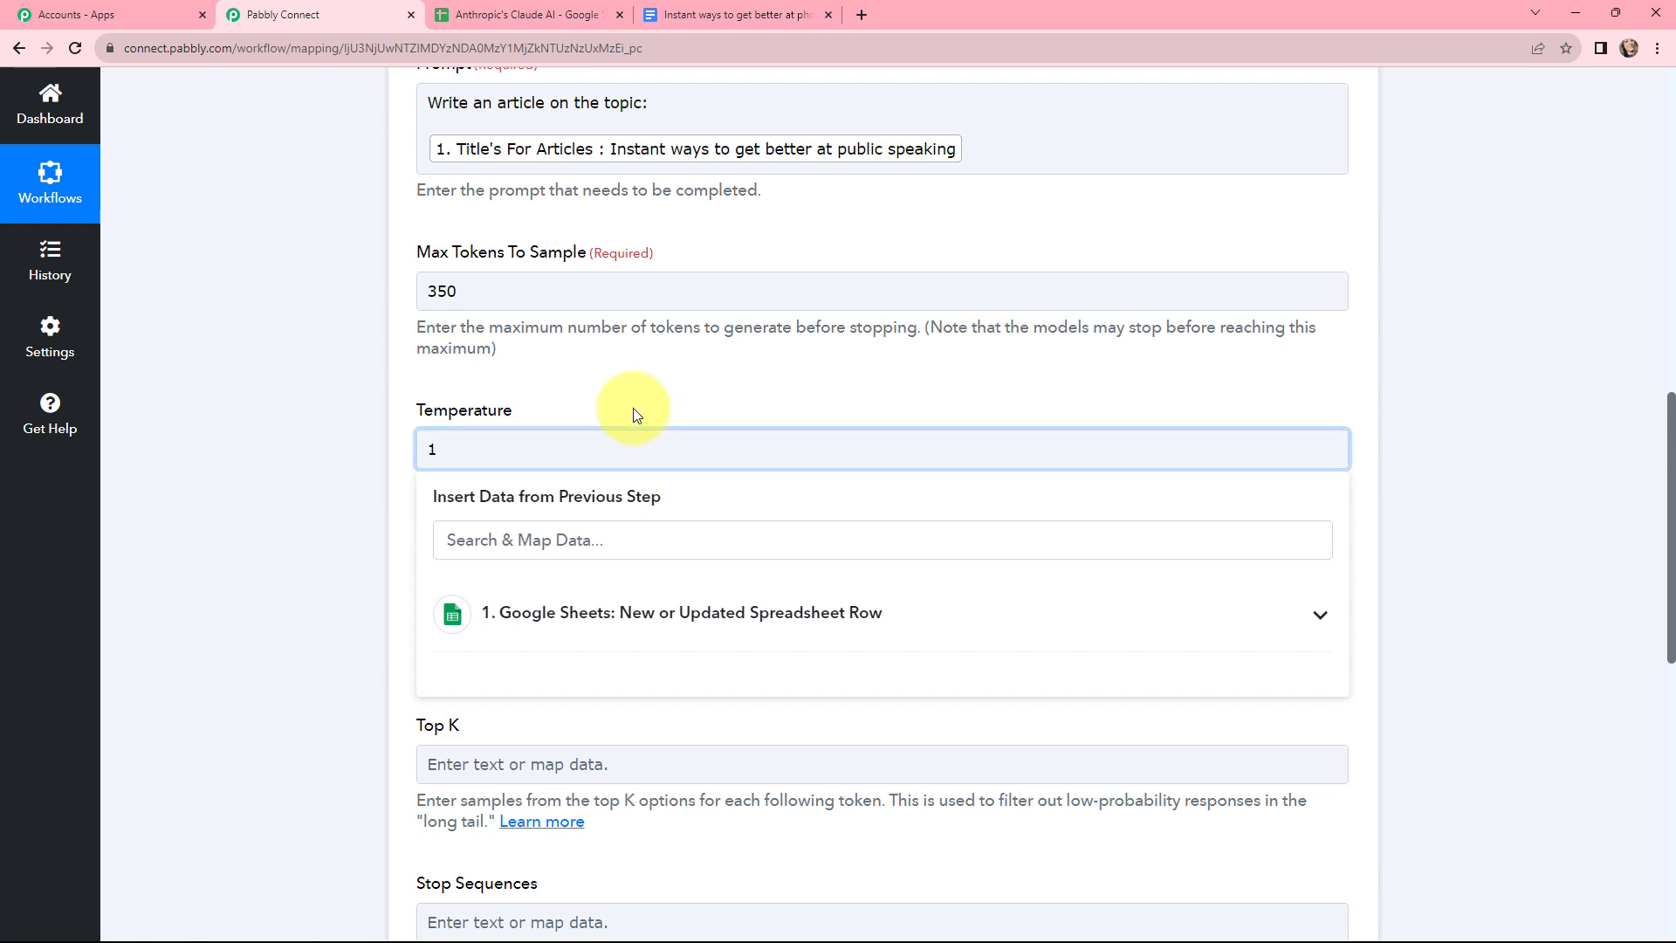
click(363, 380)
Save the Claude action with the remaining optional fields empty and send a test request
scroll(363, 380, down, 2)
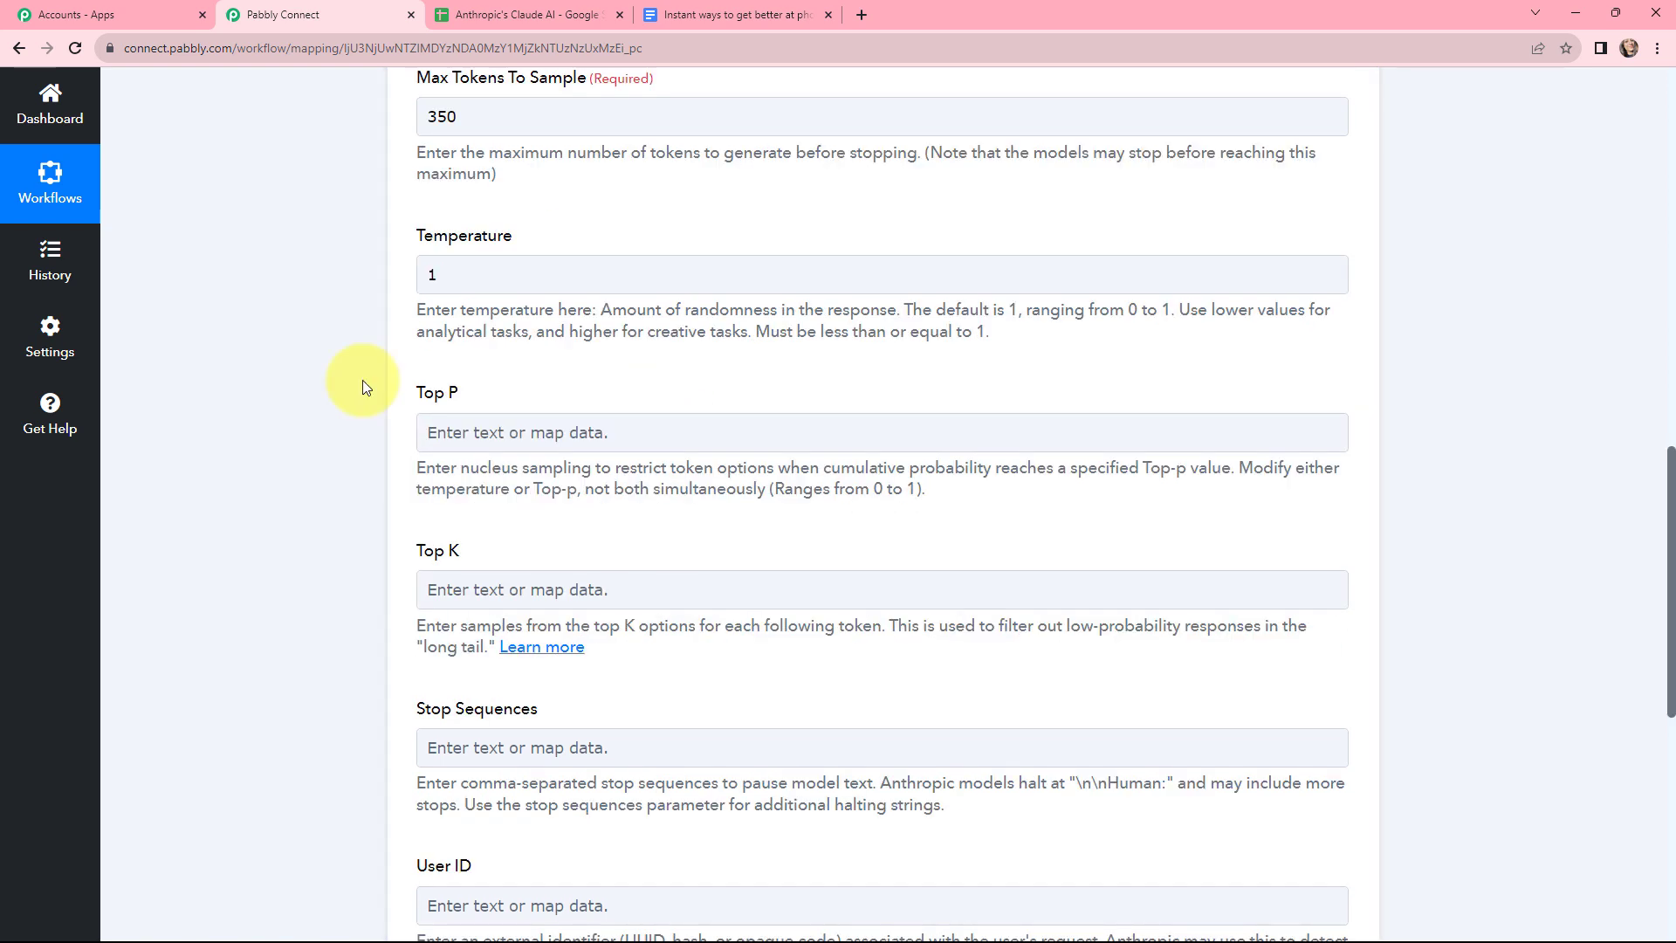
scroll(363, 380, down, 2)
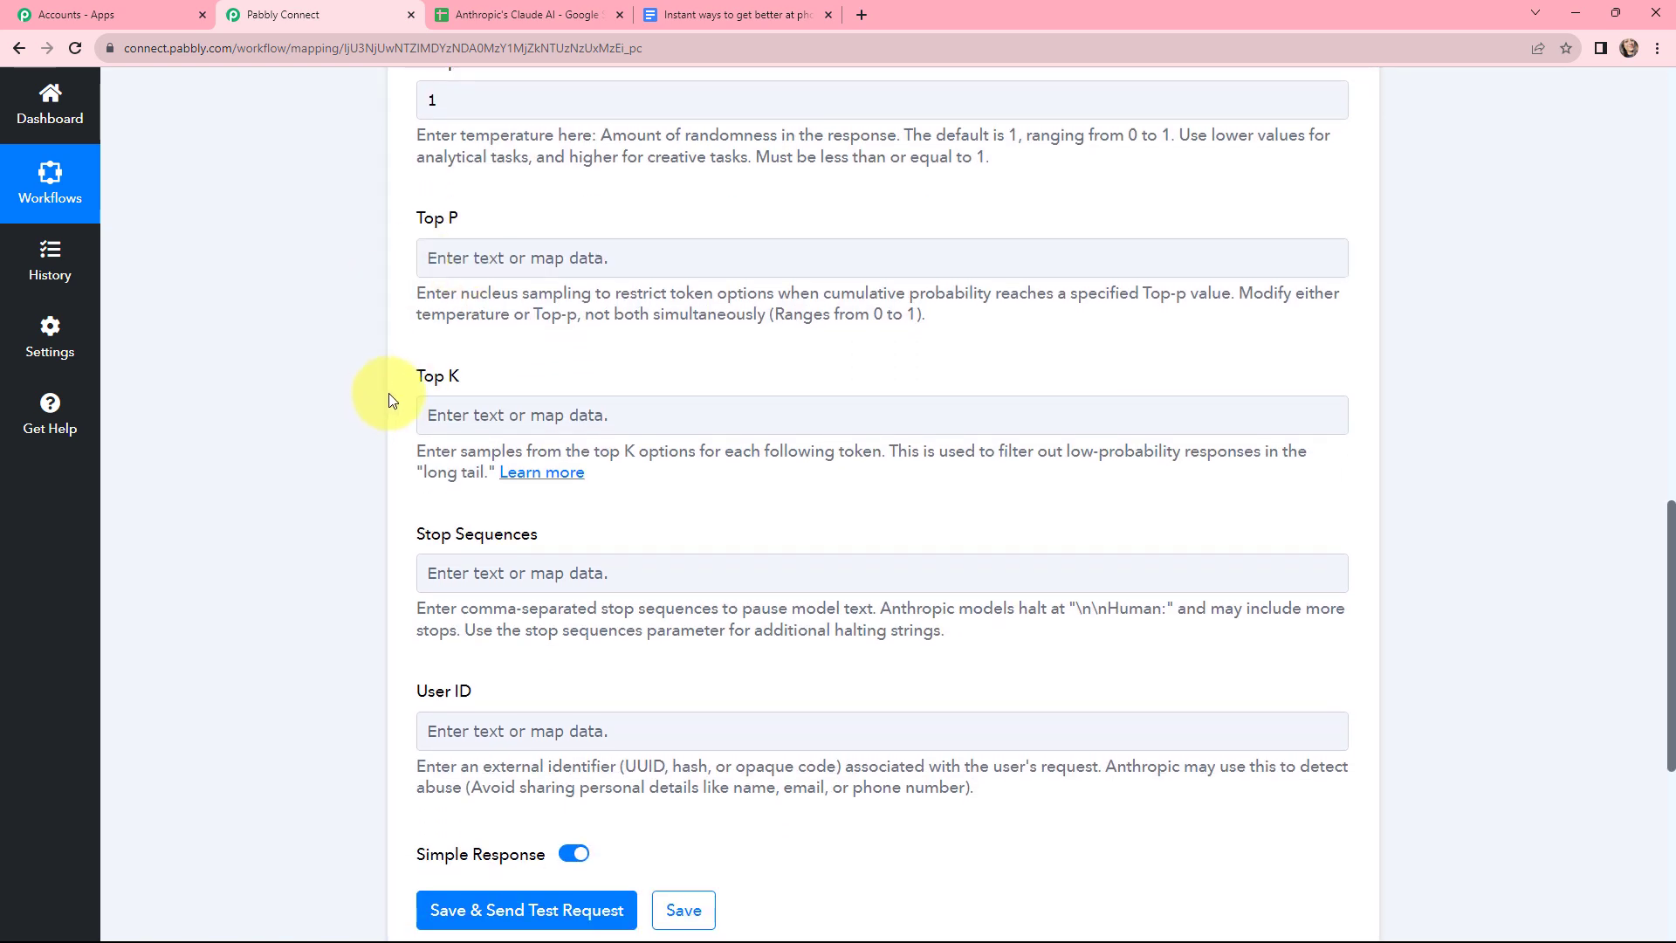
scroll(379, 348, down, 5)
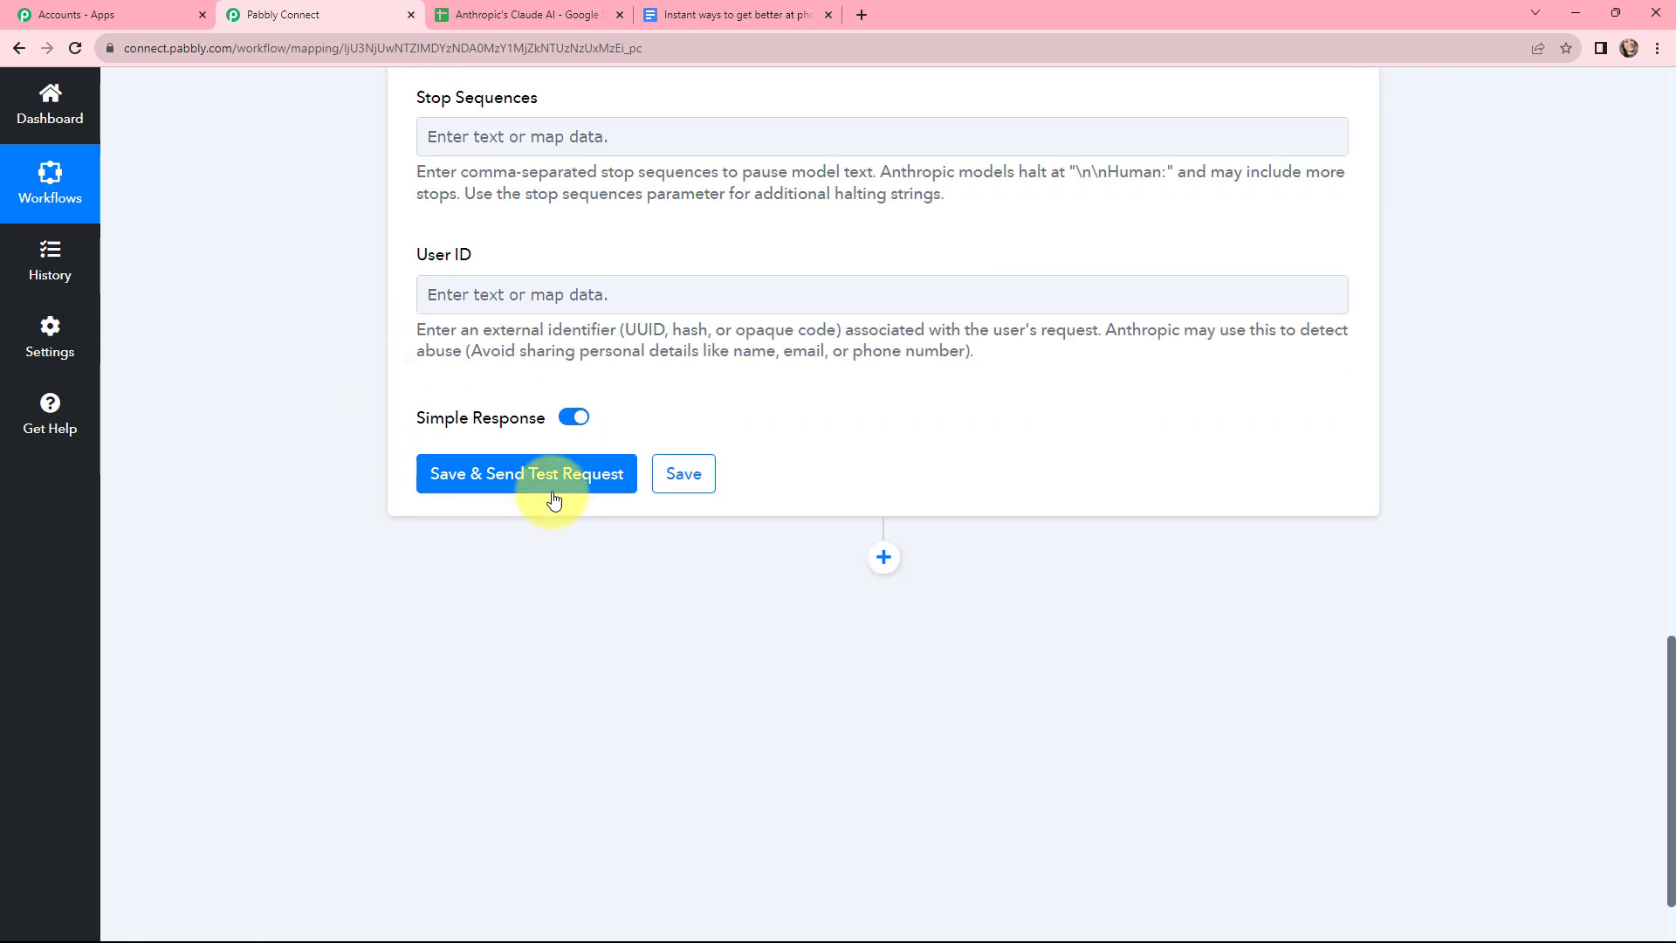
click(517, 474)
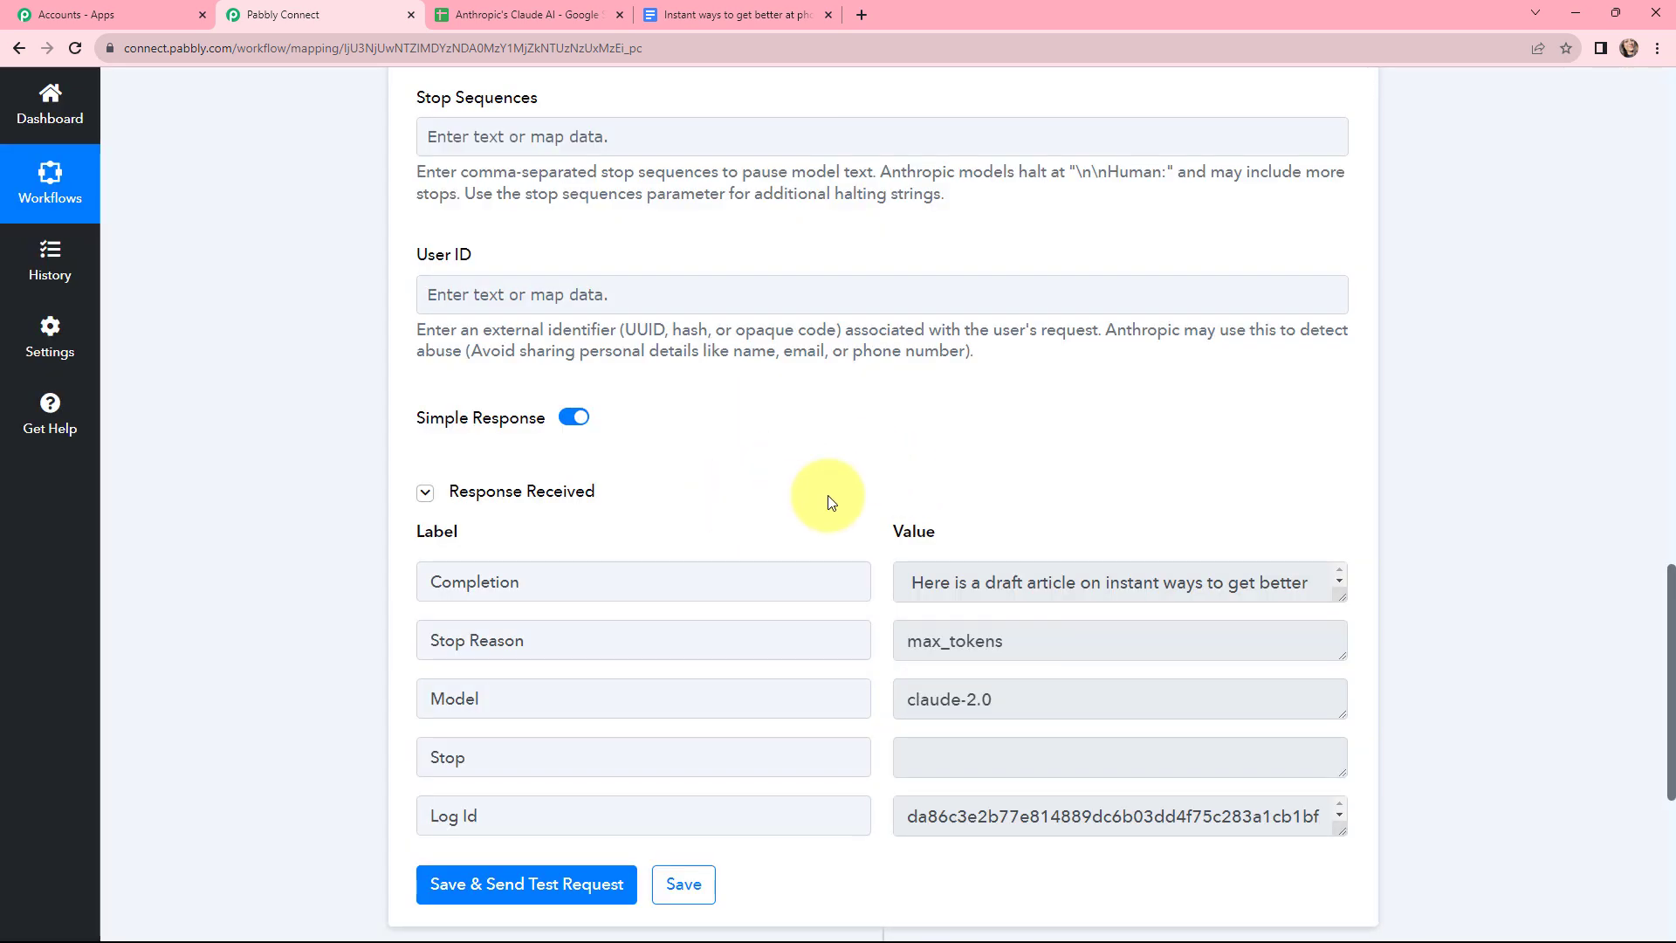
Enlarge the Completion value in the Claude response and examine the article, its introductory line, the stop reason and the model
drag(1342, 598, 1339, 771)
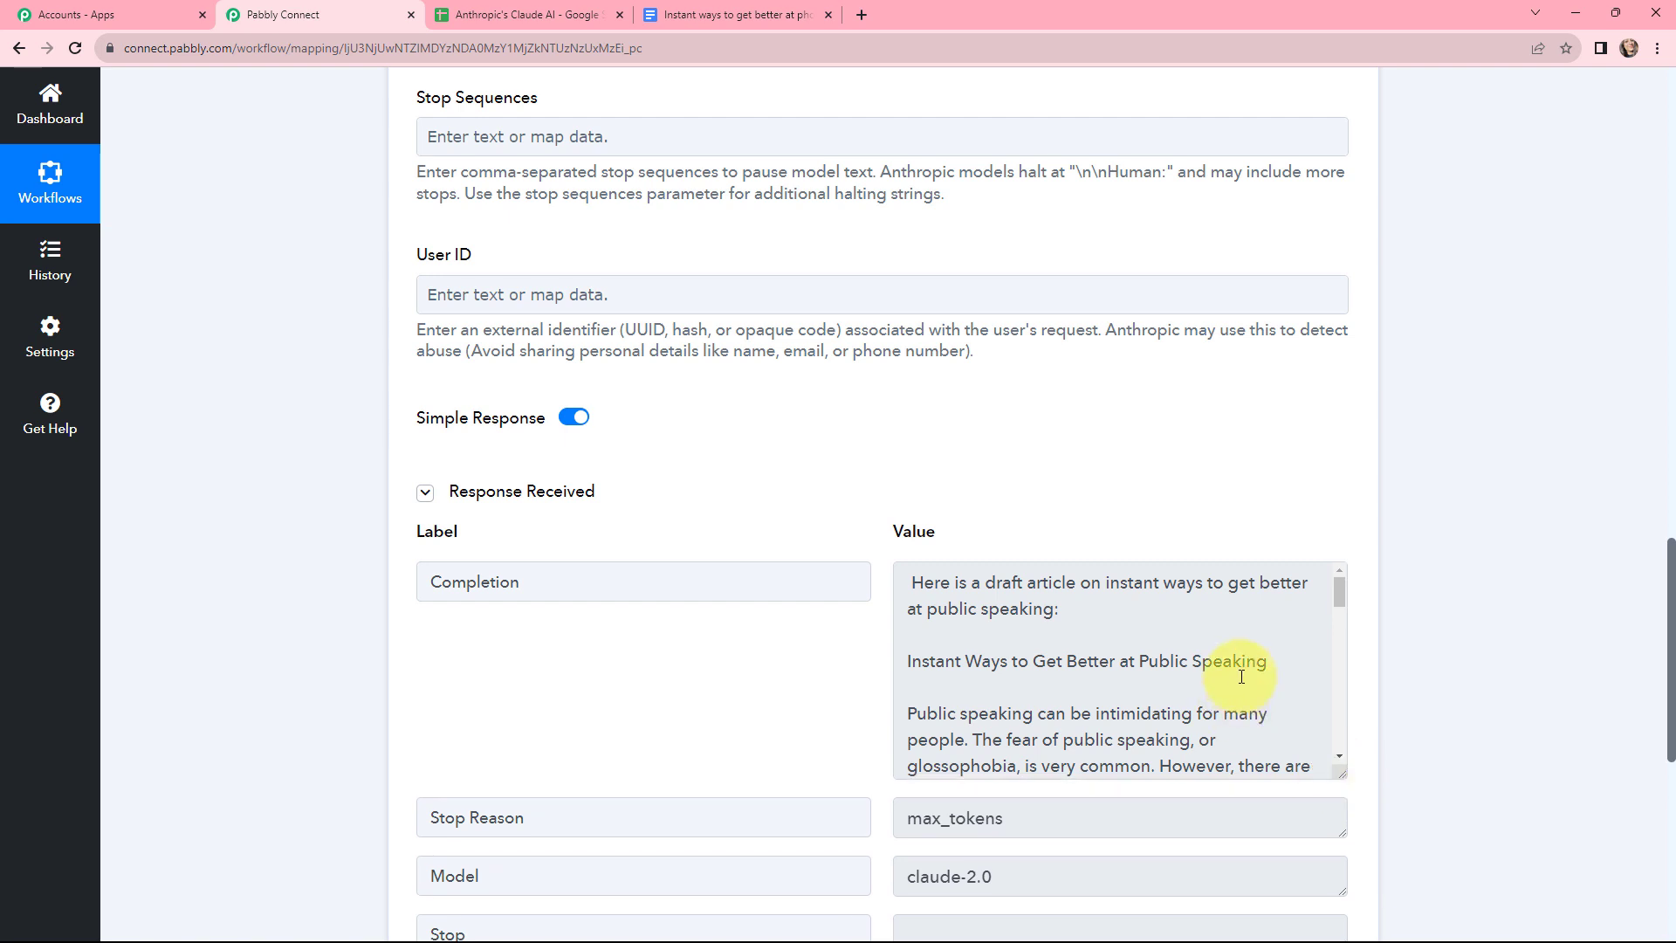
scroll(1242, 677, down, 5)
scroll(1243, 675, down, 5)
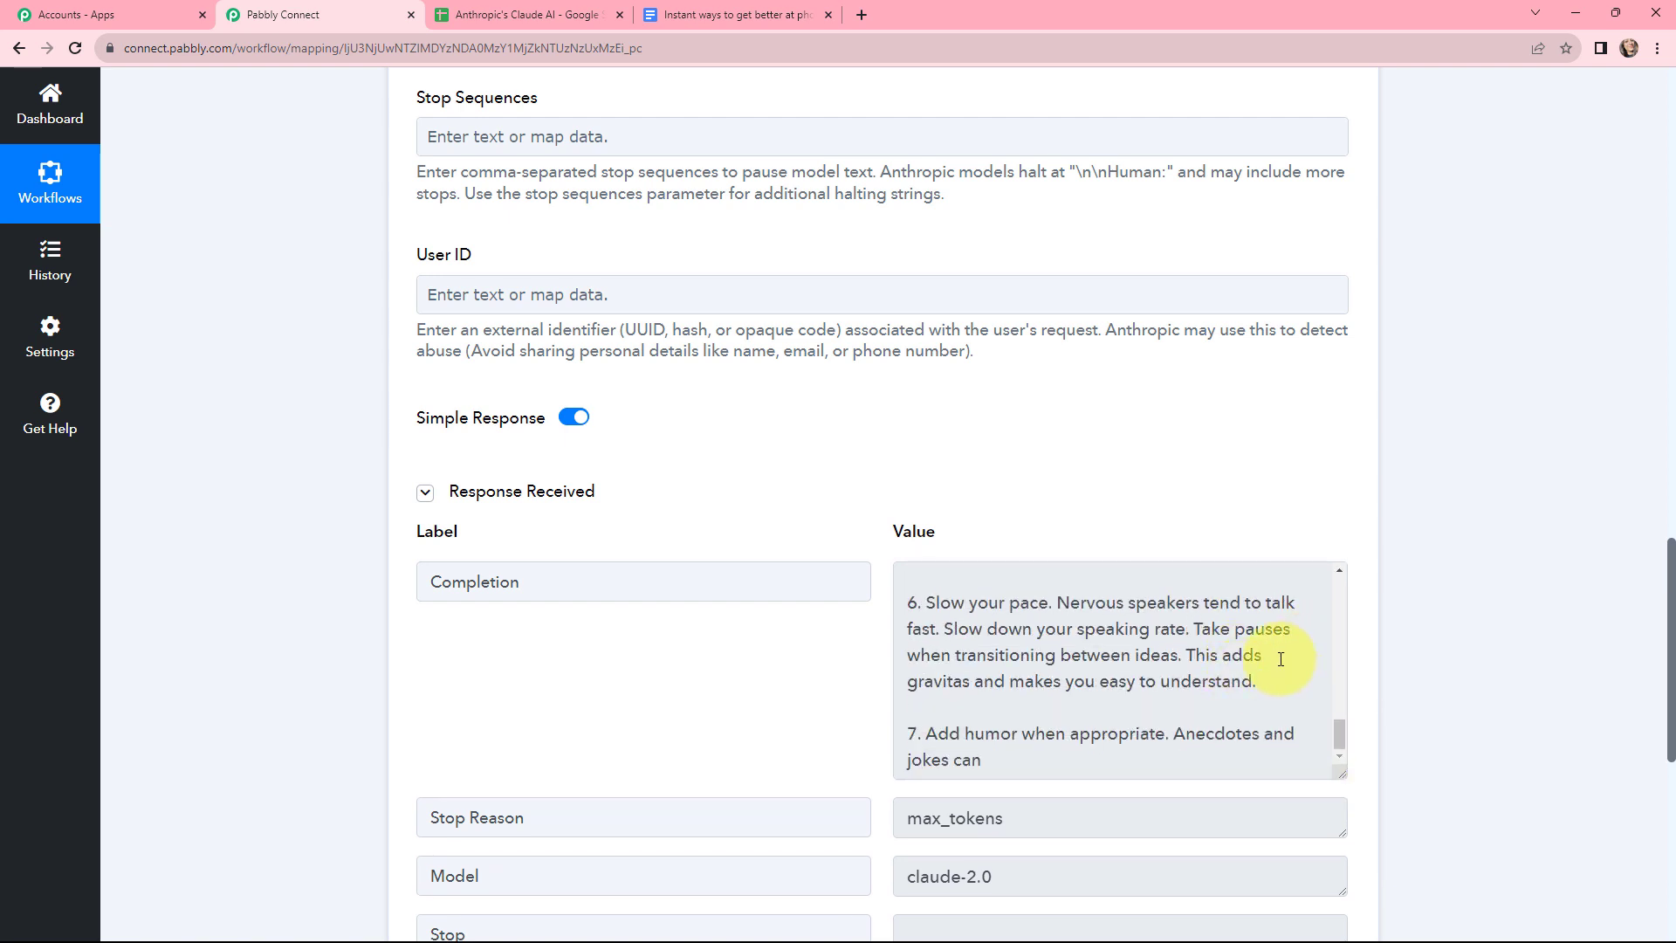
scroll(1281, 658, up, 10)
scroll(1281, 652, up, 5)
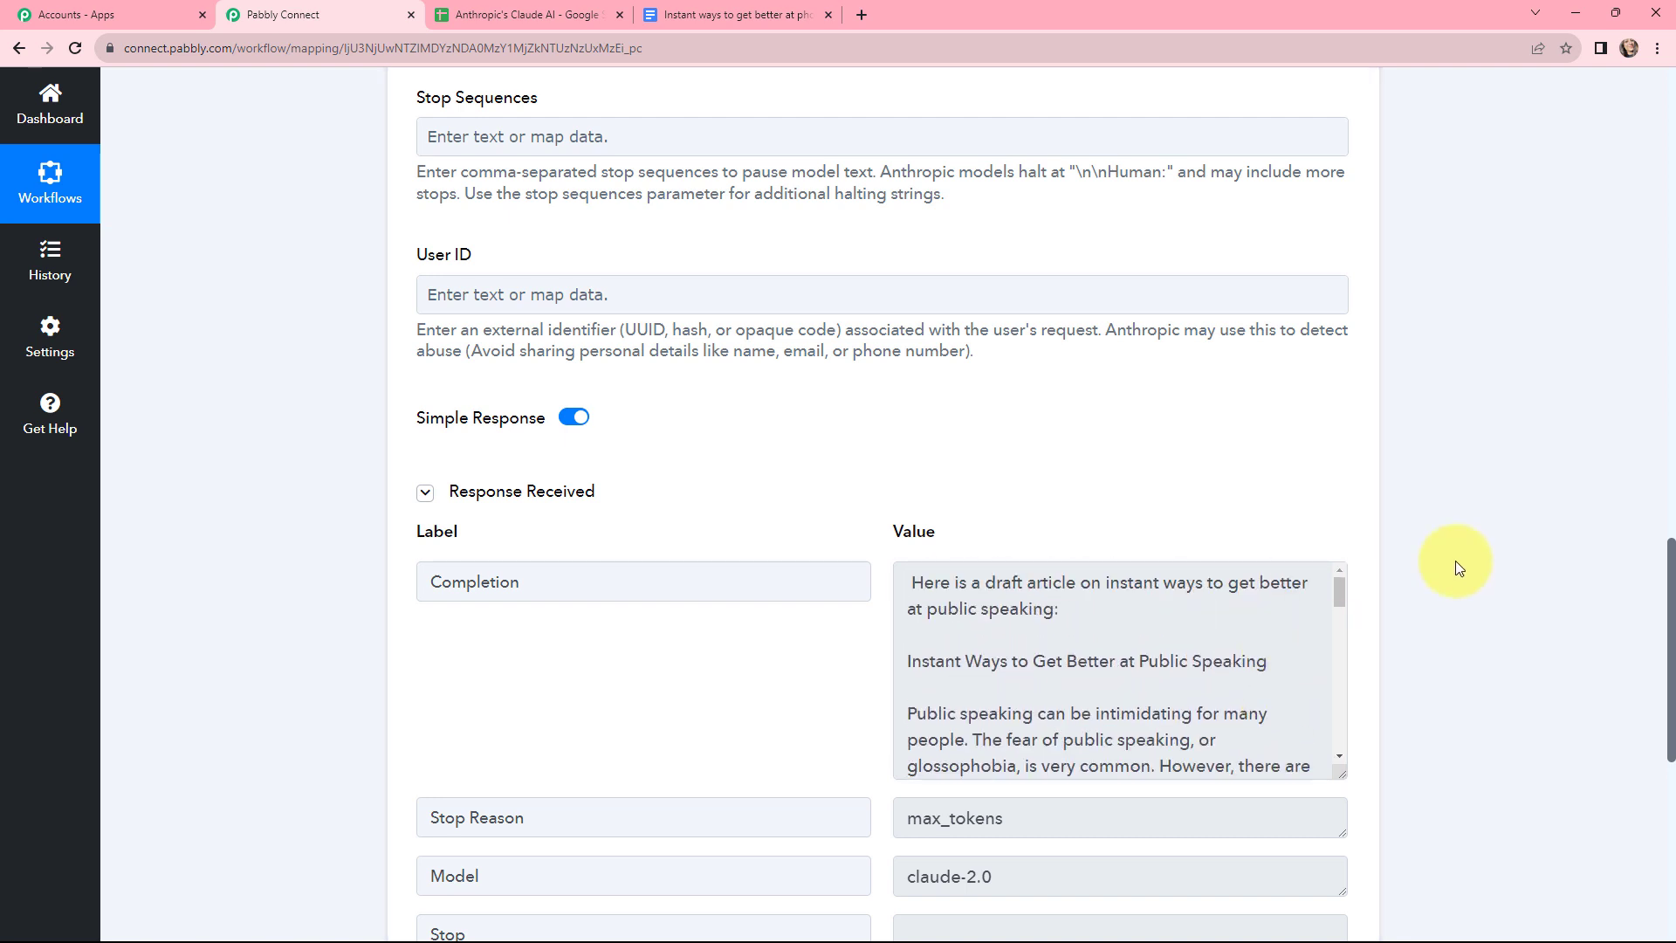
scroll(1455, 560, down, 3)
drag(1159, 569, 898, 546)
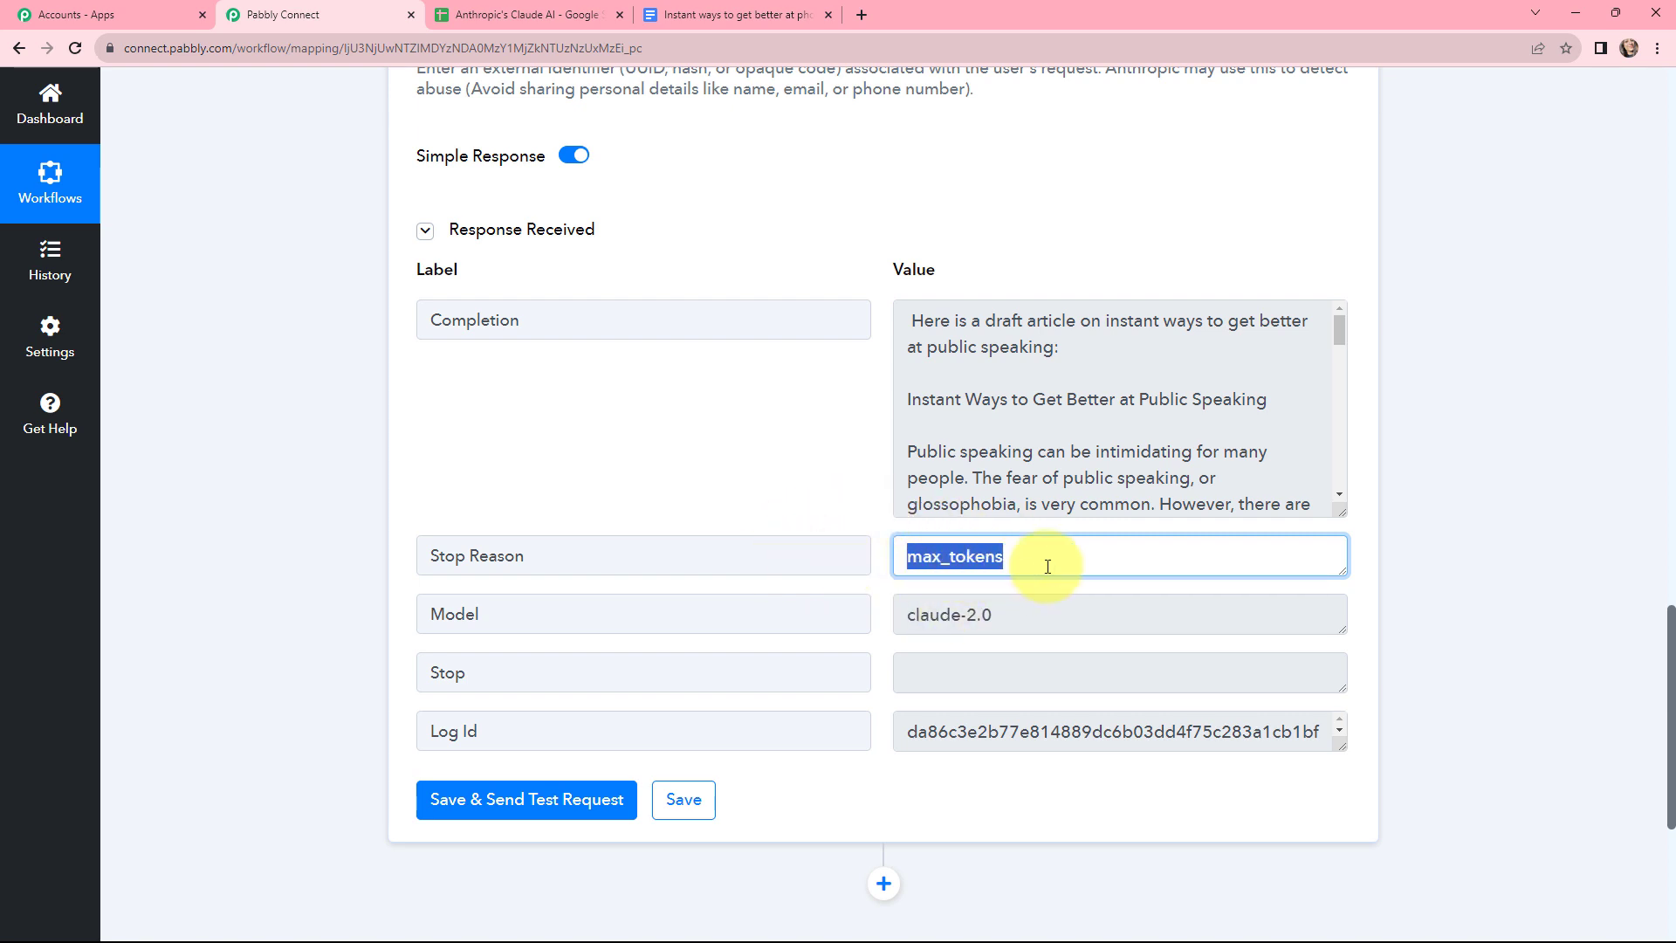
drag(1032, 614, 909, 617)
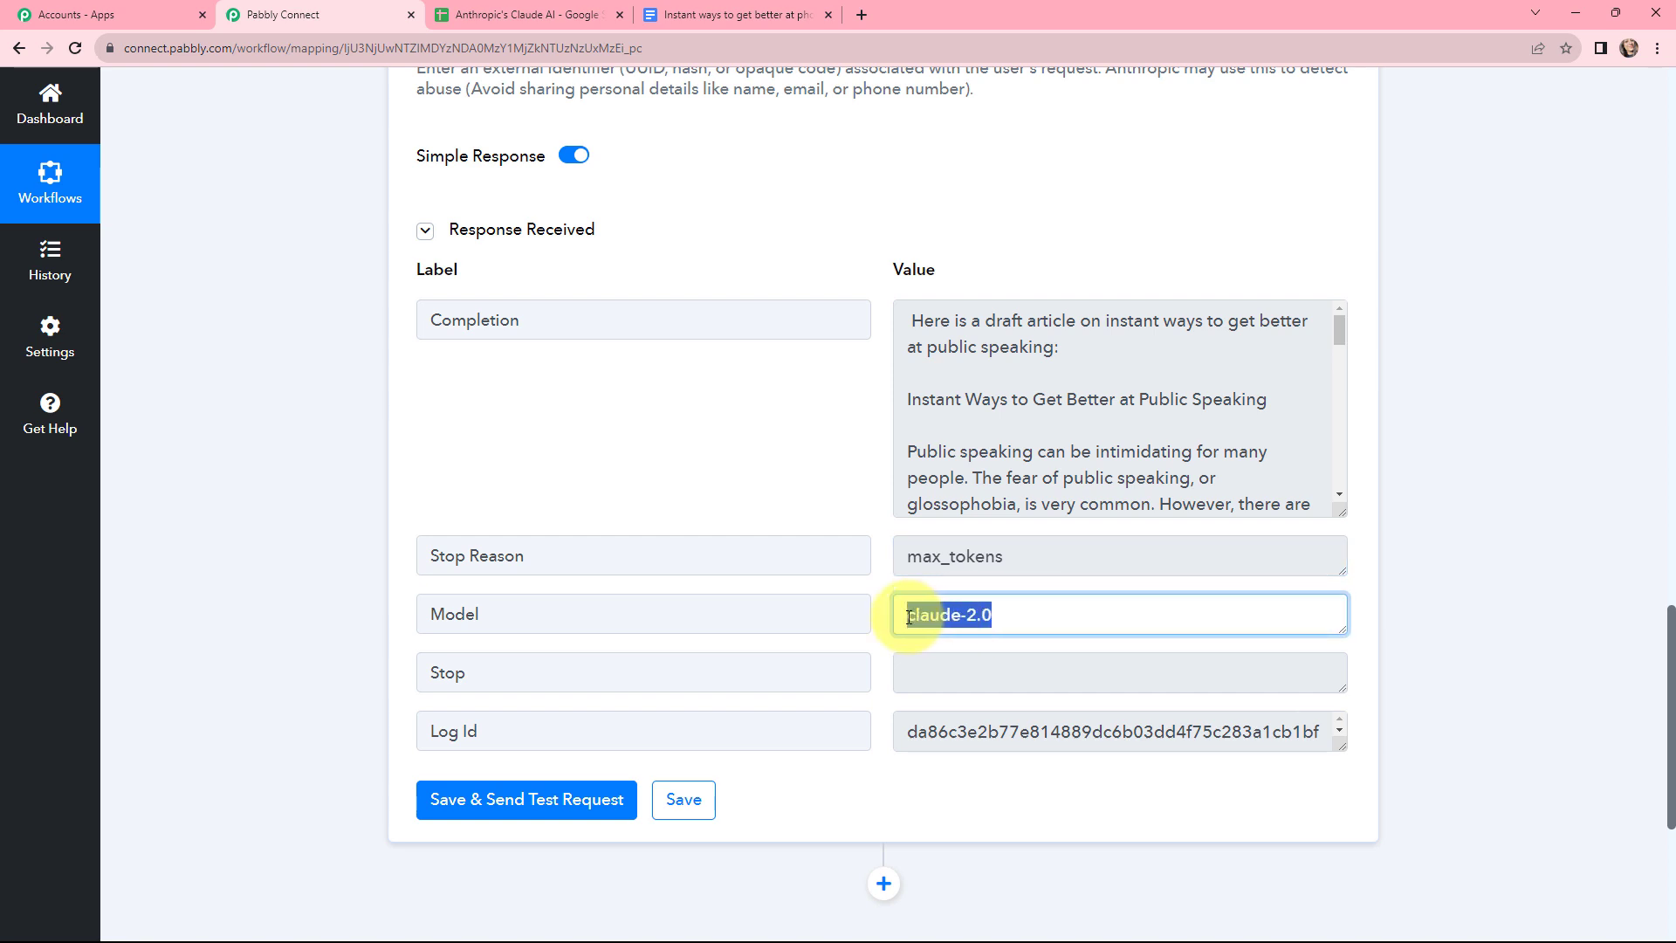
click(1479, 480)
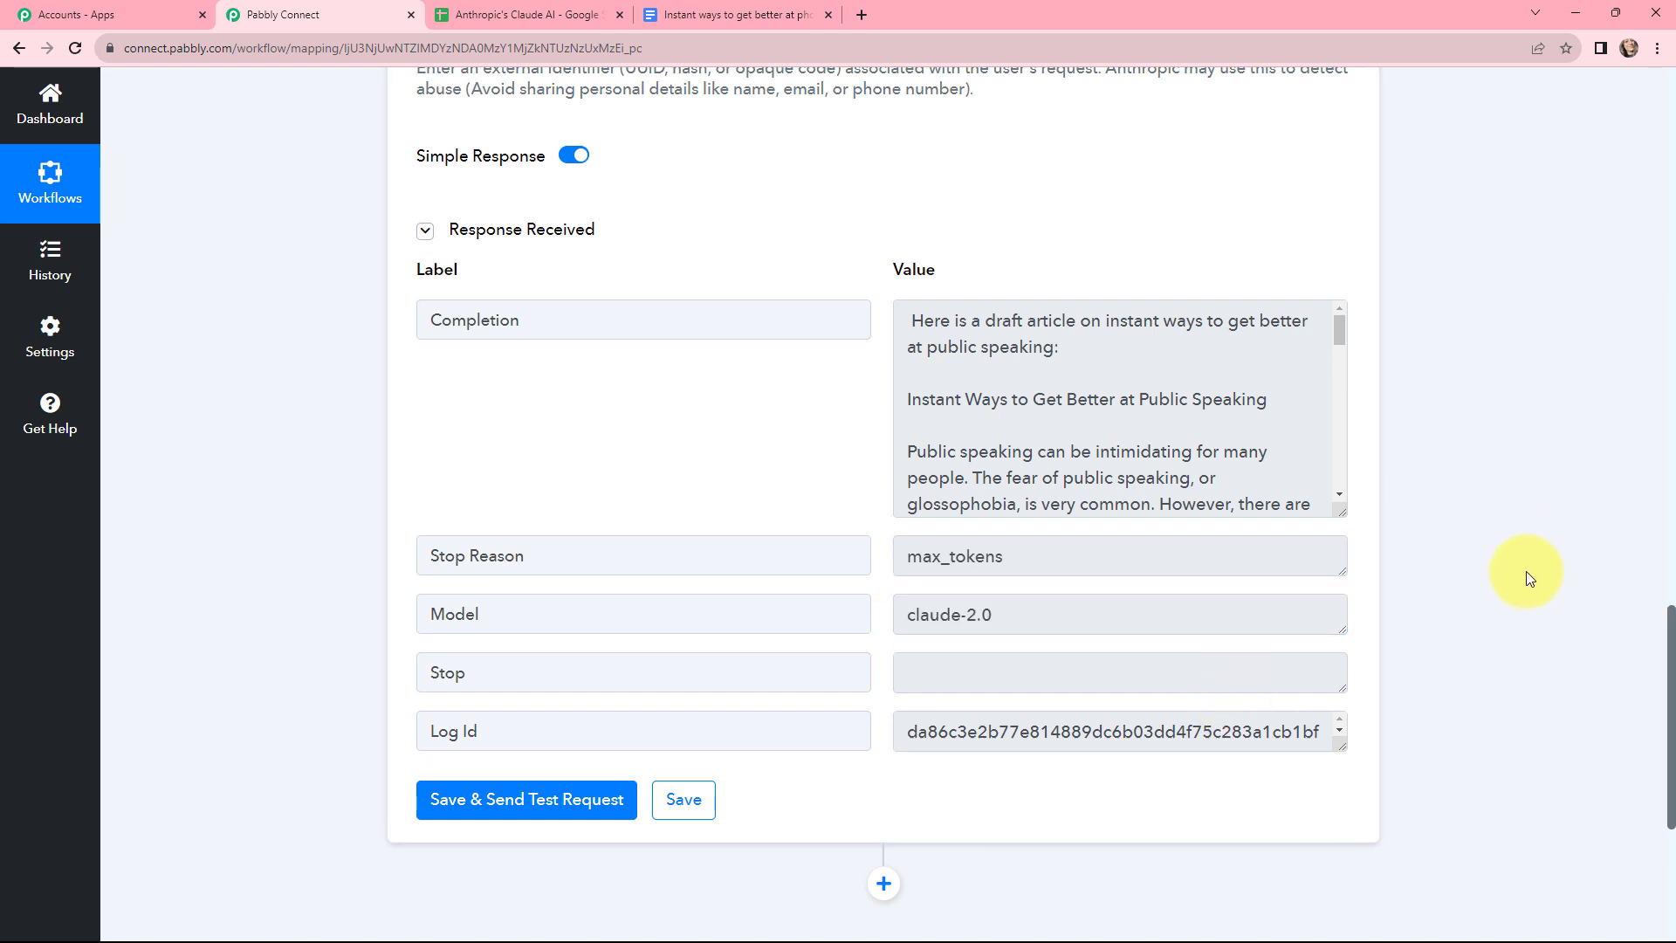
click(1077, 354)
drag(1078, 354, 908, 332)
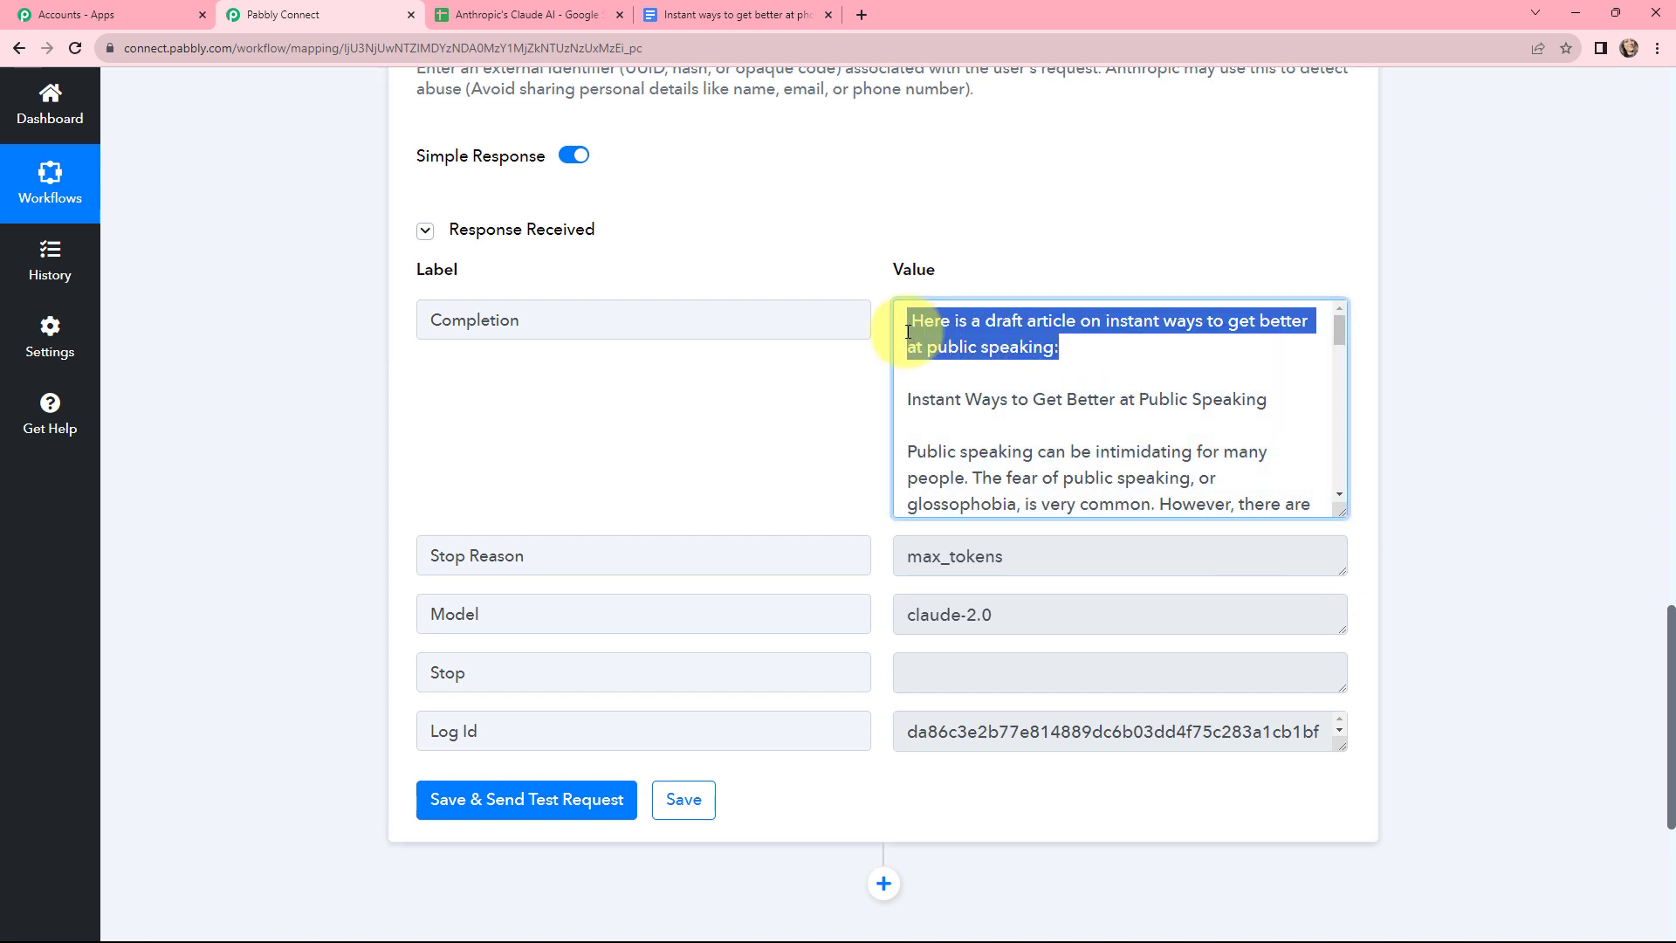
click(1456, 364)
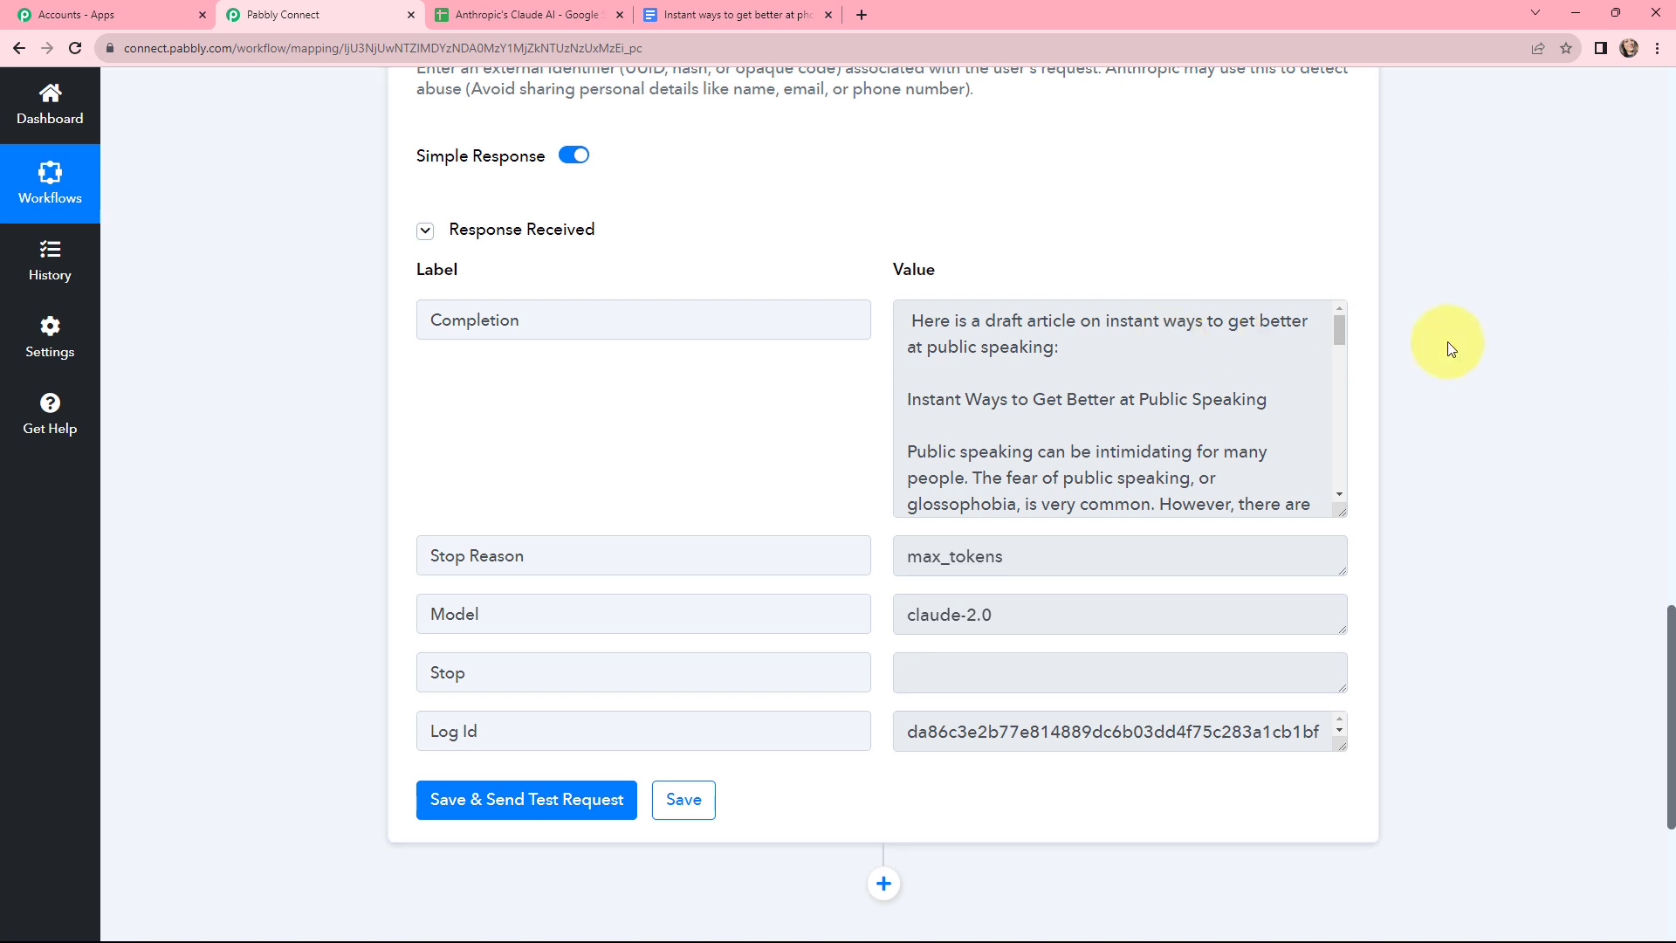
Add a Text Formatter by Pabbly action with the Split Text event after the Claude step and connect it
scroll(1456, 340, down, 3)
scroll(938, 610, down, 2)
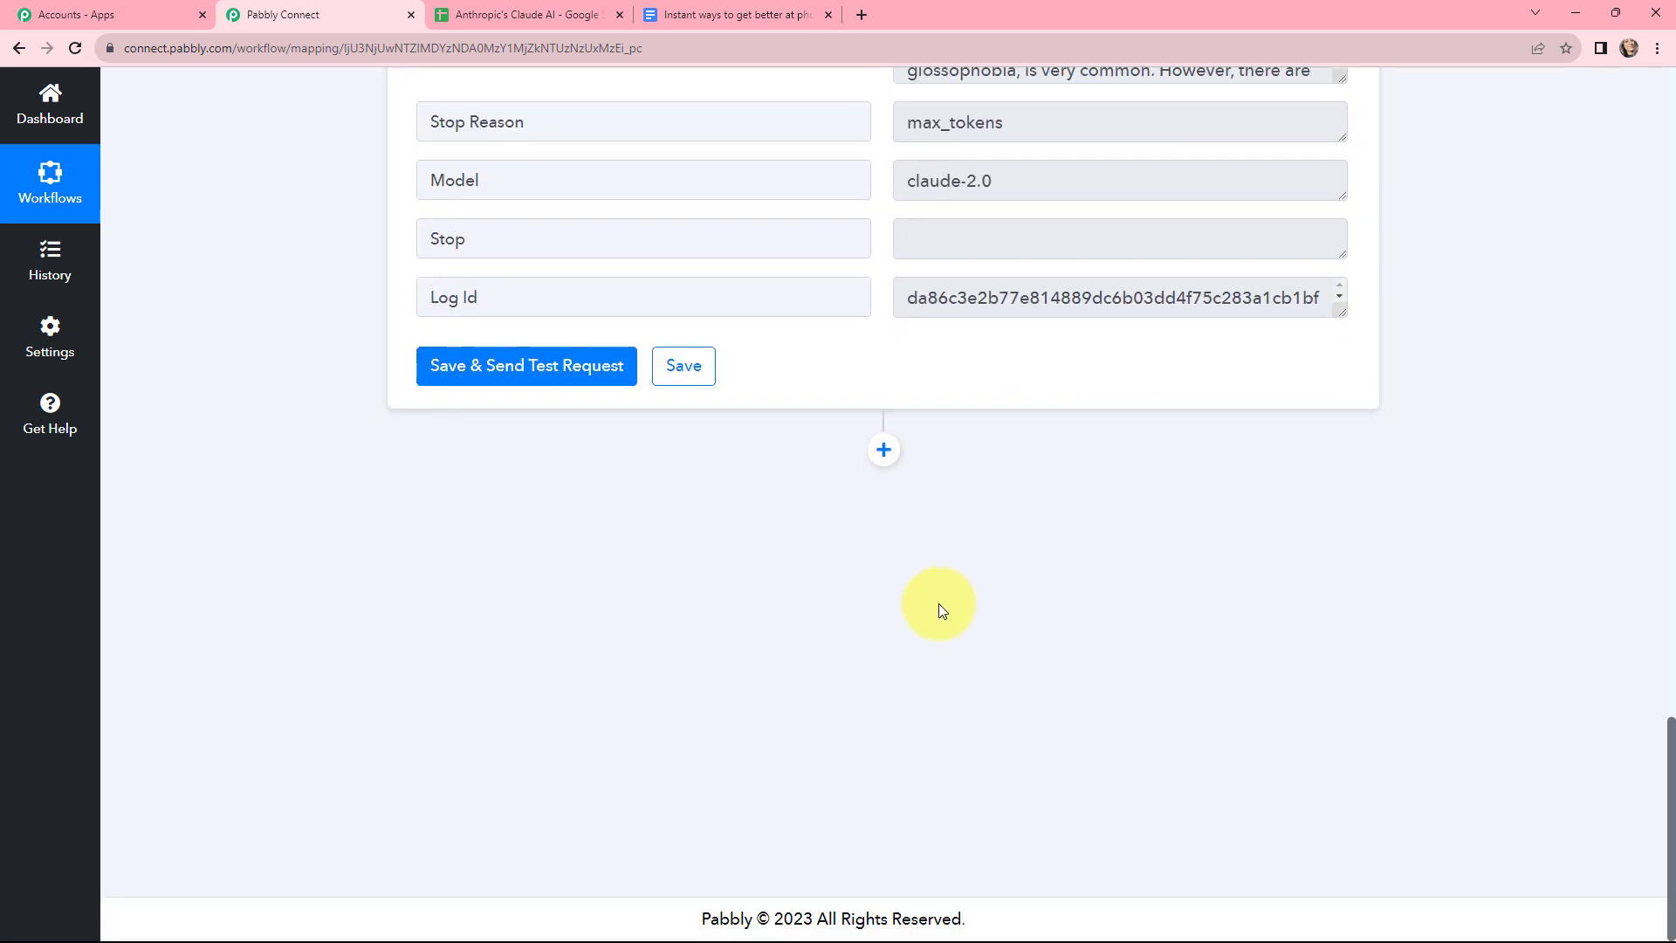
click(883, 452)
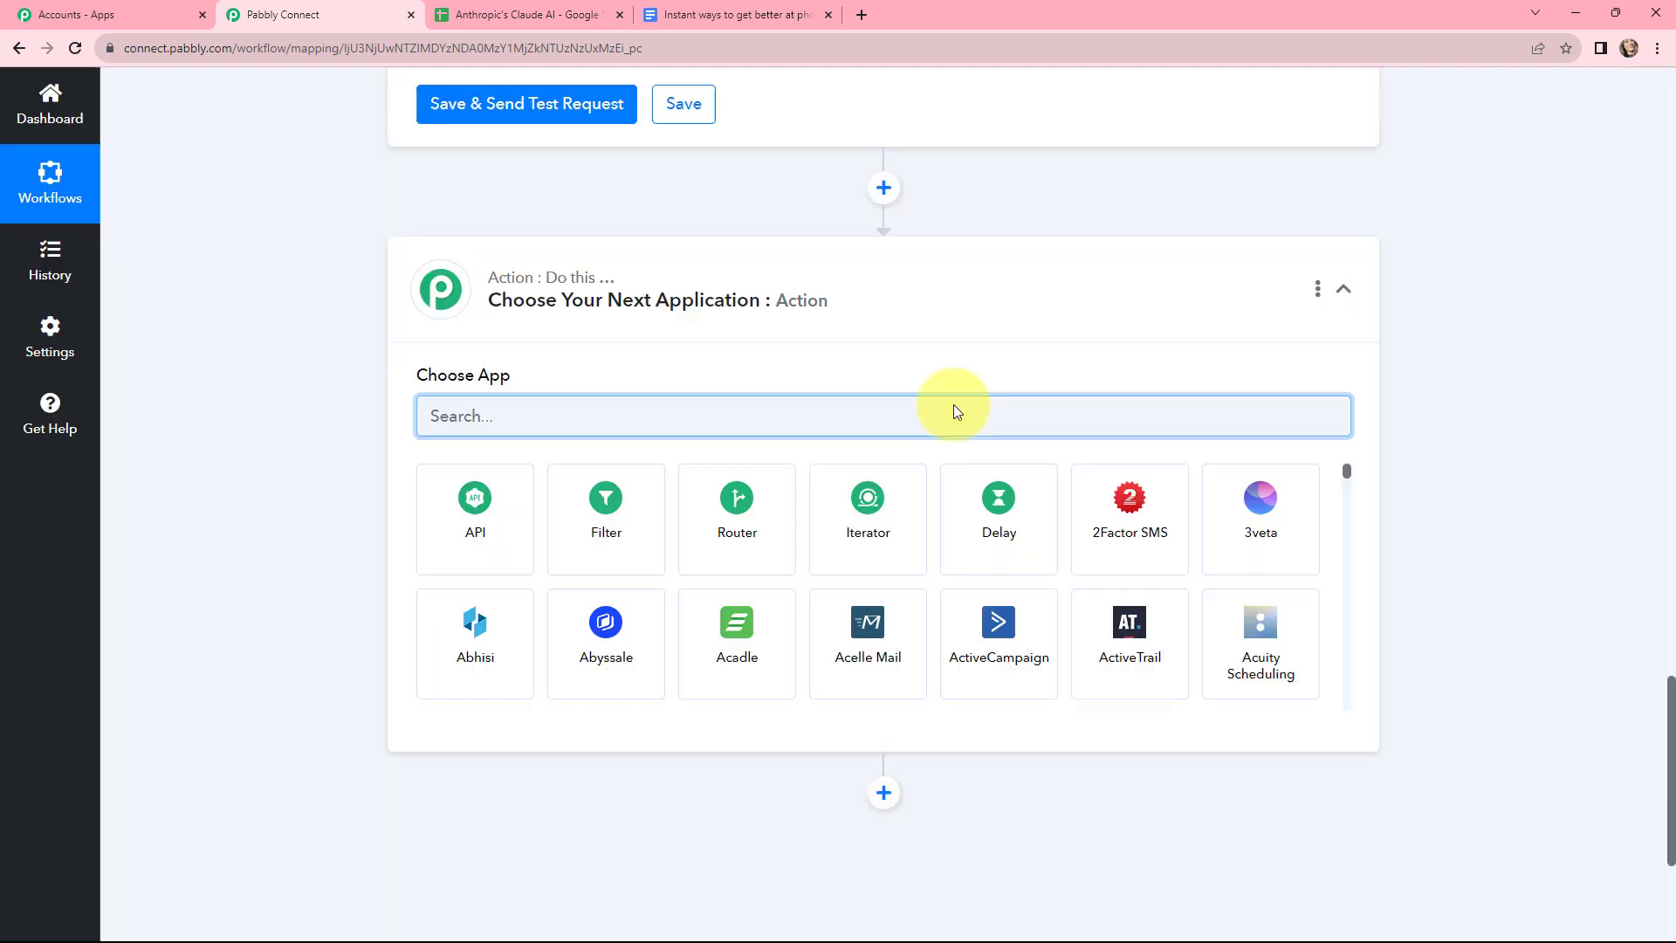
text(text)
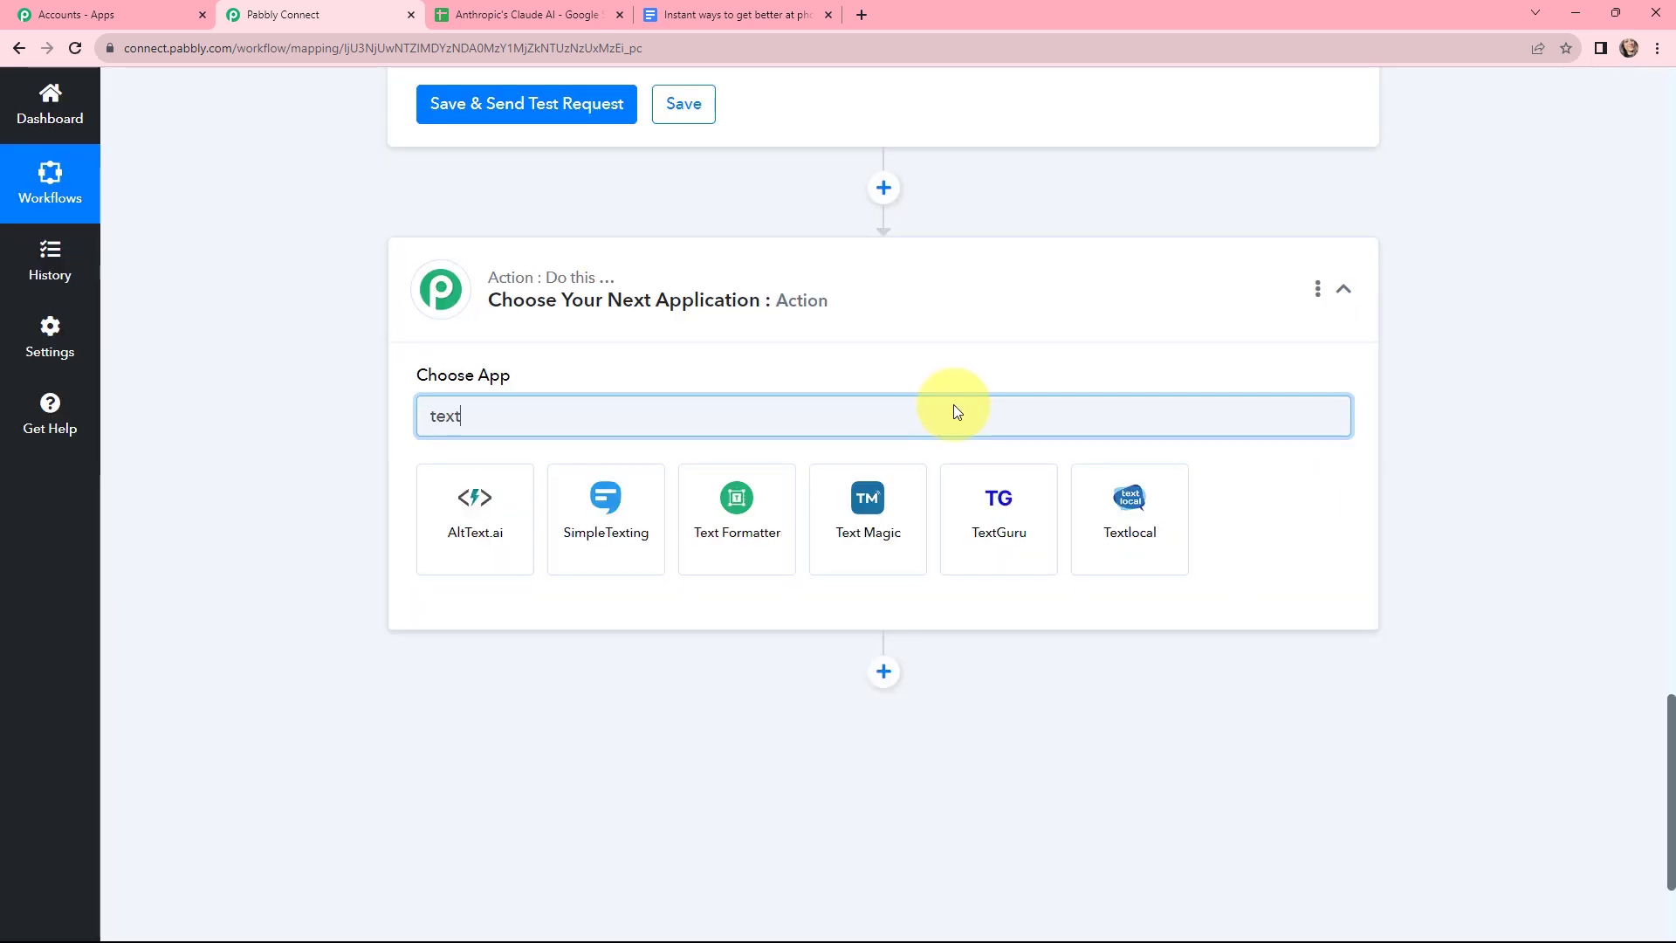
click(751, 490)
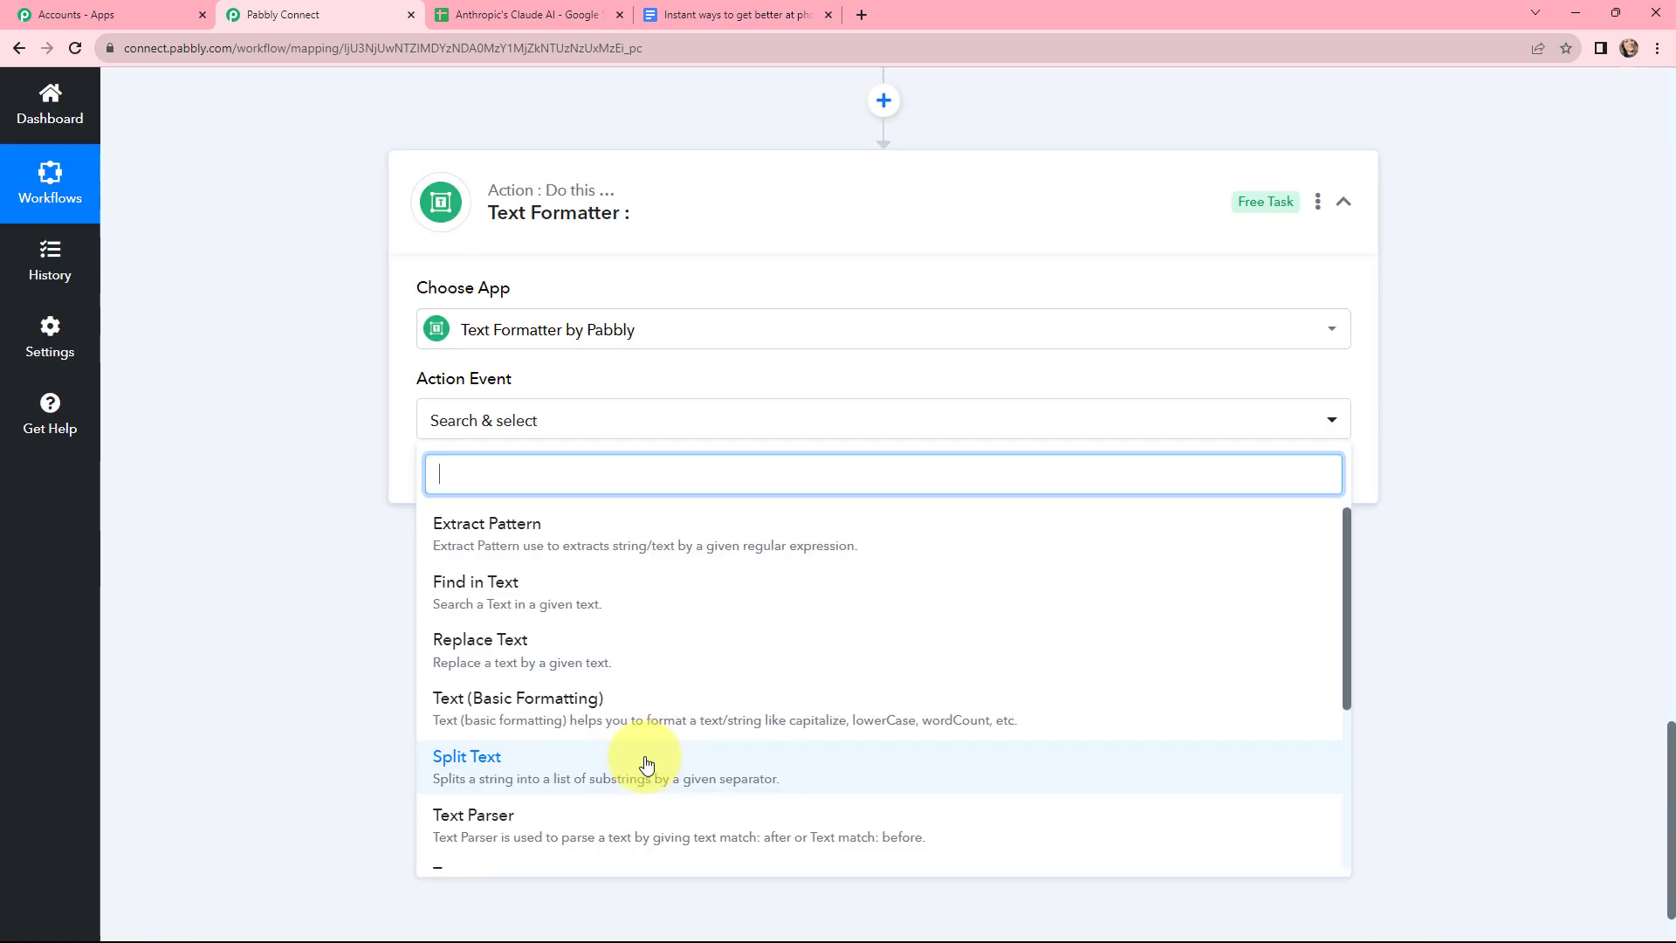
click(647, 766)
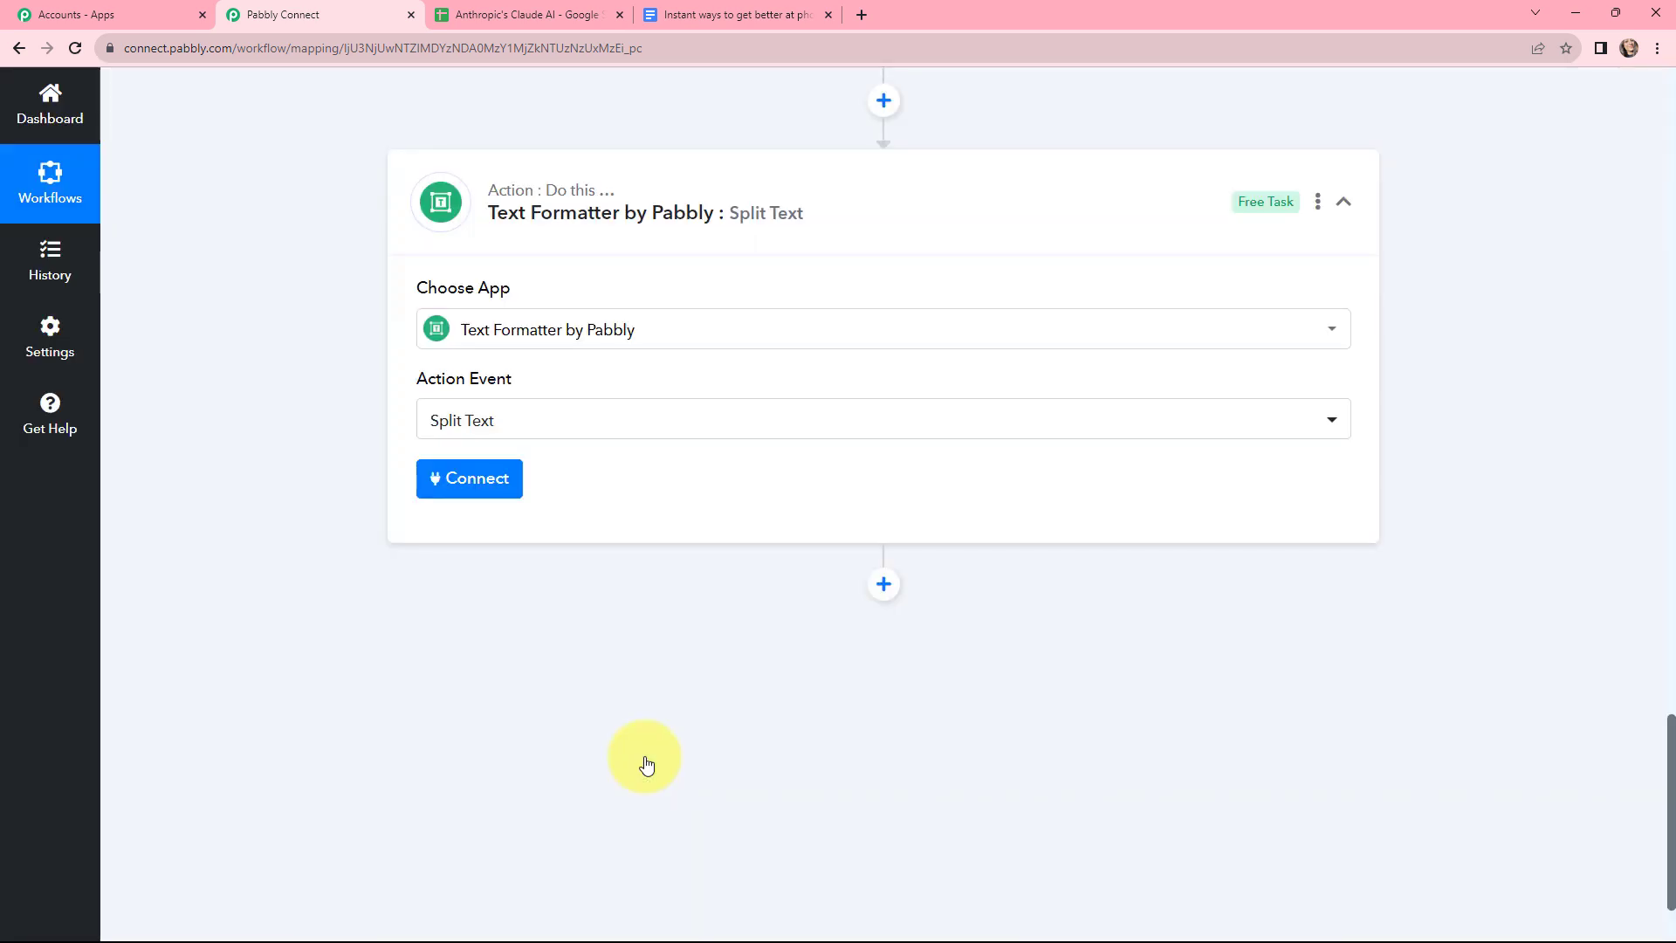
click(475, 482)
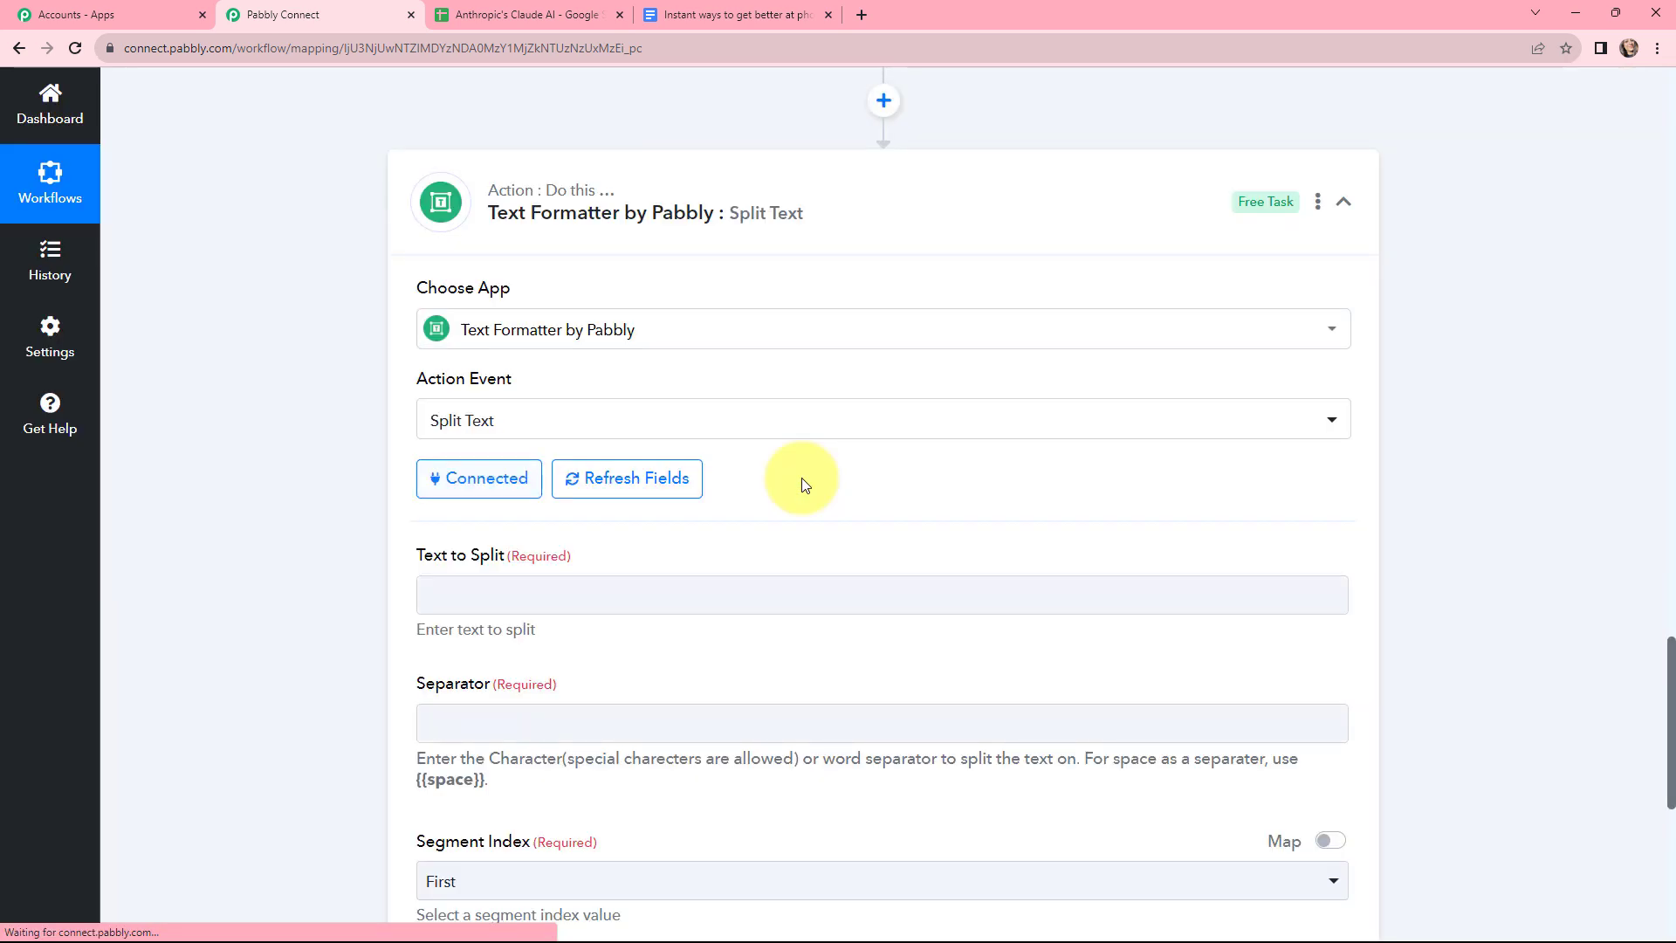
Map the Completion value from the Anthropic (Claude) step into the Text to Split field
scroll(801, 479, down, 3)
click(580, 336)
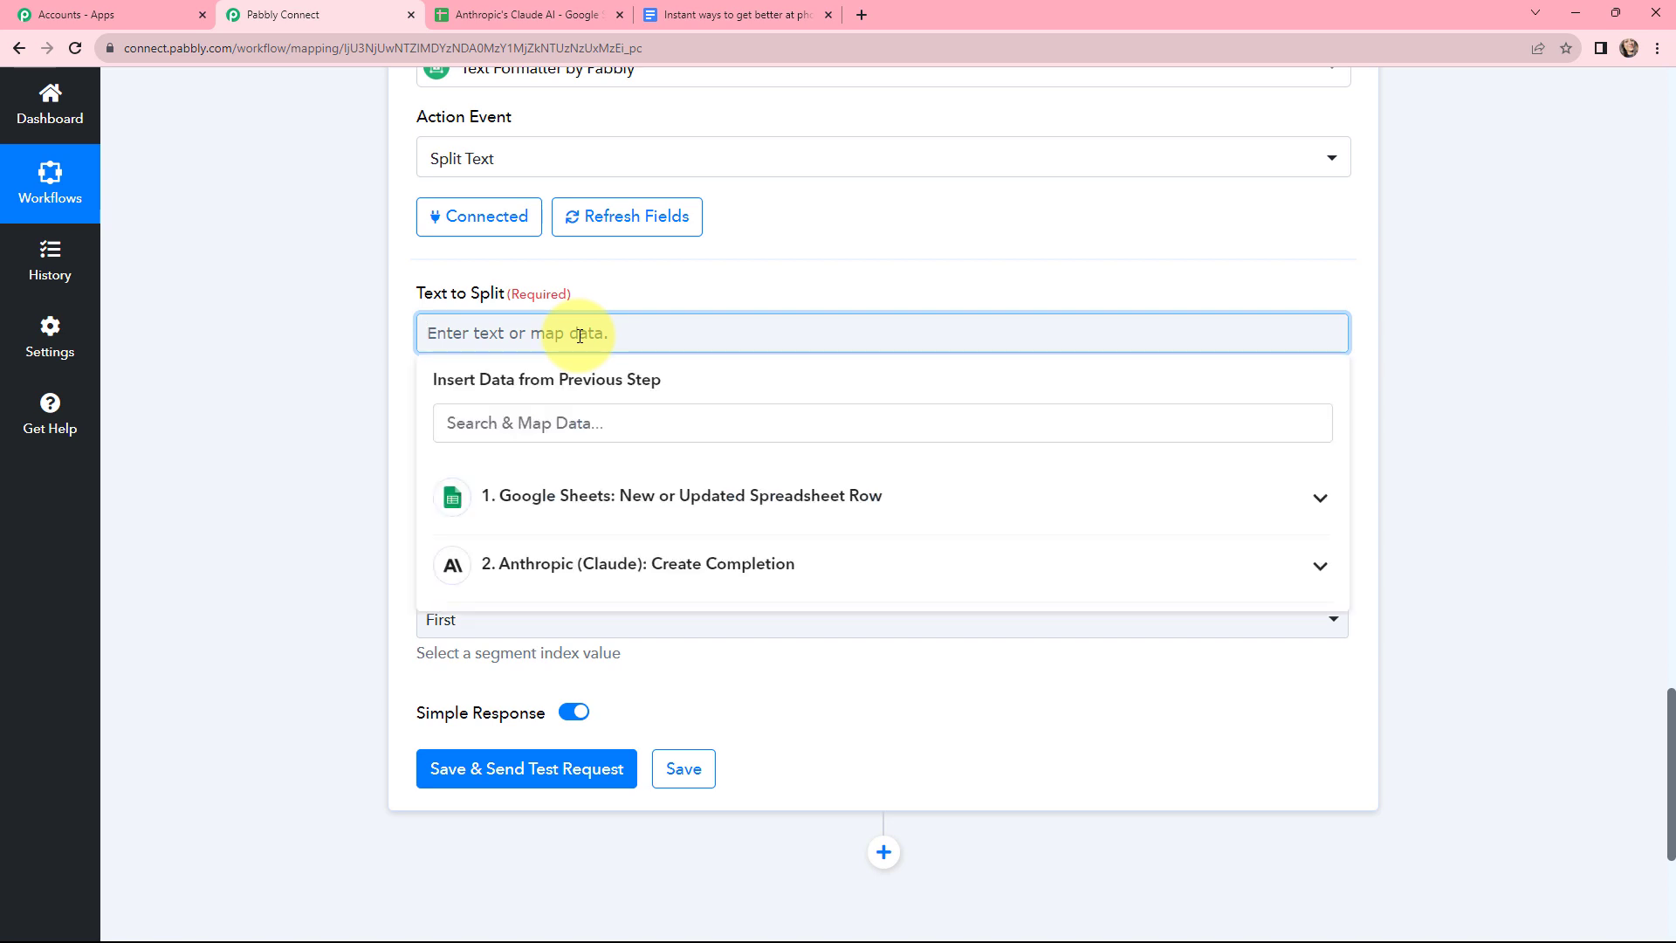
click(625, 569)
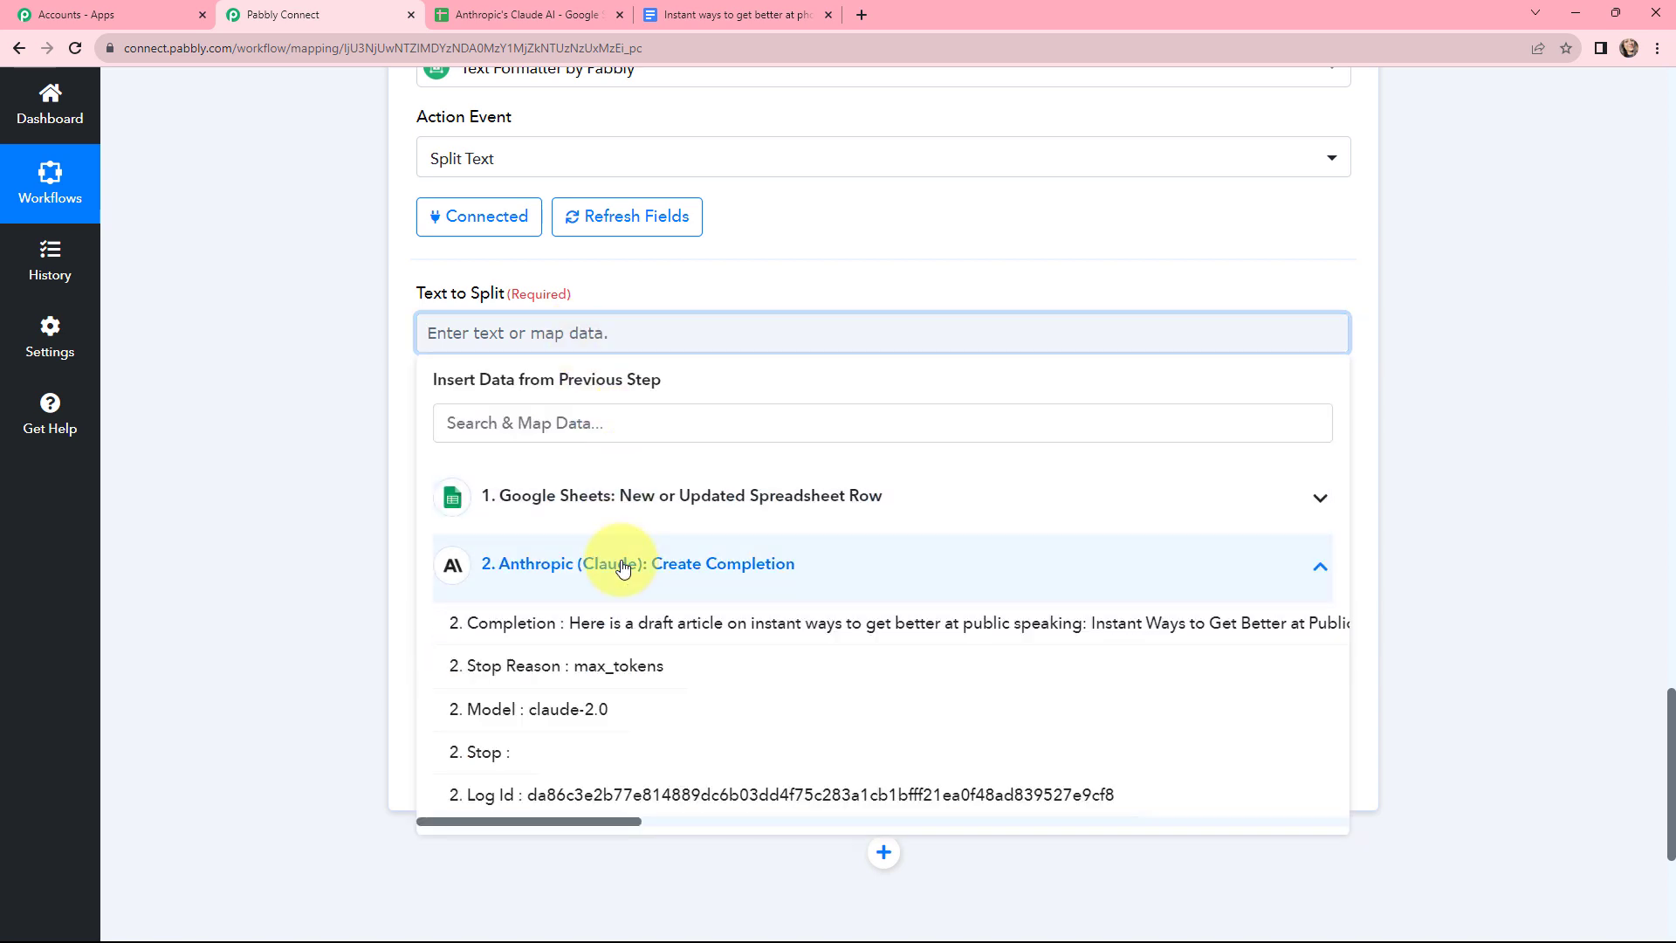
click(675, 626)
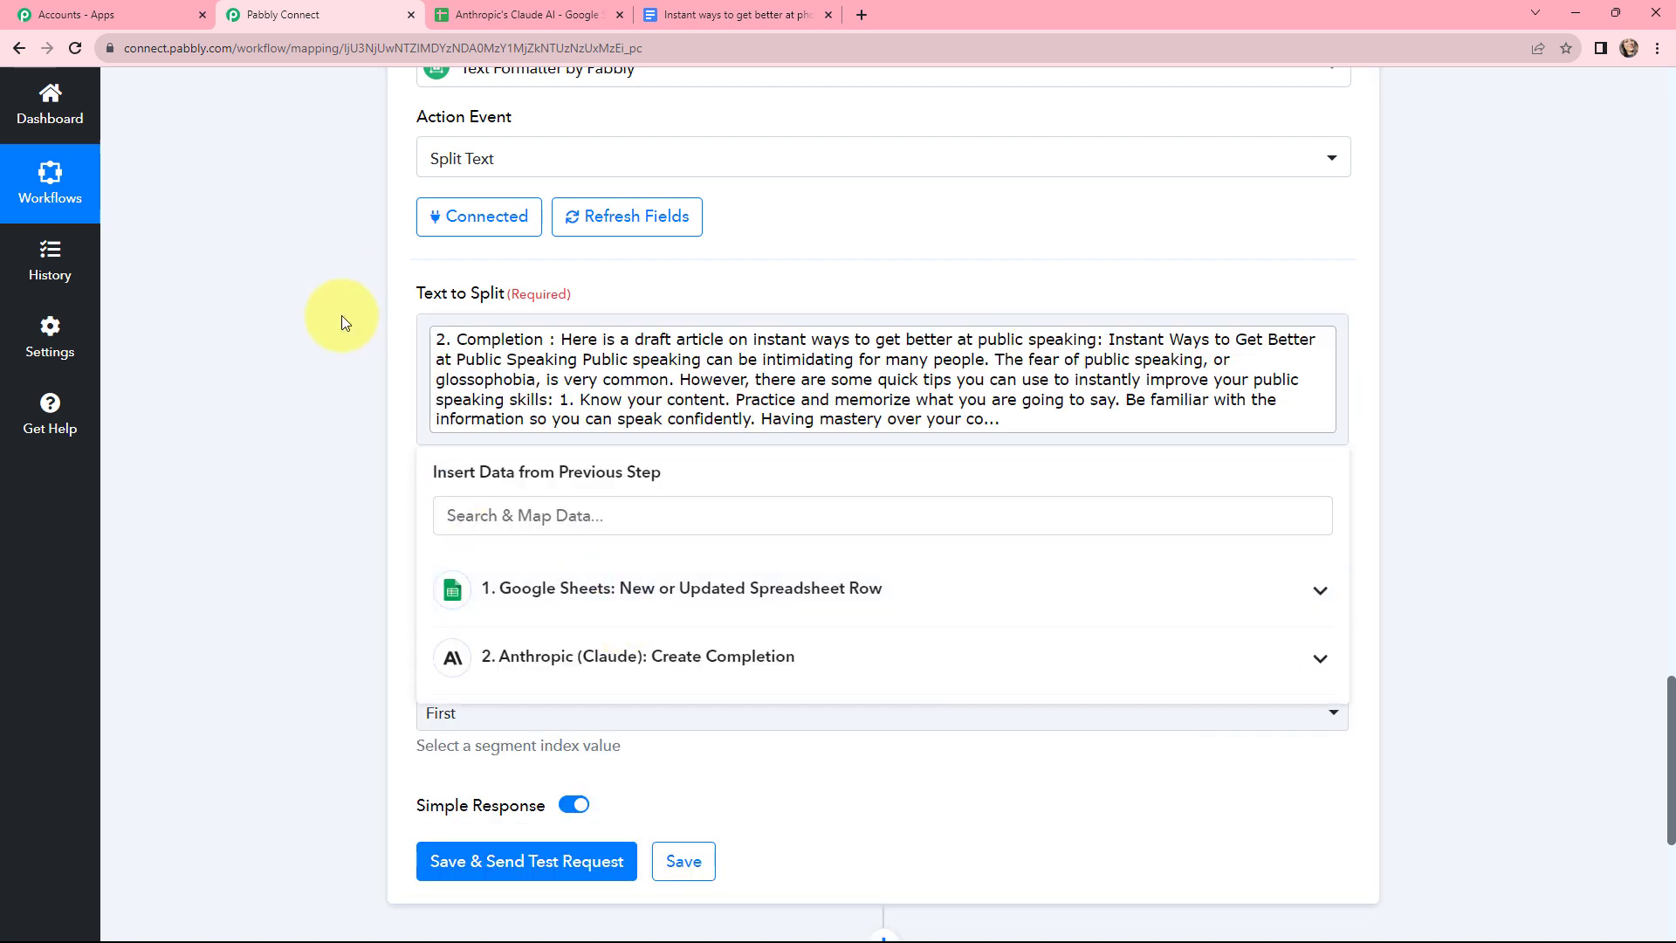
Set the separator to "speaking:" and the Segment Index to Second for the text split
scroll(609, 367, down, 1)
scroll(608, 365, down, 1)
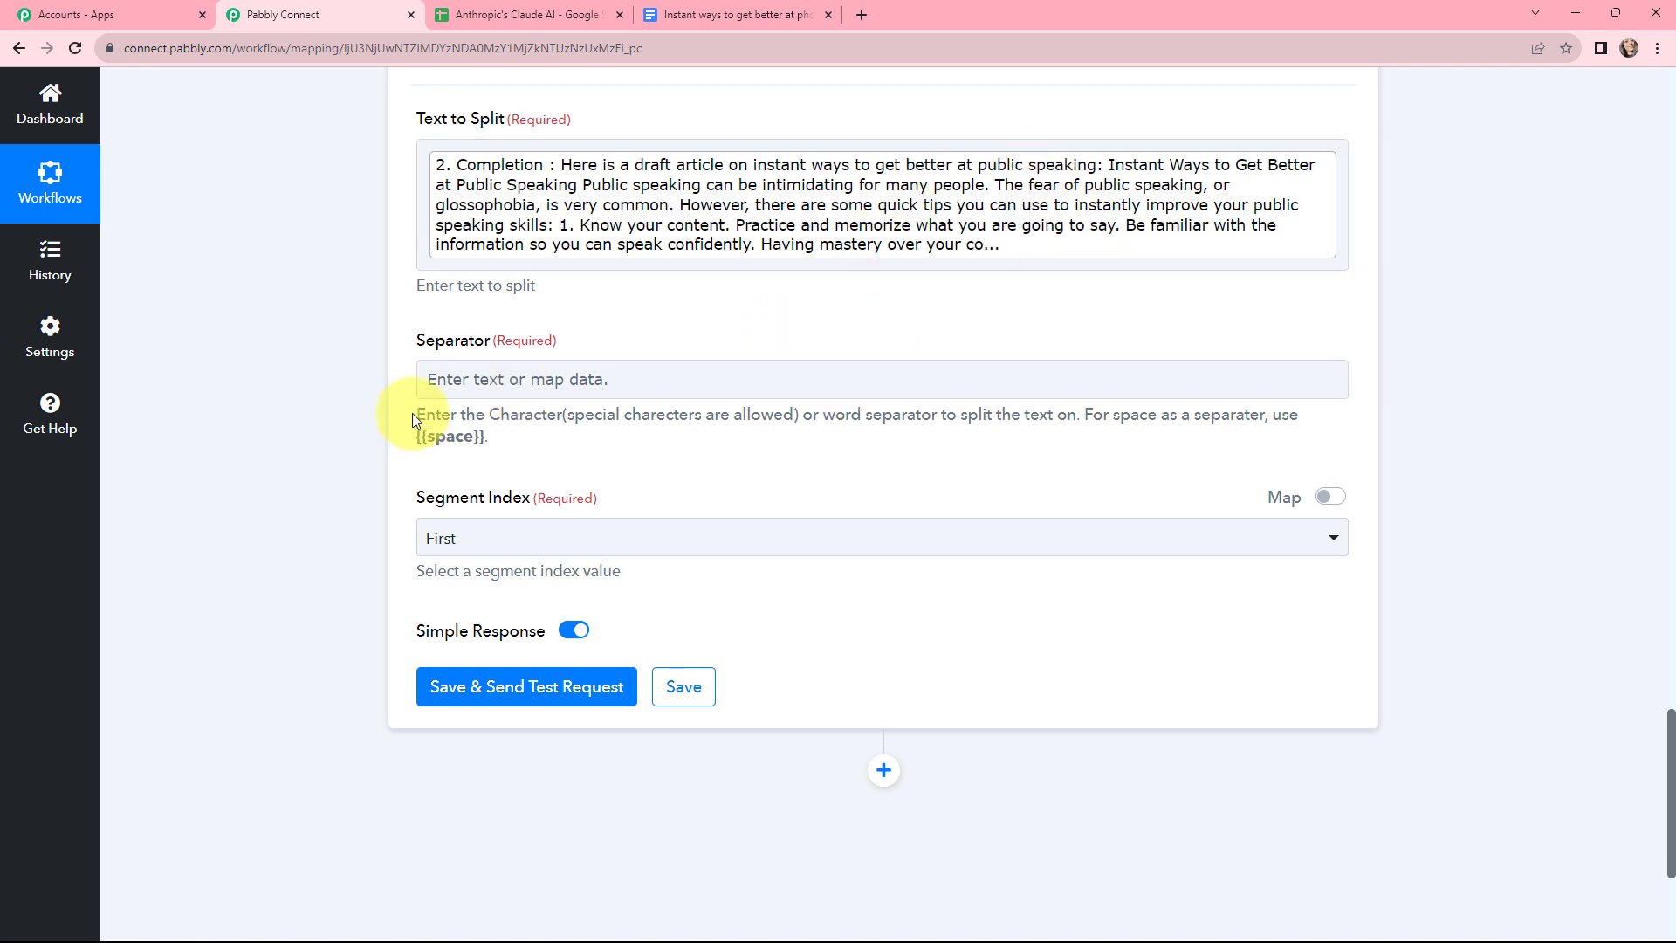
scroll(1082, 415, up, 1)
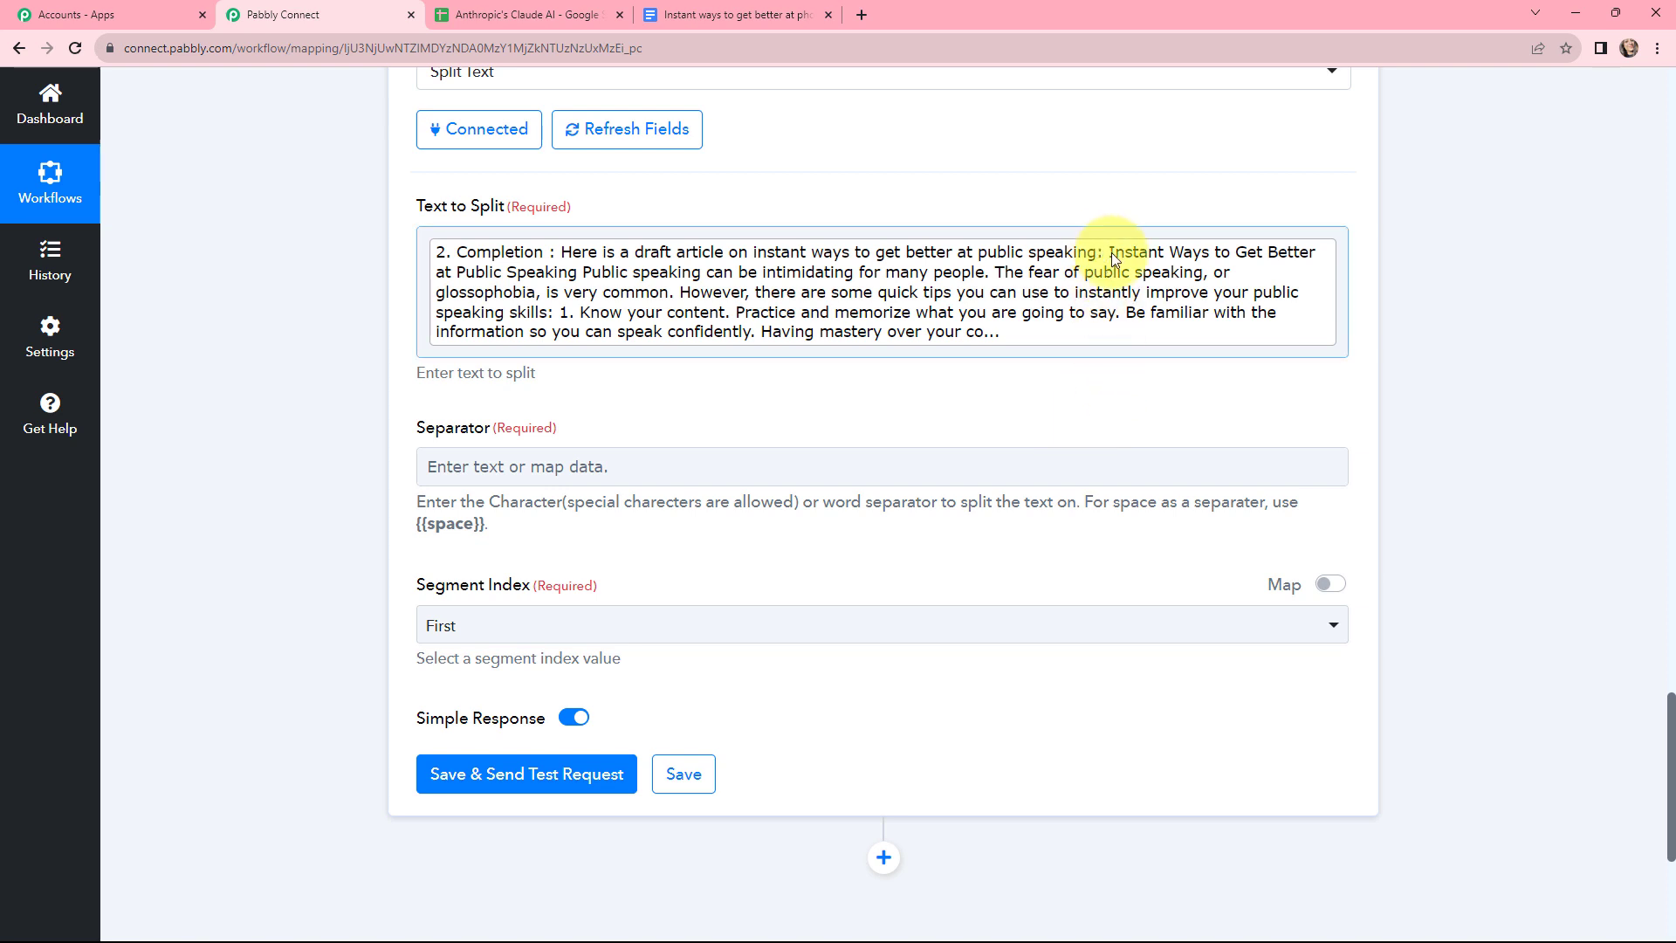
click(635, 475)
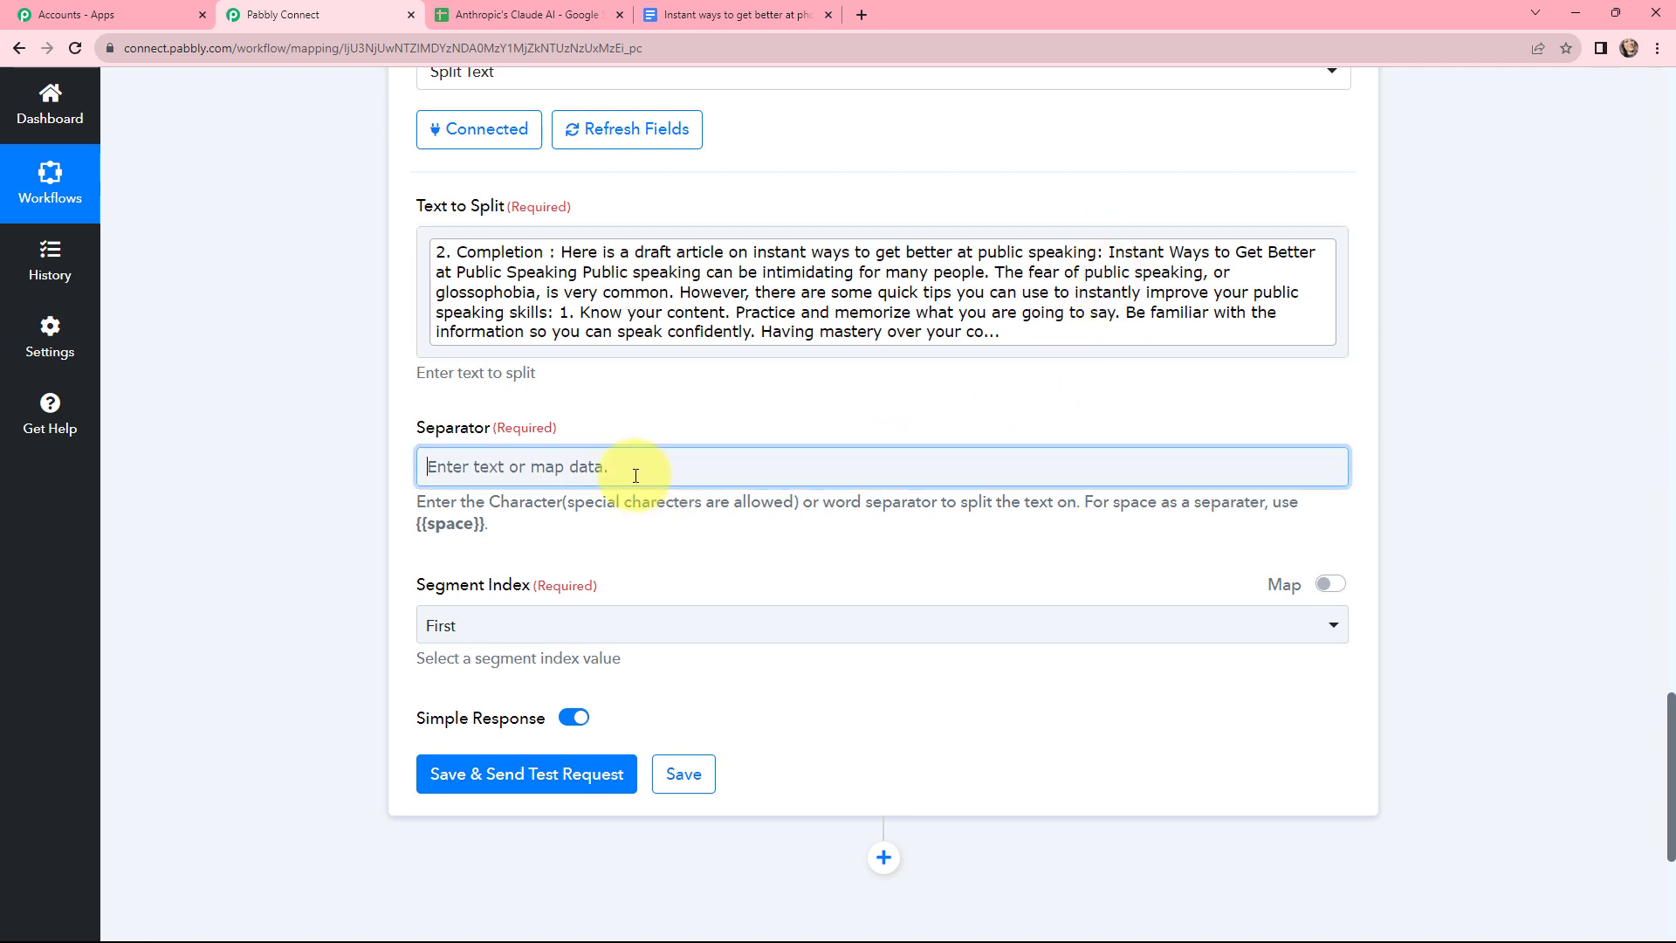
text(spe)
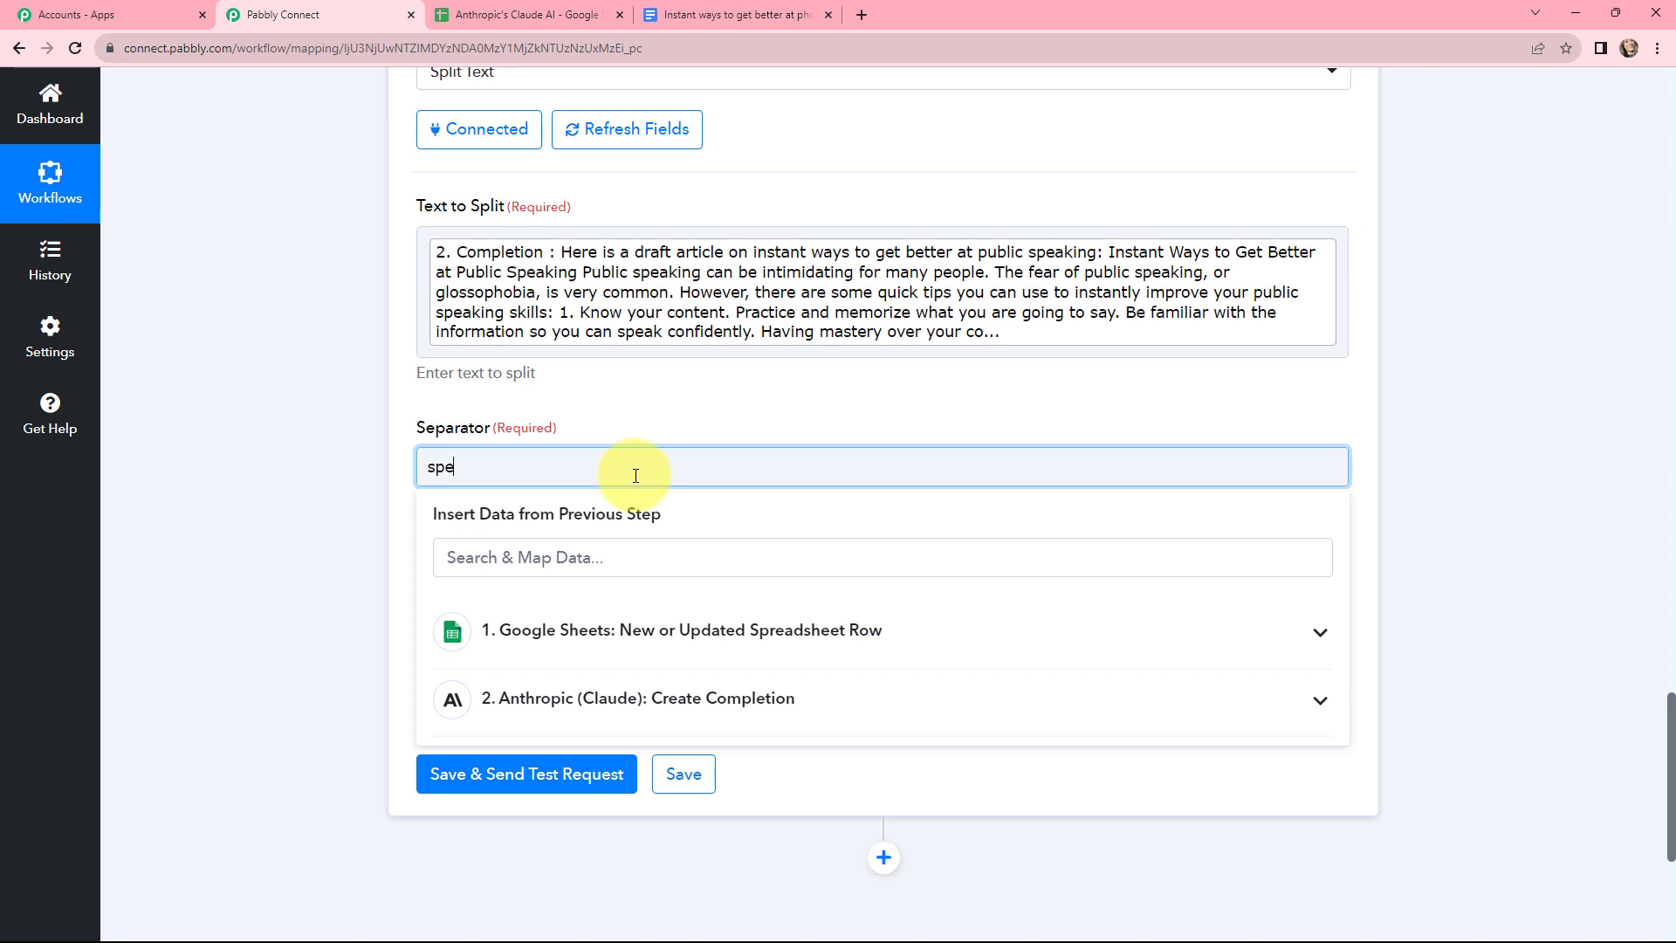
text(aking:)
scroll(561, 423, down, 2)
click(561, 449)
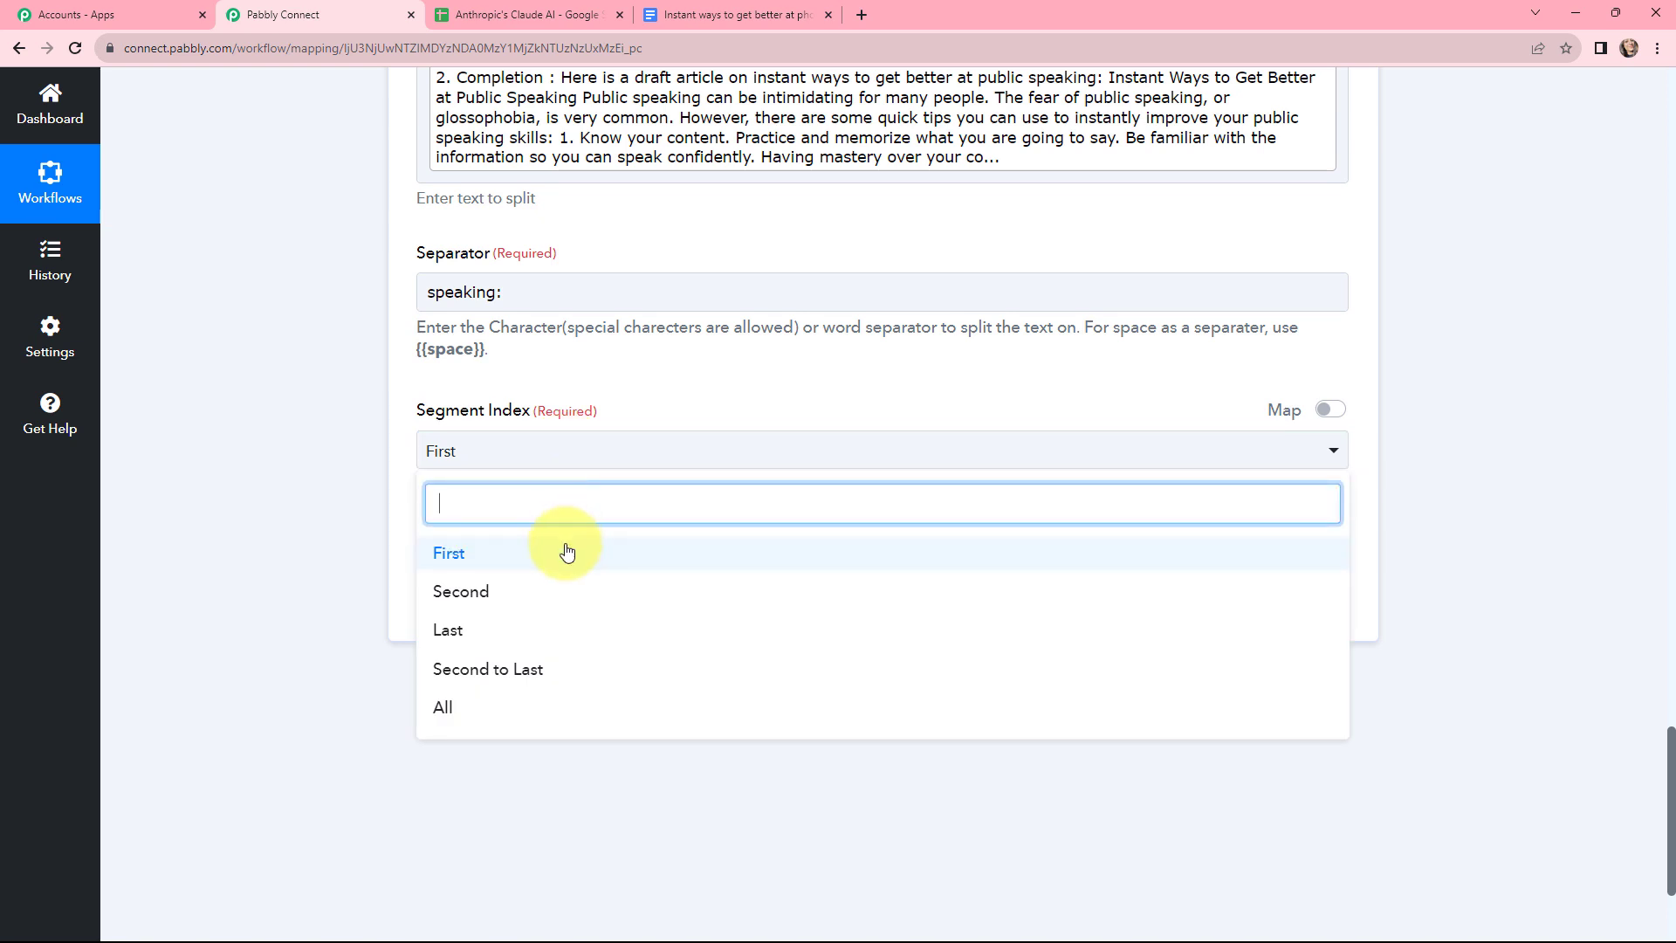
click(553, 589)
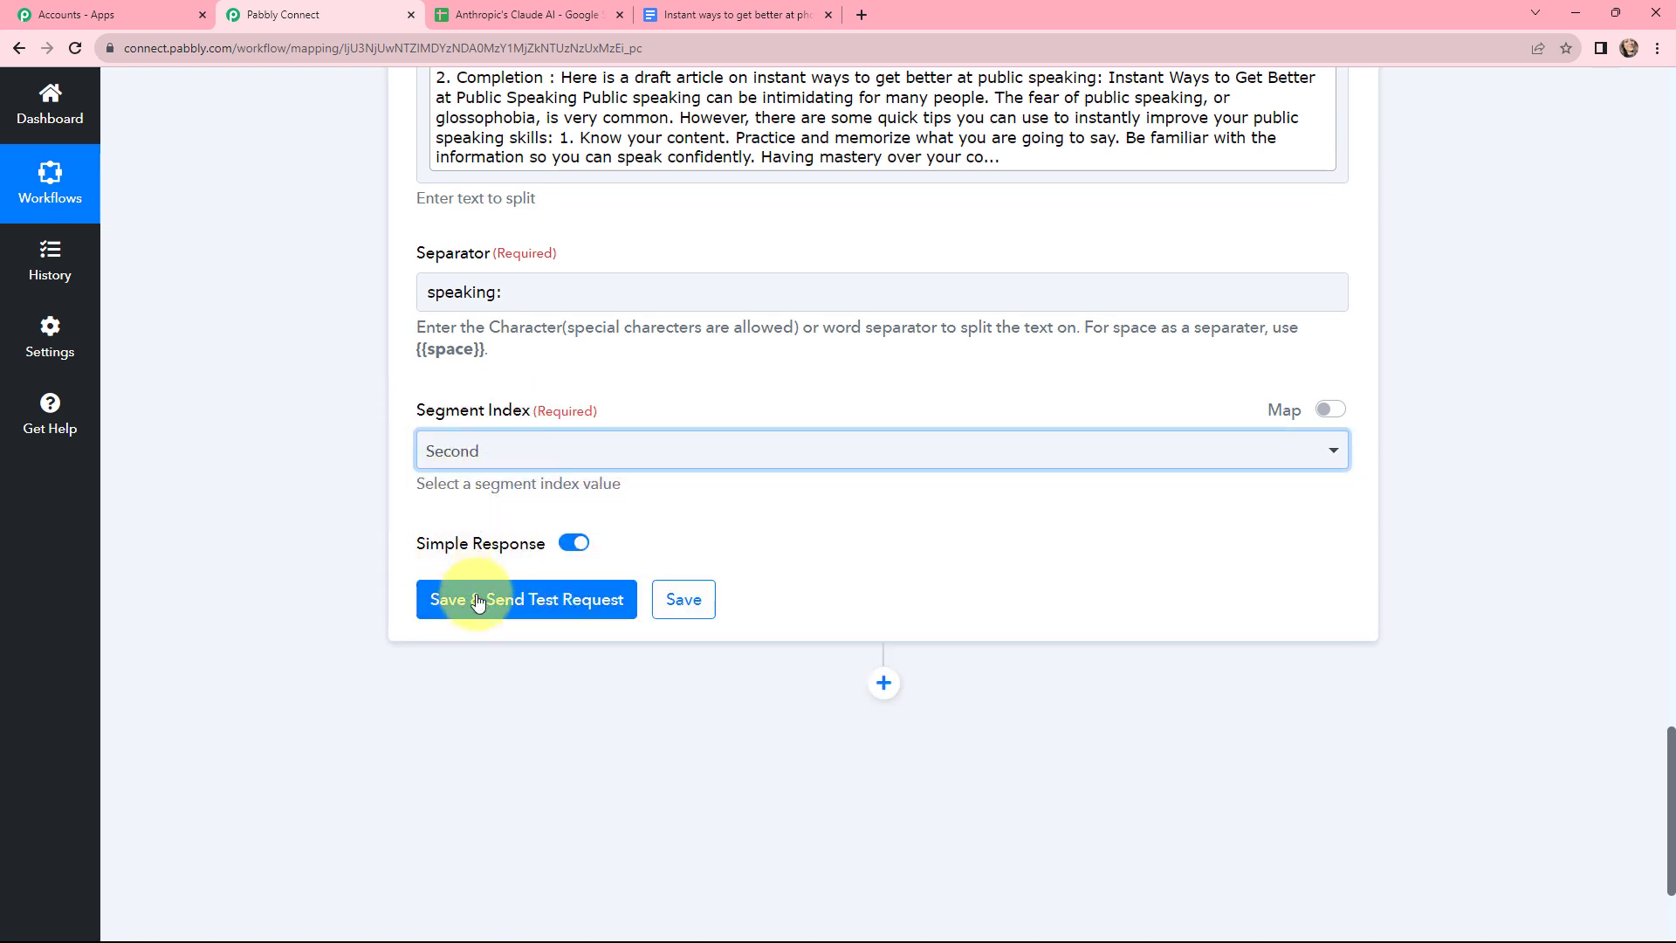
Save the Split Text action, send a test request and review the full Result value in the response
click(524, 603)
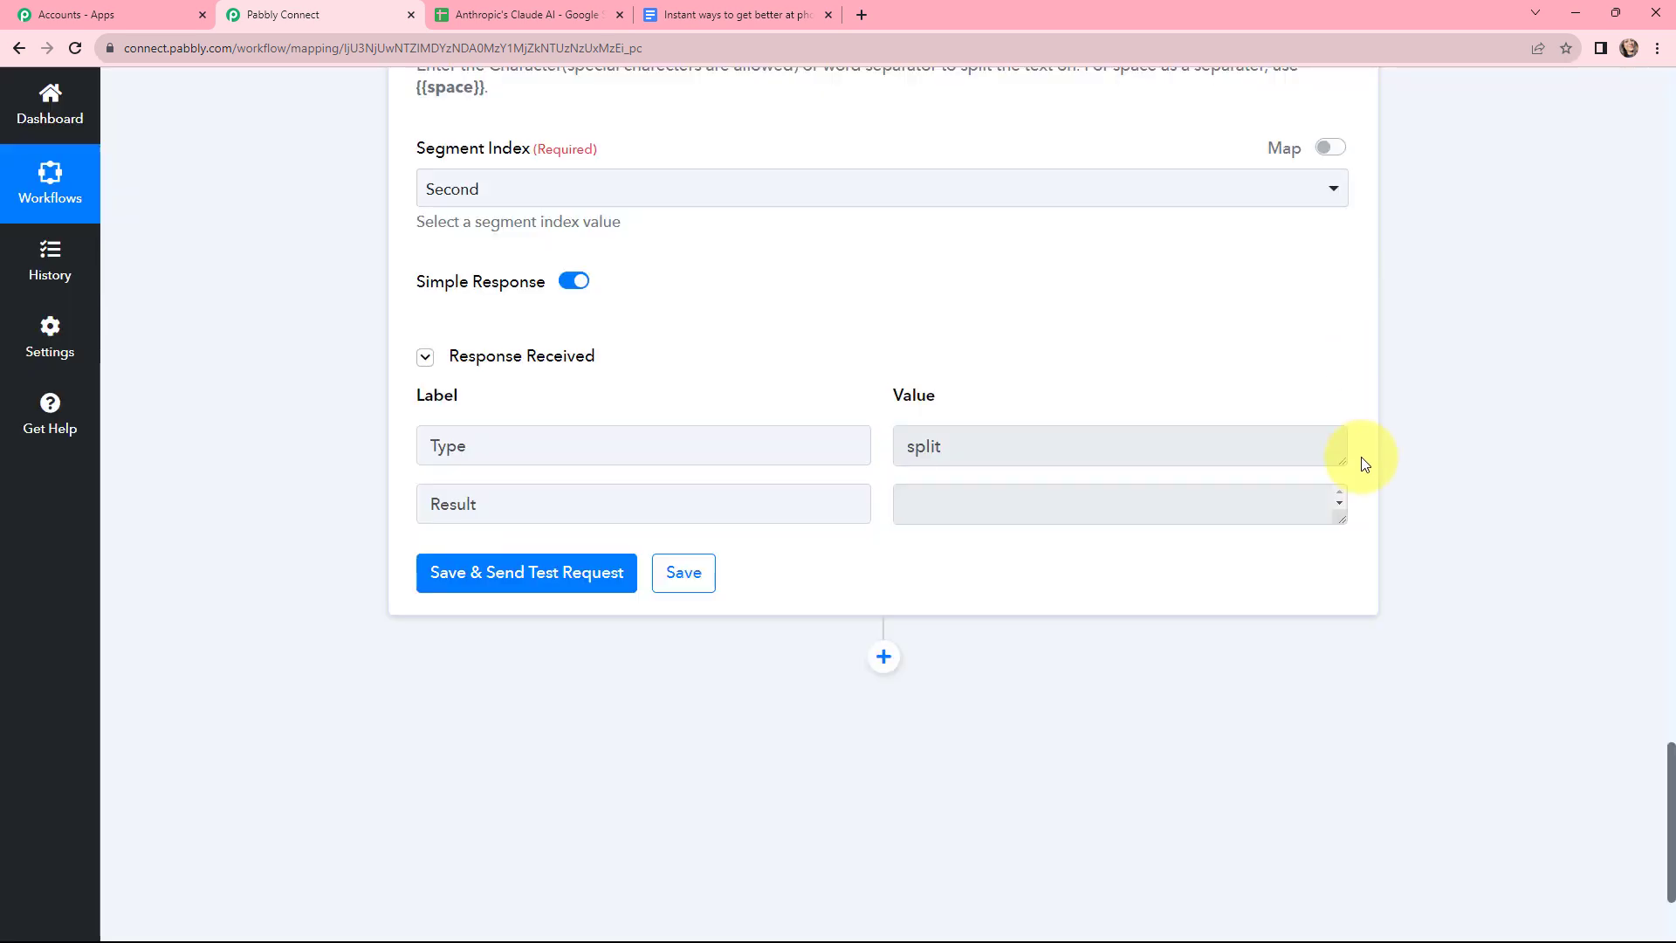
drag(1344, 522, 1341, 703)
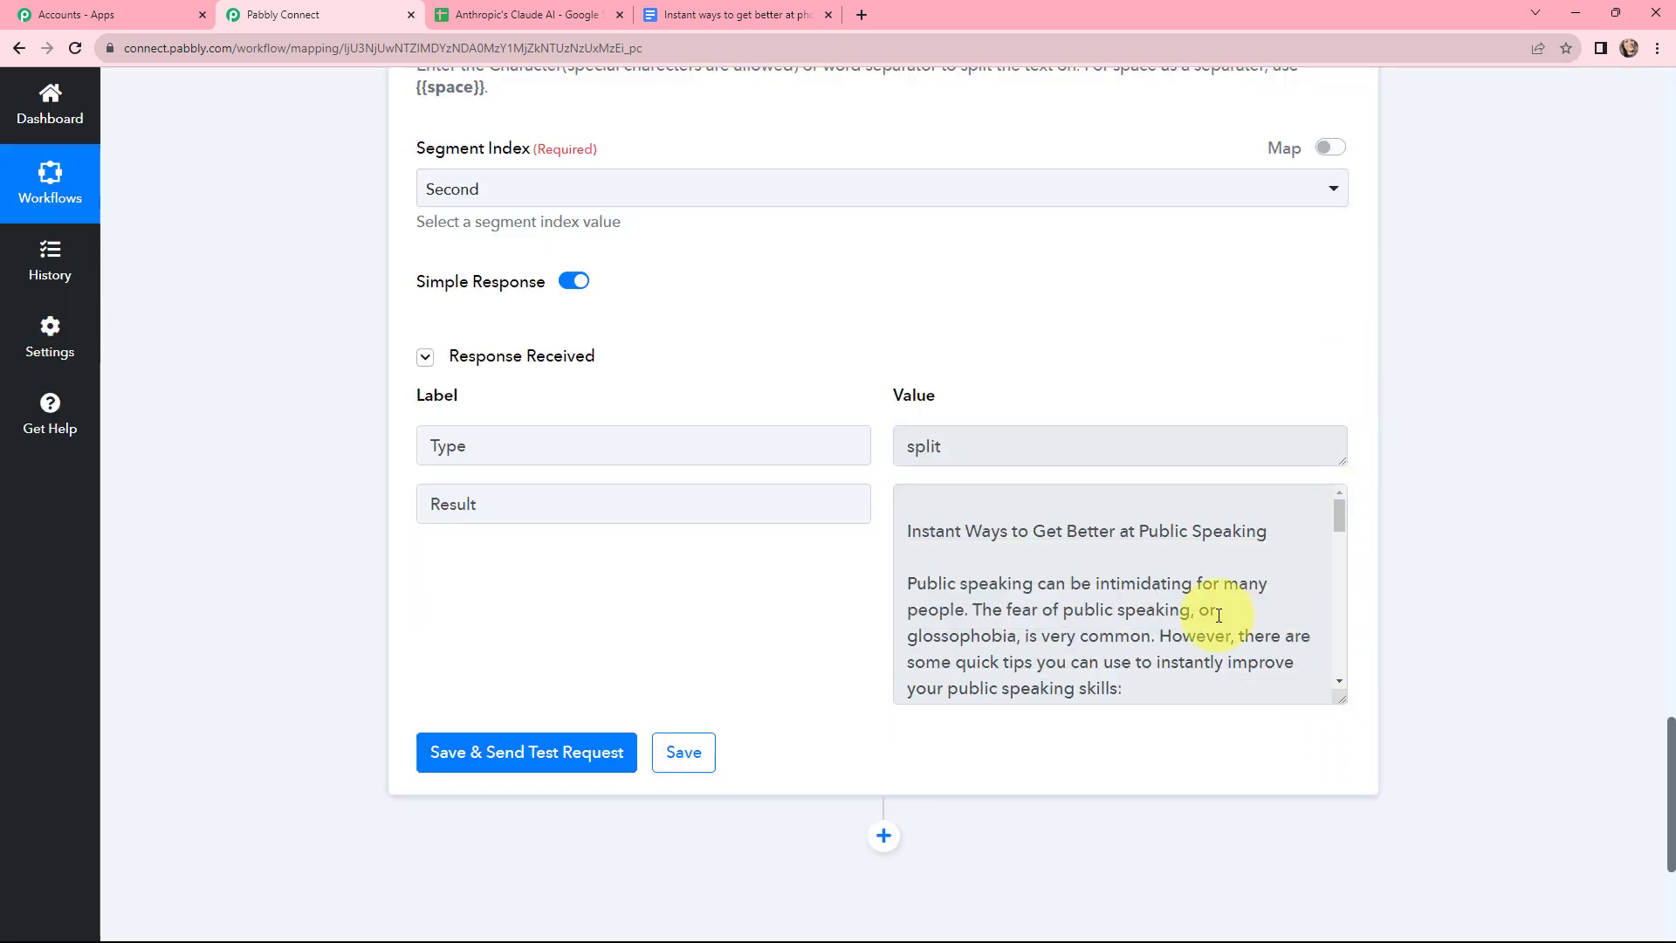
scroll(1218, 613, down, 3)
scroll(1218, 613, down, 8)
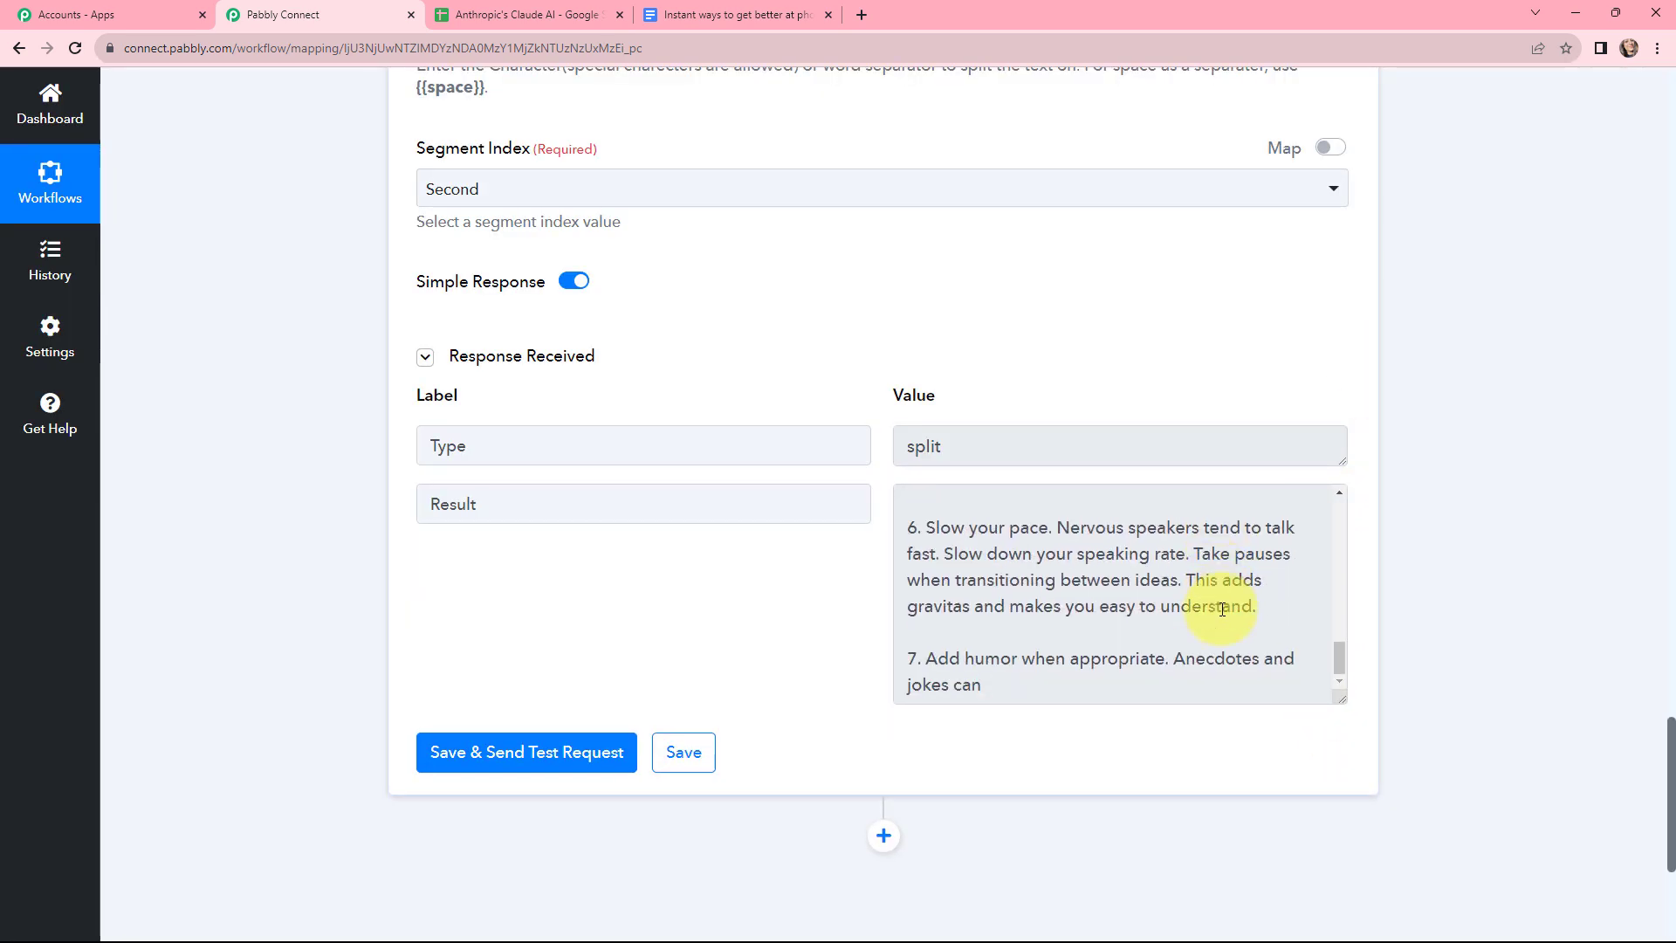
scroll(1222, 609, up, 10)
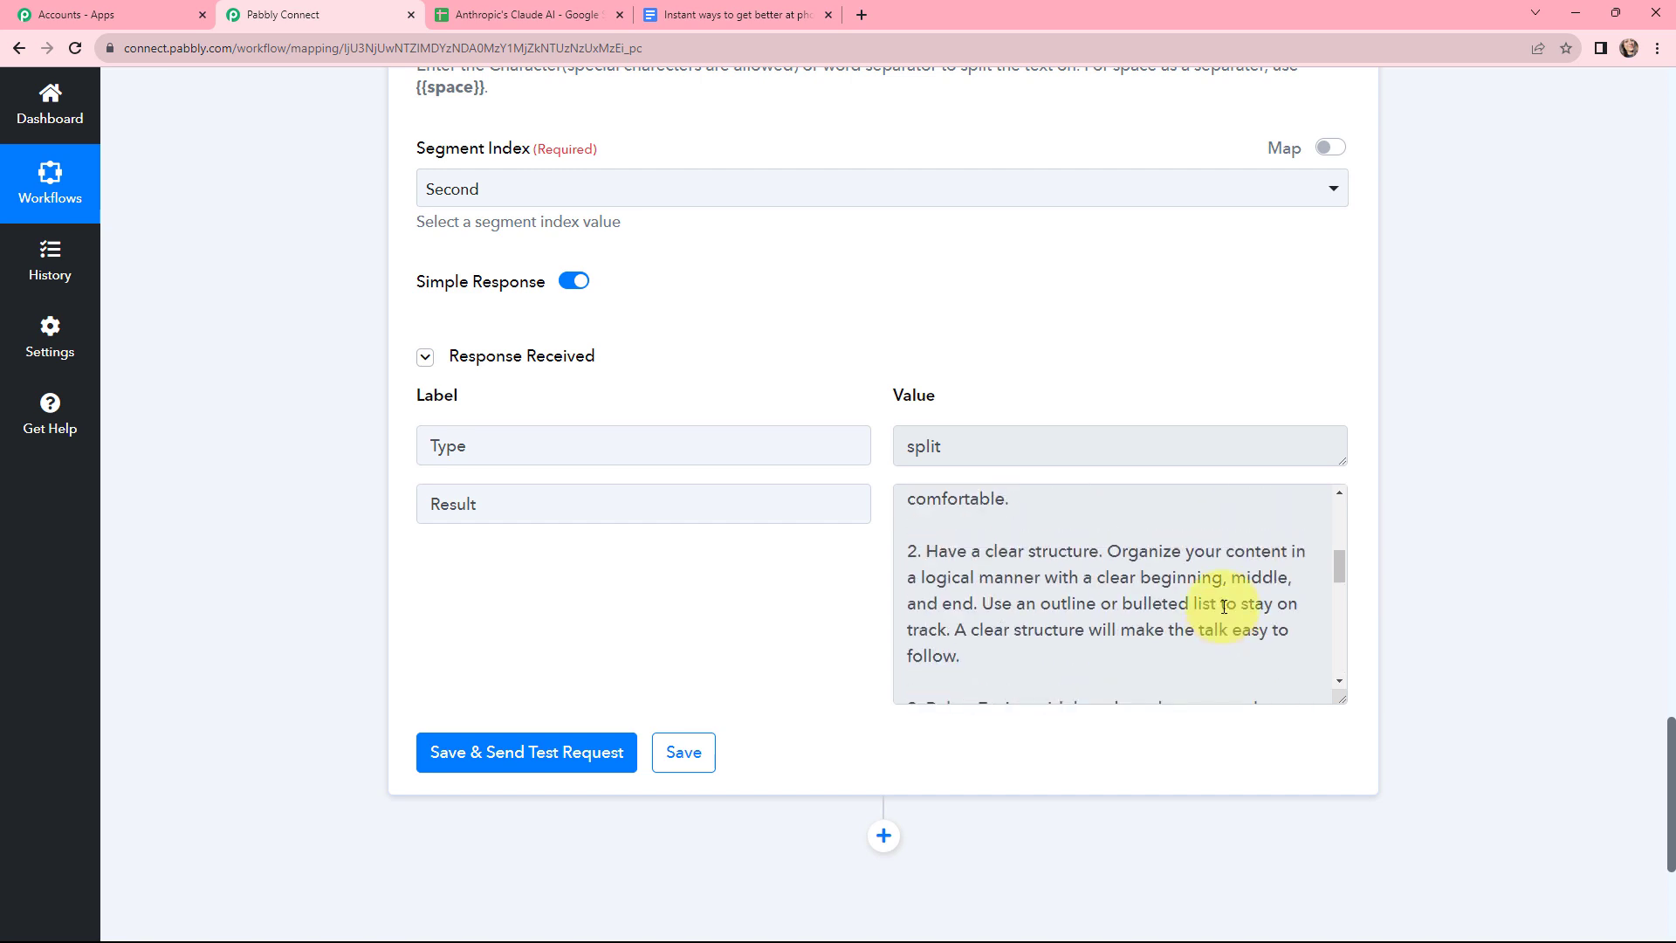
Review the article text in the Split Text result from its title through to the last tip
click(909, 531)
click(909, 503)
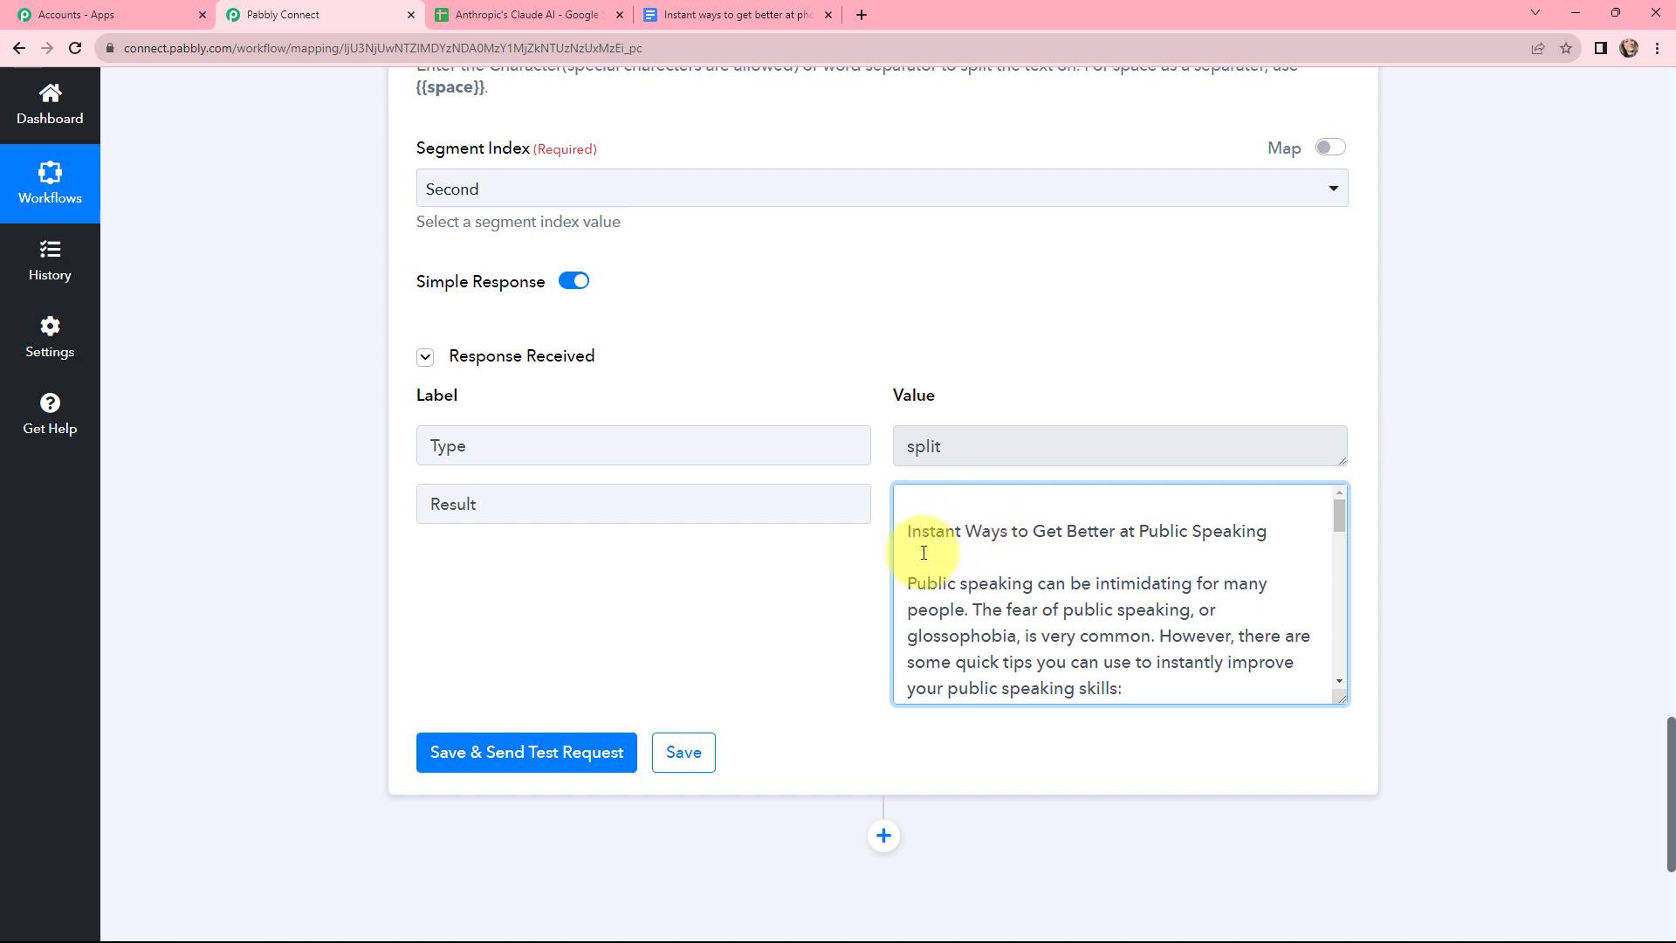
drag(904, 531, 1240, 699)
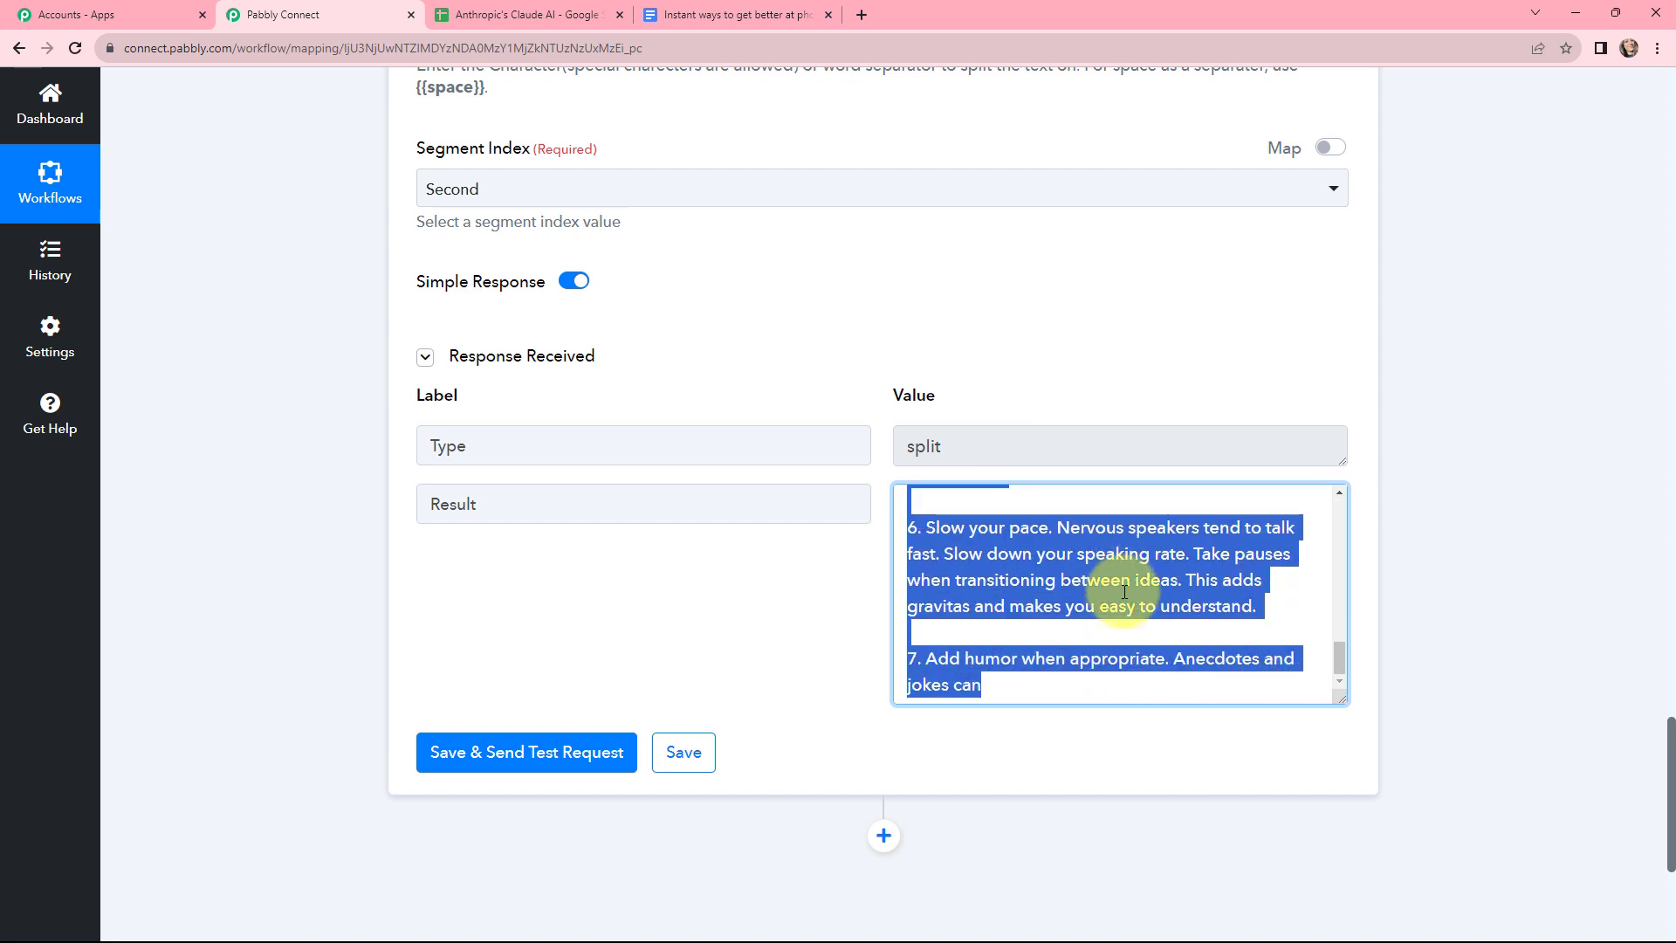
click(1423, 553)
Add a Google Docs action with the Create a Blank Document event after the Split Text step
scroll(1441, 406, down, 5)
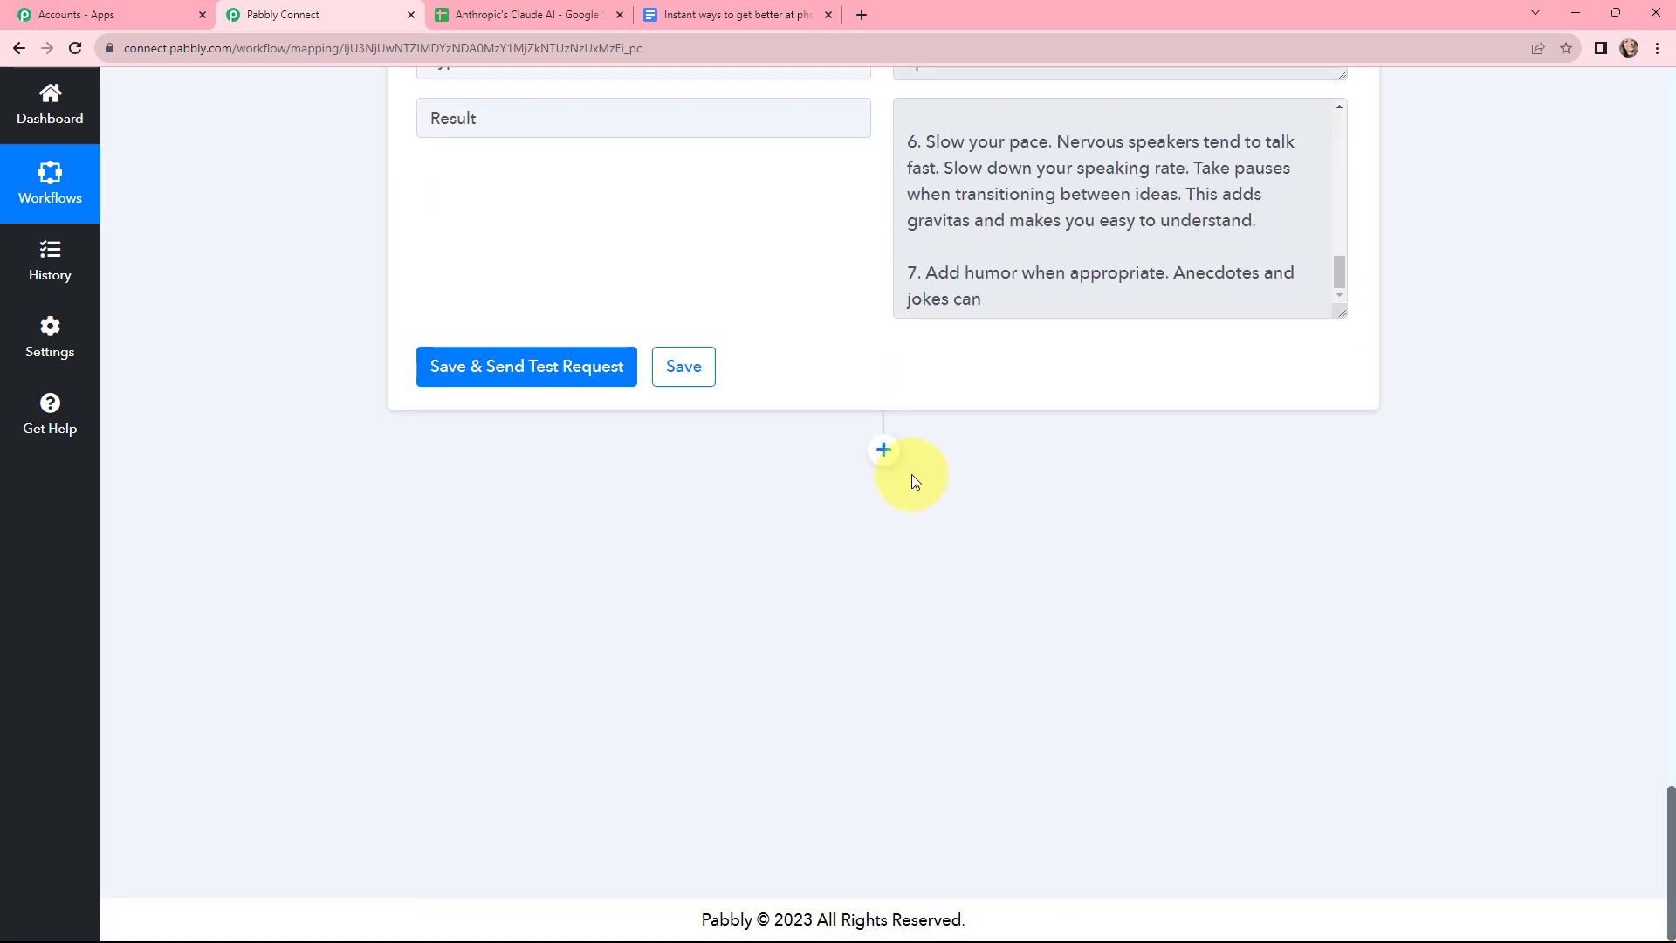
click(884, 452)
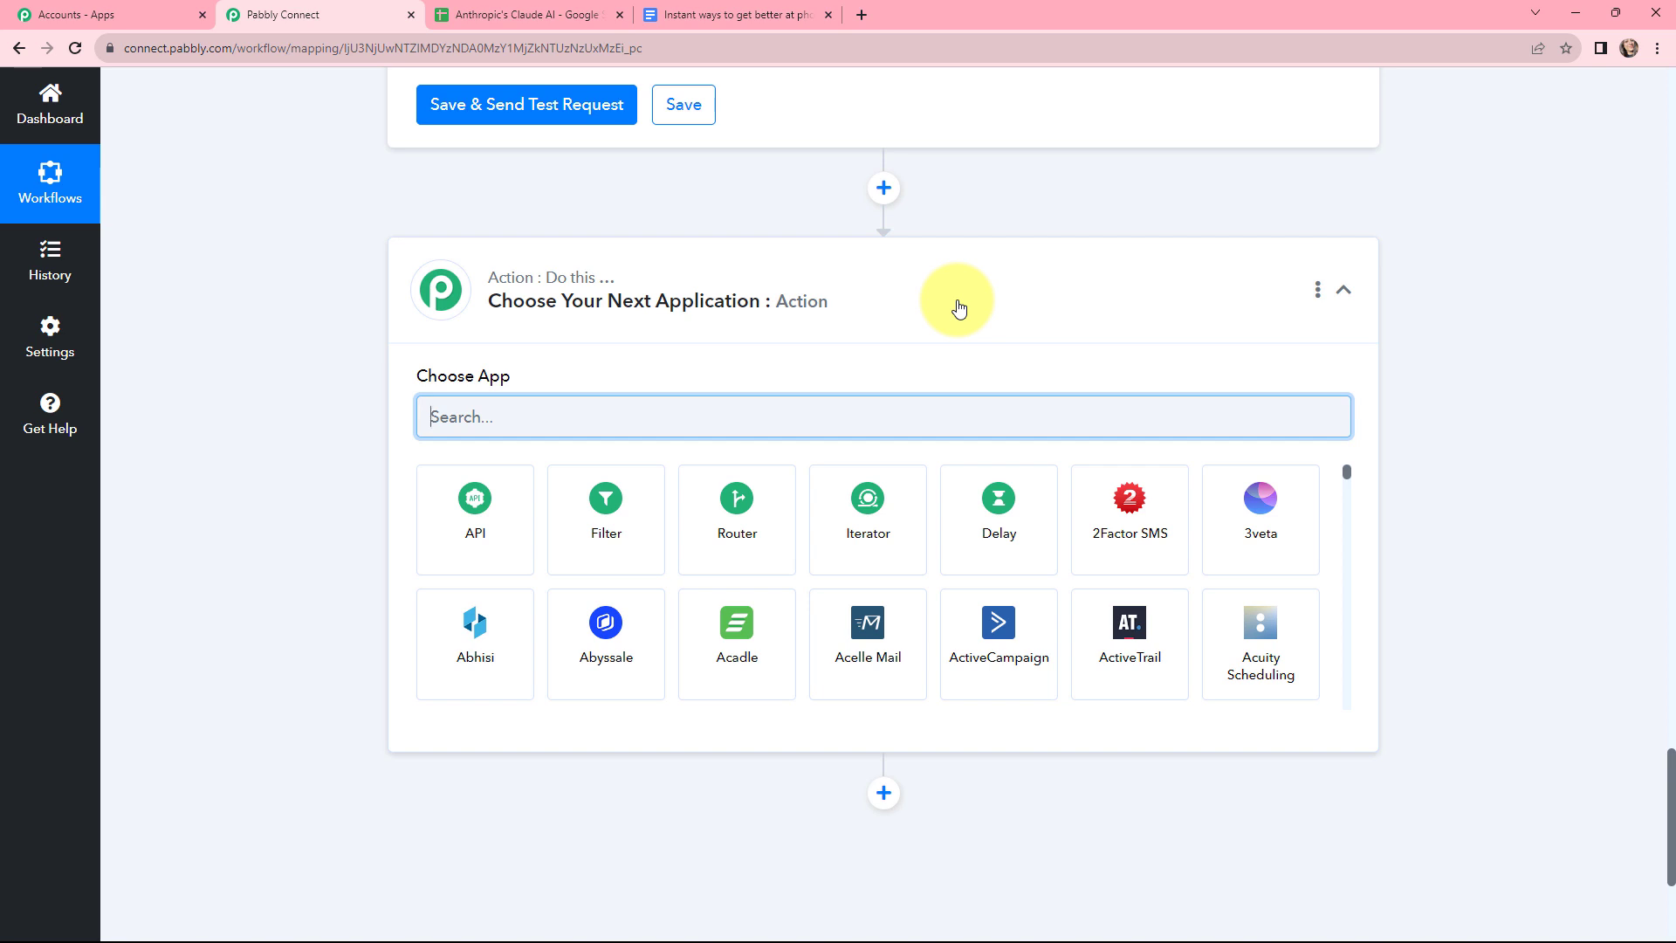
text(oo)
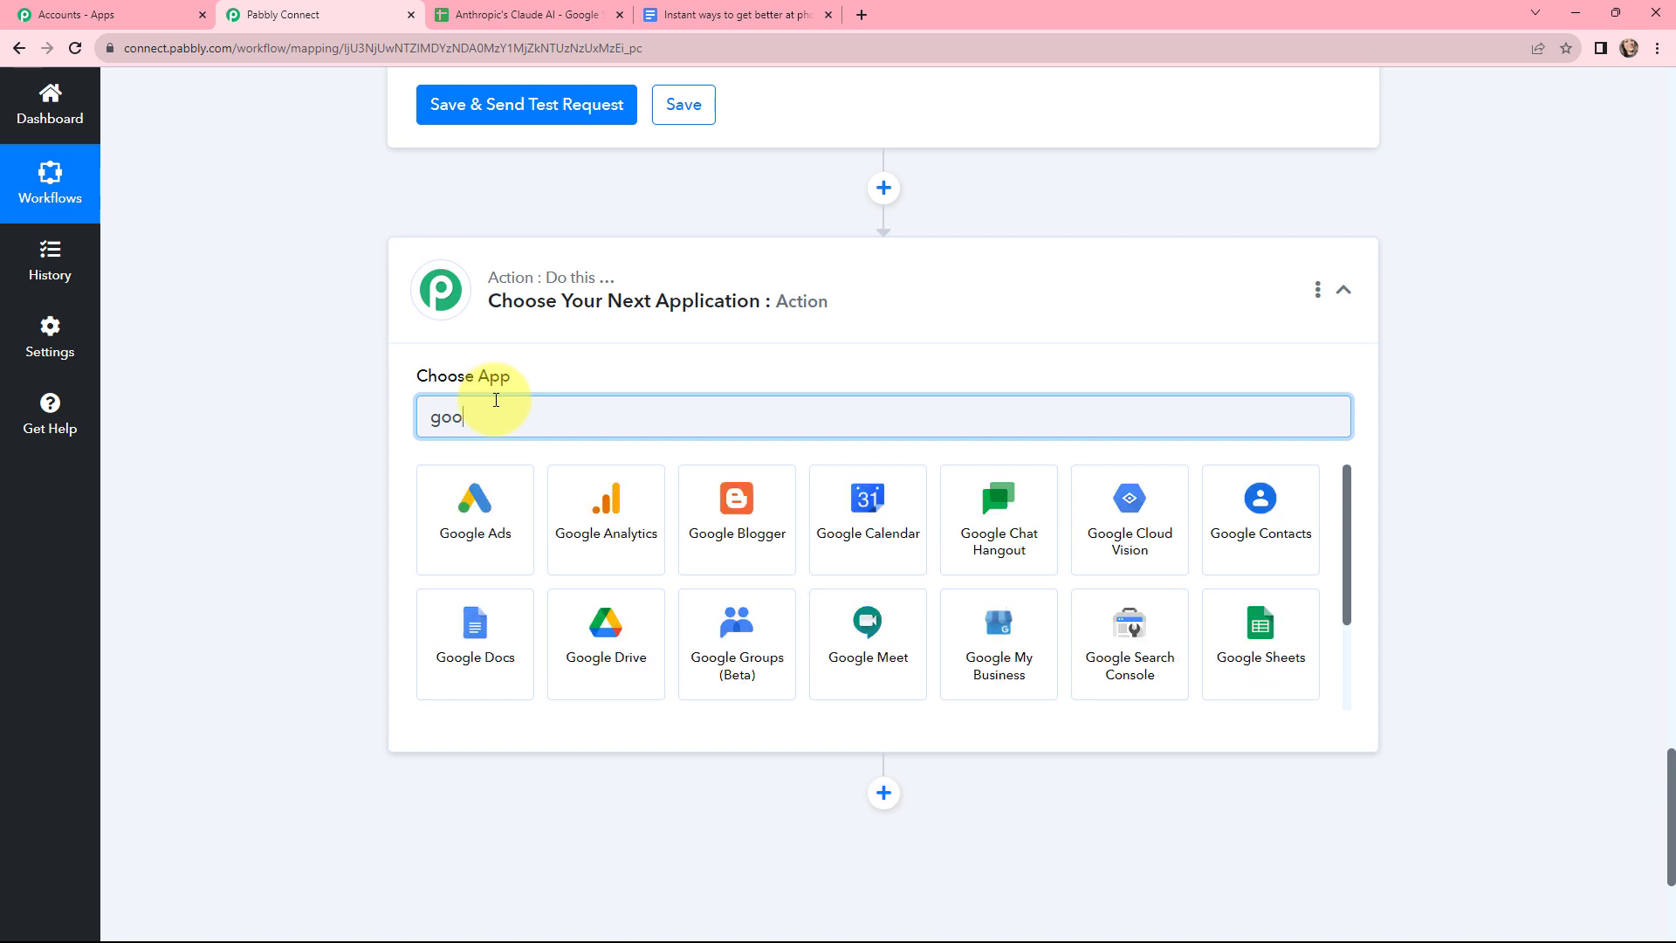
text(gle d)
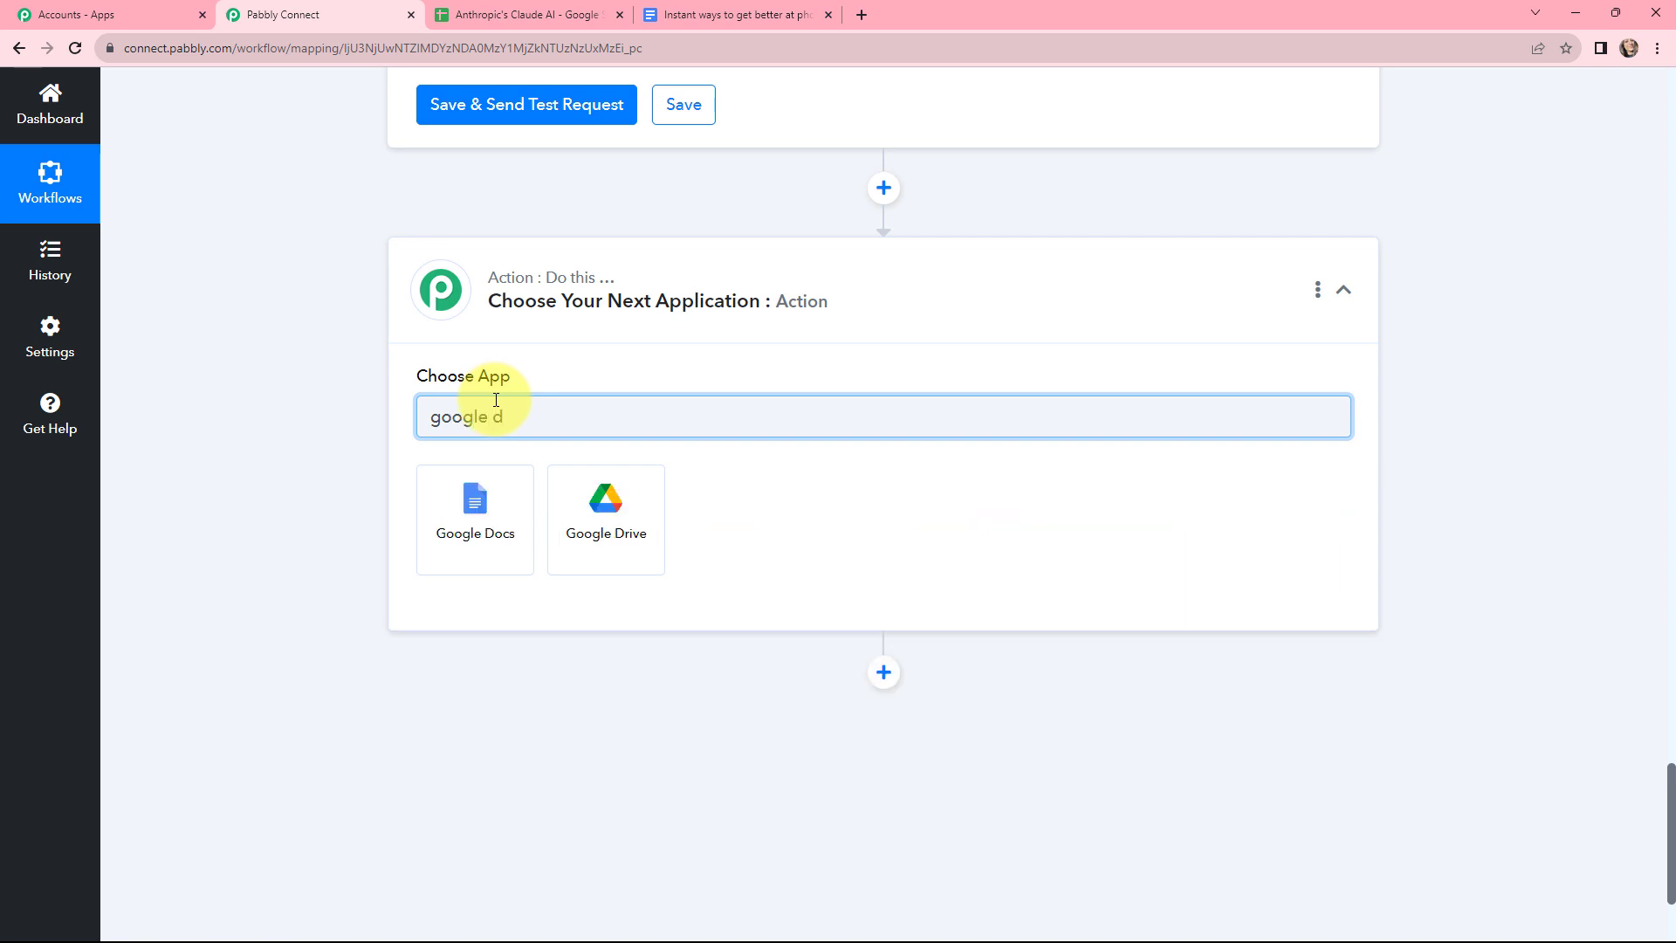
click(440, 506)
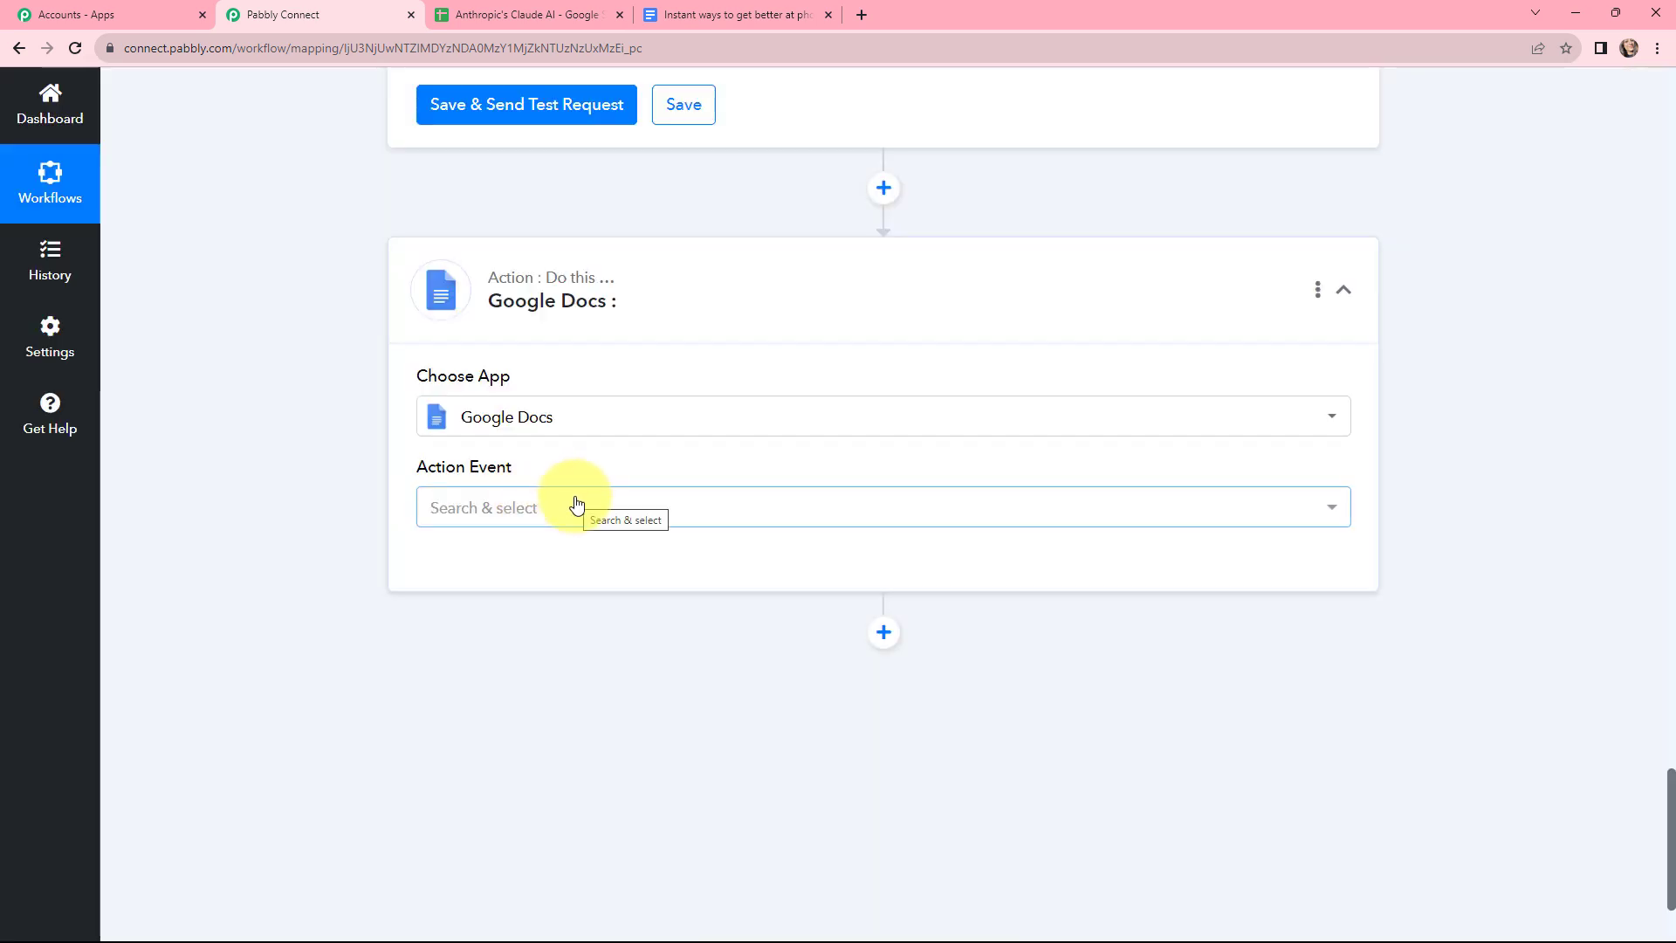
click(576, 505)
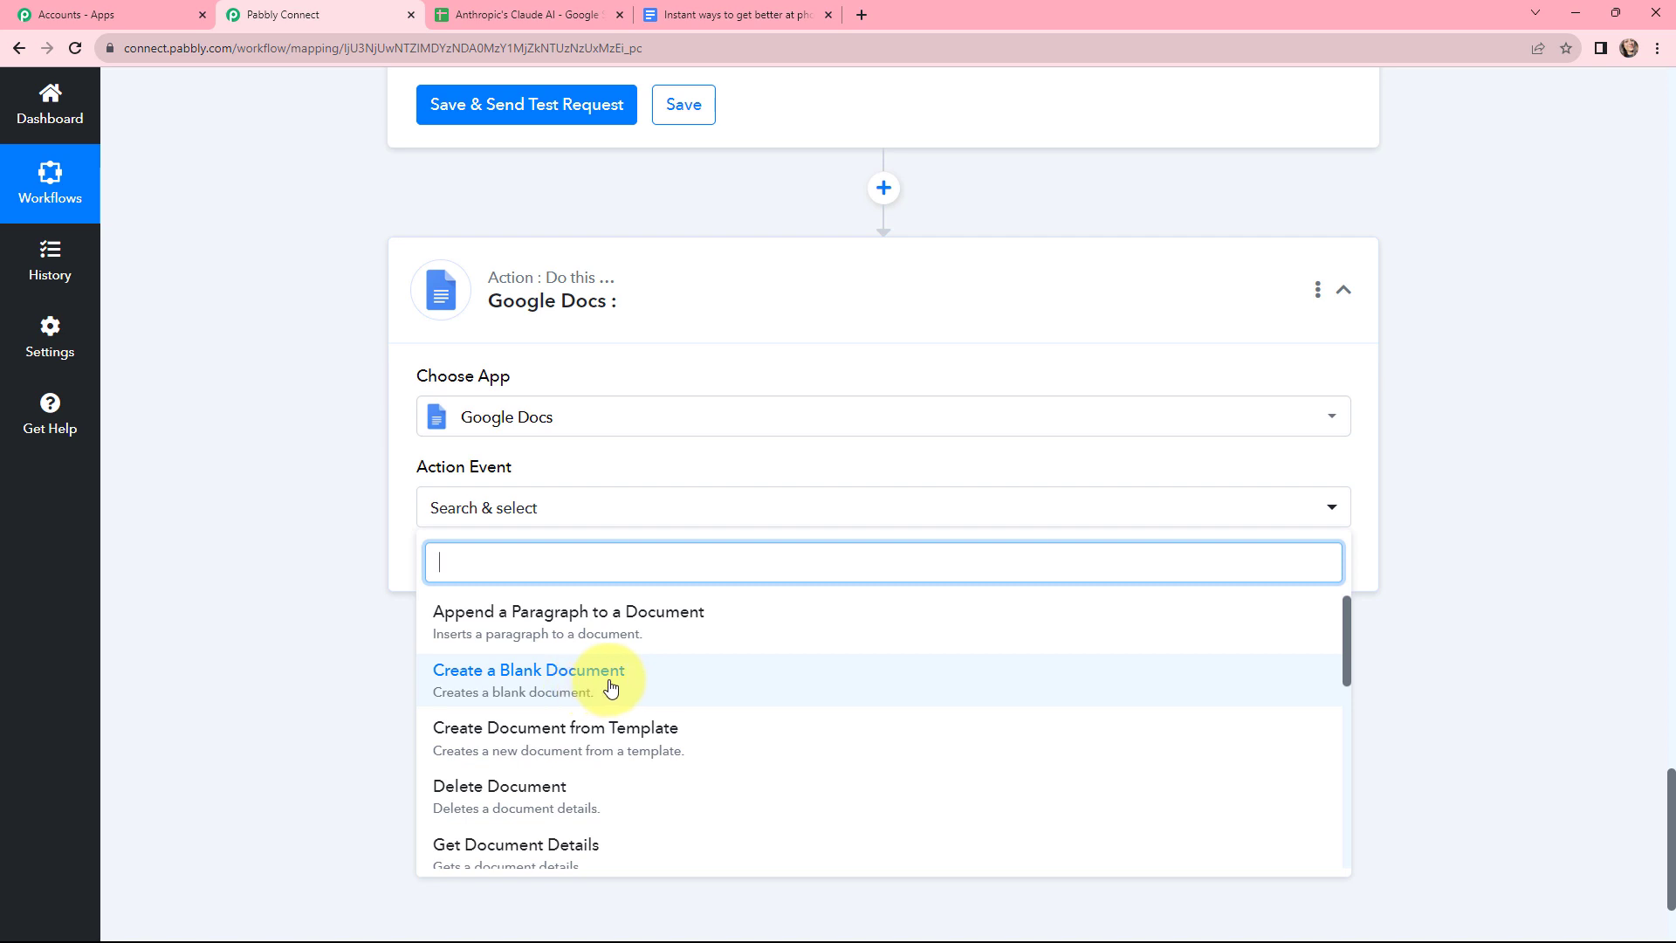
click(527, 685)
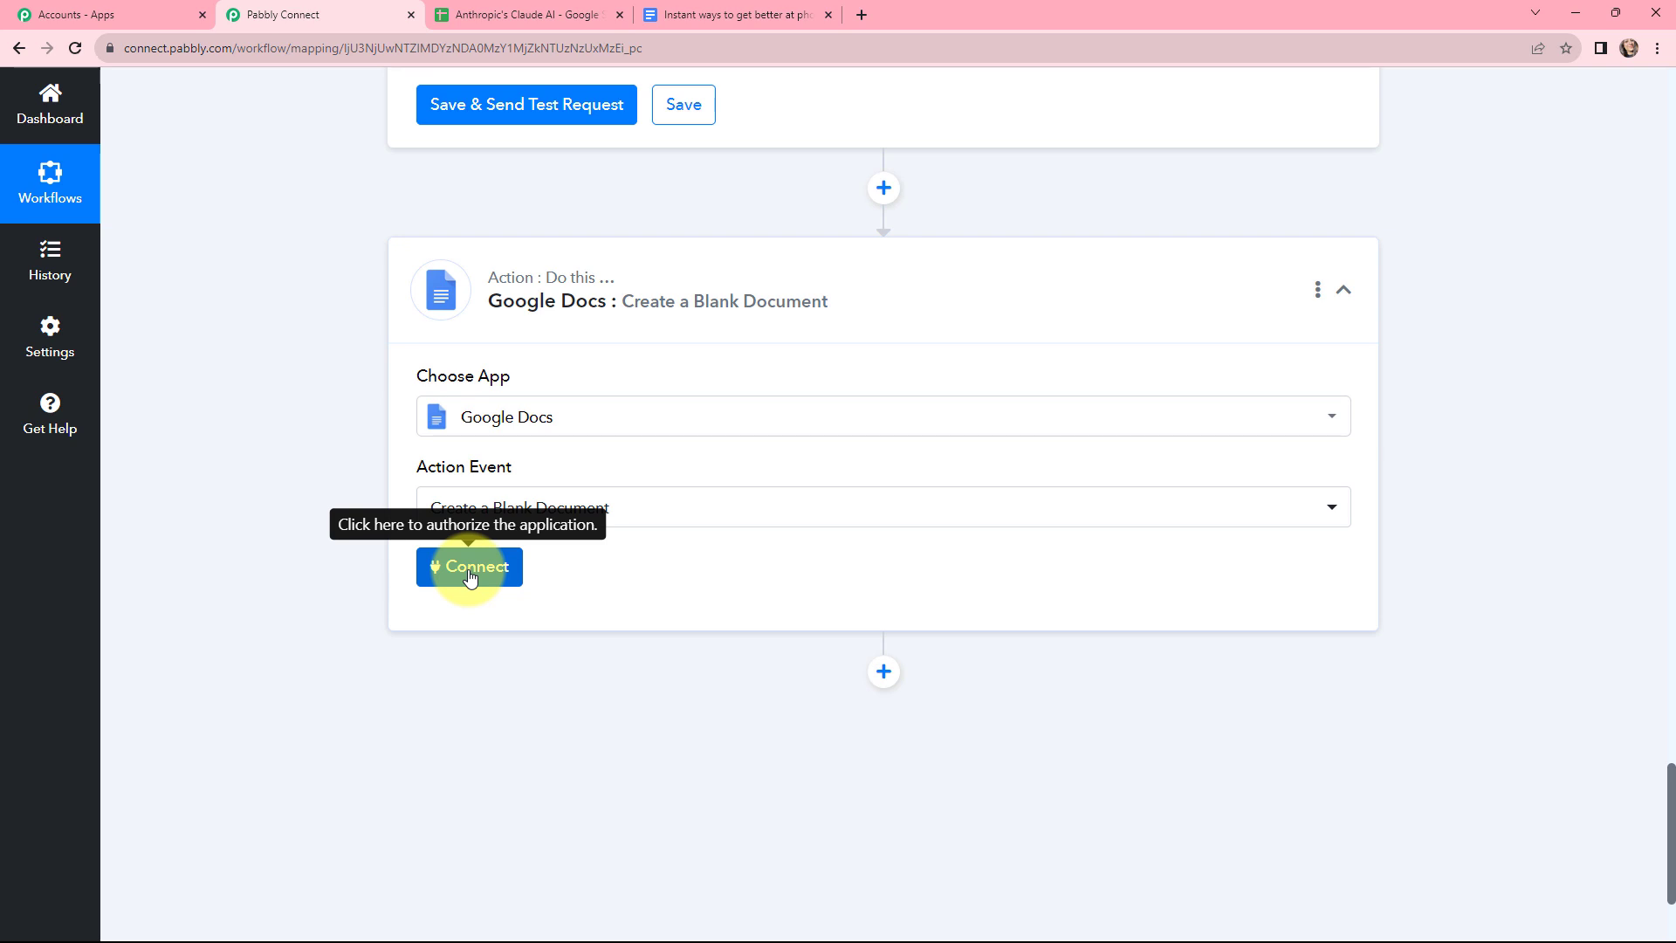
Connect the action through a new Google Docs #6 connection, signing in with Google and allowing Pabbly Connect Drive access
click(470, 572)
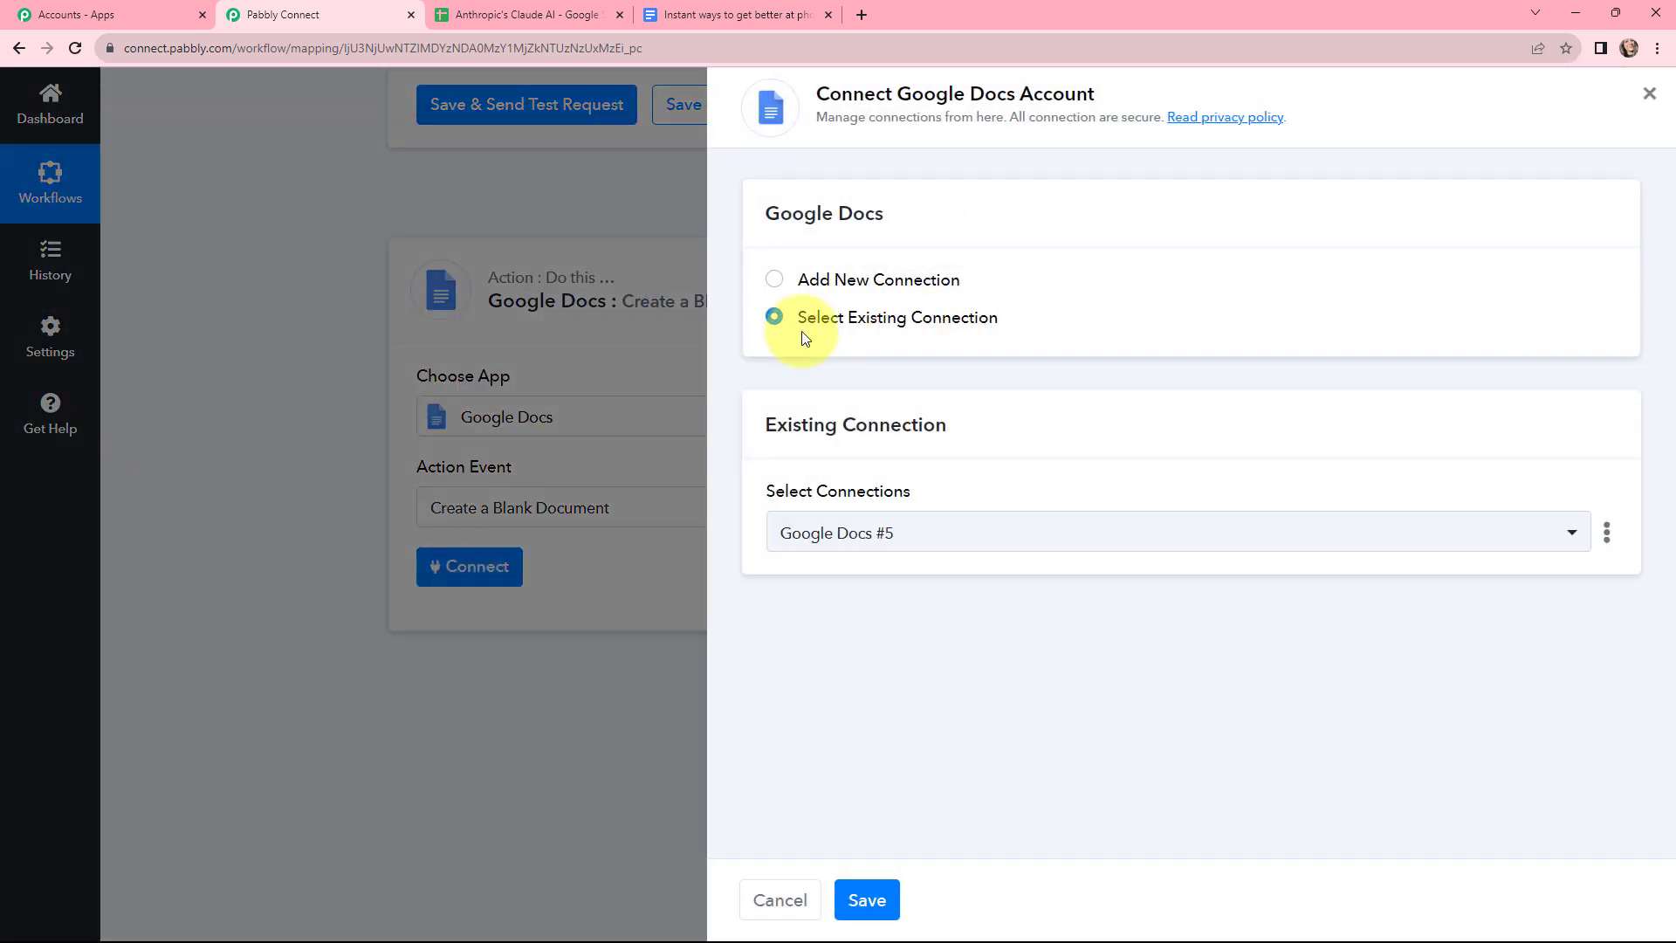
click(774, 281)
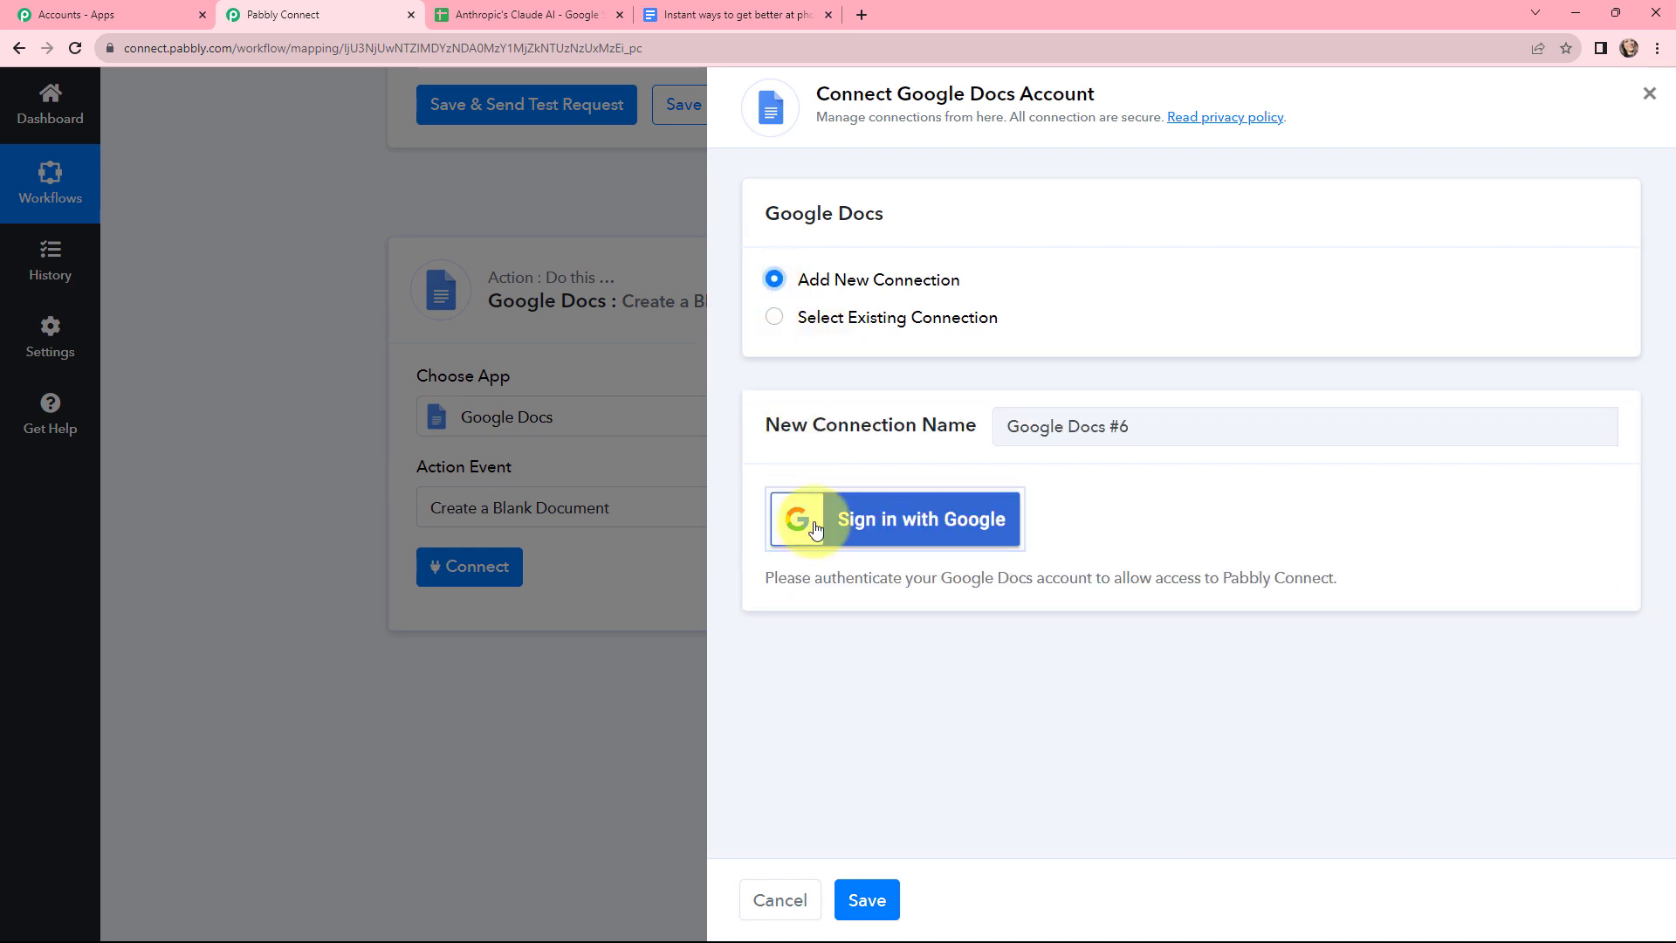
click(892, 525)
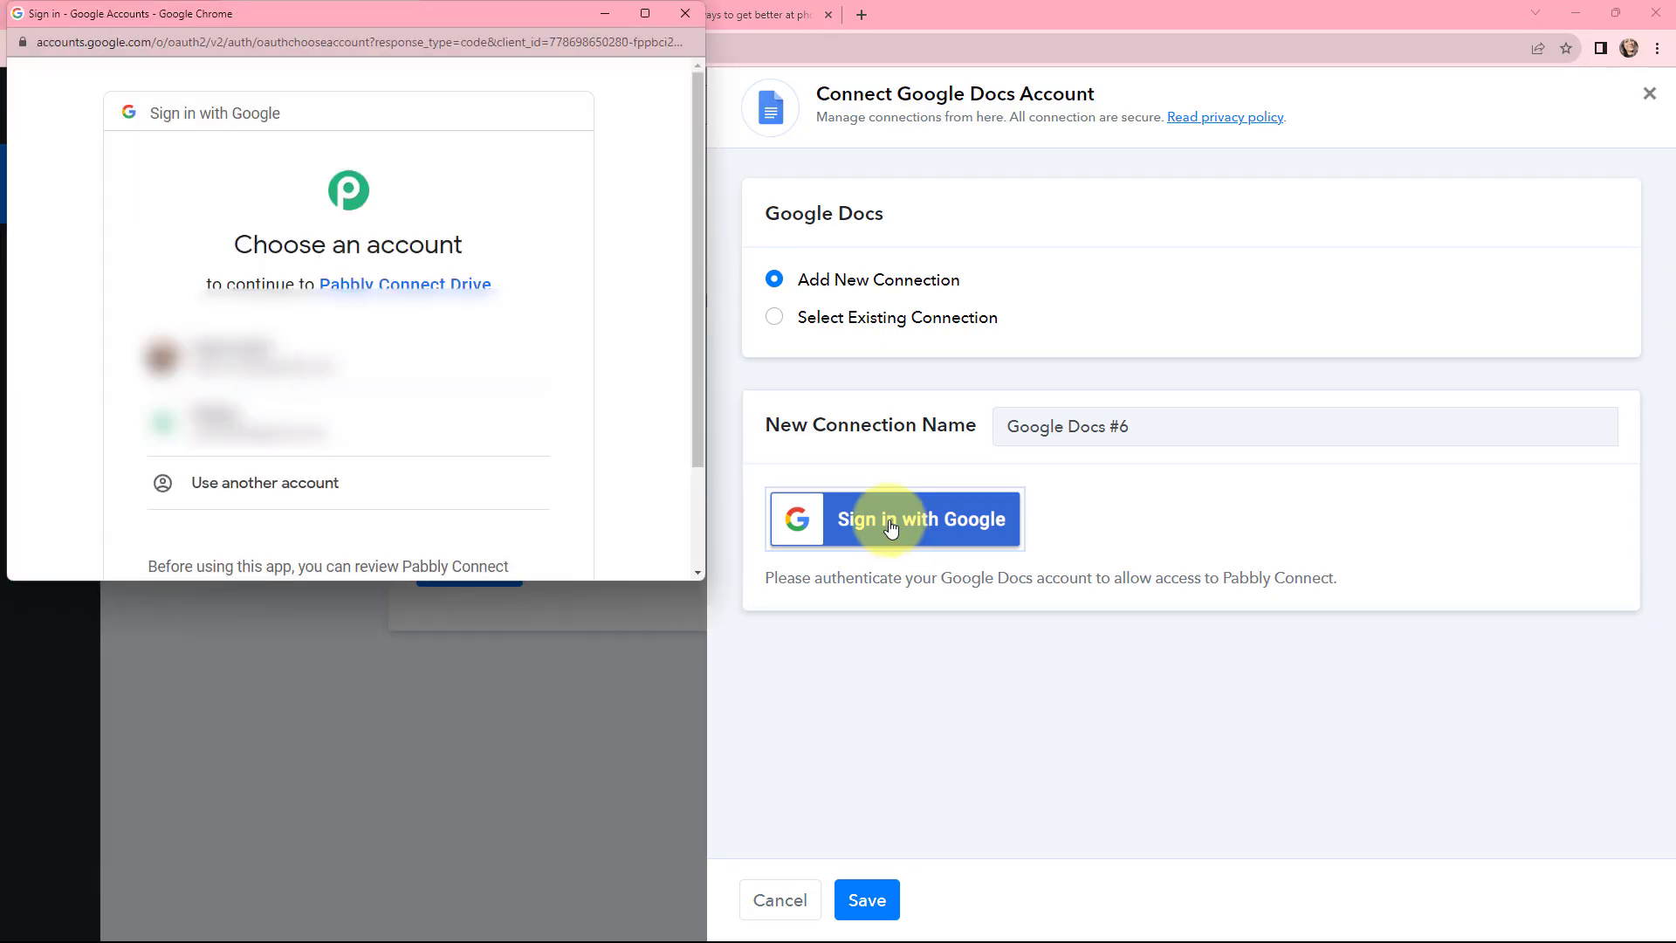
click(393, 363)
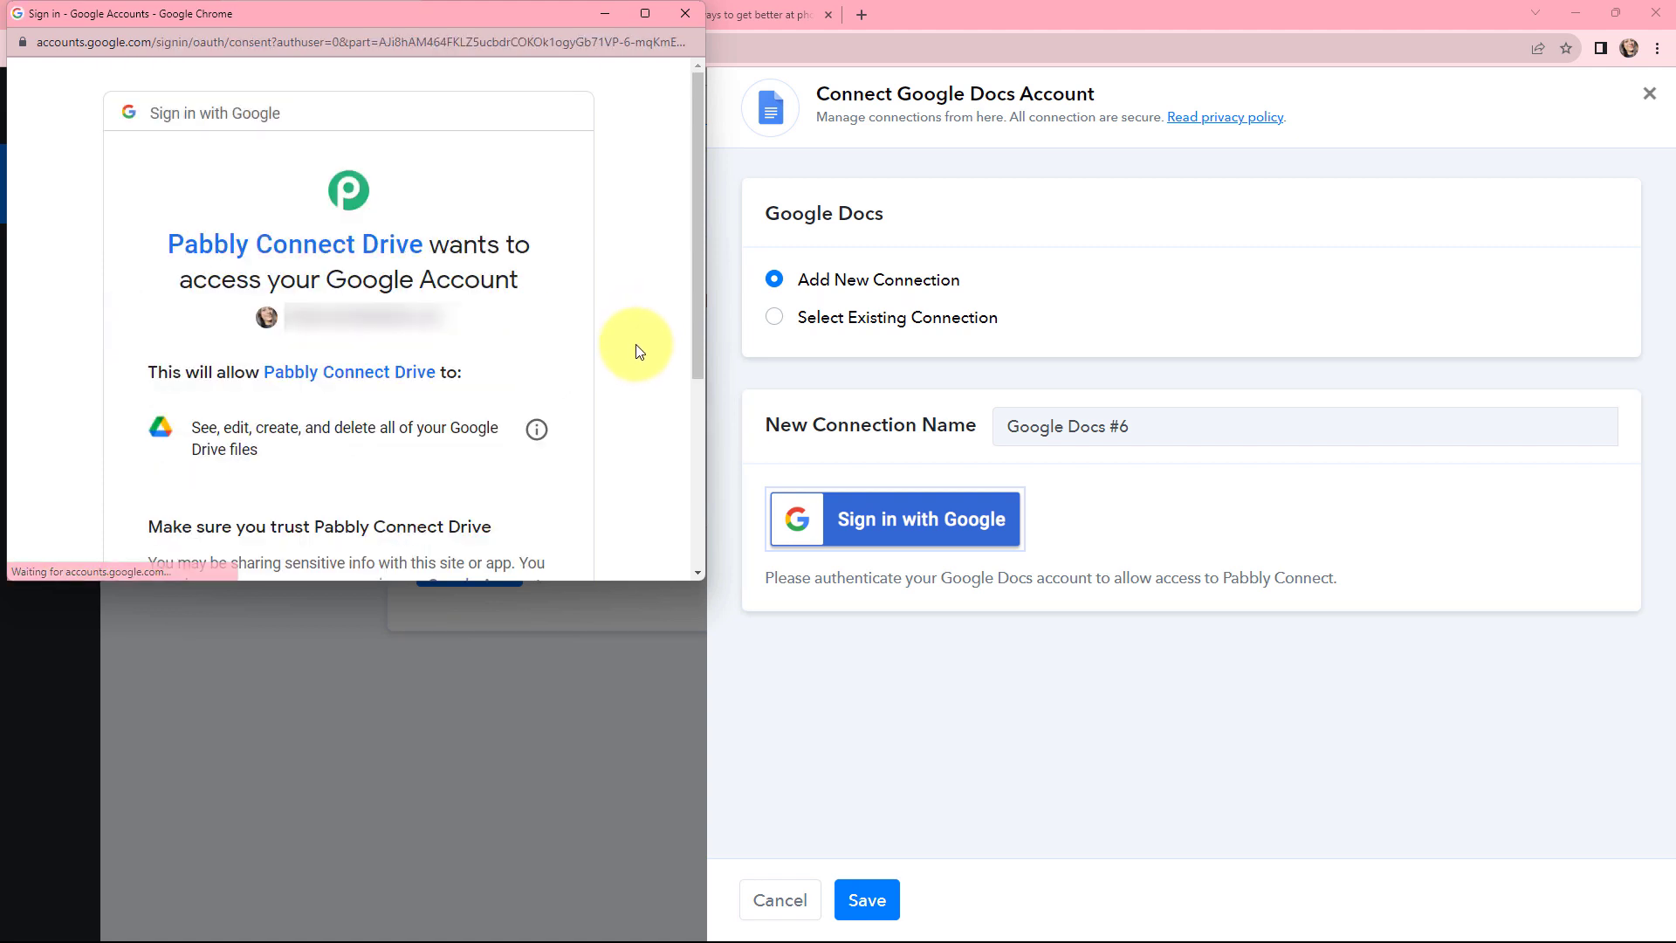
scroll(636, 349, down, 4)
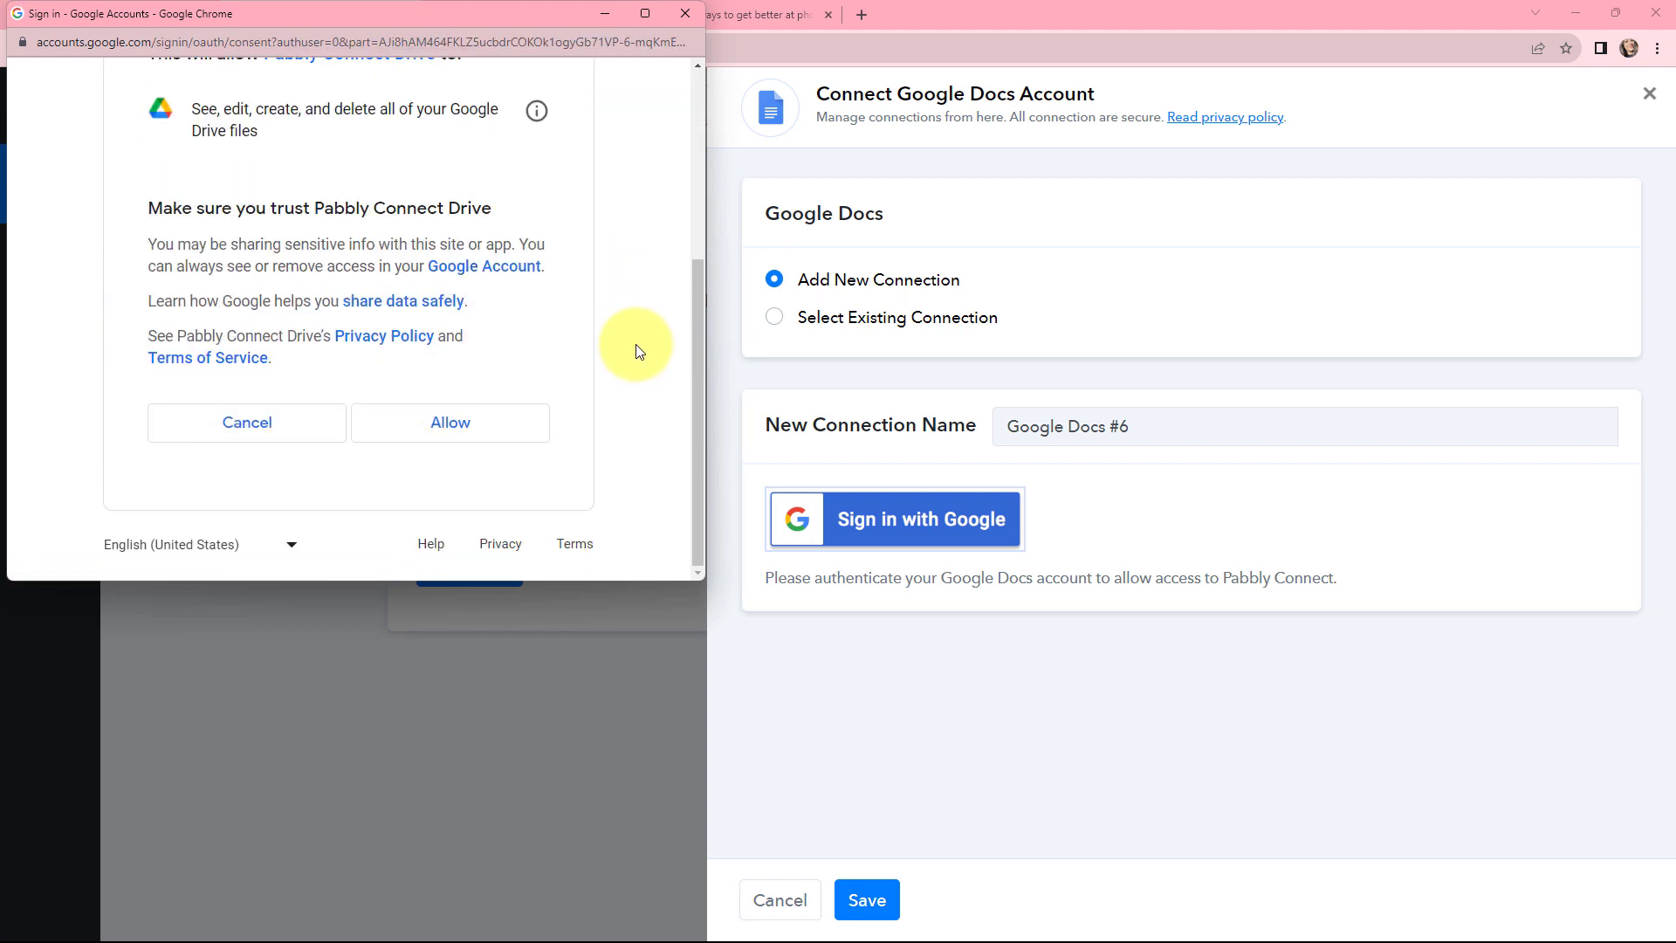
click(450, 425)
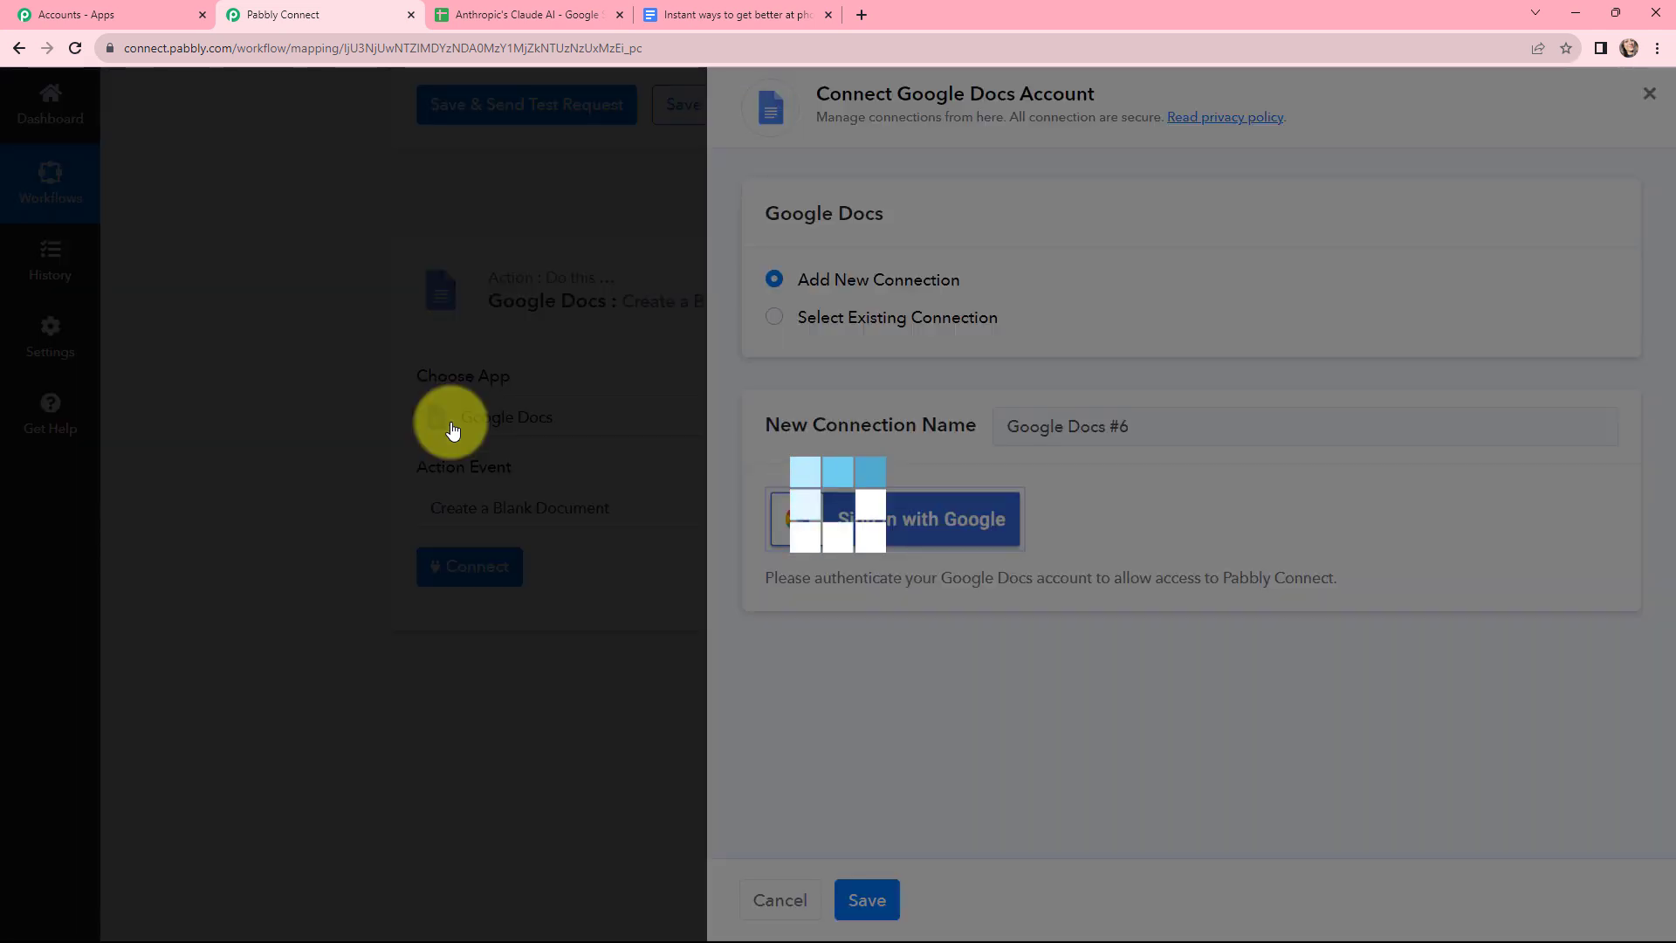
Map the Title's For Articles value from the Google Sheets step into the Document Name field
scroll(915, 350, down, 1)
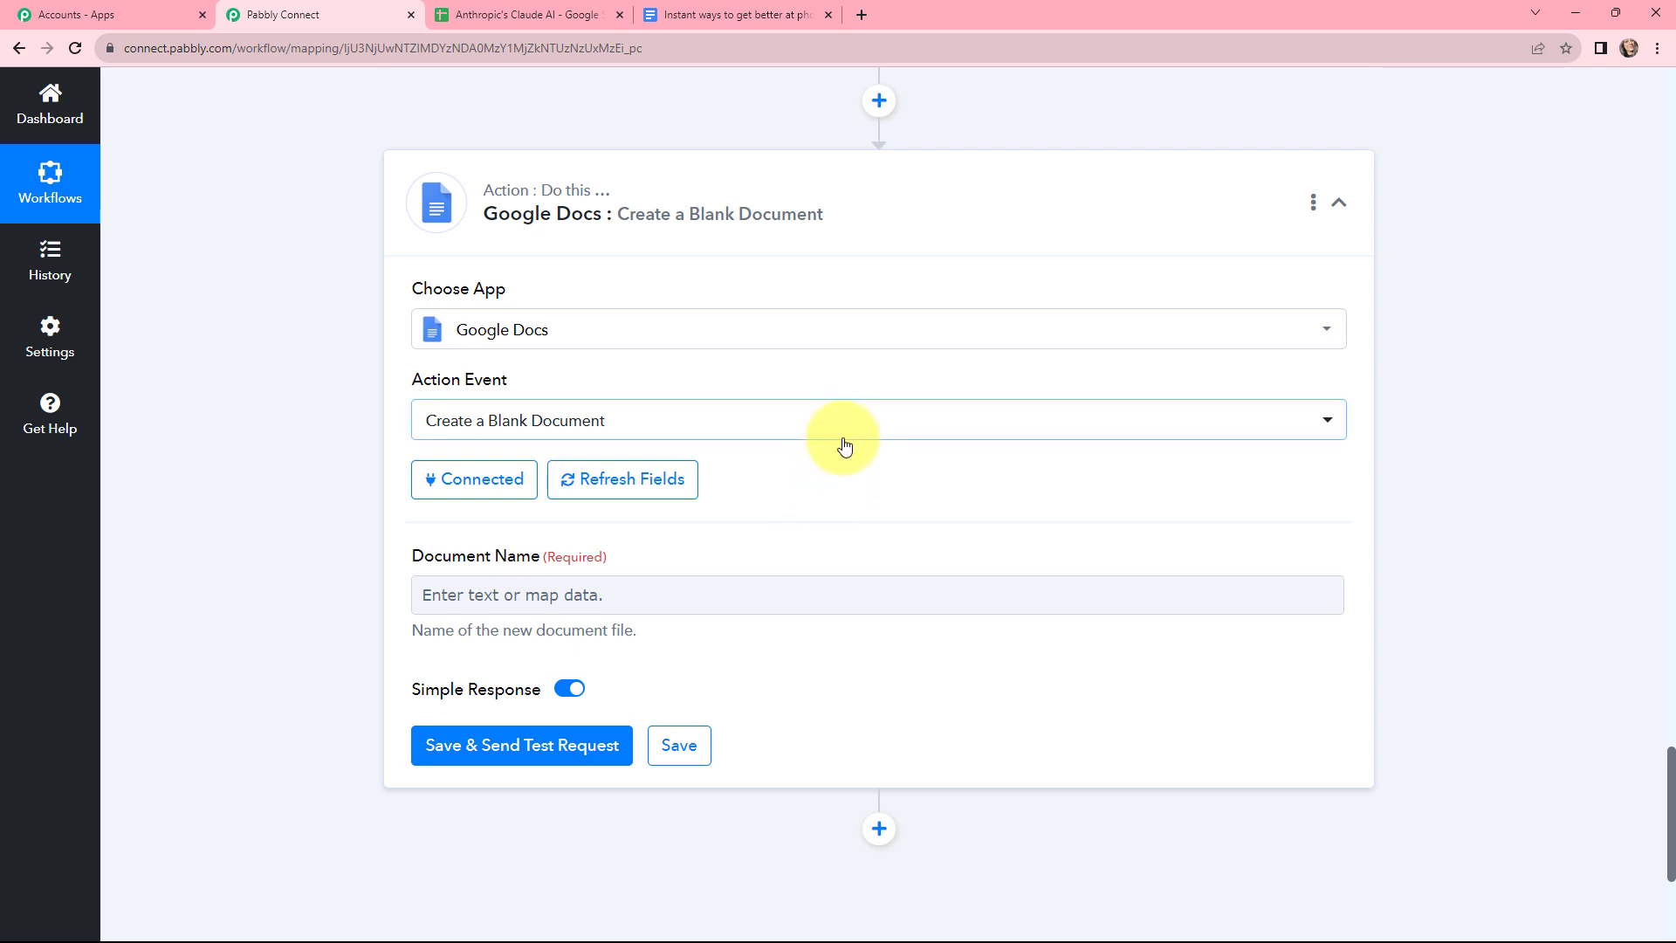
scroll(843, 445, down, 1)
click(489, 506)
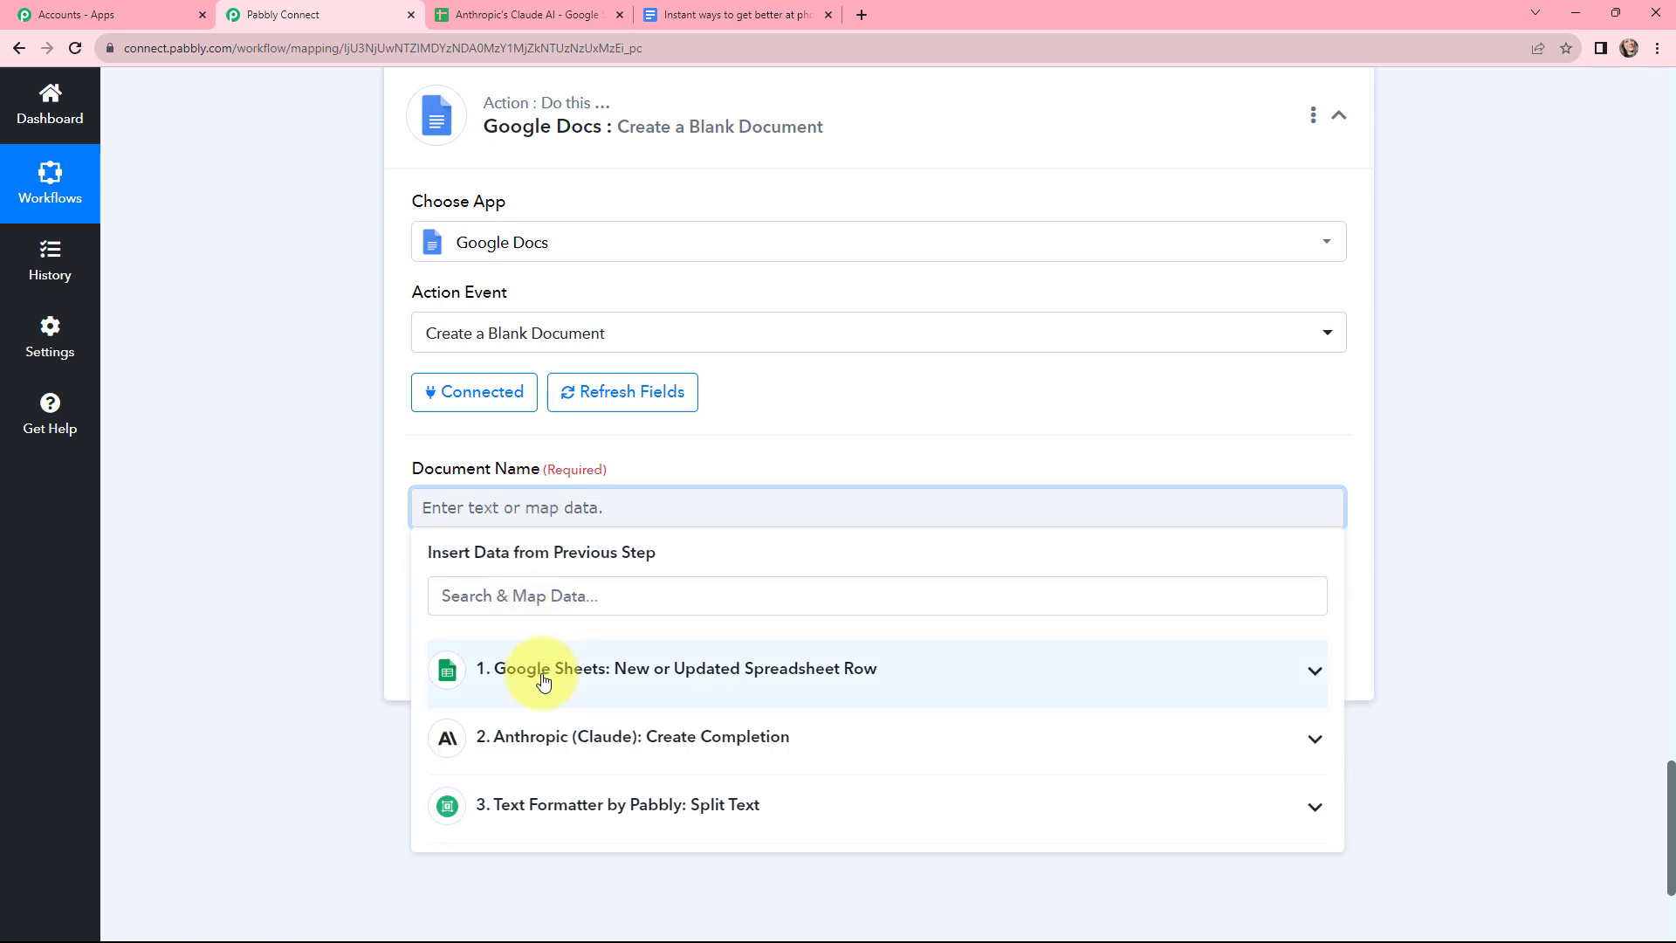
click(542, 680)
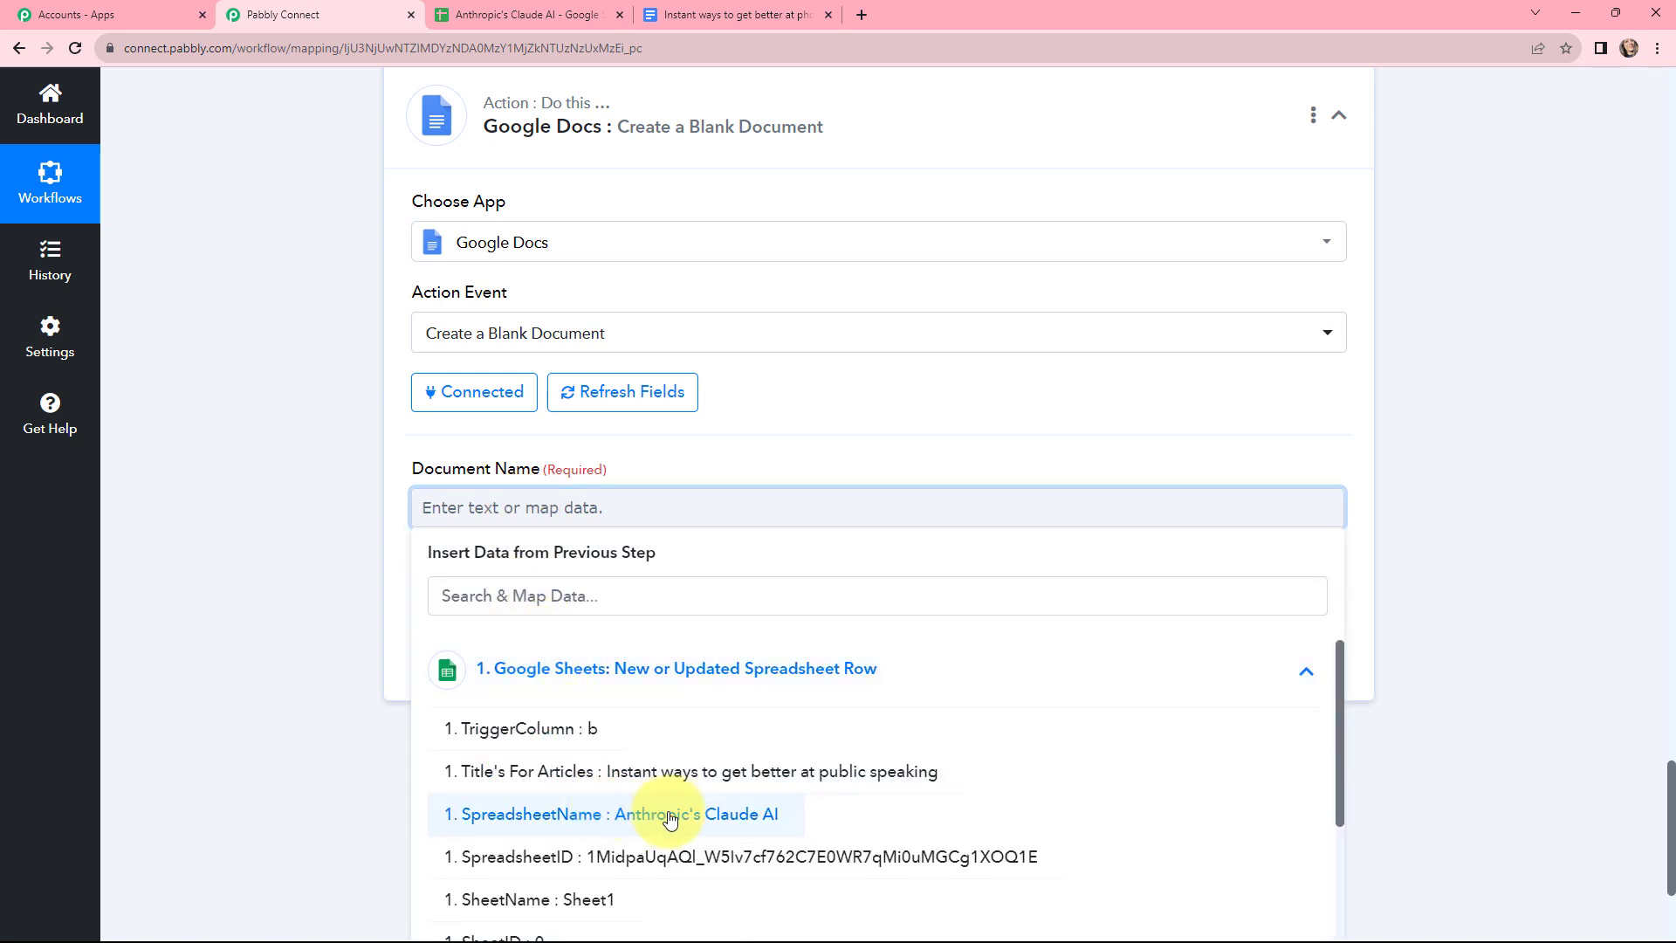
click(788, 775)
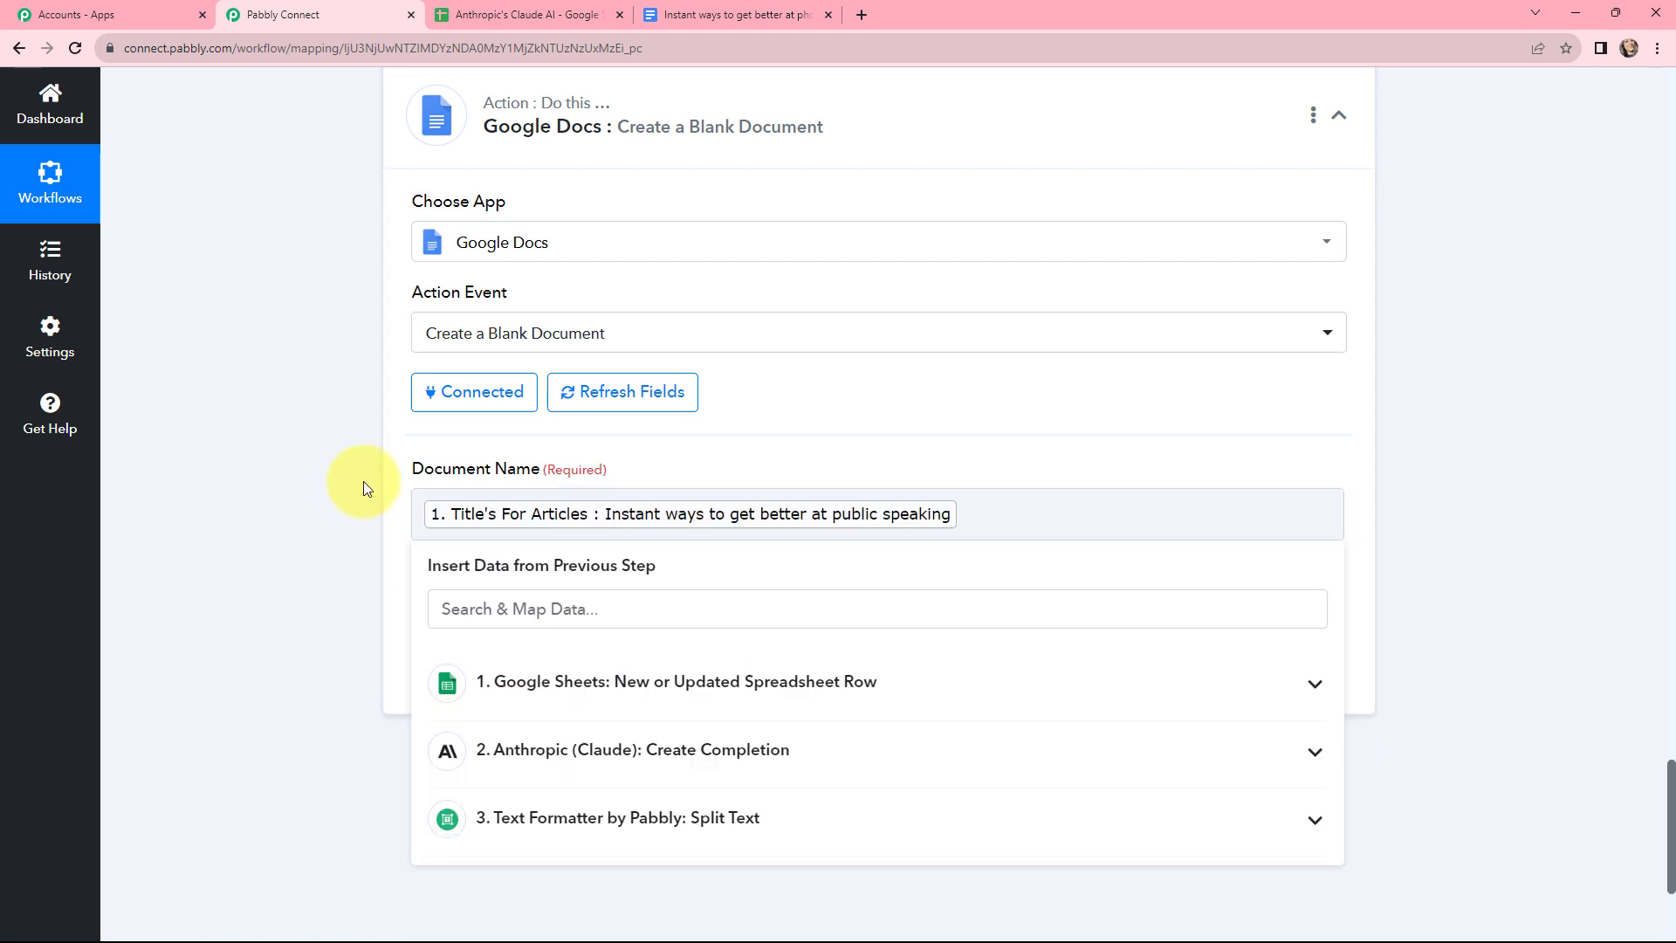
click(363, 481)
Save the Create a Blank Document action with a test request and check the new document in Google Docs
scroll(748, 489, down, 2)
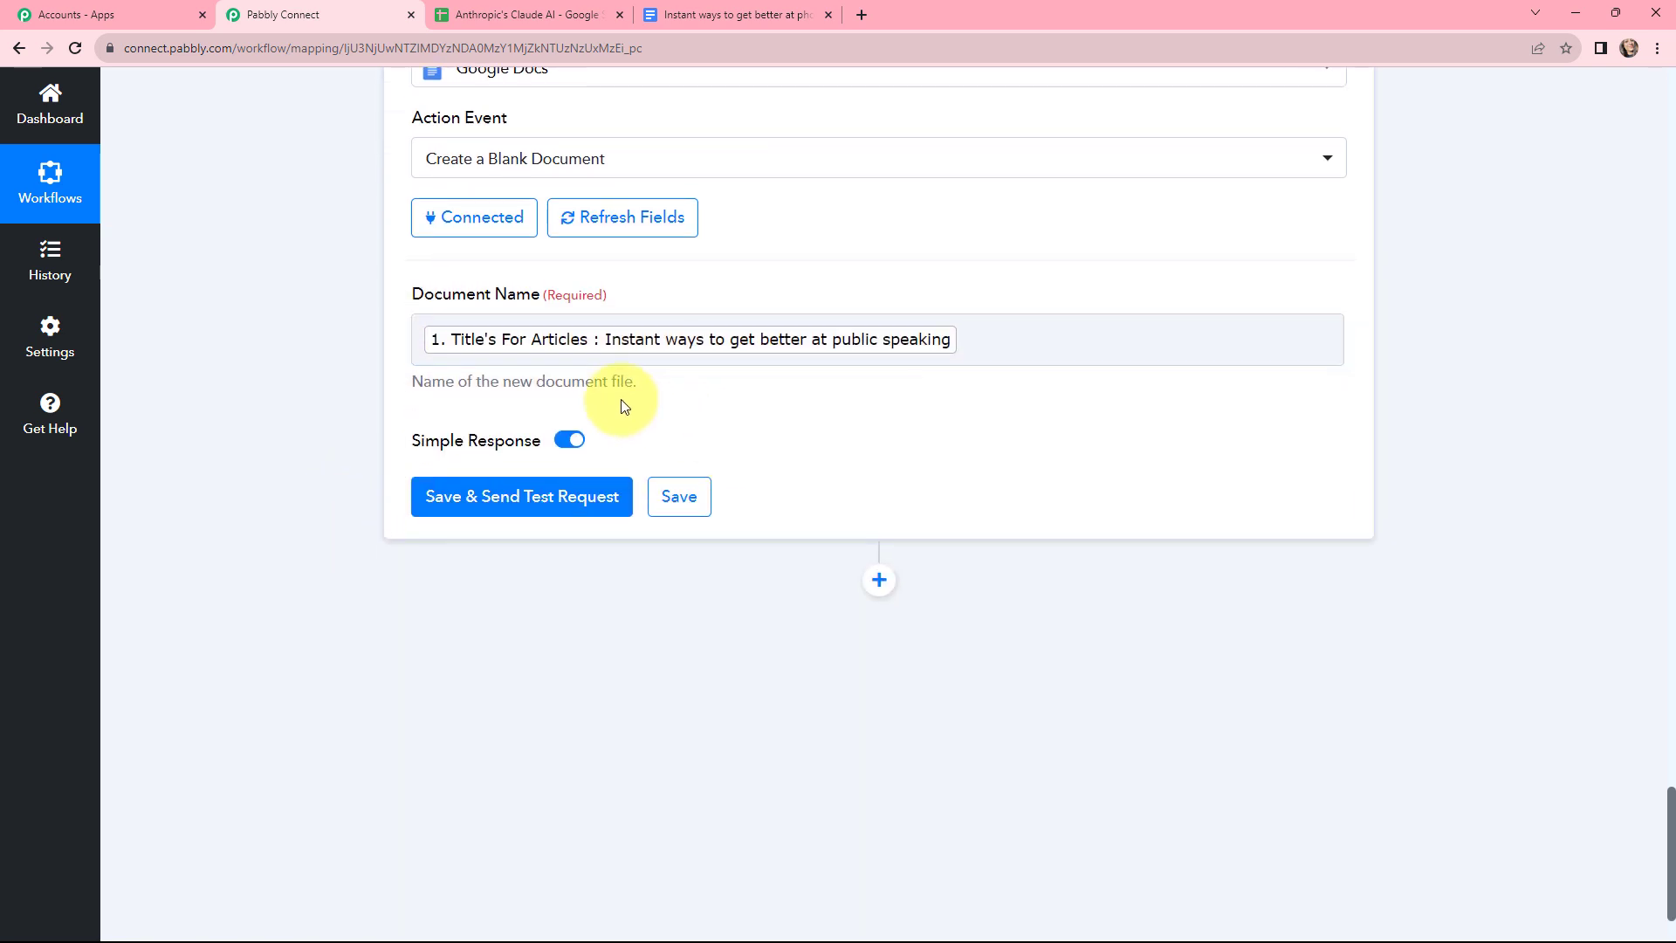
click(524, 498)
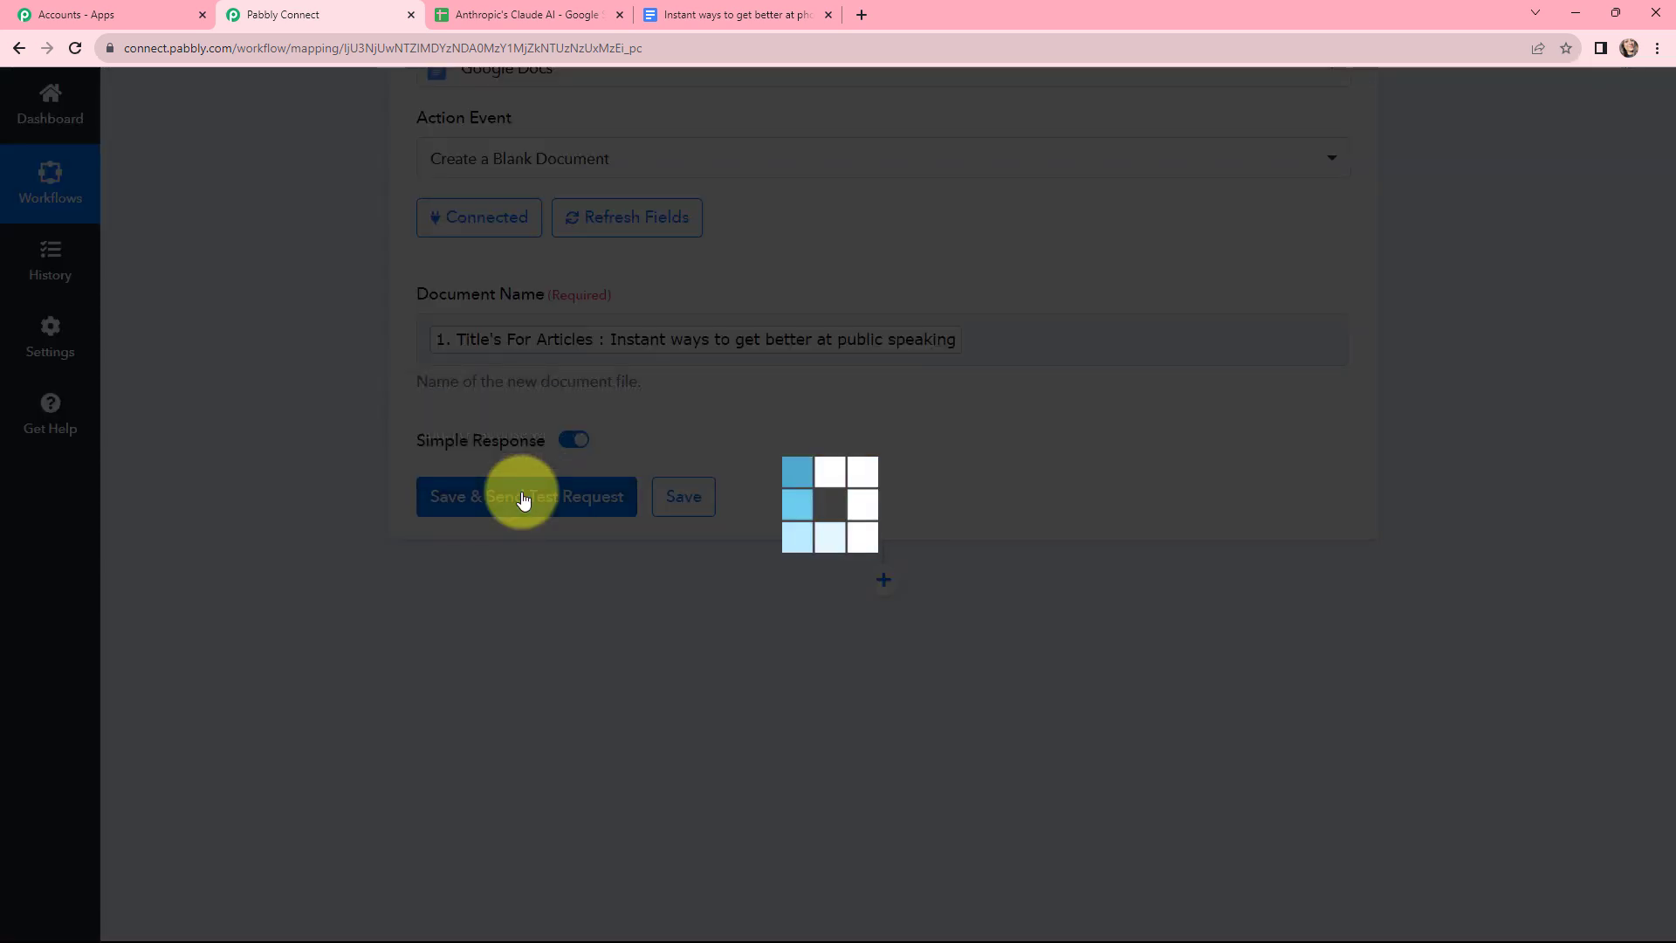
scroll(664, 455, down, 3)
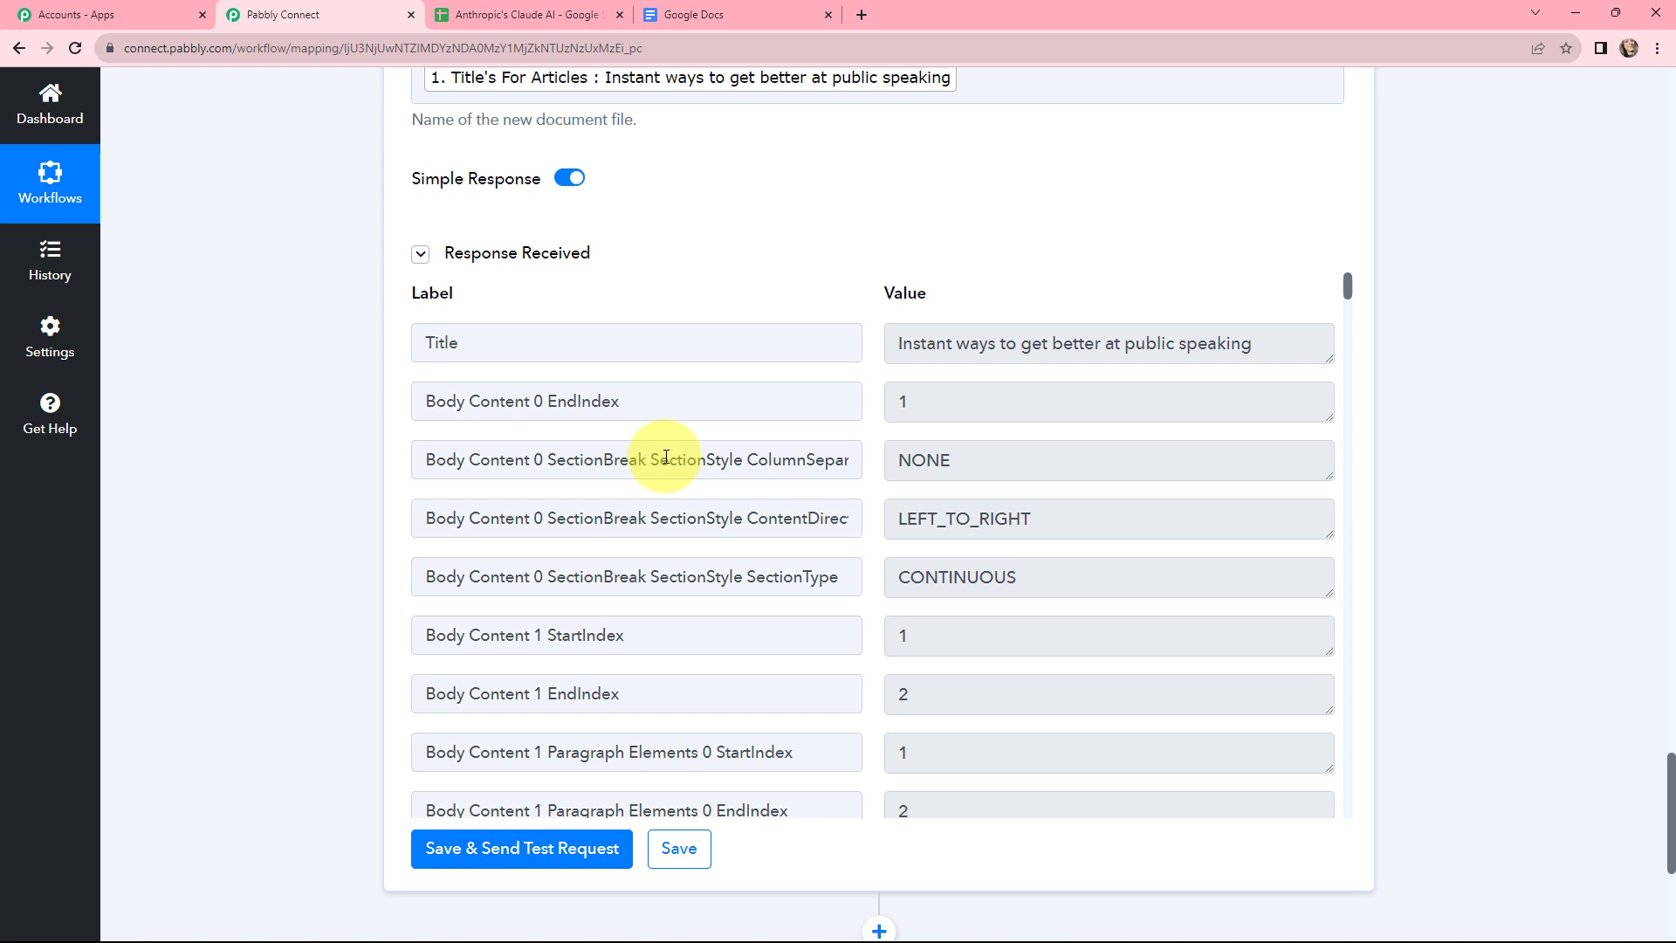
click(756, 12)
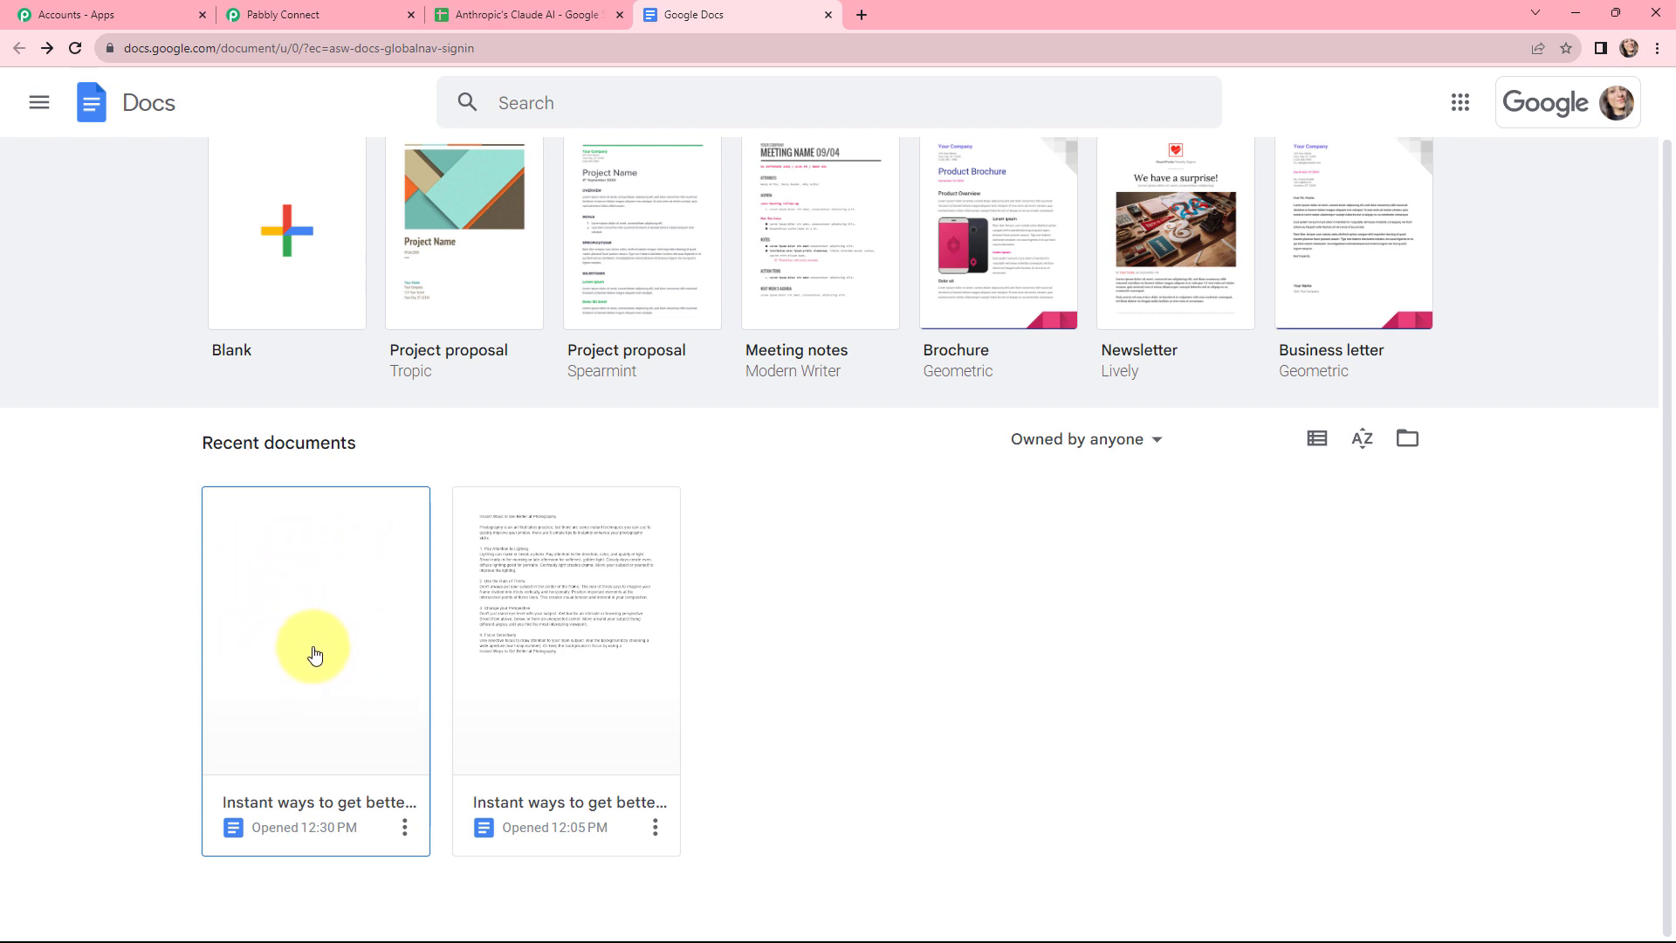
click(303, 631)
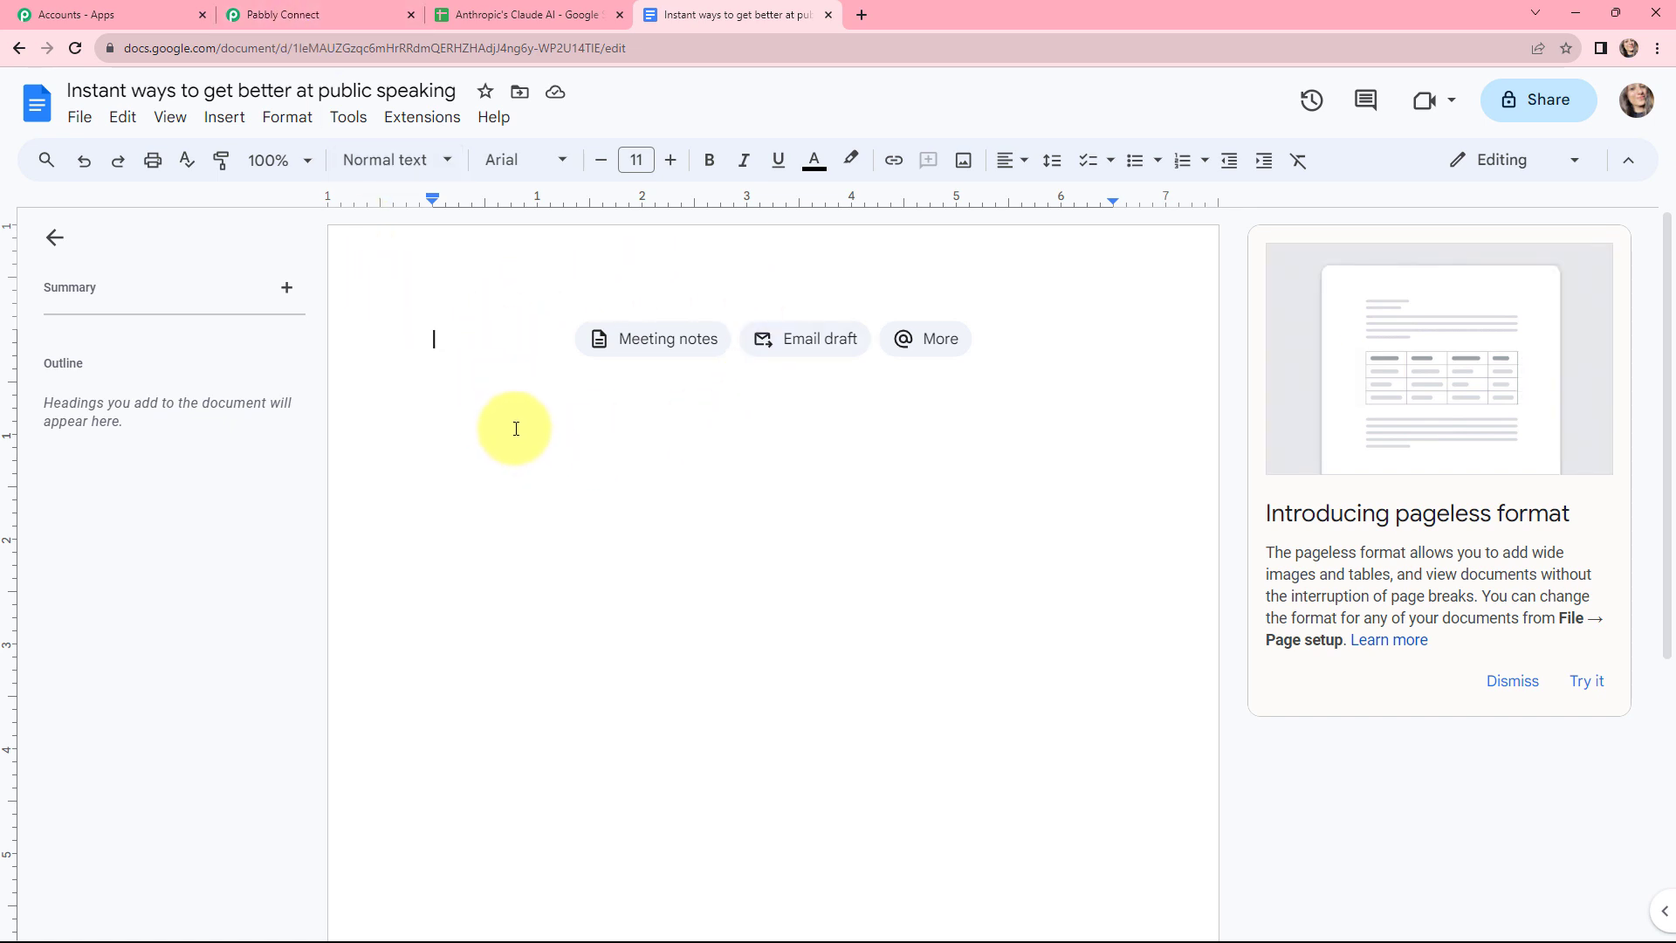
click(294, 8)
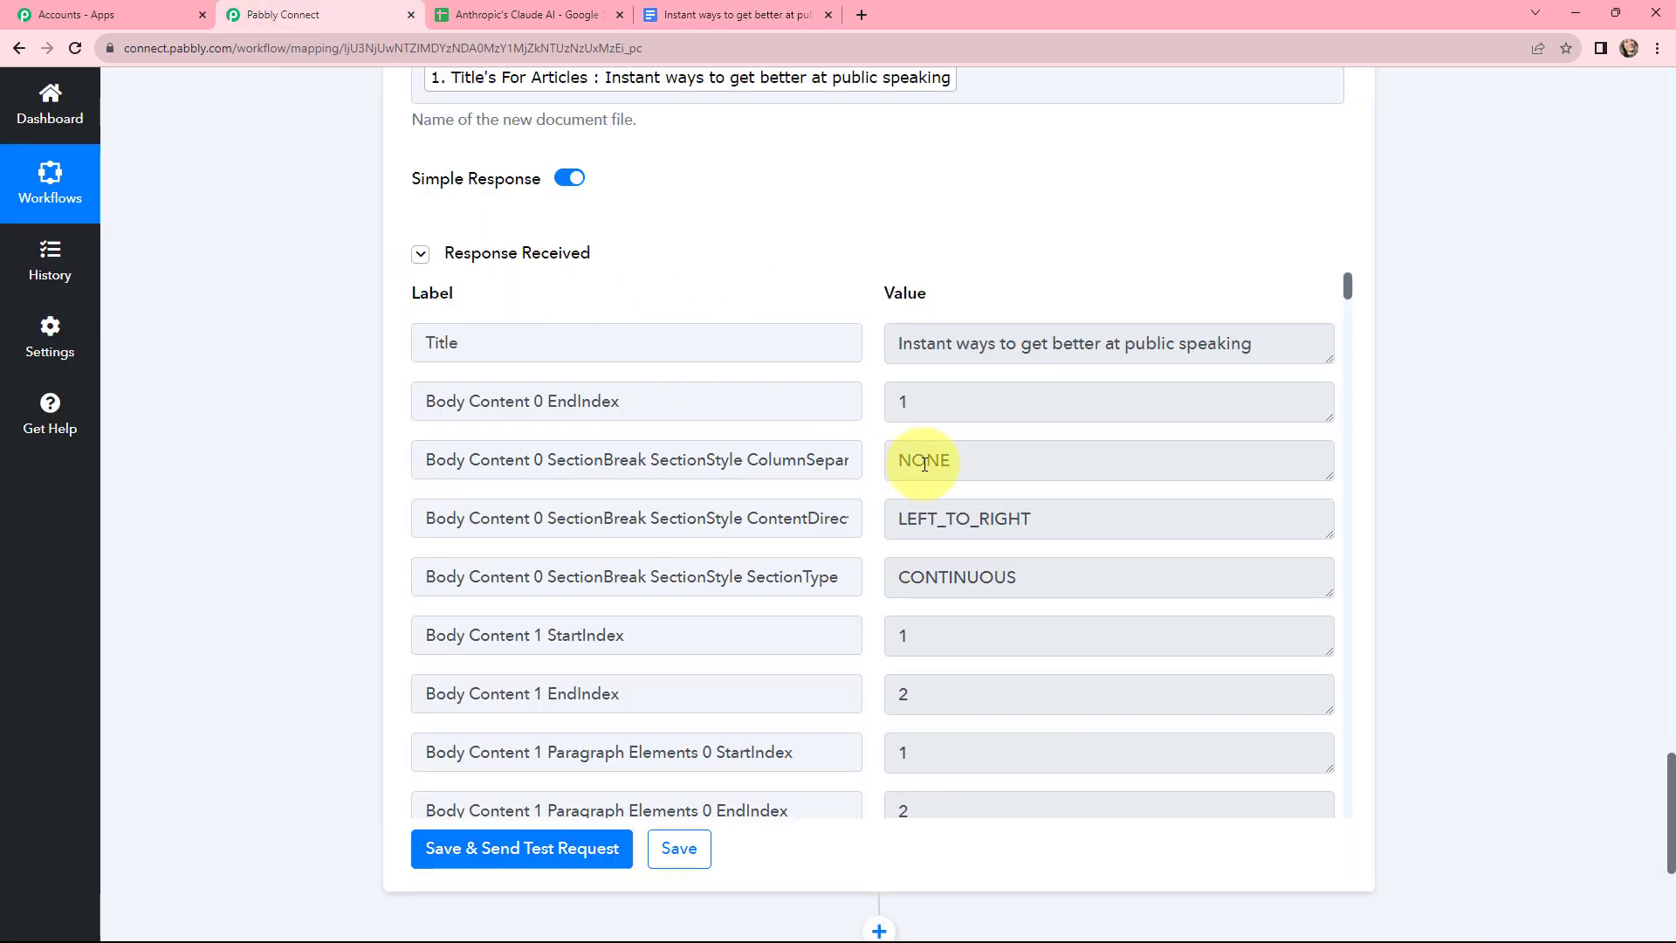
Add a Google Docs action with the Append a Paragraph to a Document event and connect it using the existing Google Docs #6 connection
scroll(1463, 342, down, 5)
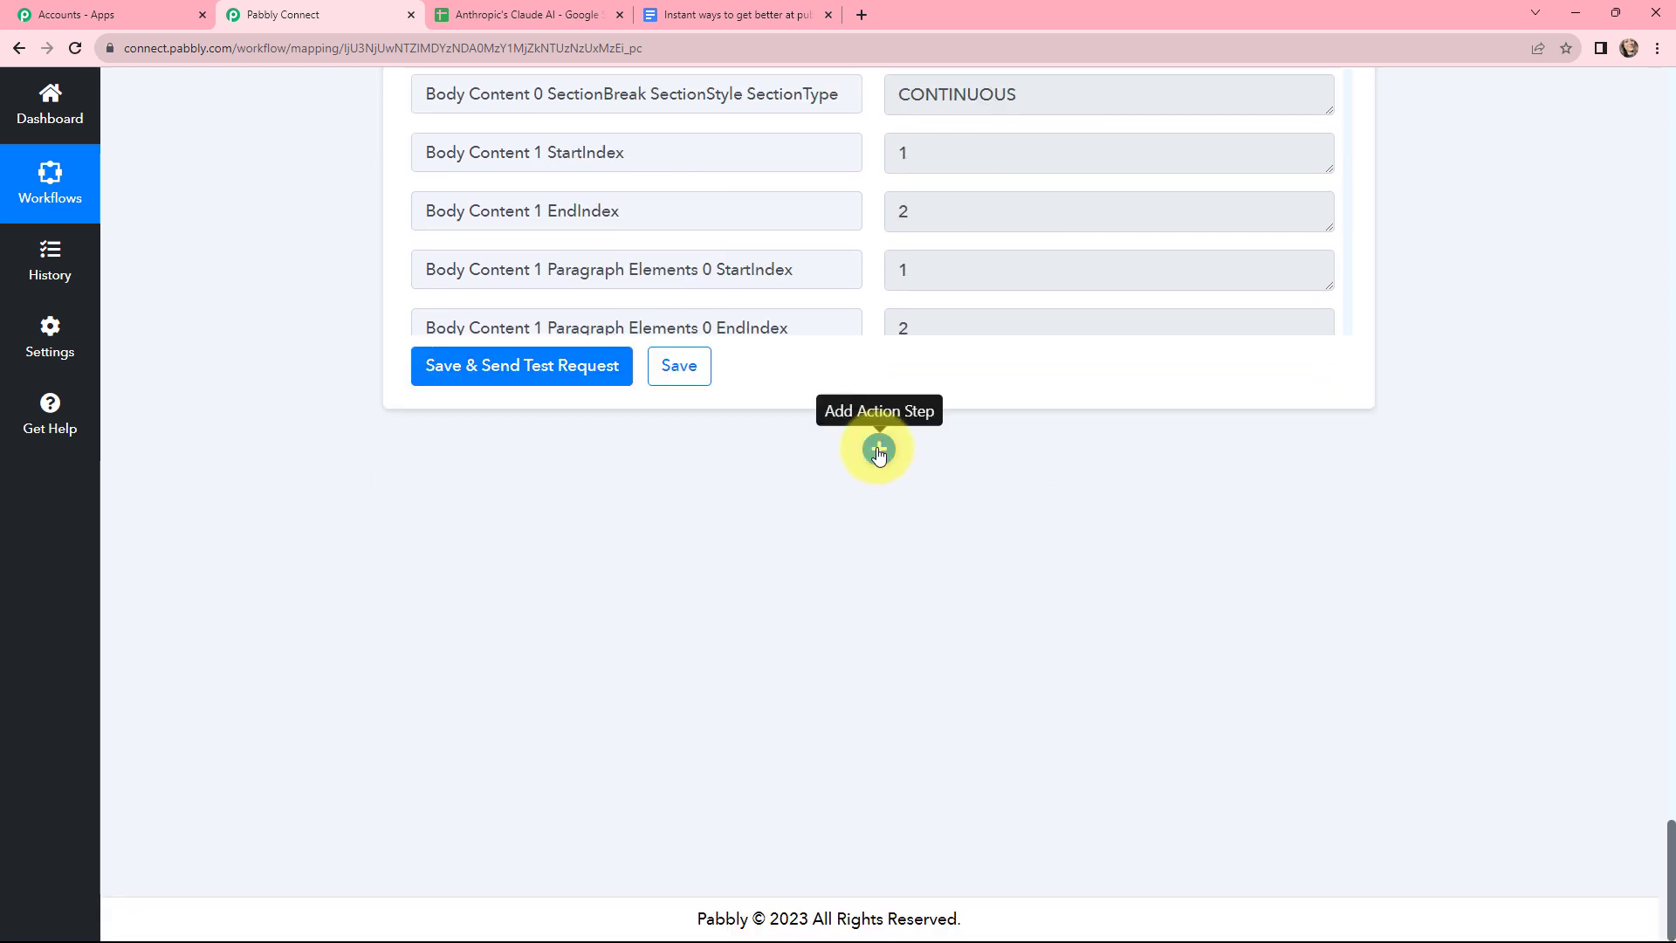
click(878, 451)
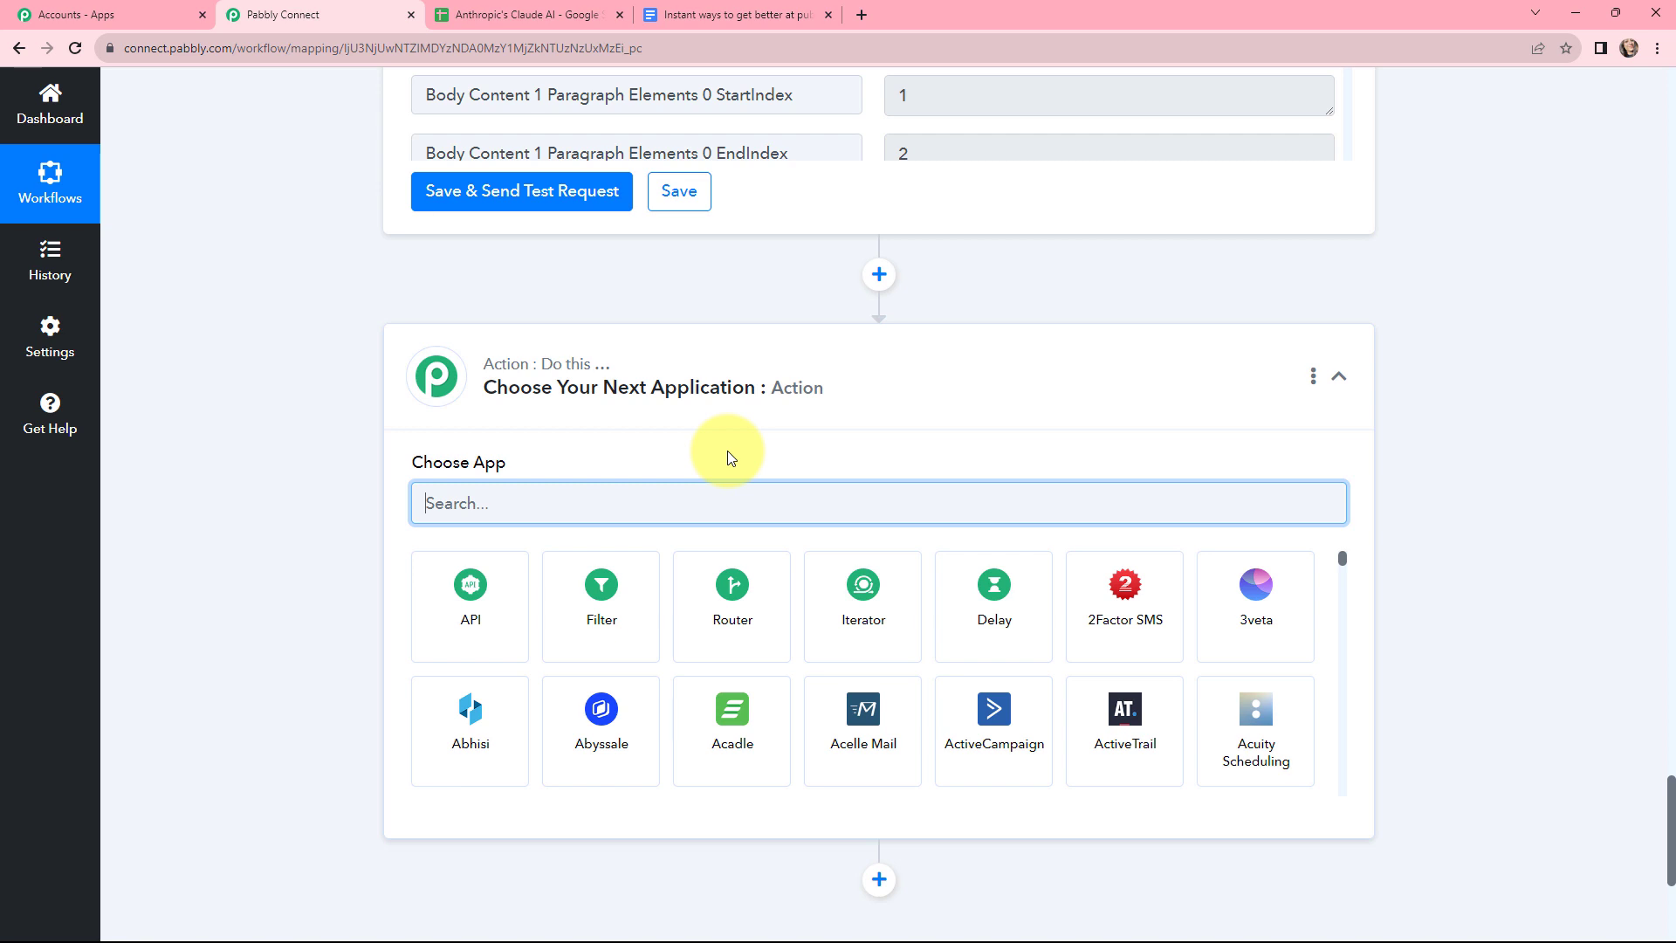
text(google d)
click(511, 633)
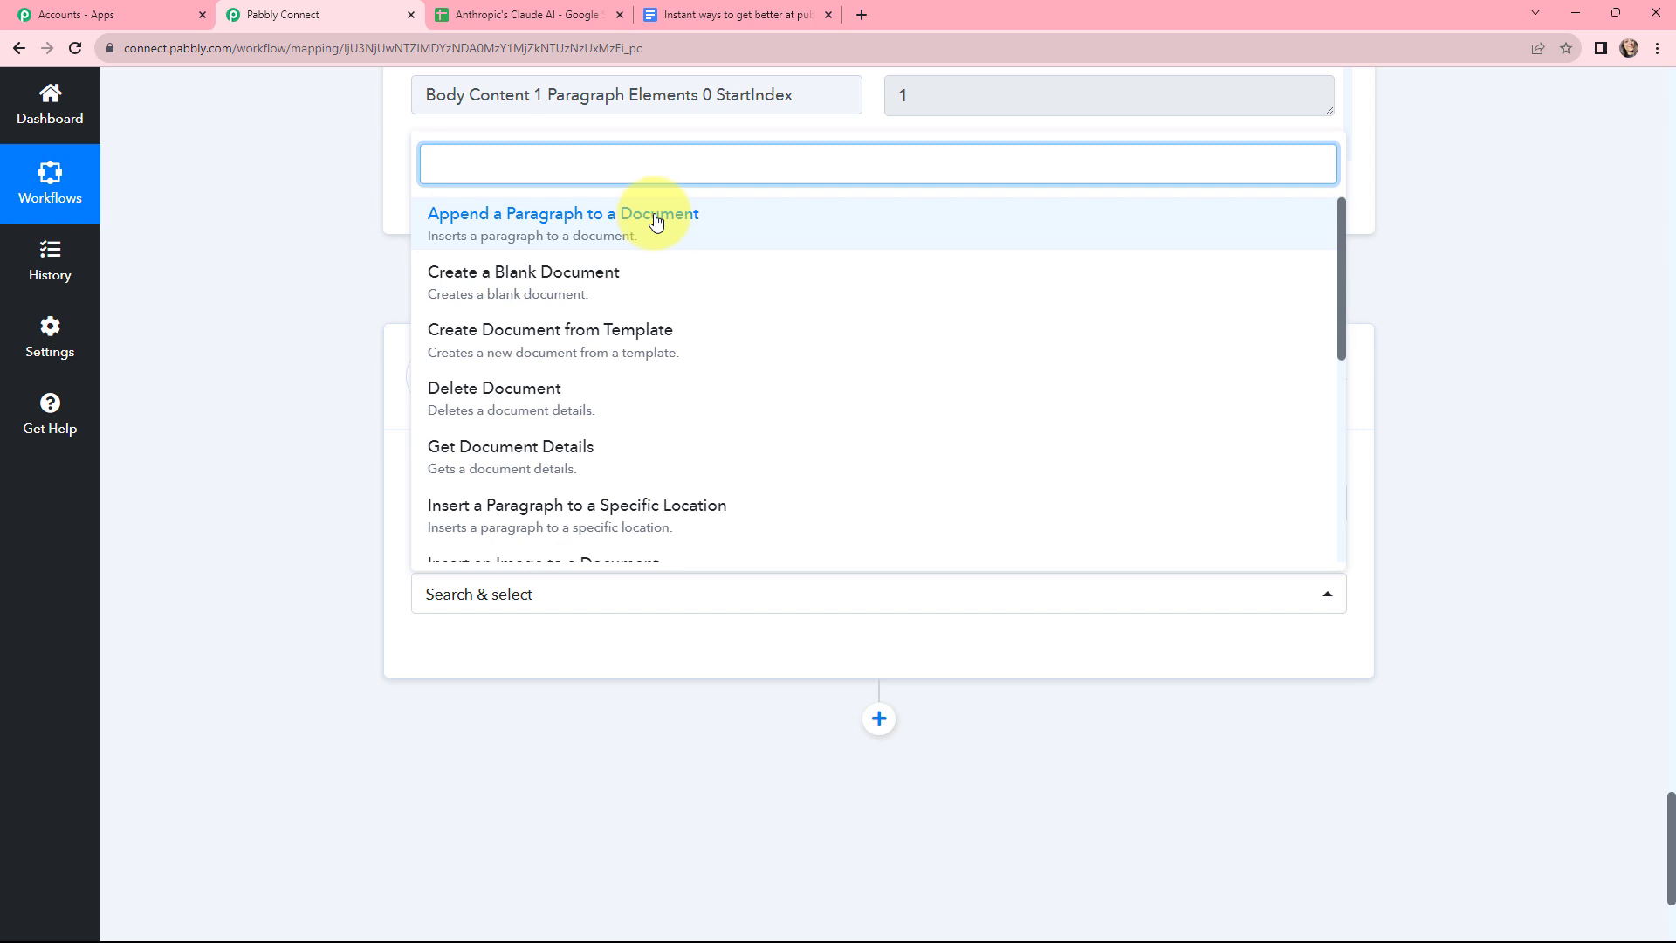
click(573, 225)
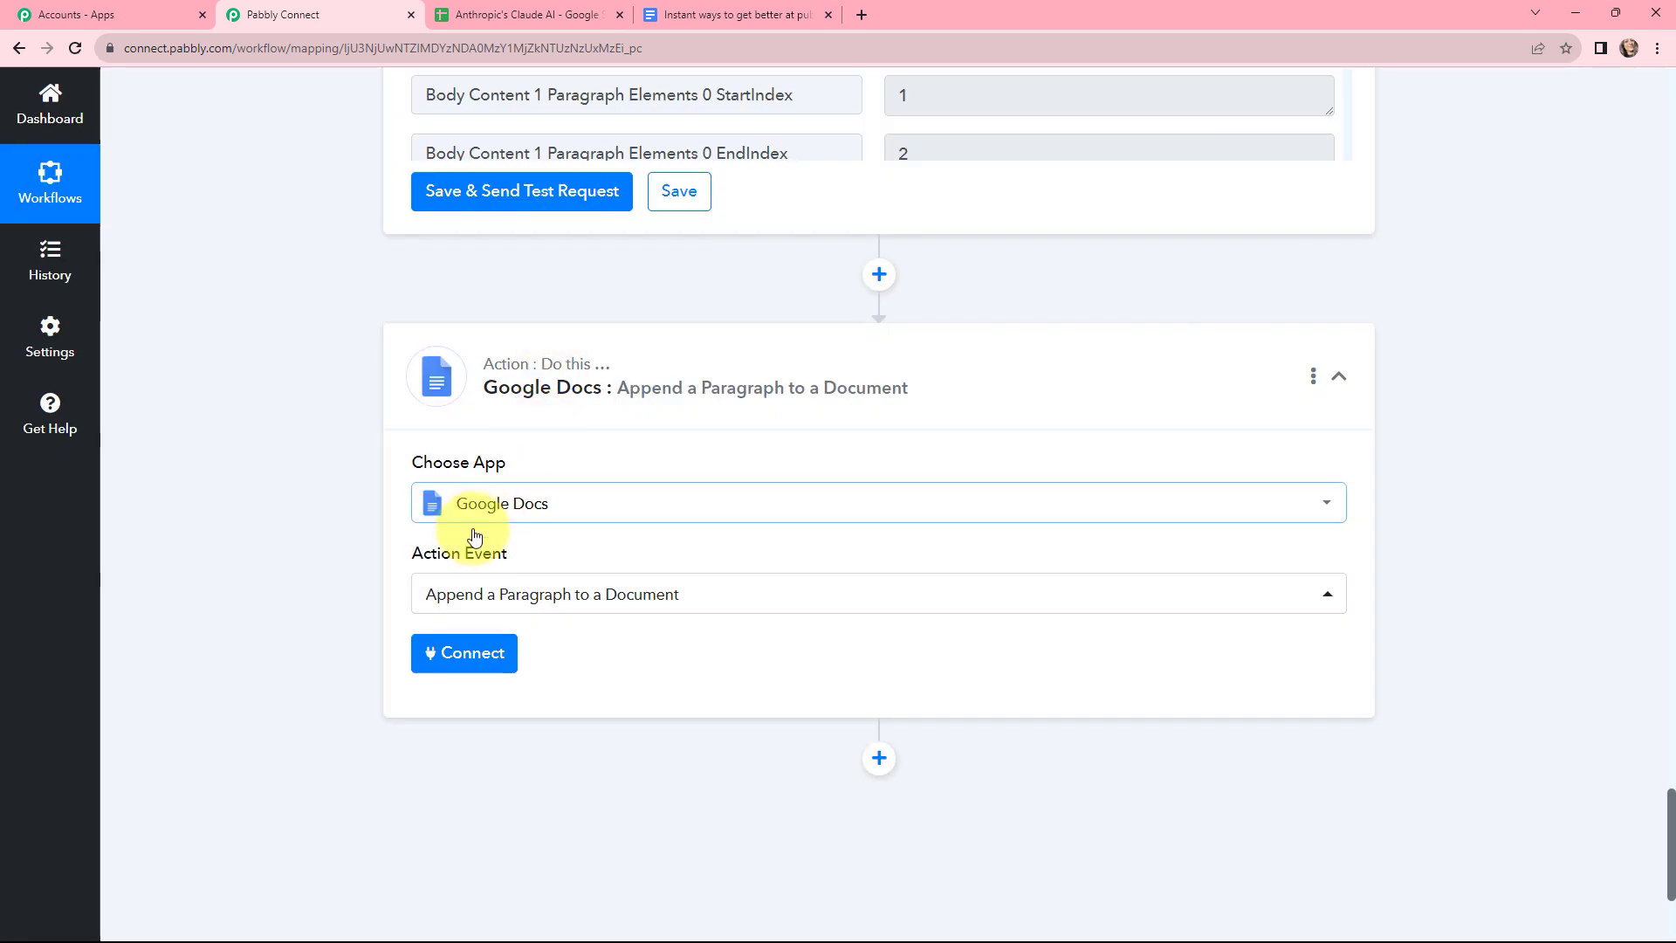
click(466, 660)
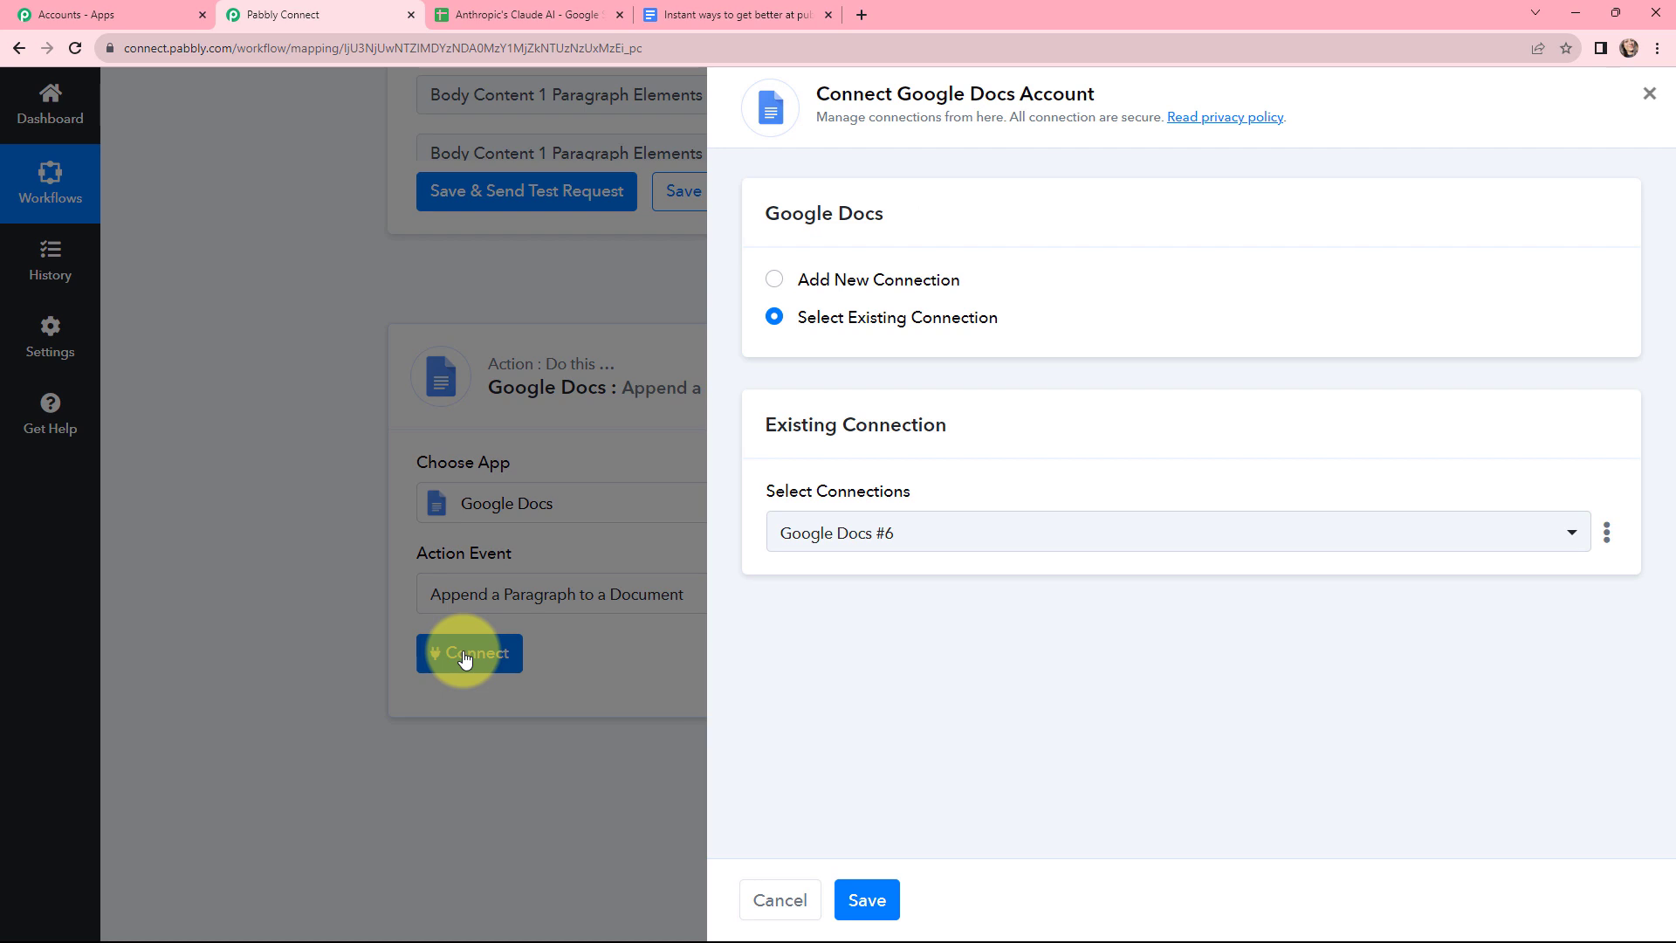
click(873, 897)
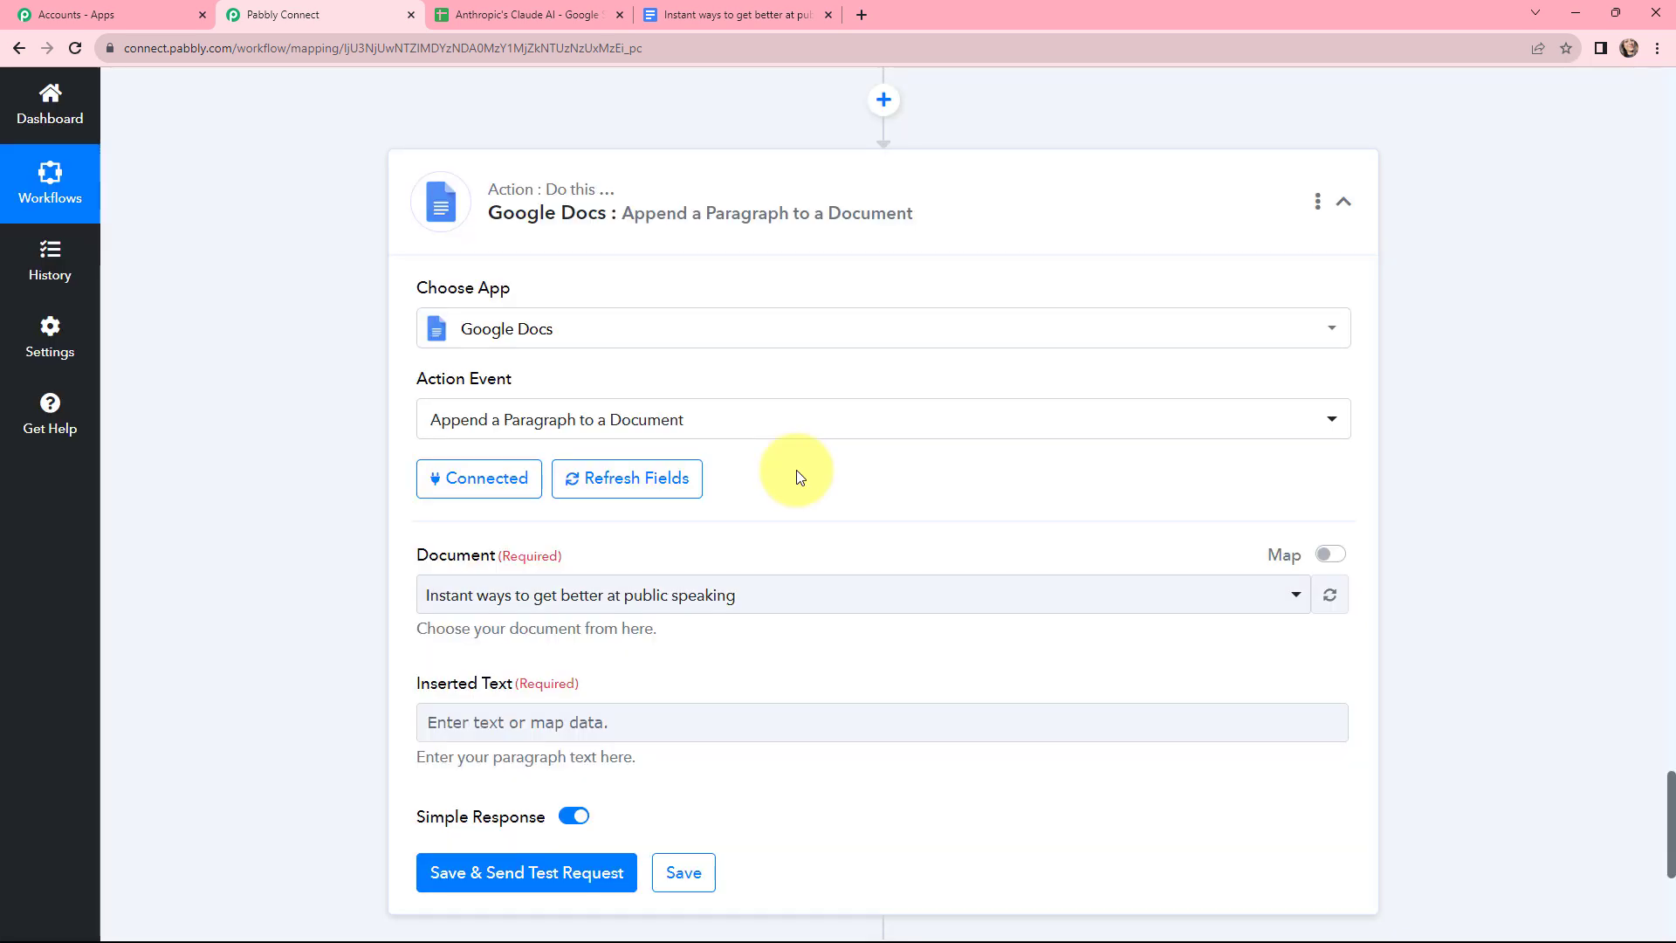
Enable mapping for the Document field of the Append a Paragraph action and clear its preset document ID
scroll(796, 470, down, 3)
scroll(944, 372, up, 1)
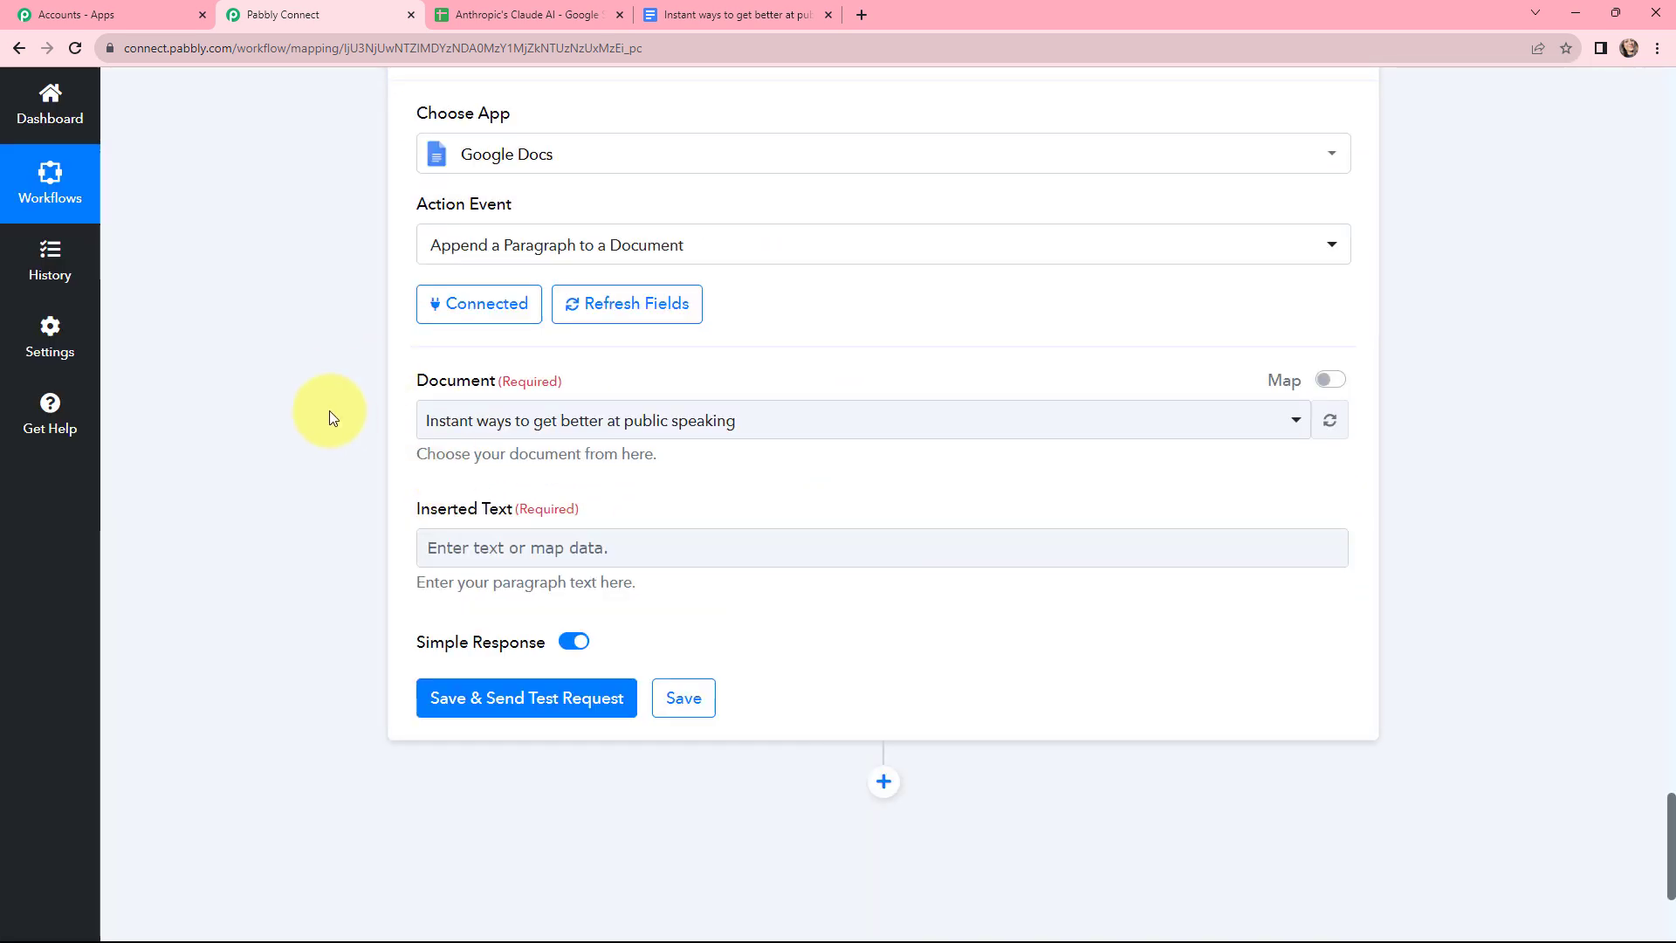
click(785, 425)
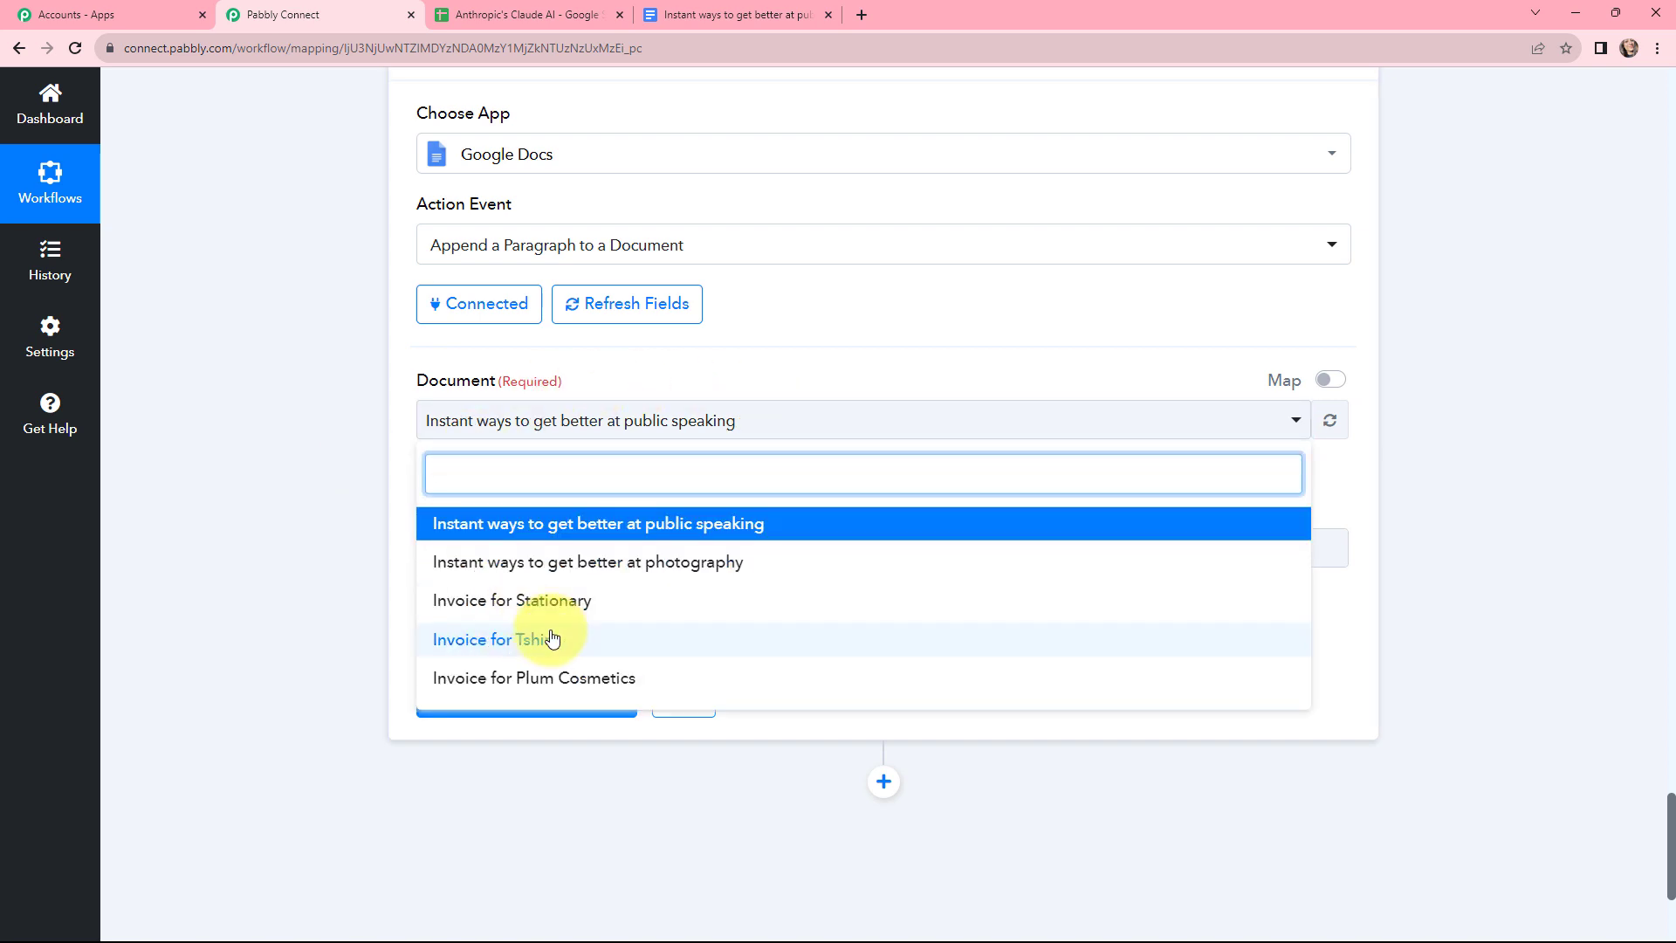
click(343, 410)
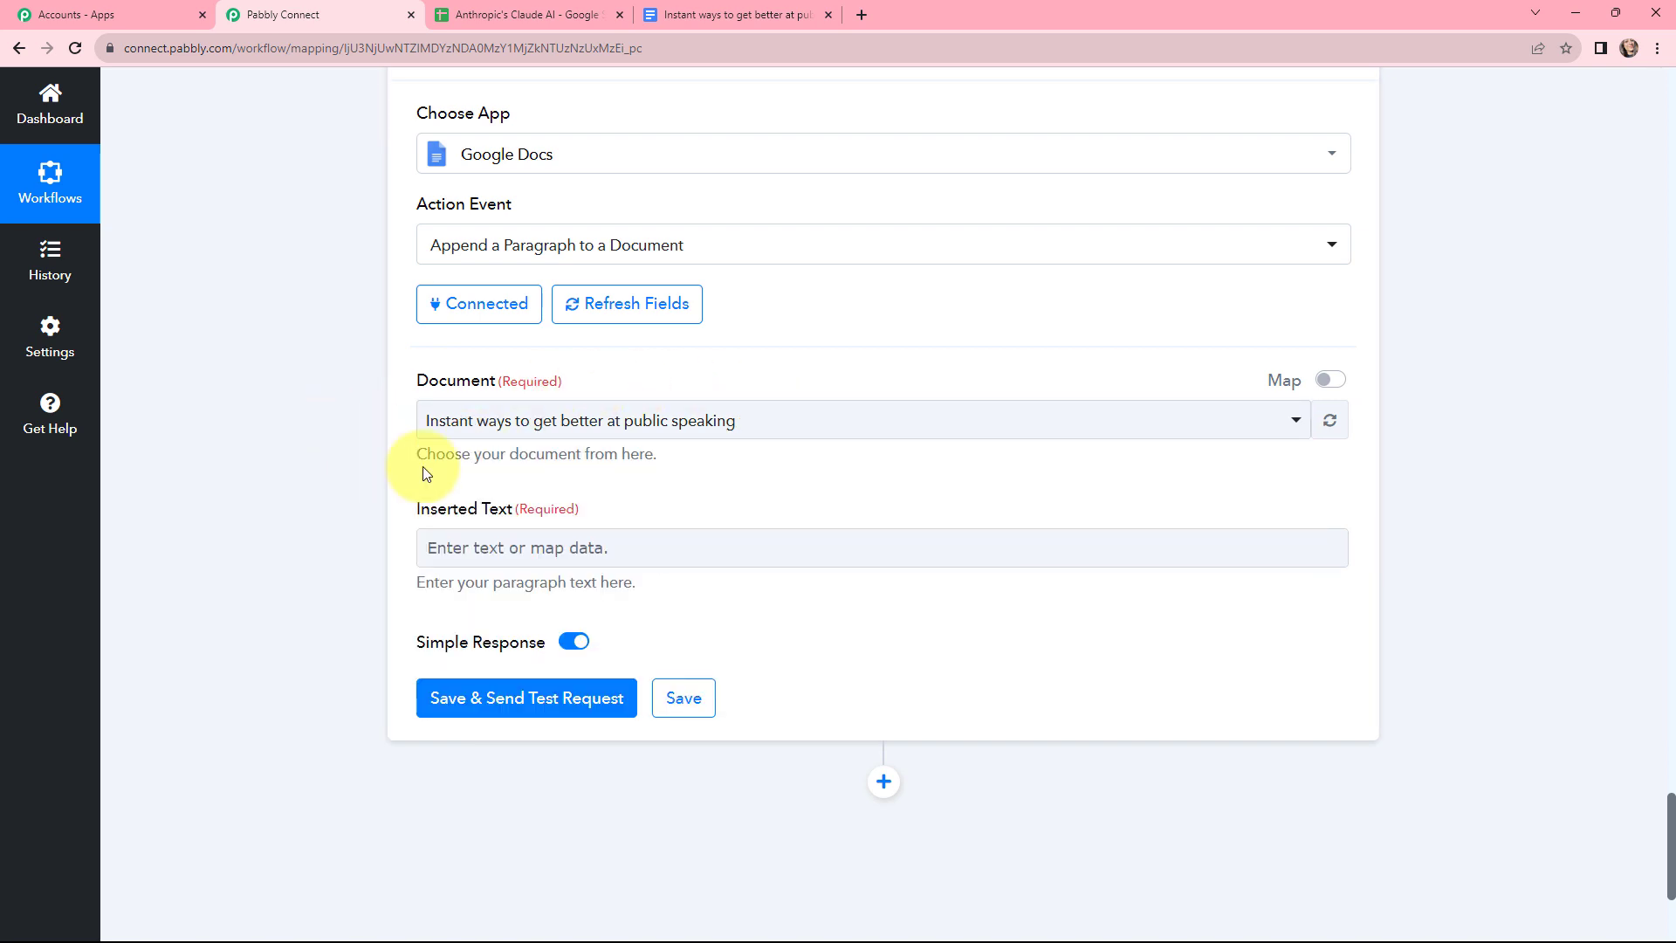
click(1341, 381)
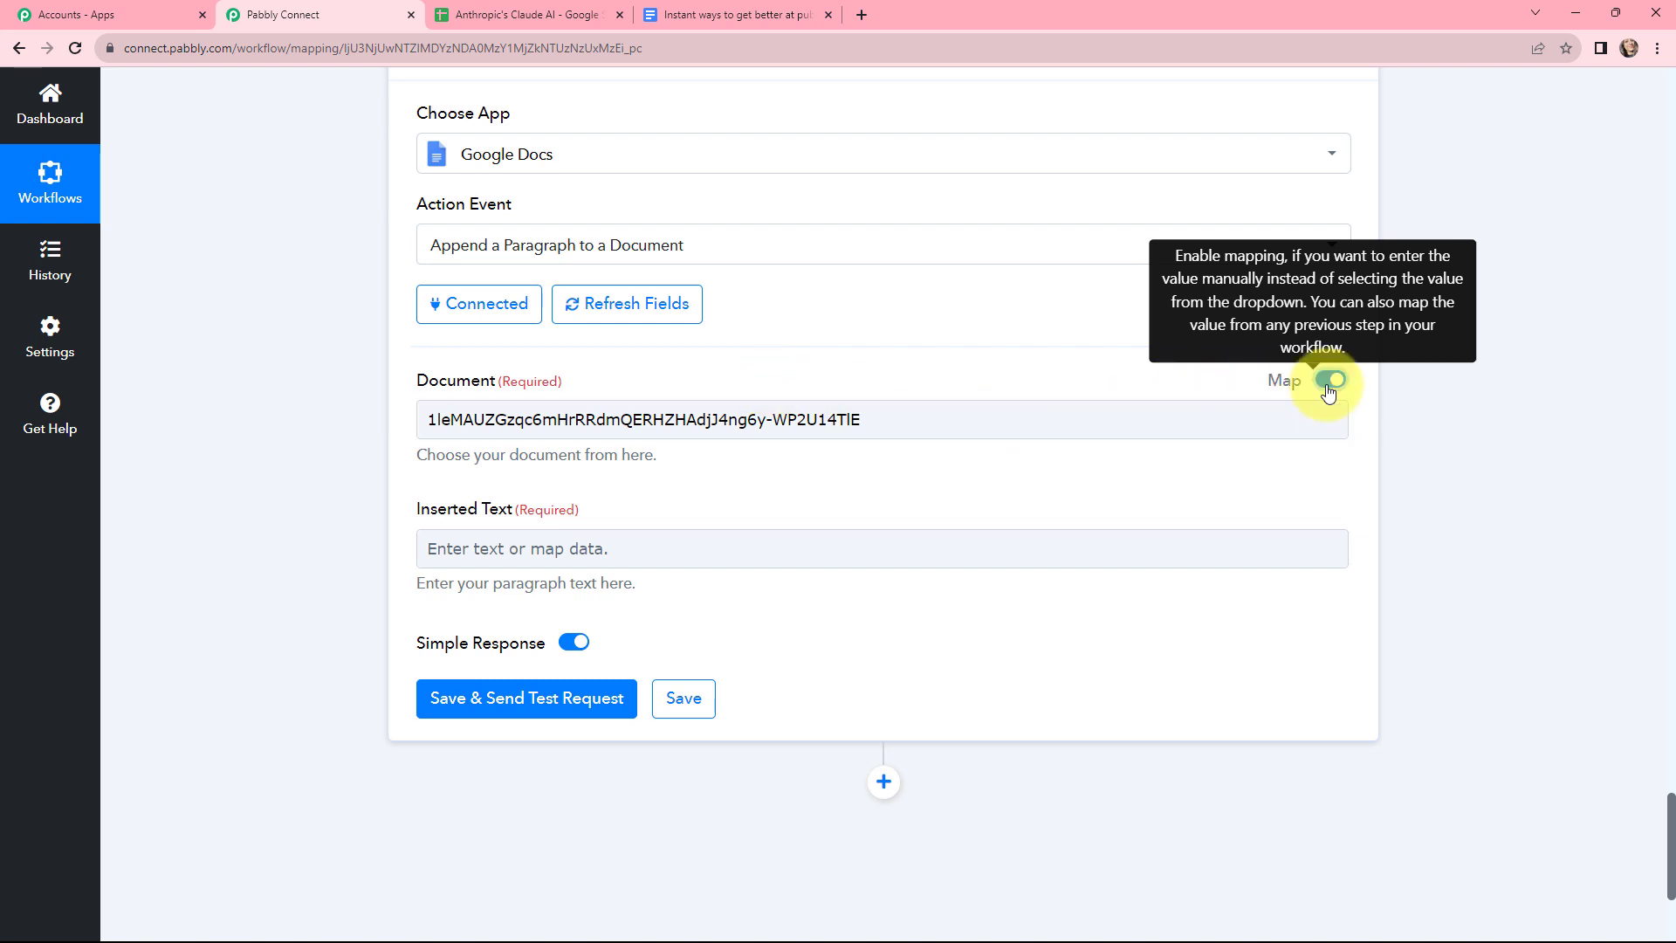
drag(890, 423, 414, 421)
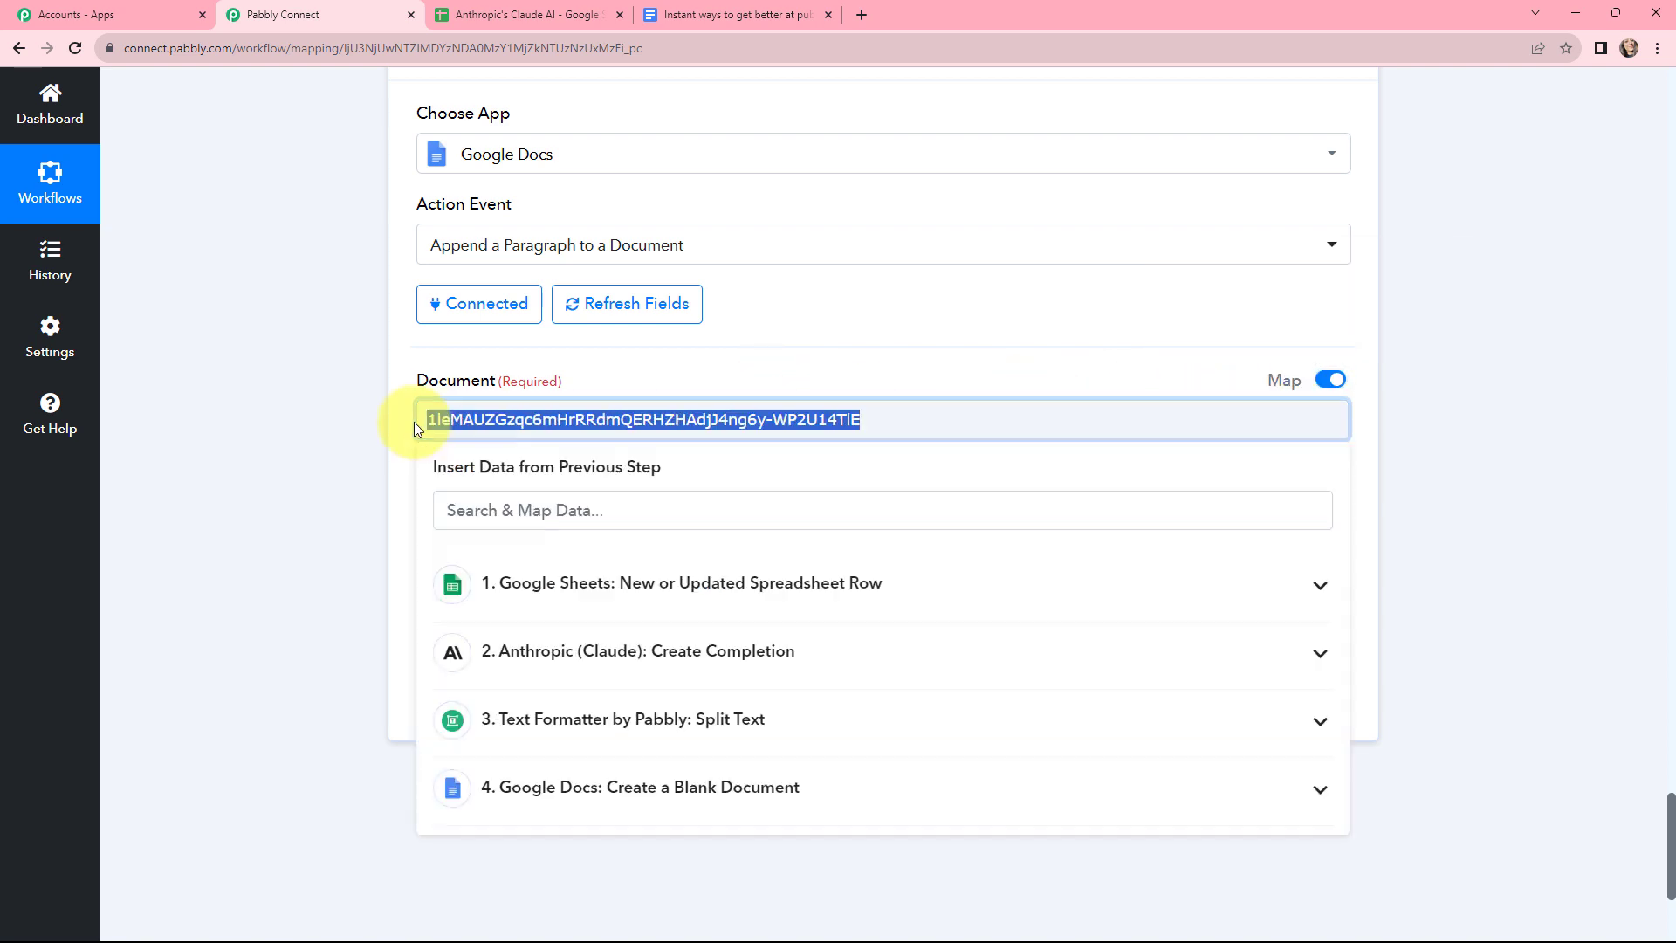
key(BackSpace)
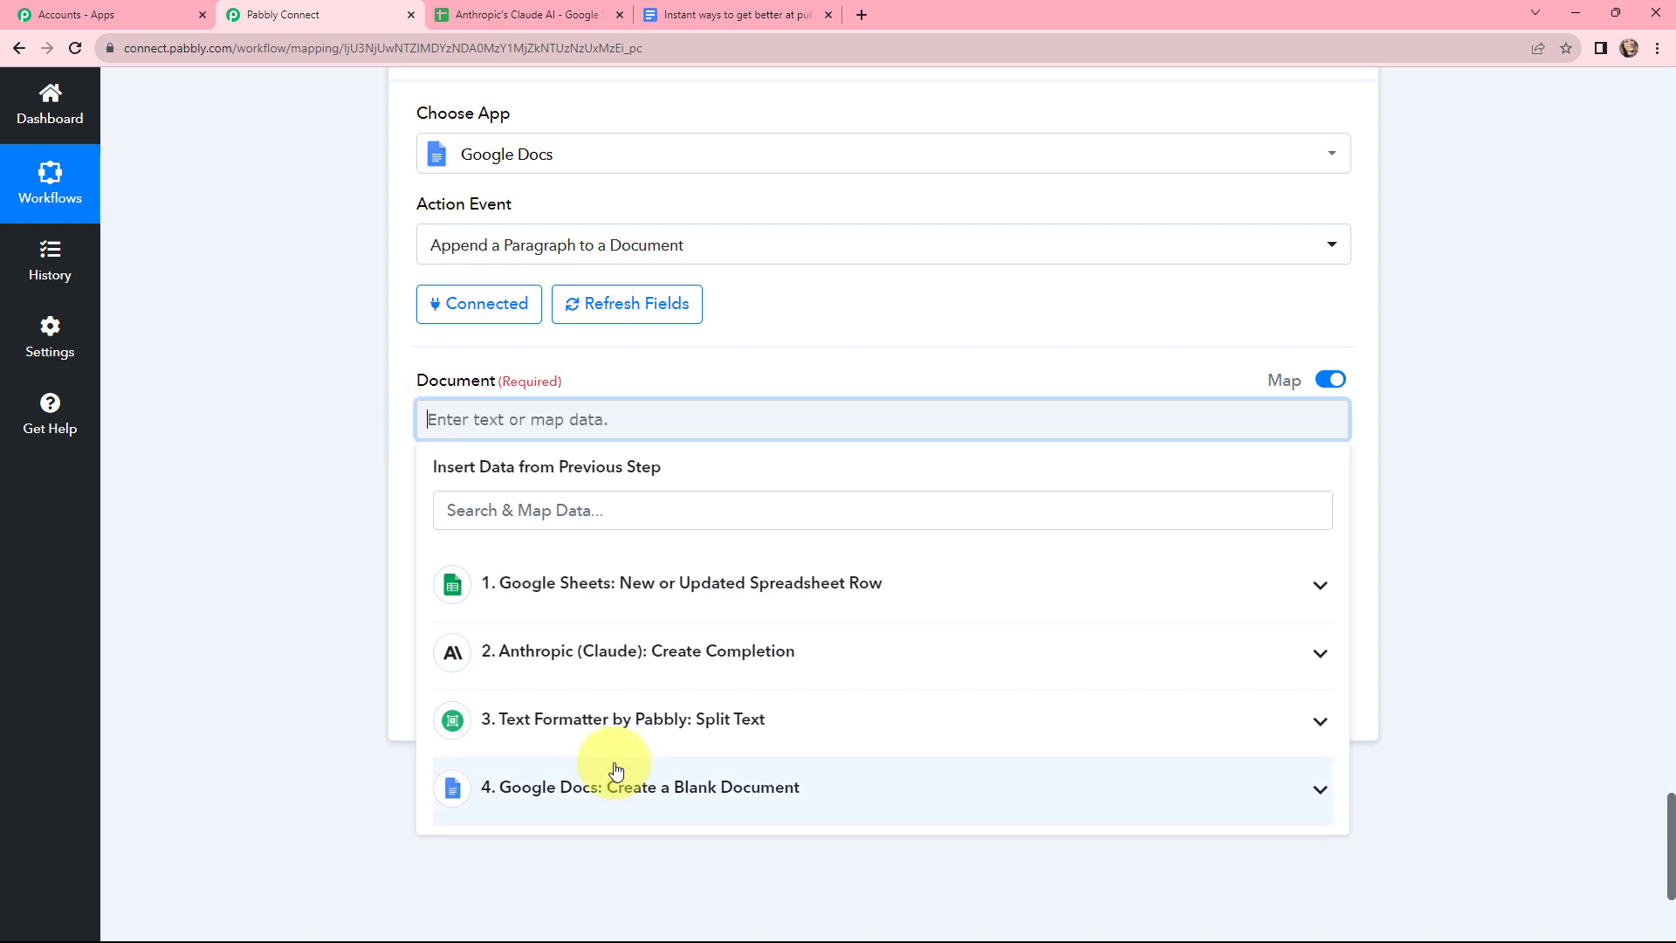
Map the DocumentId value from the Google Docs Create a Blank Document step into the Document field
click(615, 770)
scroll(838, 580, down, 3)
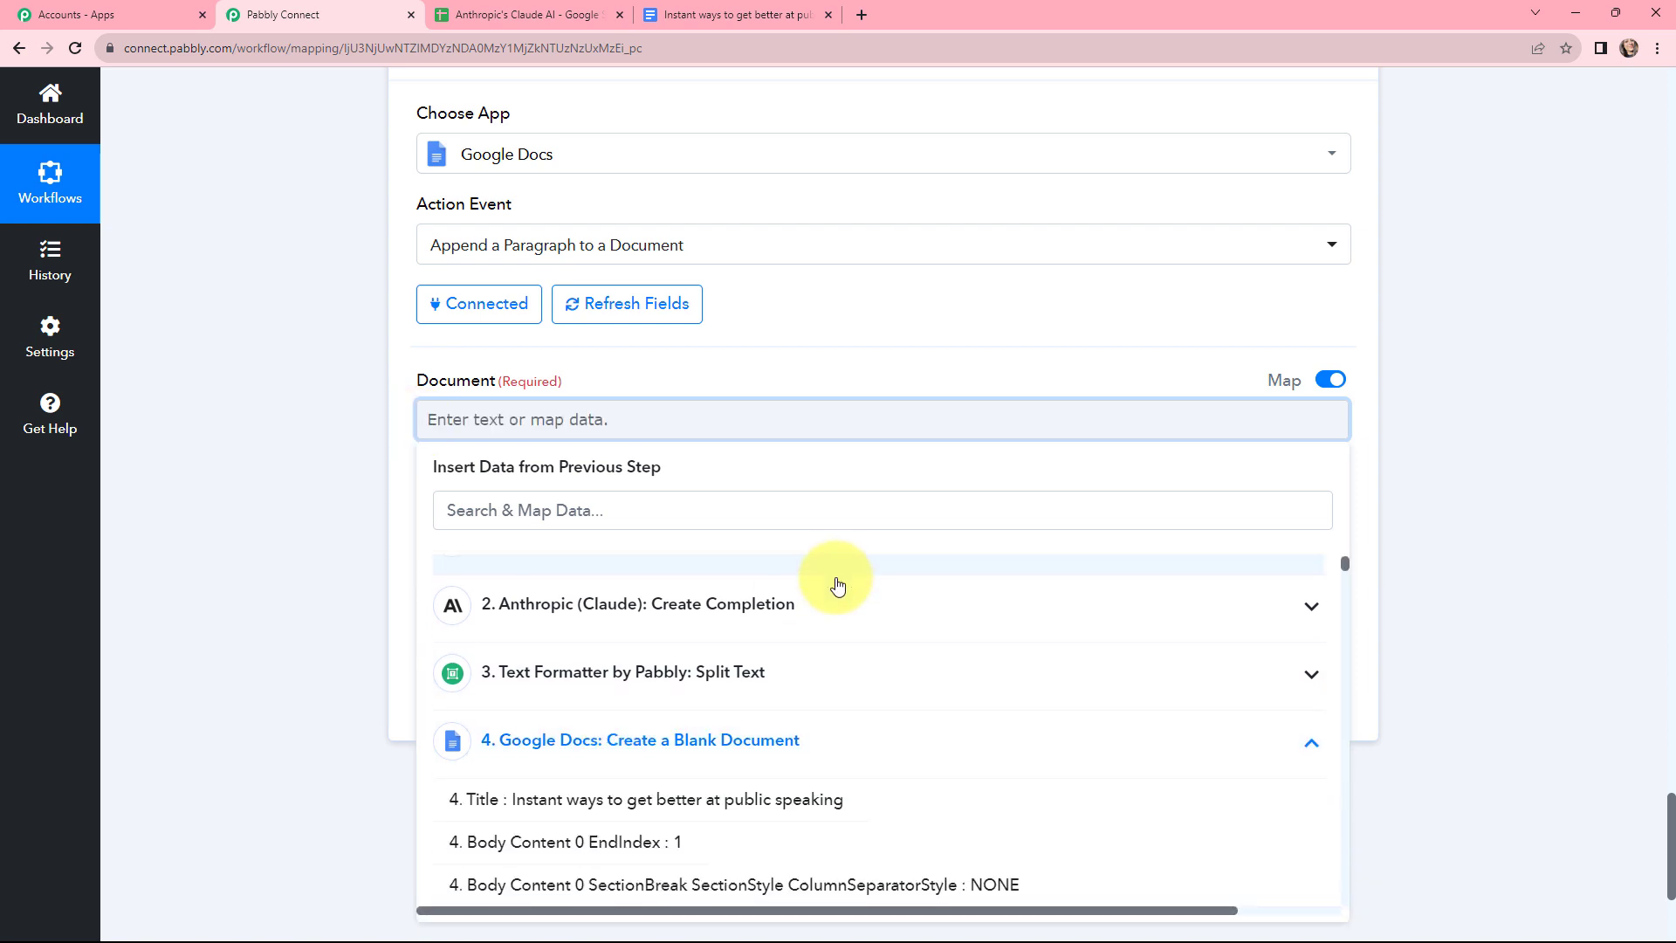
scroll(738, 611, up, 2)
scroll(734, 743, down, 15)
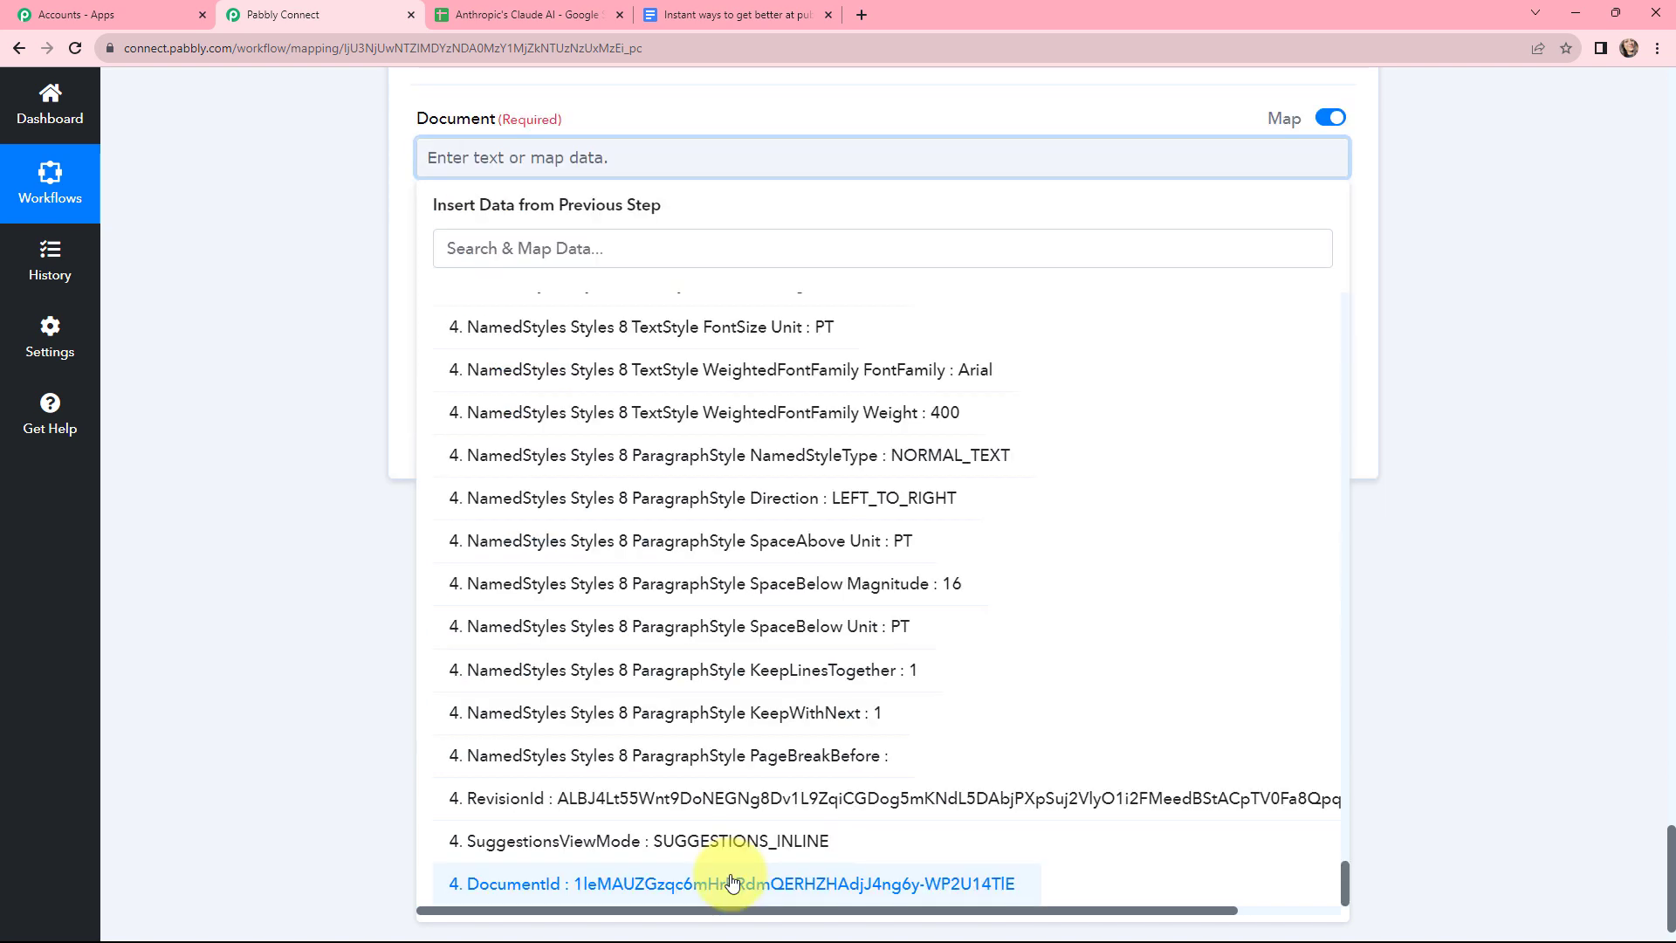
click(732, 883)
click(308, 337)
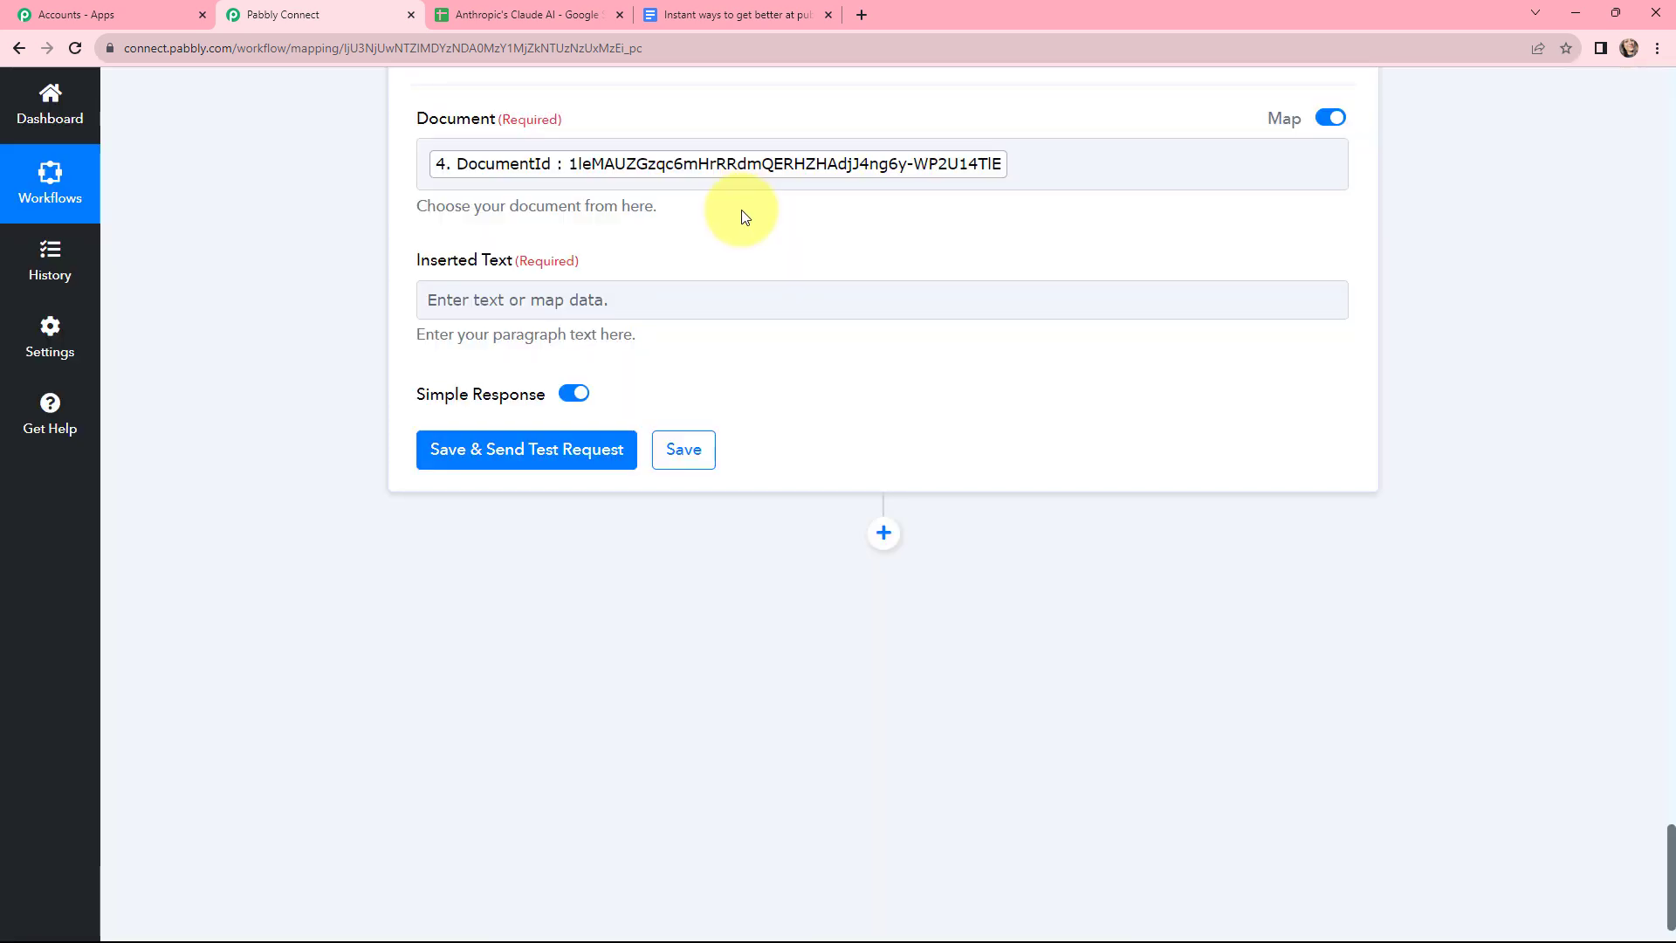
Map the Result value from the Text Formatter Split Text step into the Inserted Text field
click(537, 299)
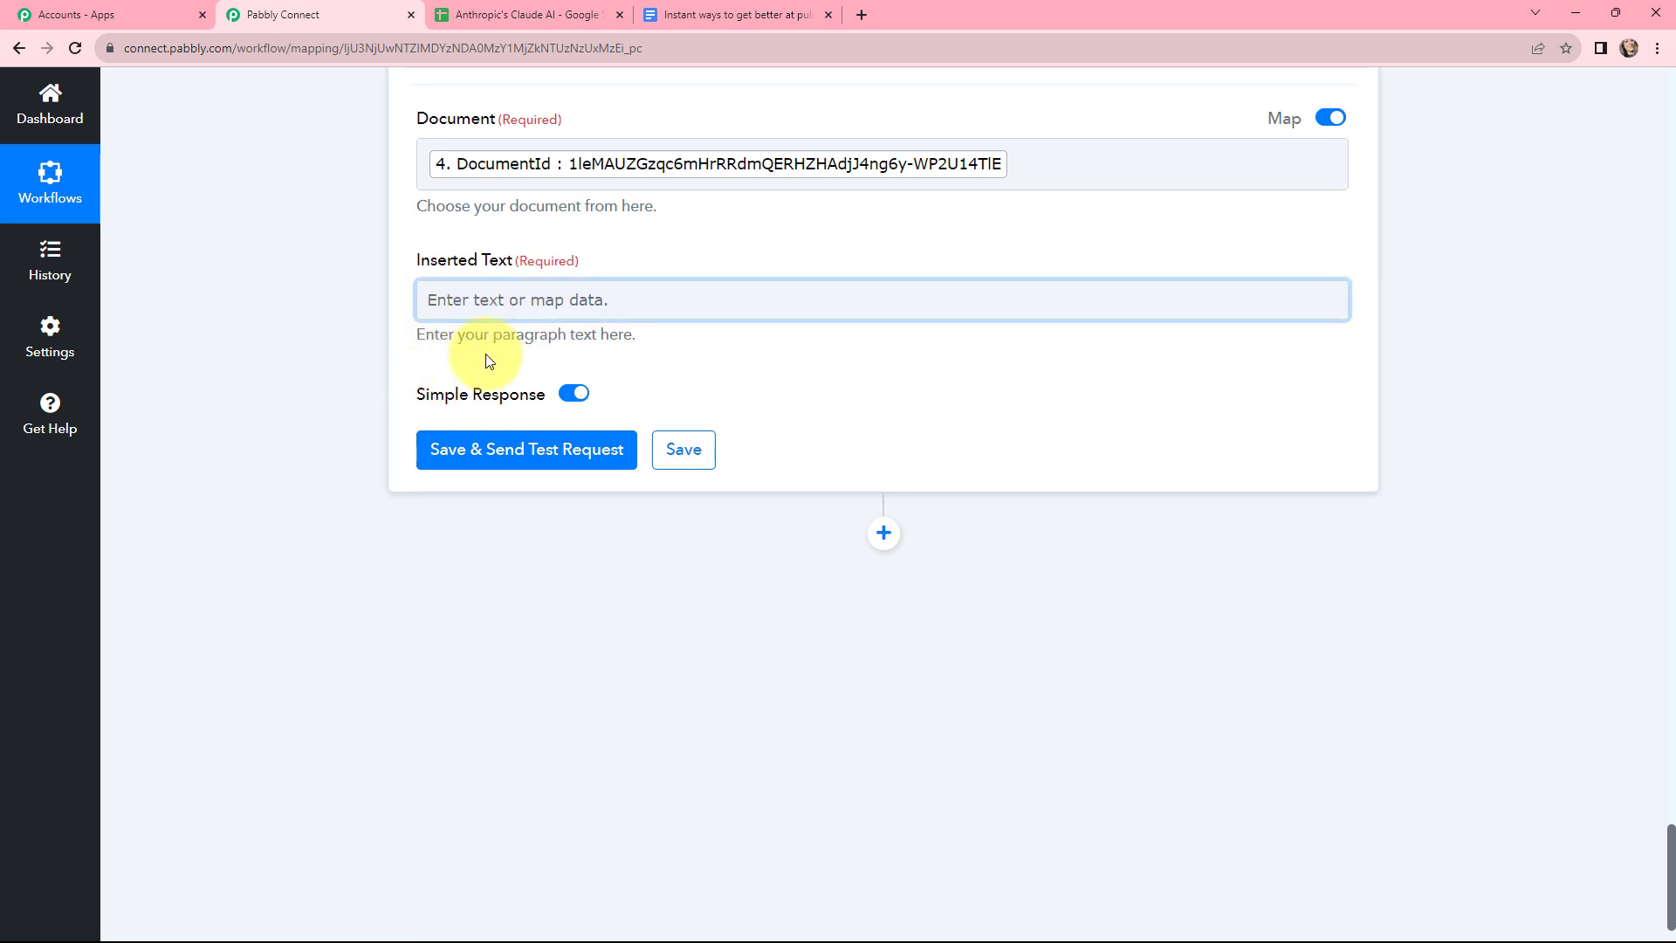
click(627, 305)
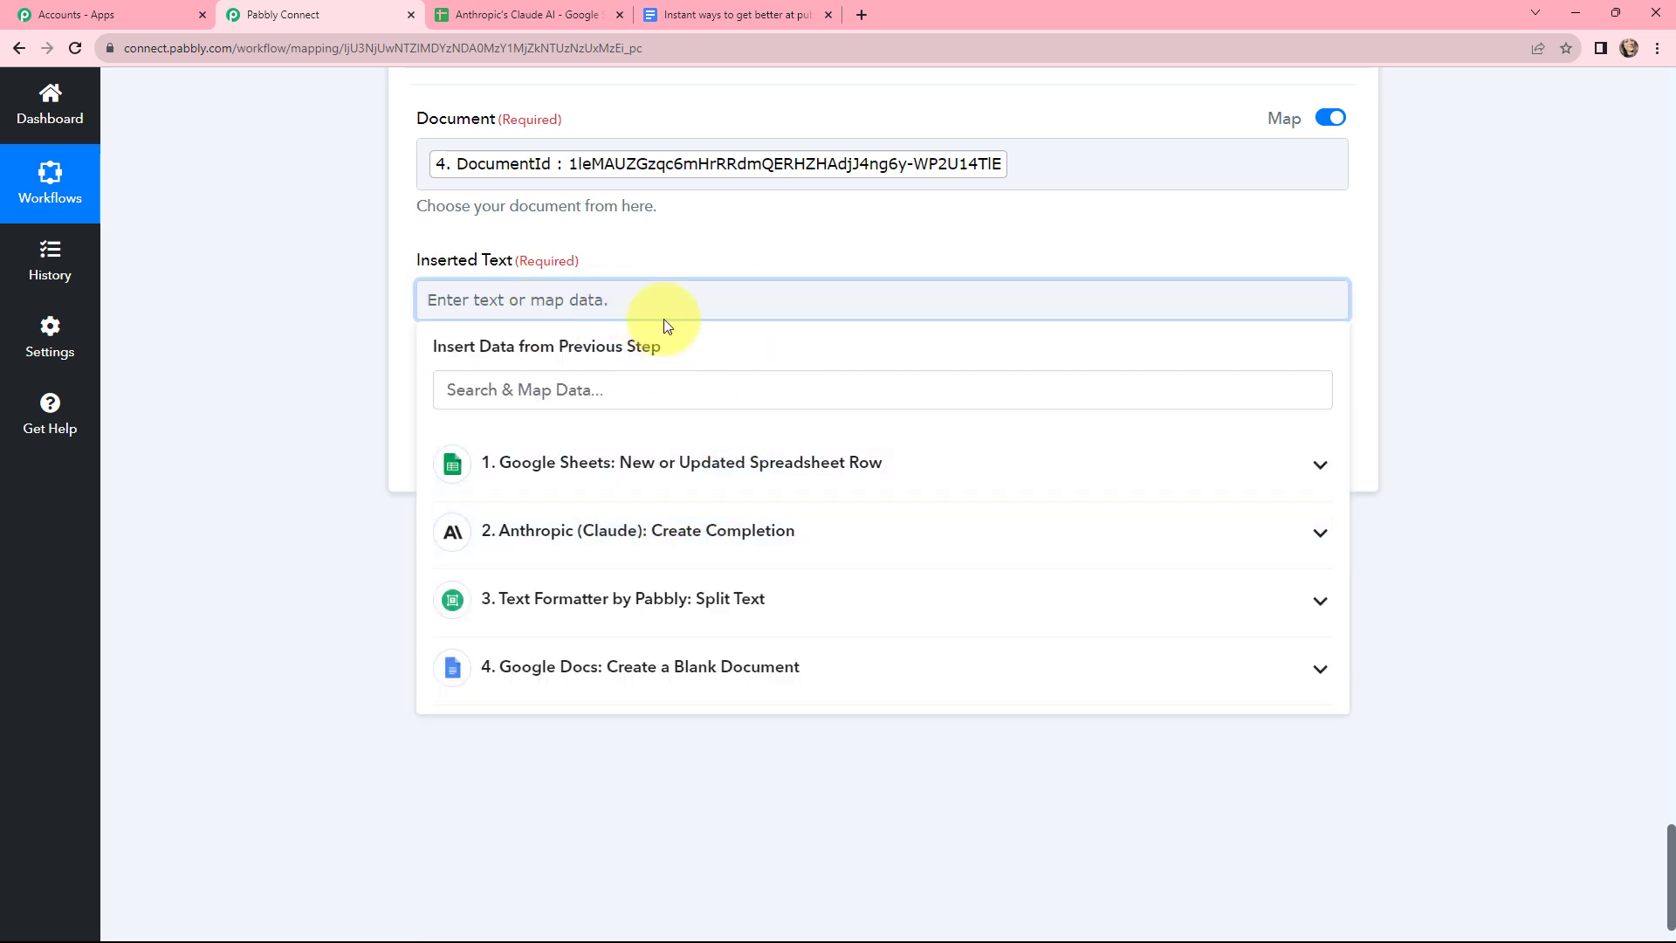
scroll(712, 199, down, 1)
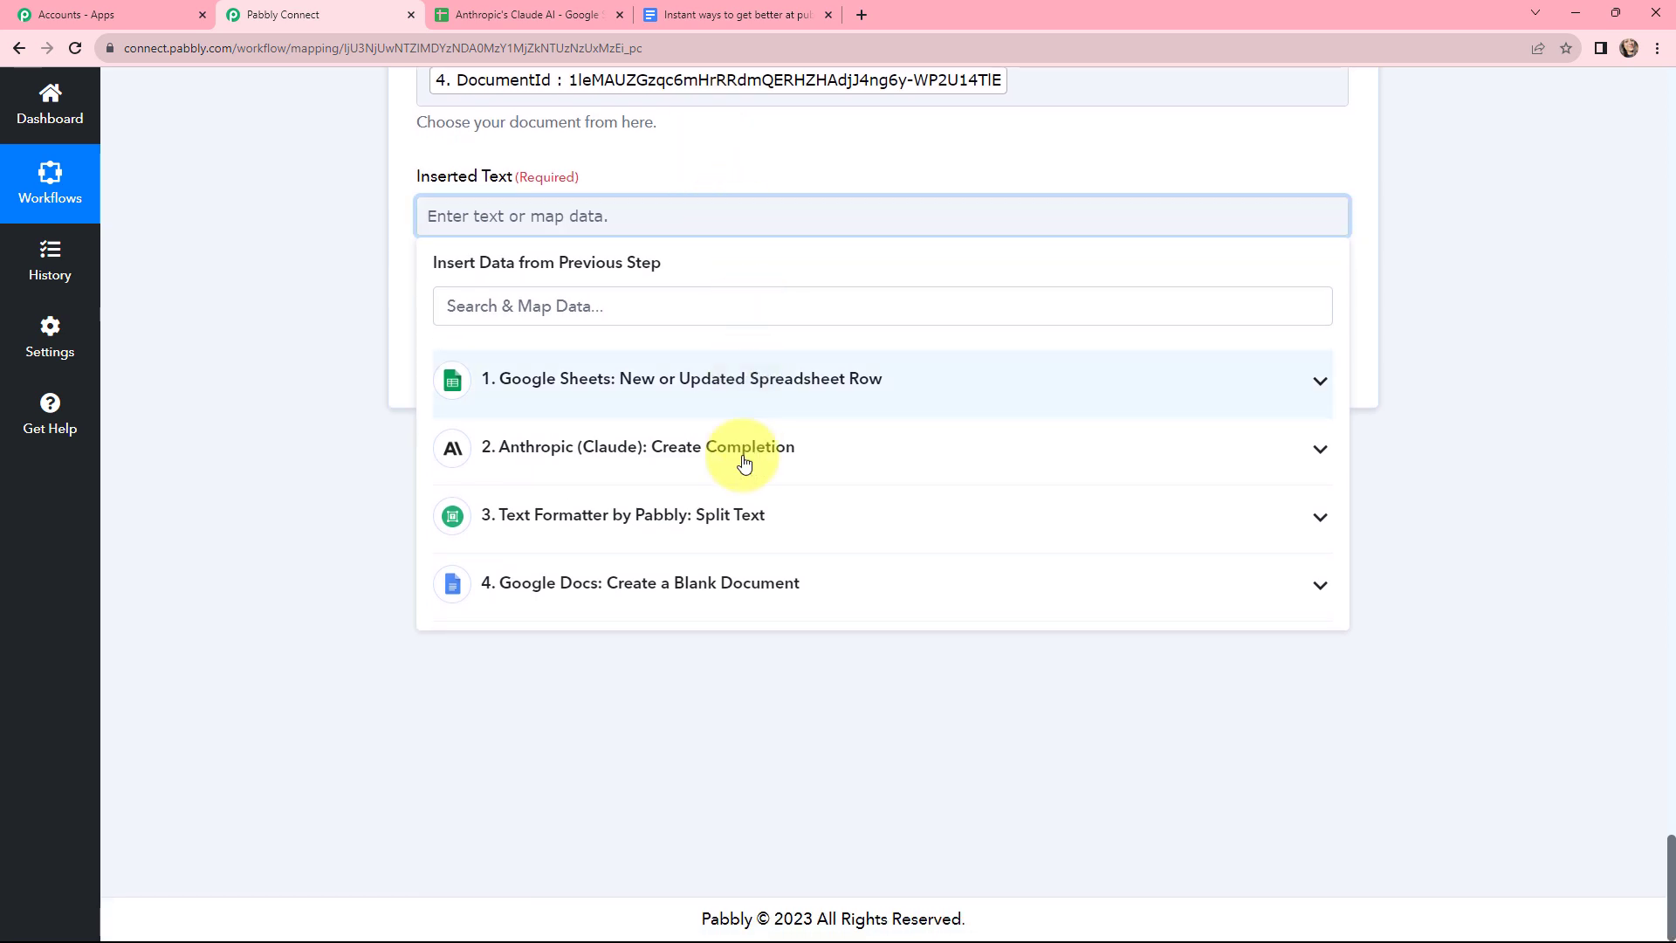
click(722, 517)
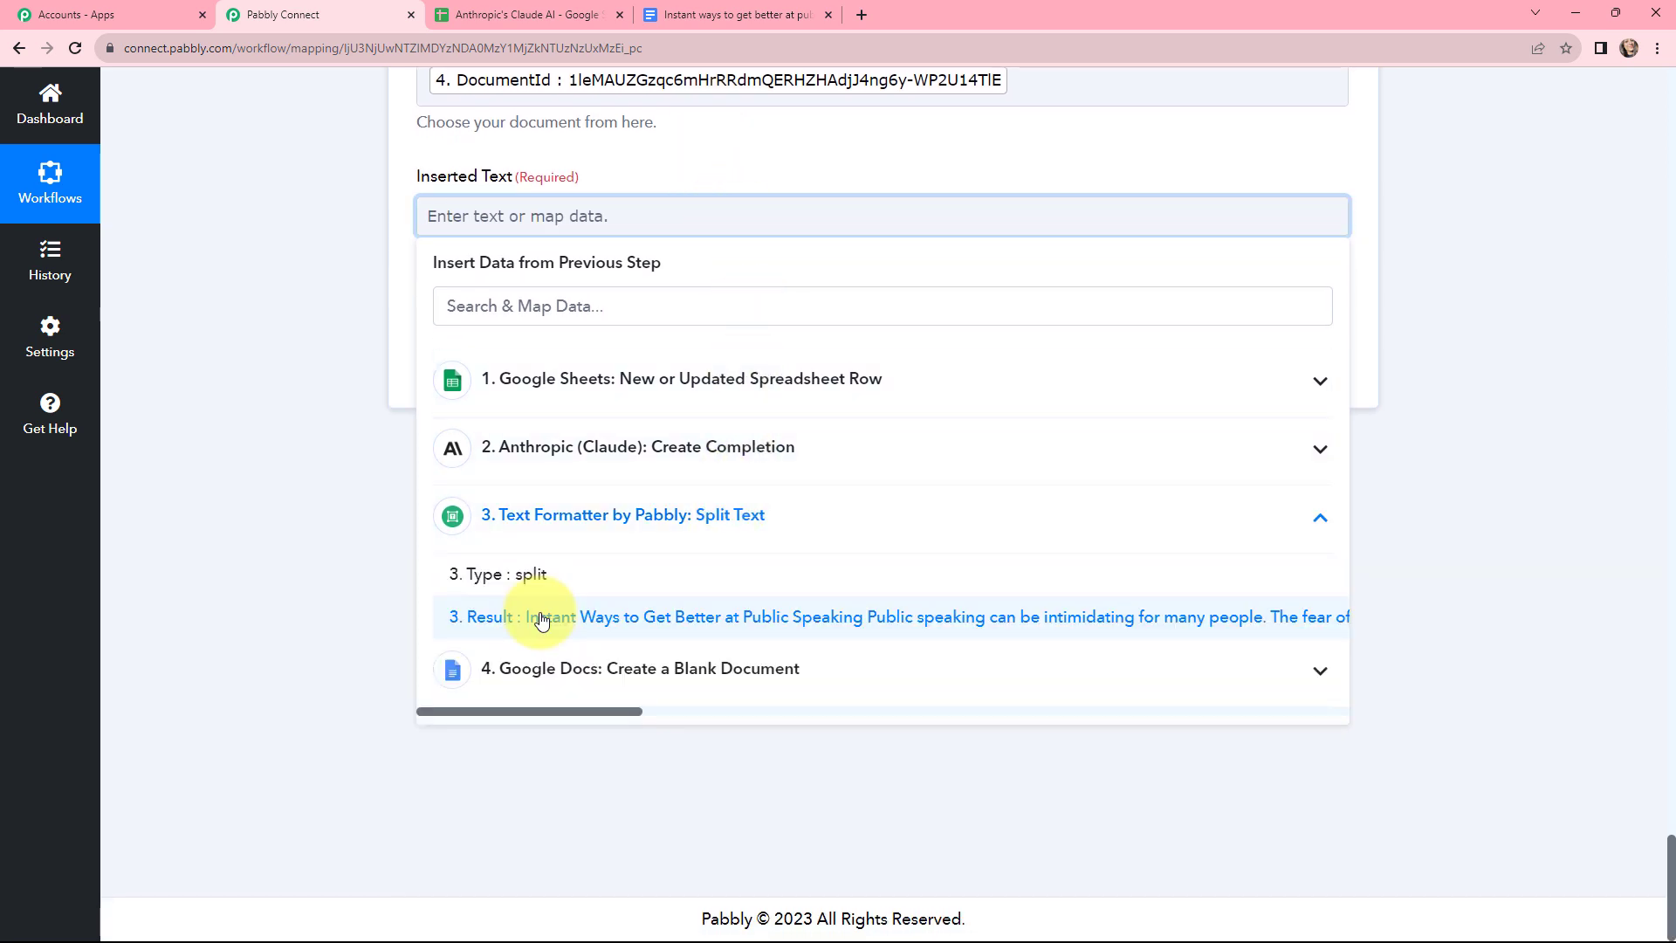
click(598, 622)
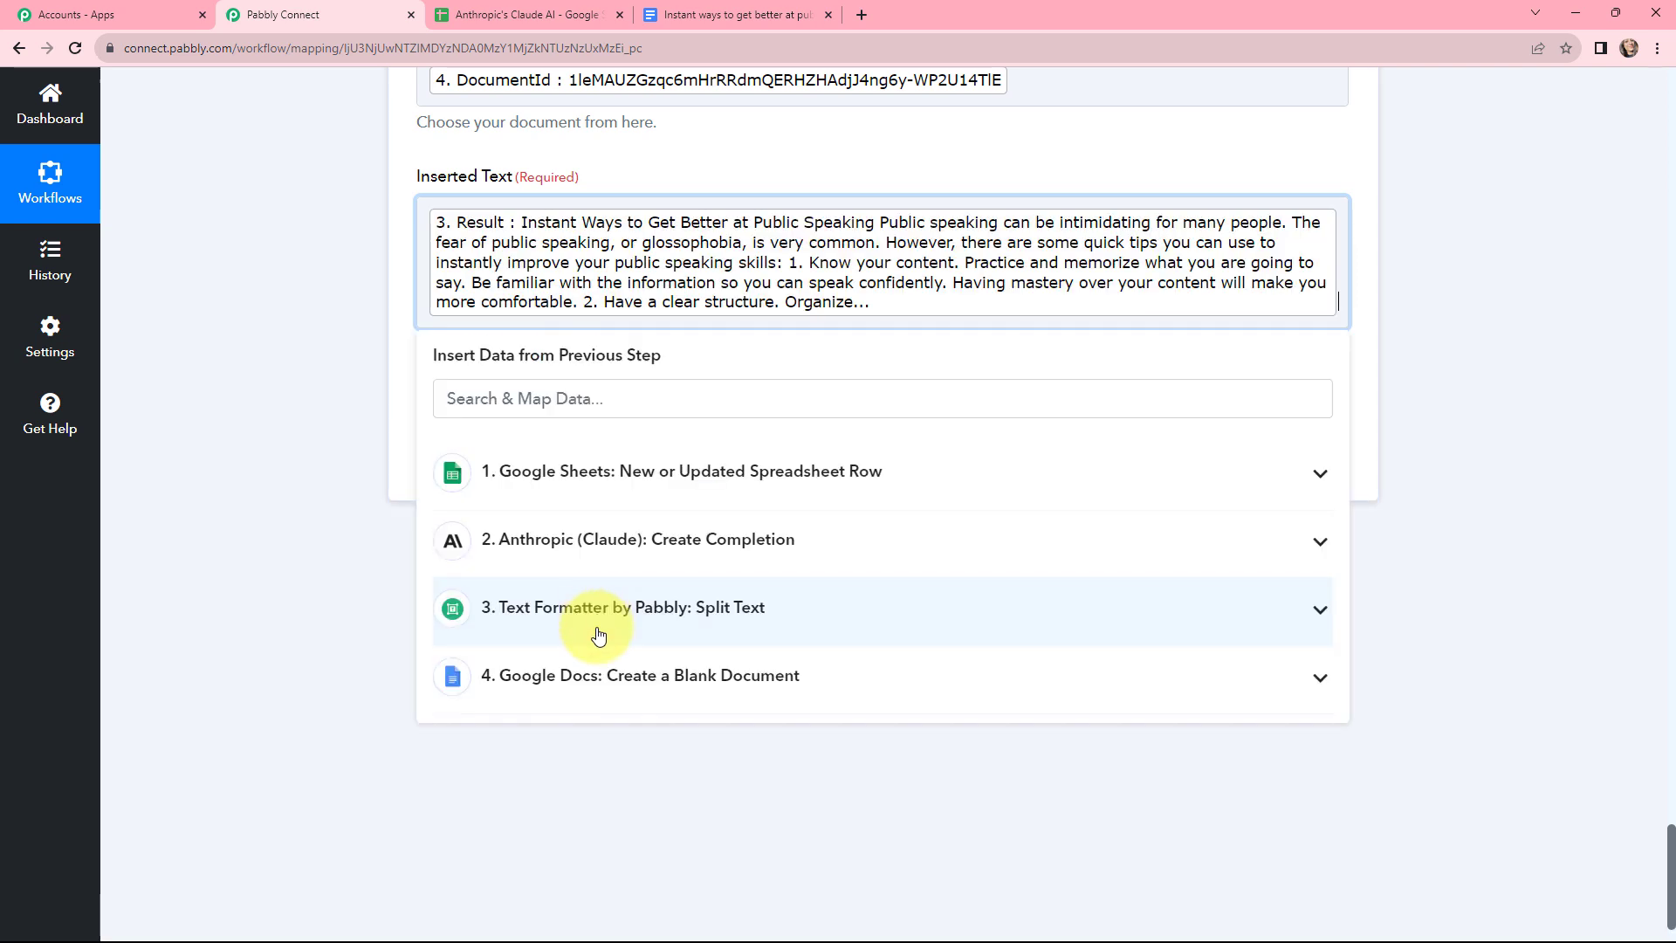
click(297, 356)
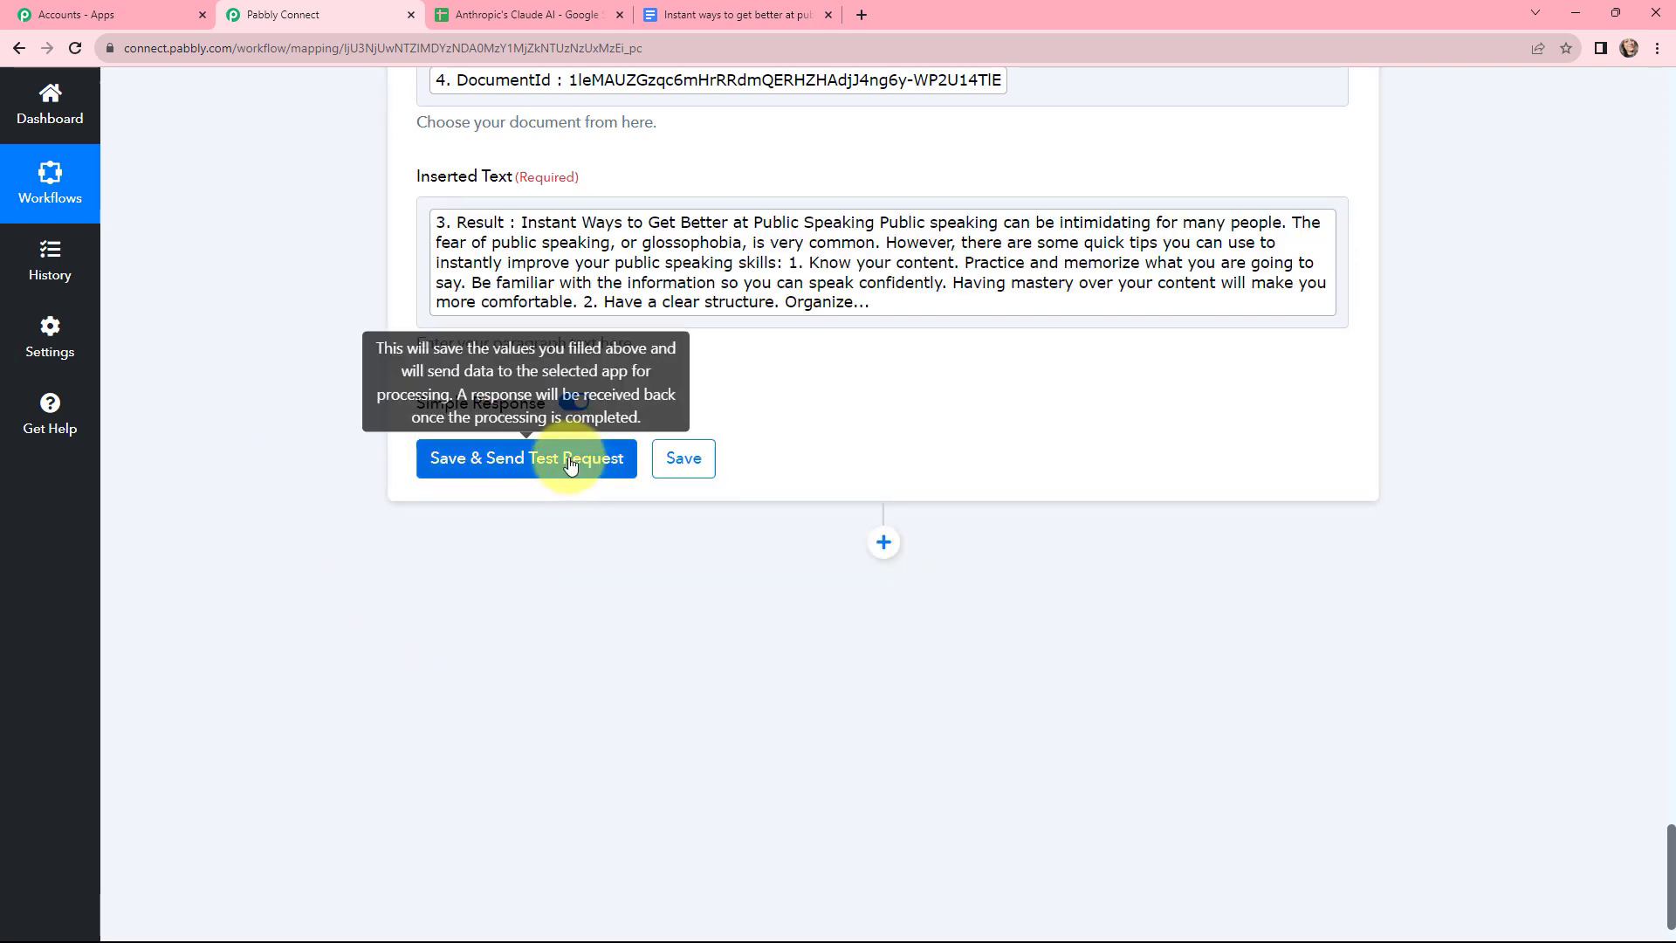
Save the Append a Paragraph action with a test request and check the article text in the Google Docs document
click(533, 462)
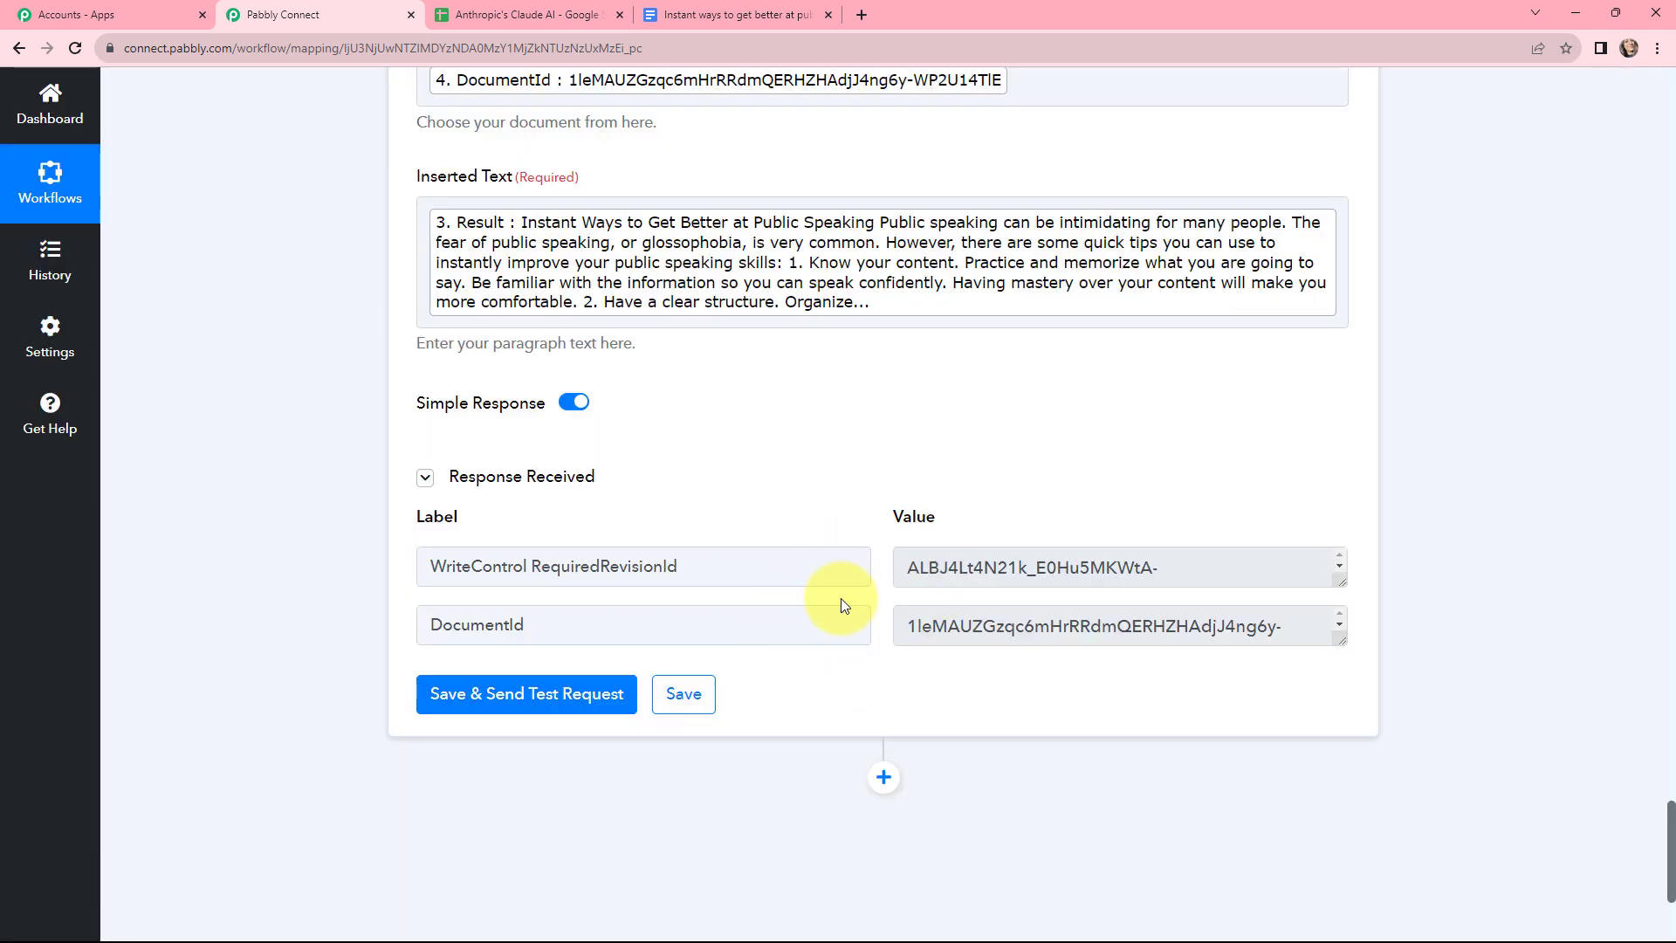
drag(913, 630, 1197, 629)
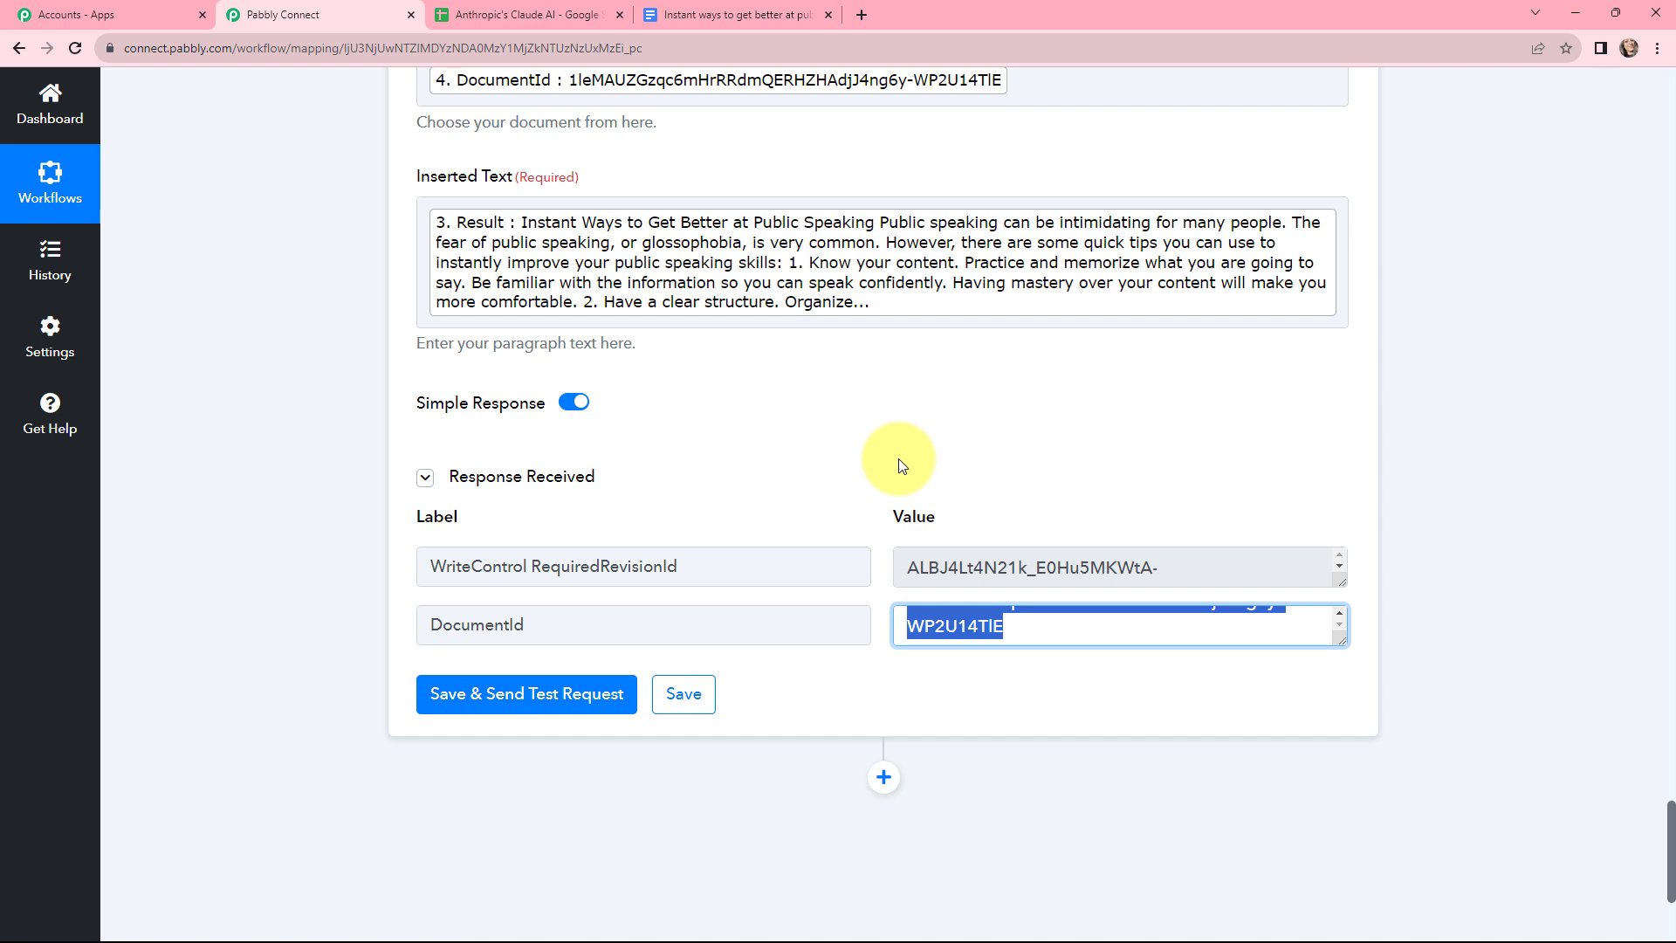
click(748, 15)
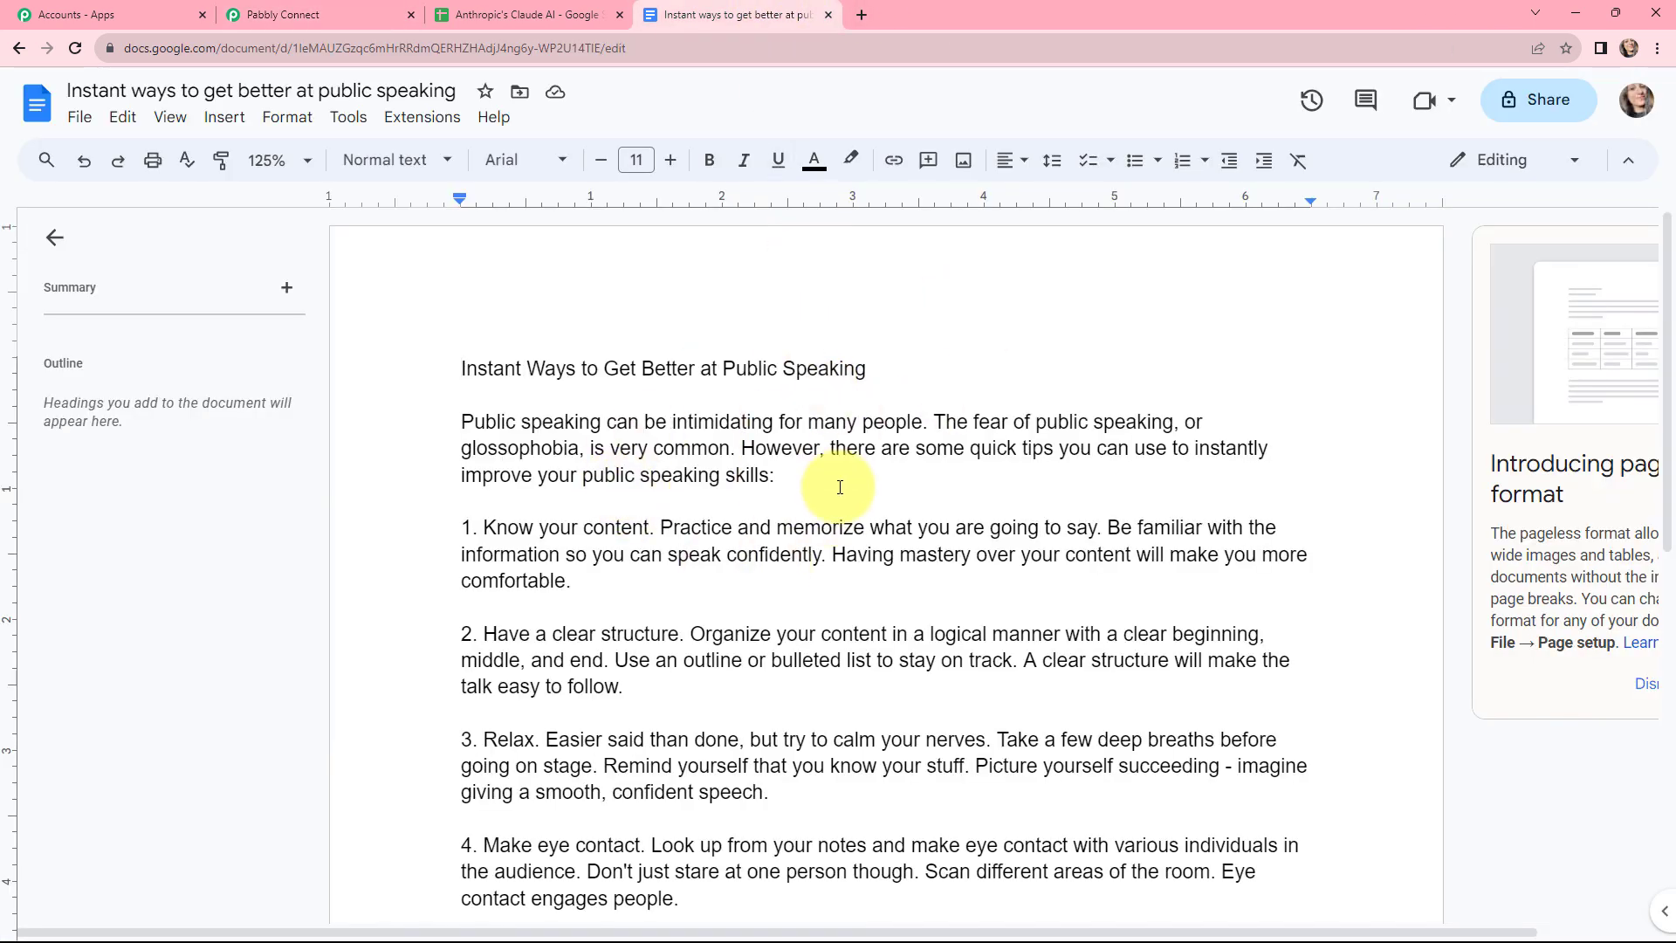
scroll(840, 488, down, 1)
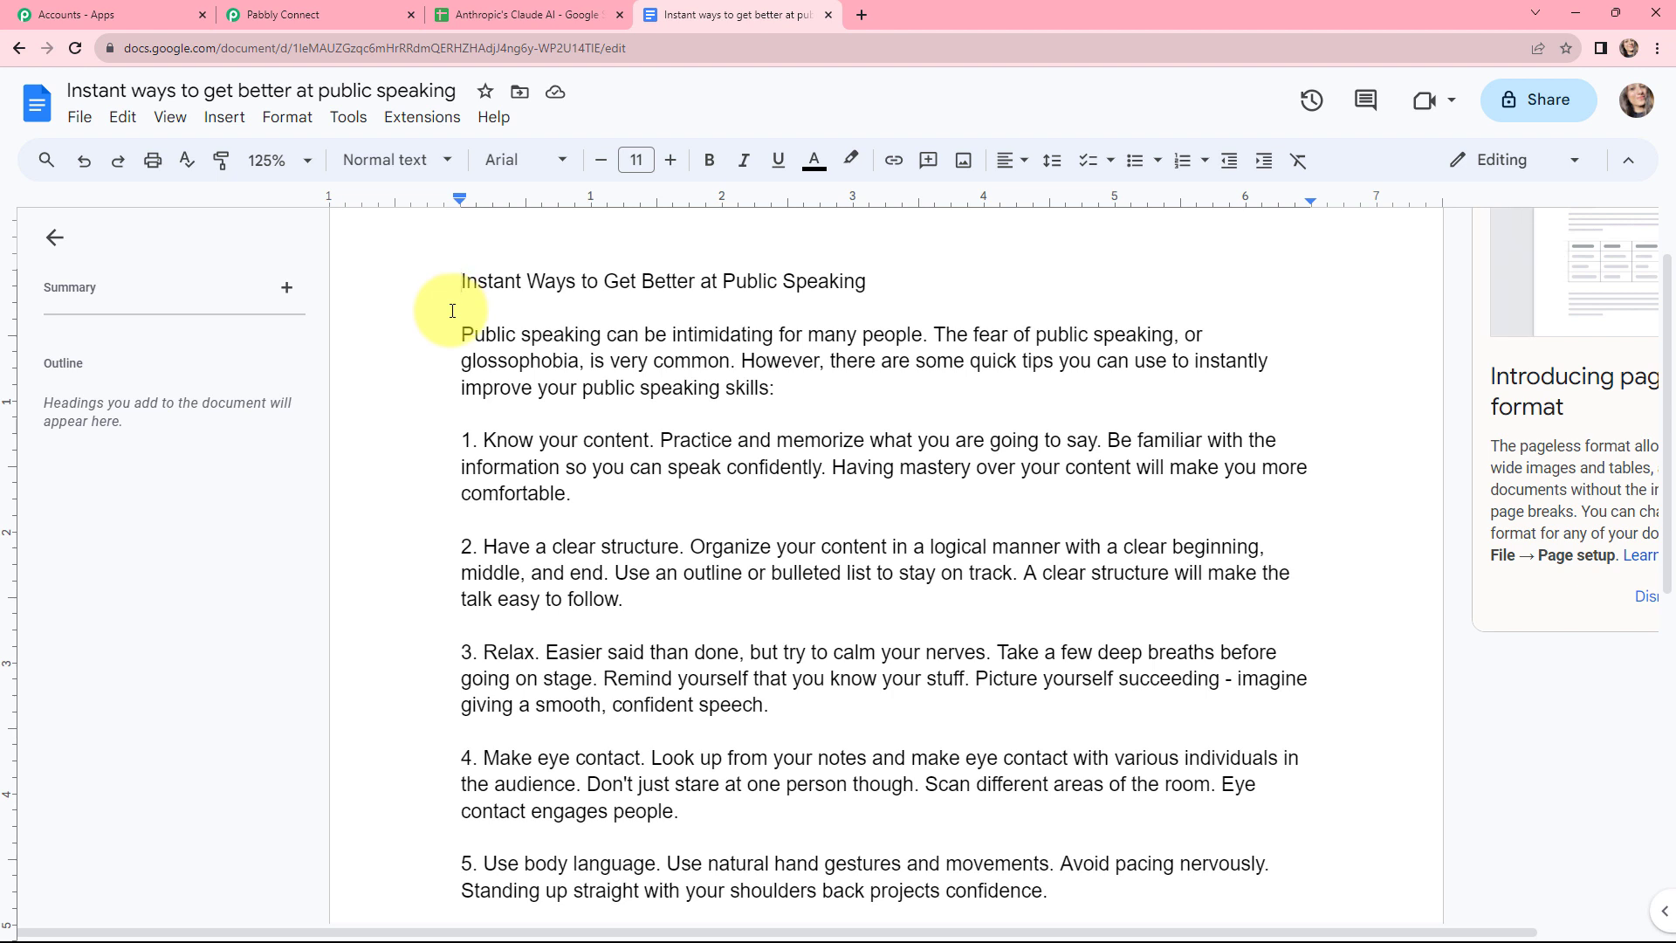
drag(461, 268, 924, 812)
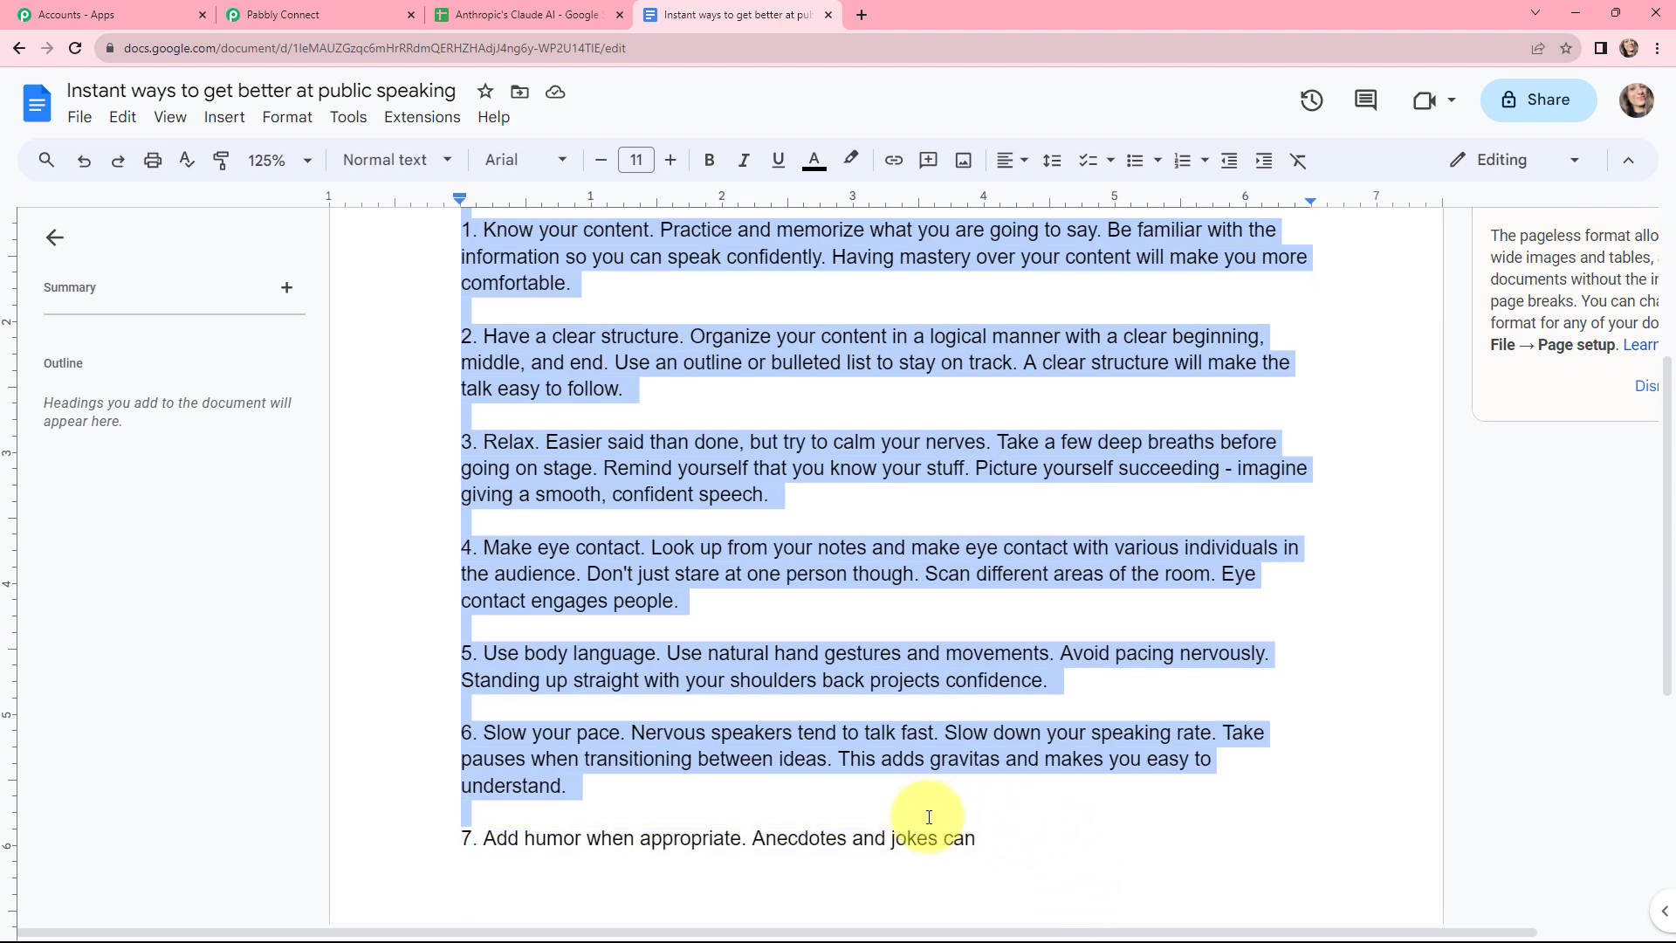
scroll(826, 481, up, 2)
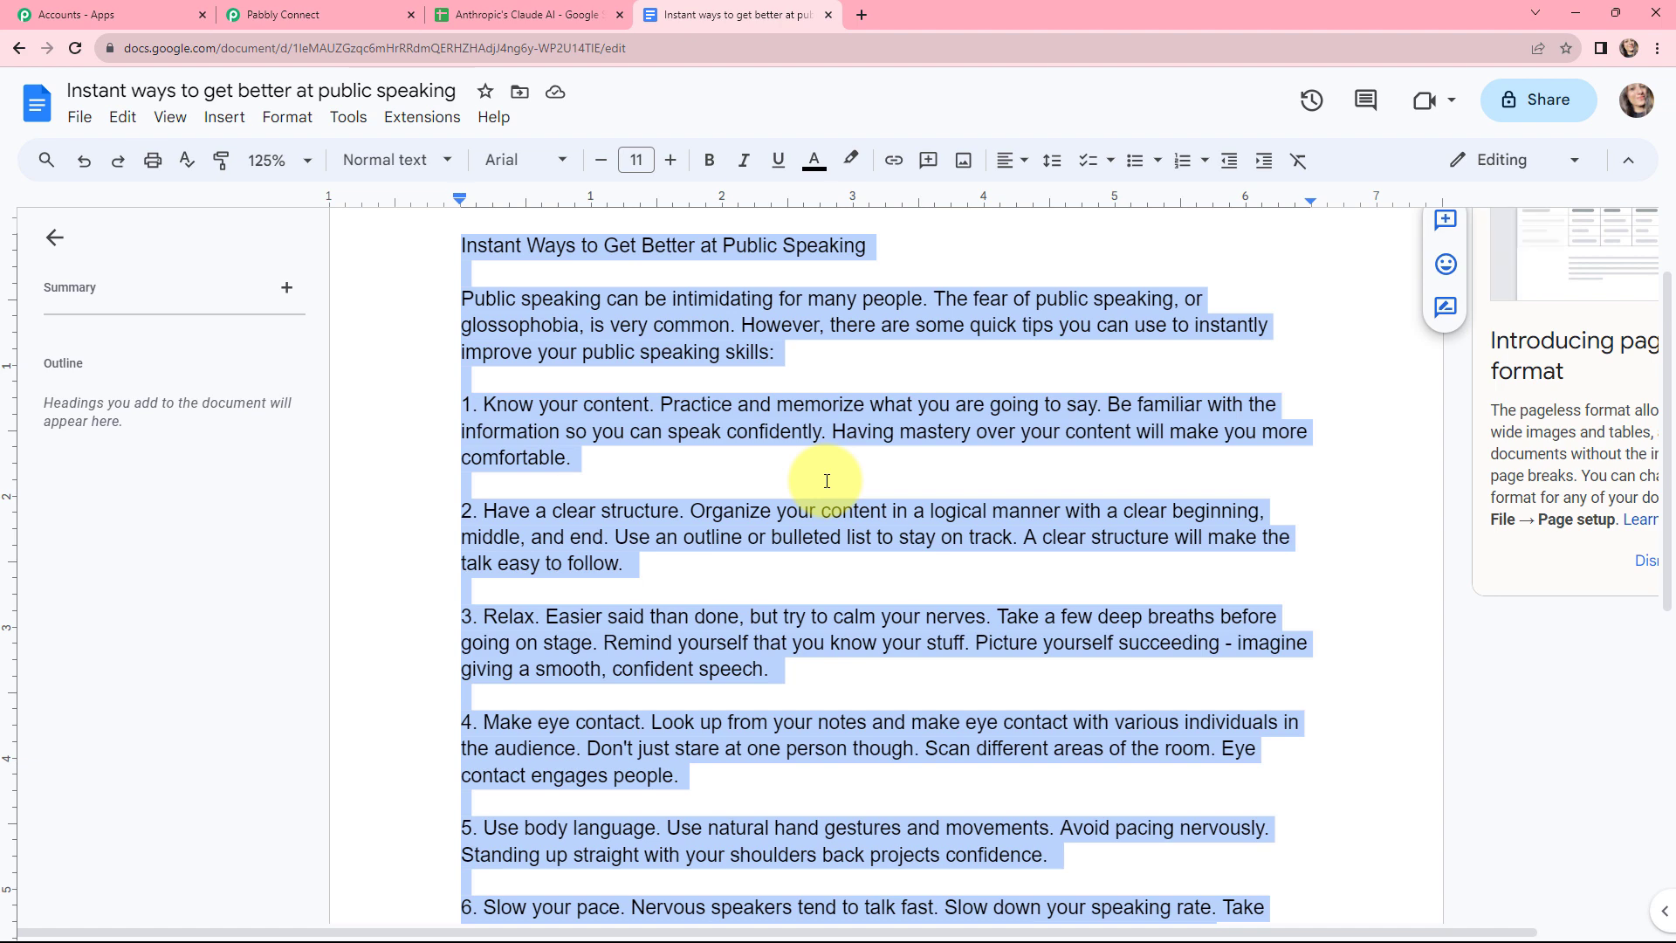
Return to Pabbly Connect and review the workflow's sequence from the Google Sheets trigger to the final Google Docs action
key(ctrl+2)
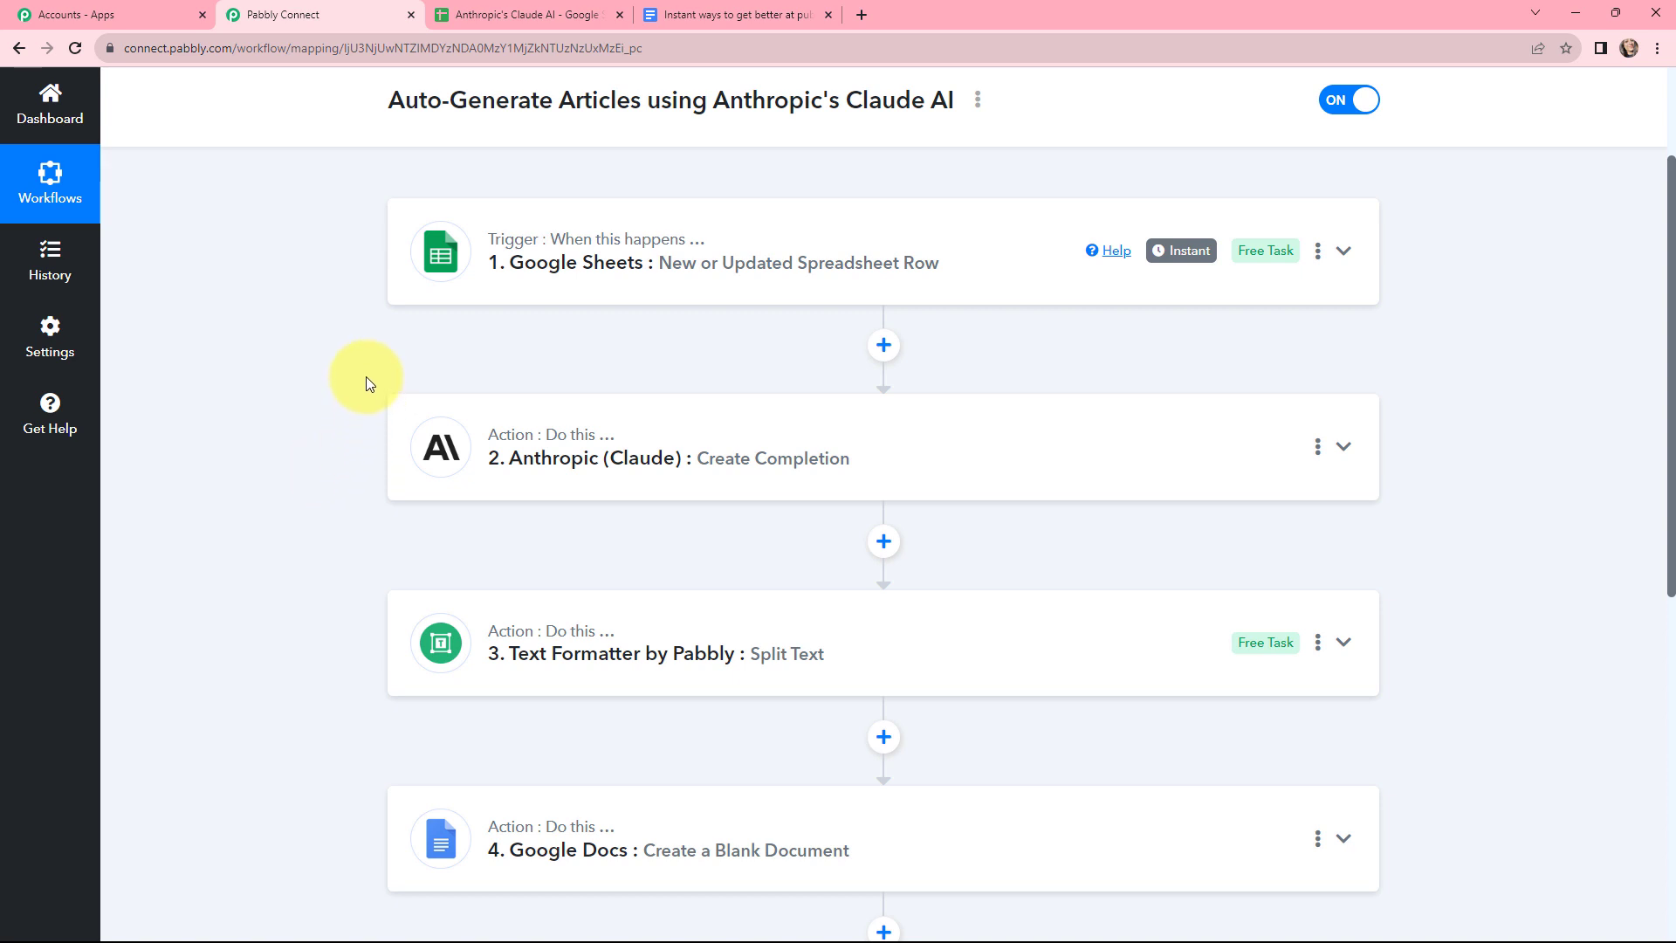
scroll(367, 383, down, 2)
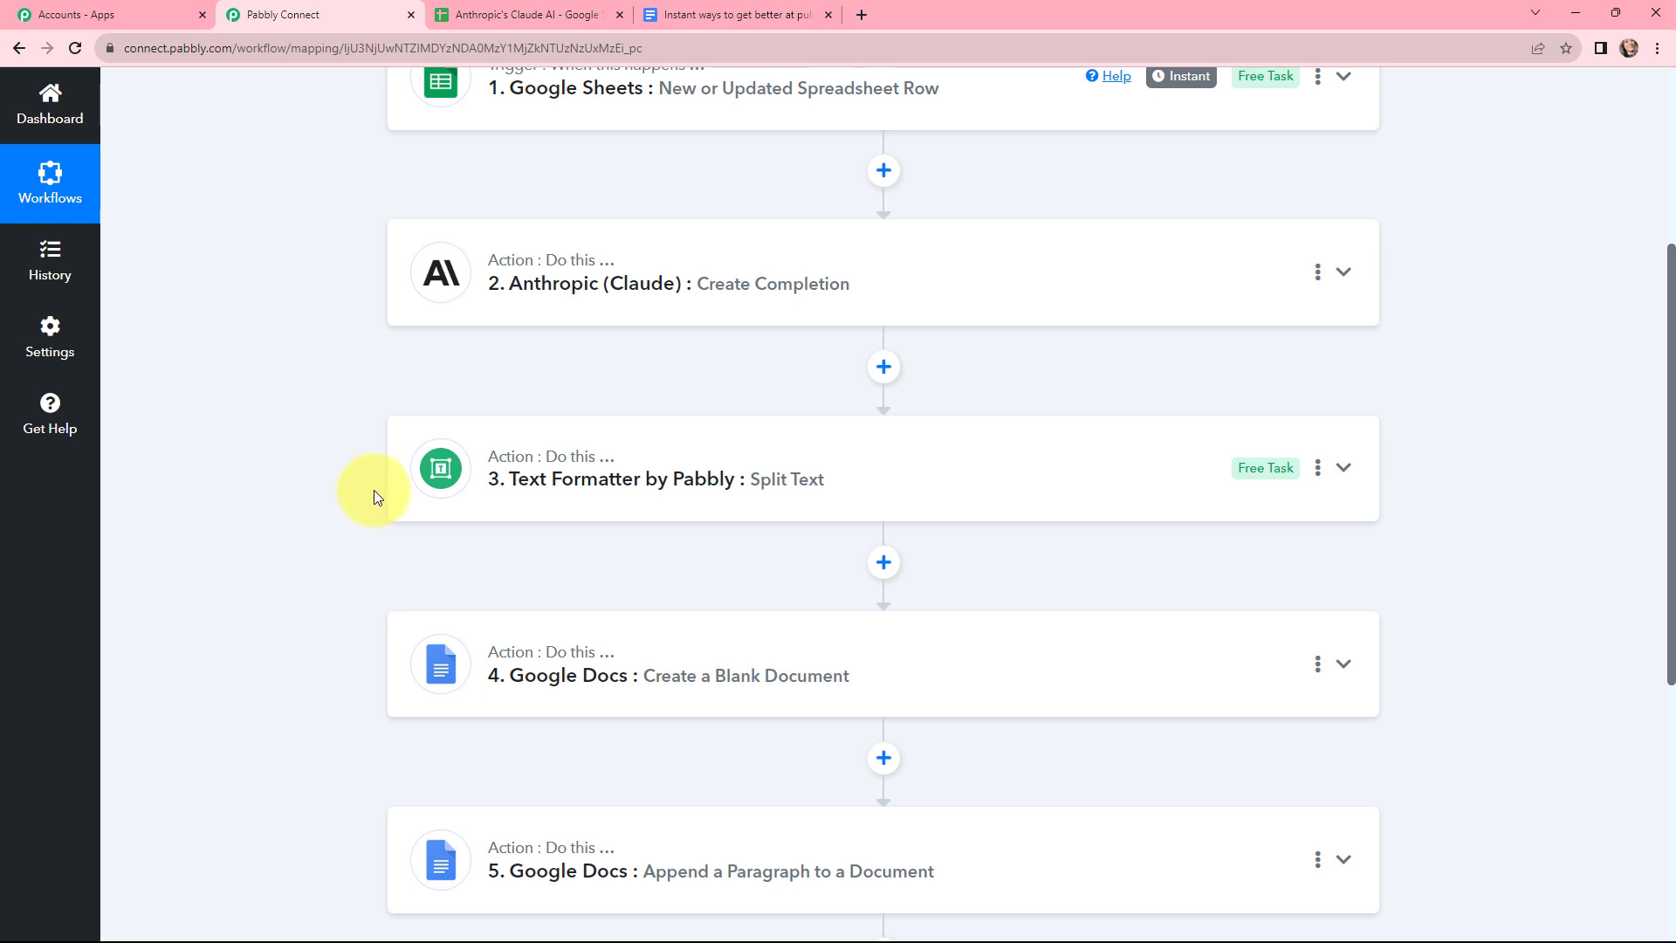
scroll(365, 449, down, 3)
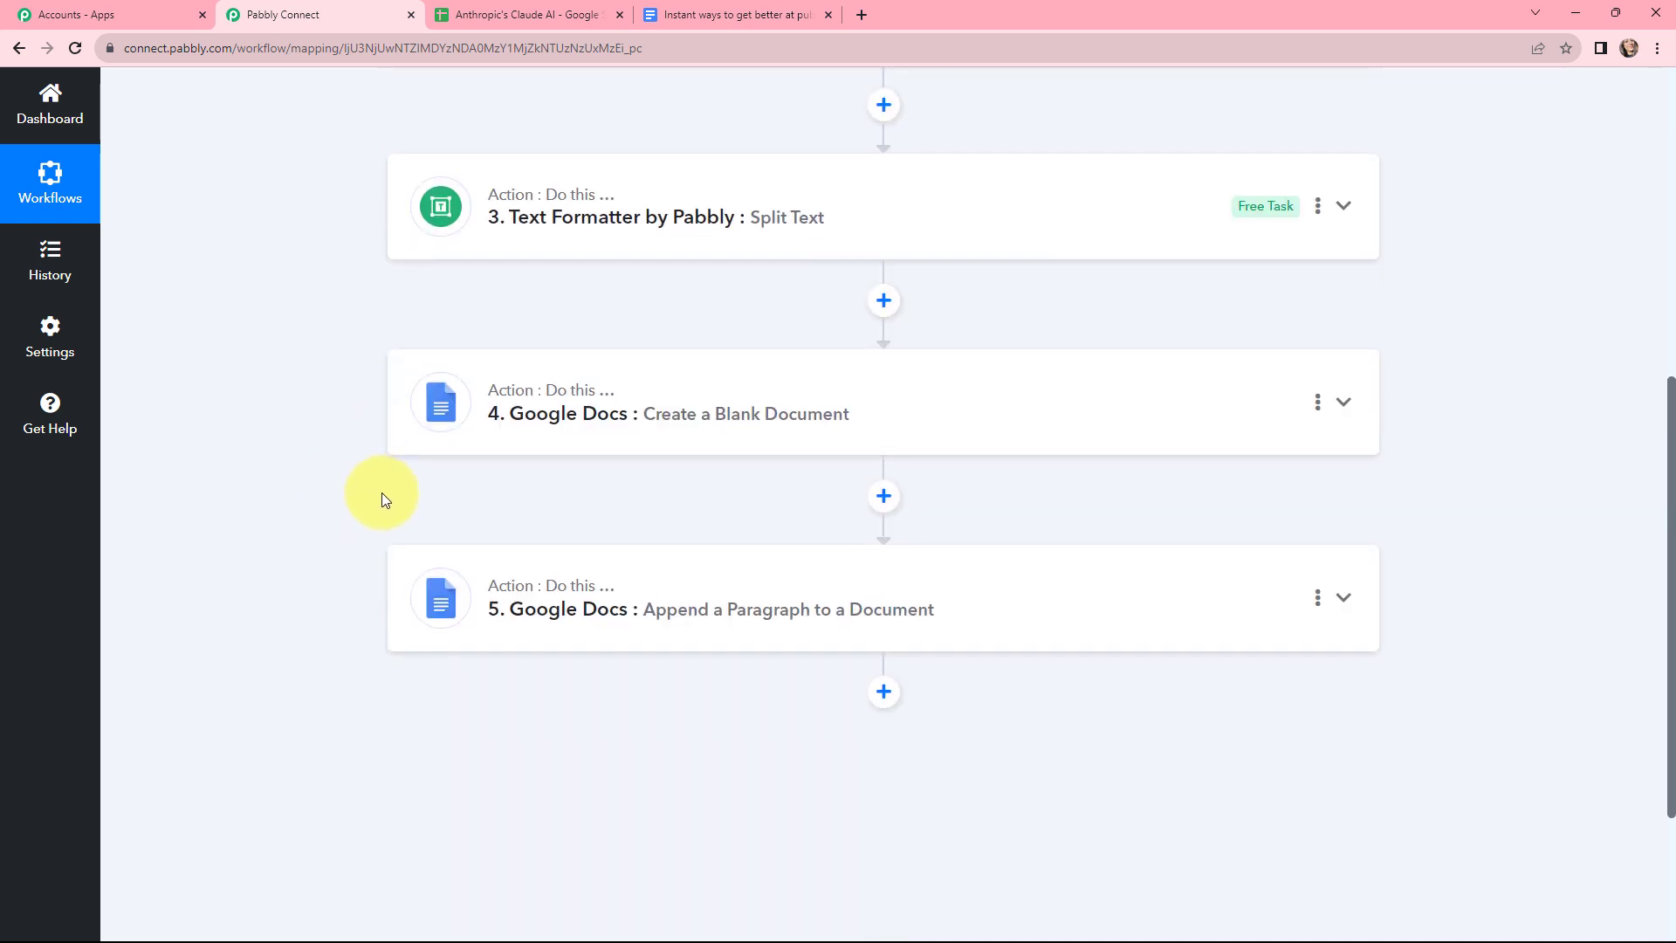